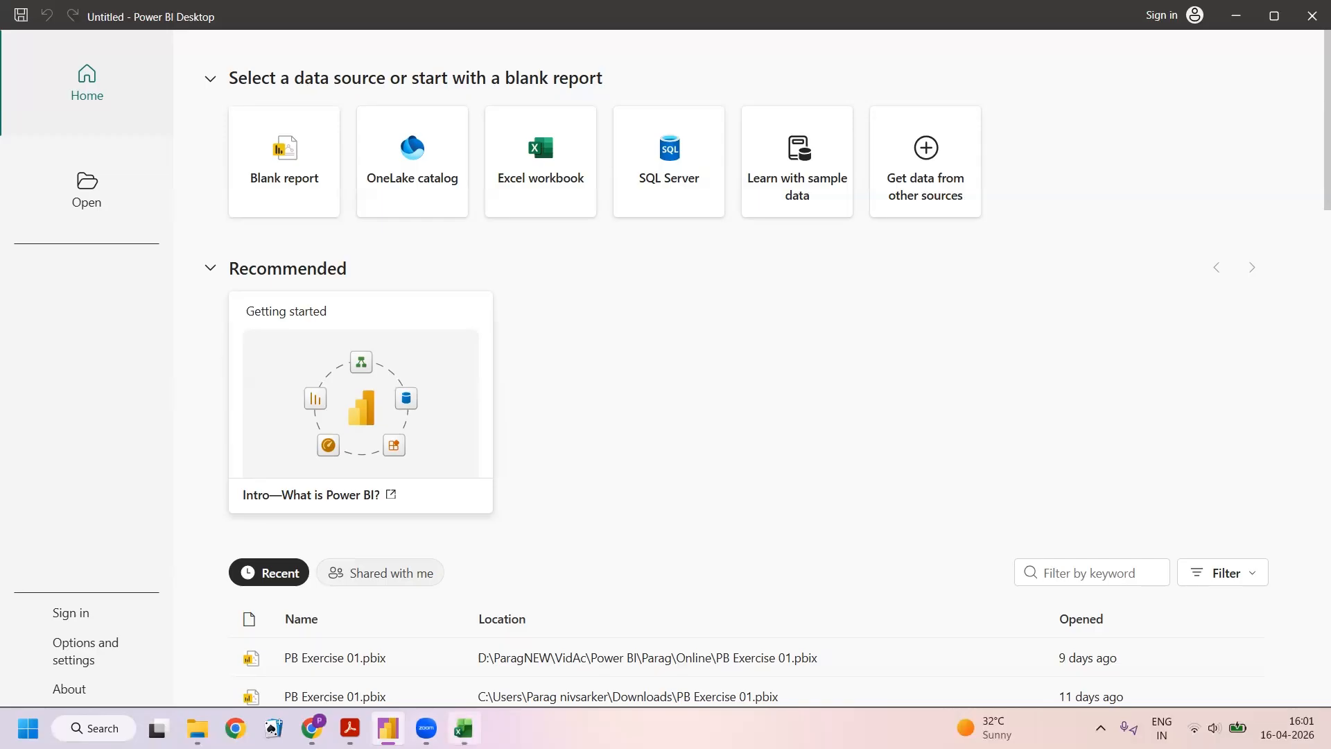
Switch to Excel and widen column Q of the 02 US States Data sheet to fit the circuit_court heading.
{"action": "left_click", "coordinate": [464, 728]}
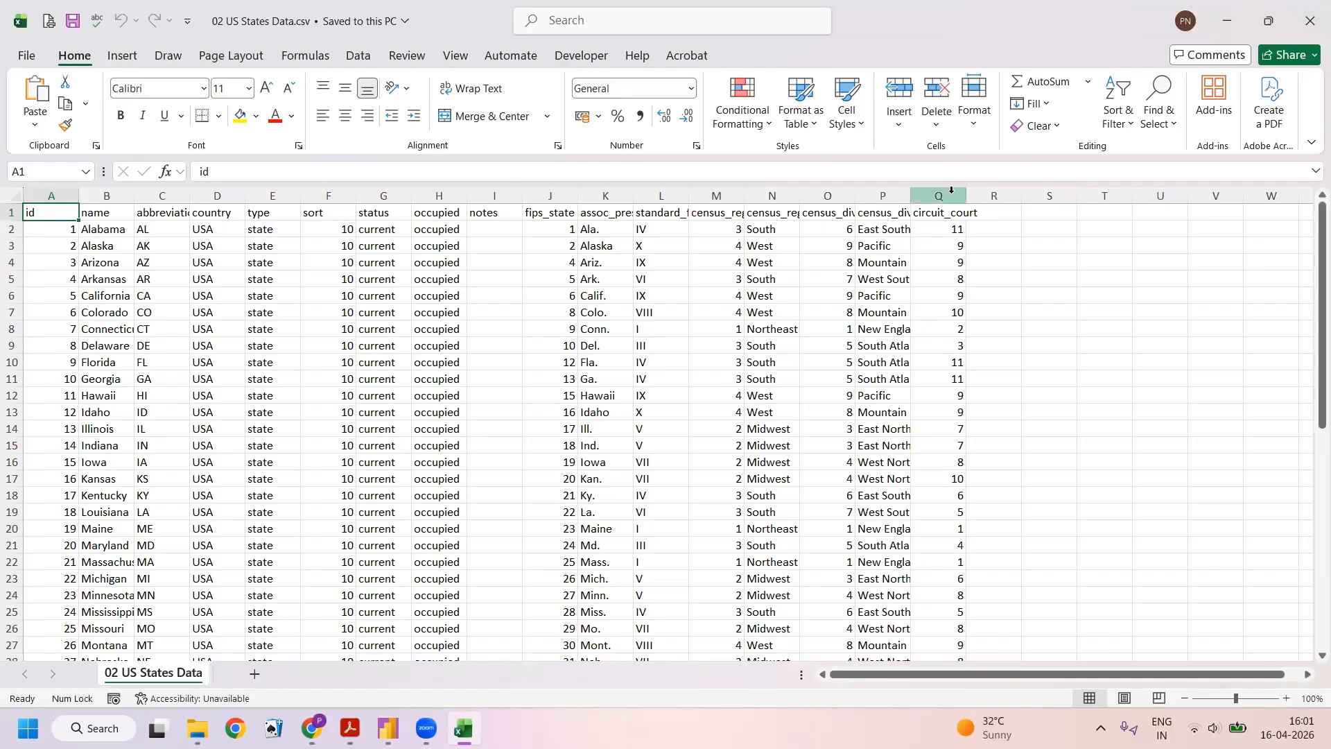
{"action": "left_click_drag", "start_coordinate": [973, 197], "coordinate": [997, 202]}
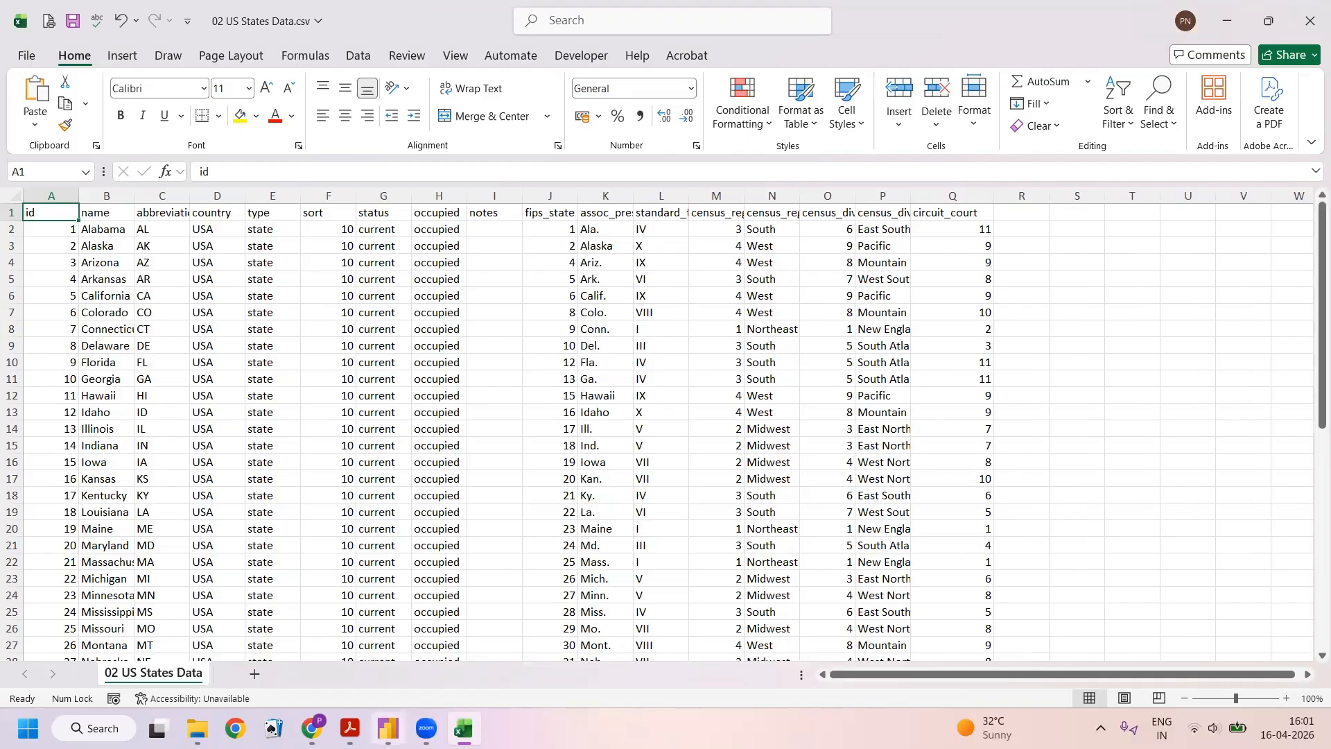
Start a blank report in Power BI Desktop and import 02 US States Data.csv into Power Query Editor for transformation.
{"action": "left_click", "coordinate": [388, 728]}
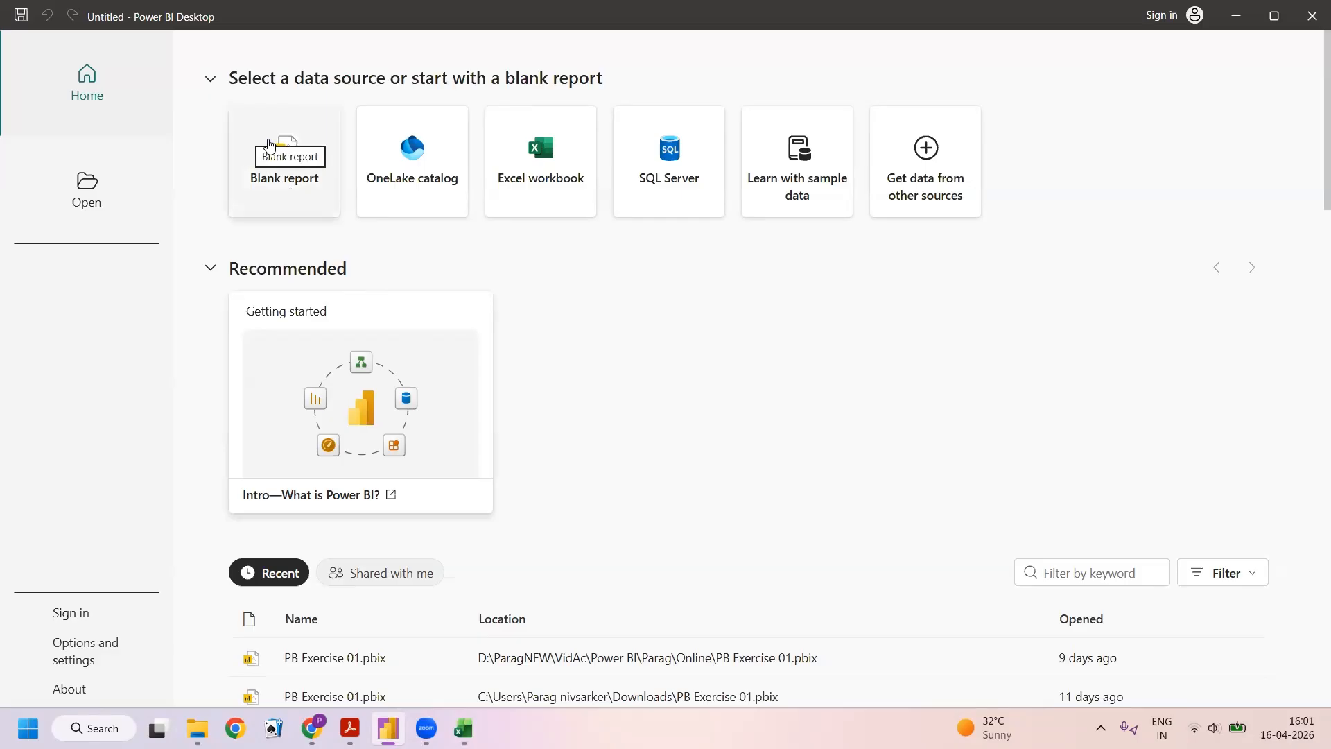
{"action": "left_click", "coordinate": [270, 146]}
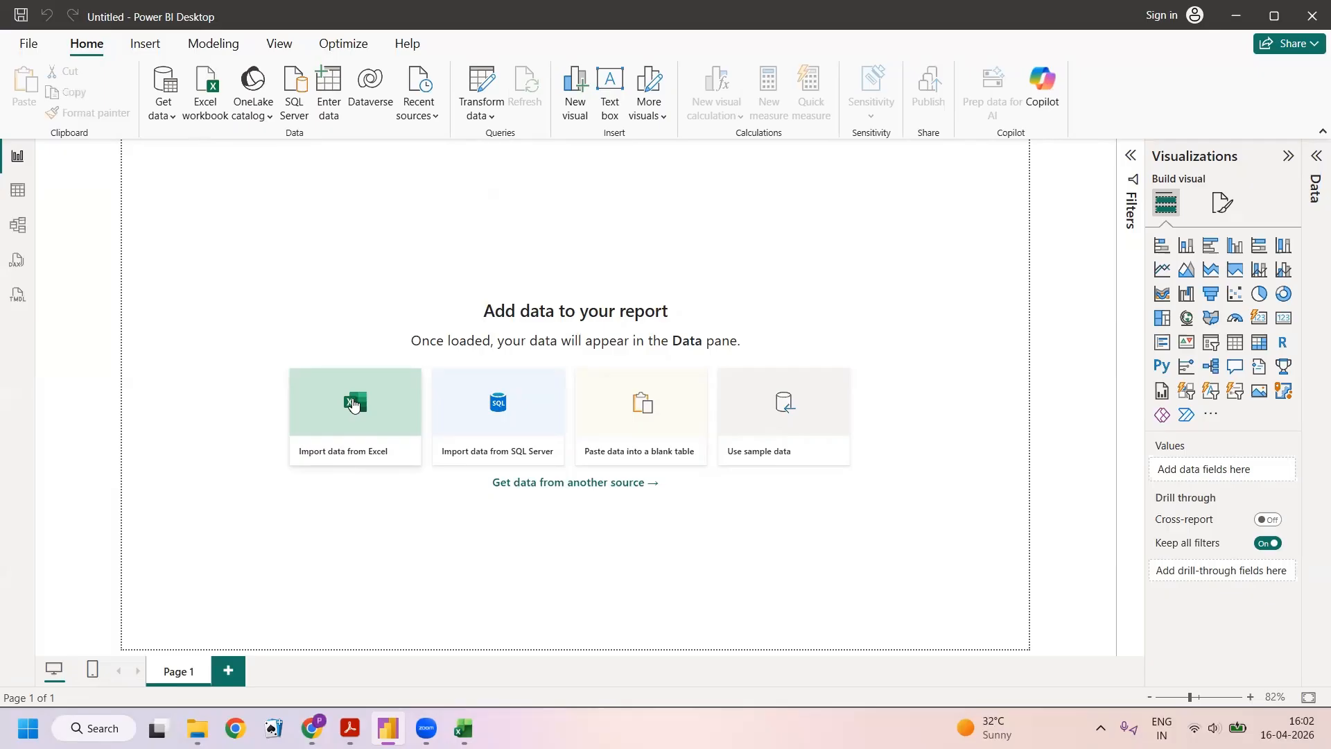
{"action": "left_click", "coordinate": [353, 404]}
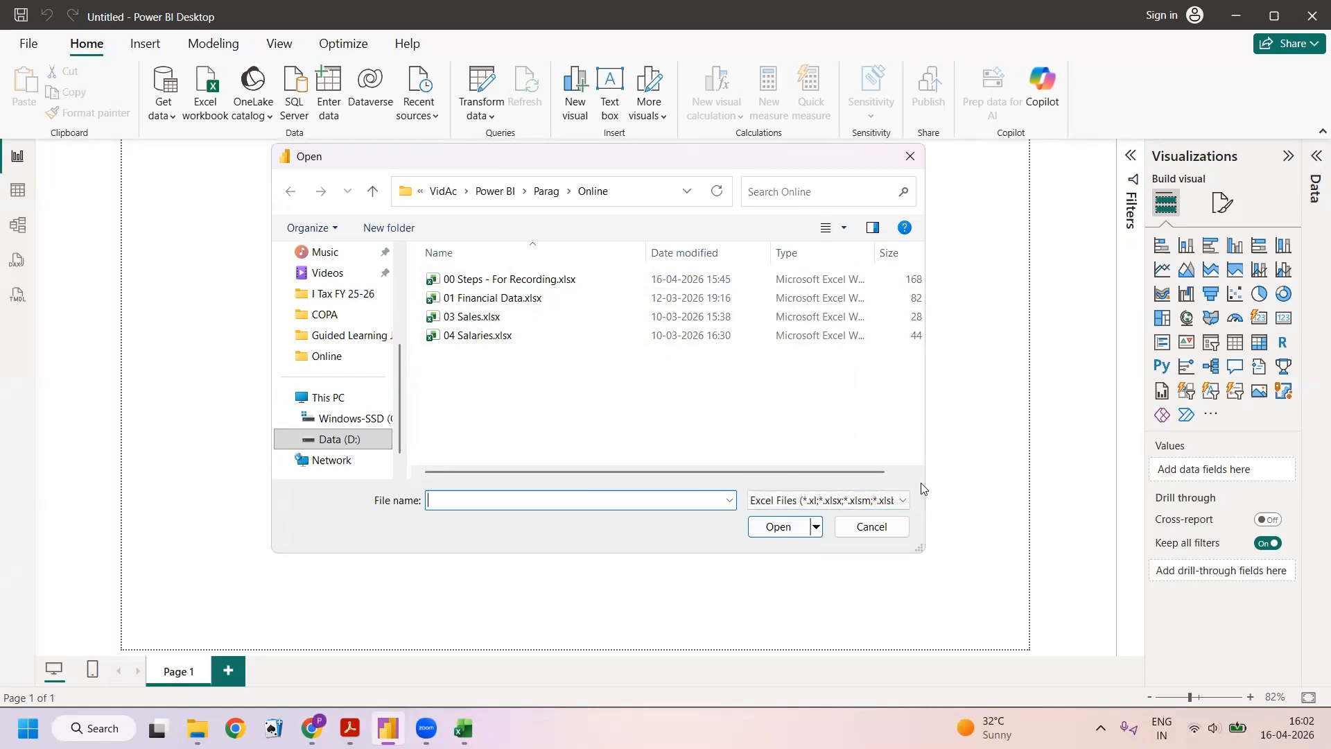
{"action": "left_click", "coordinate": [903, 500]}
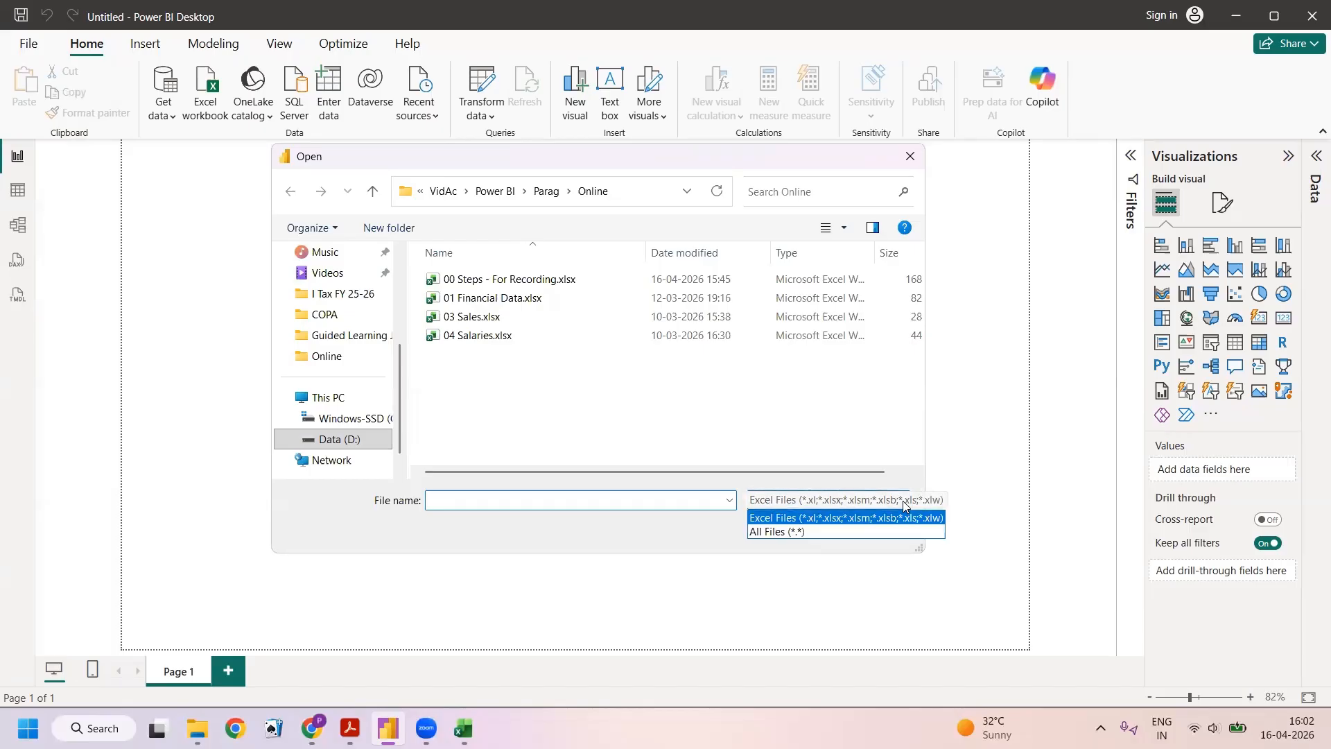
{"action": "left_click", "coordinate": [802, 532]}
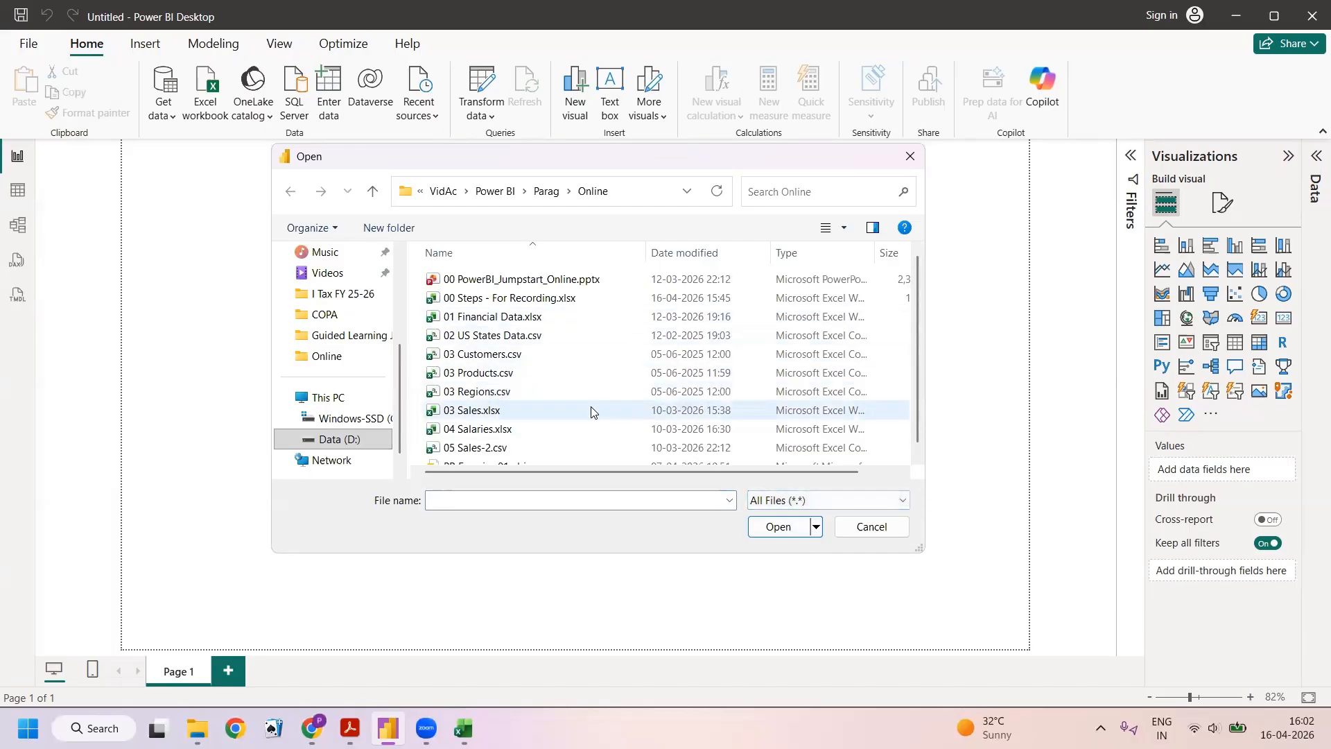
{"action": "left_click", "coordinate": [478, 340]}
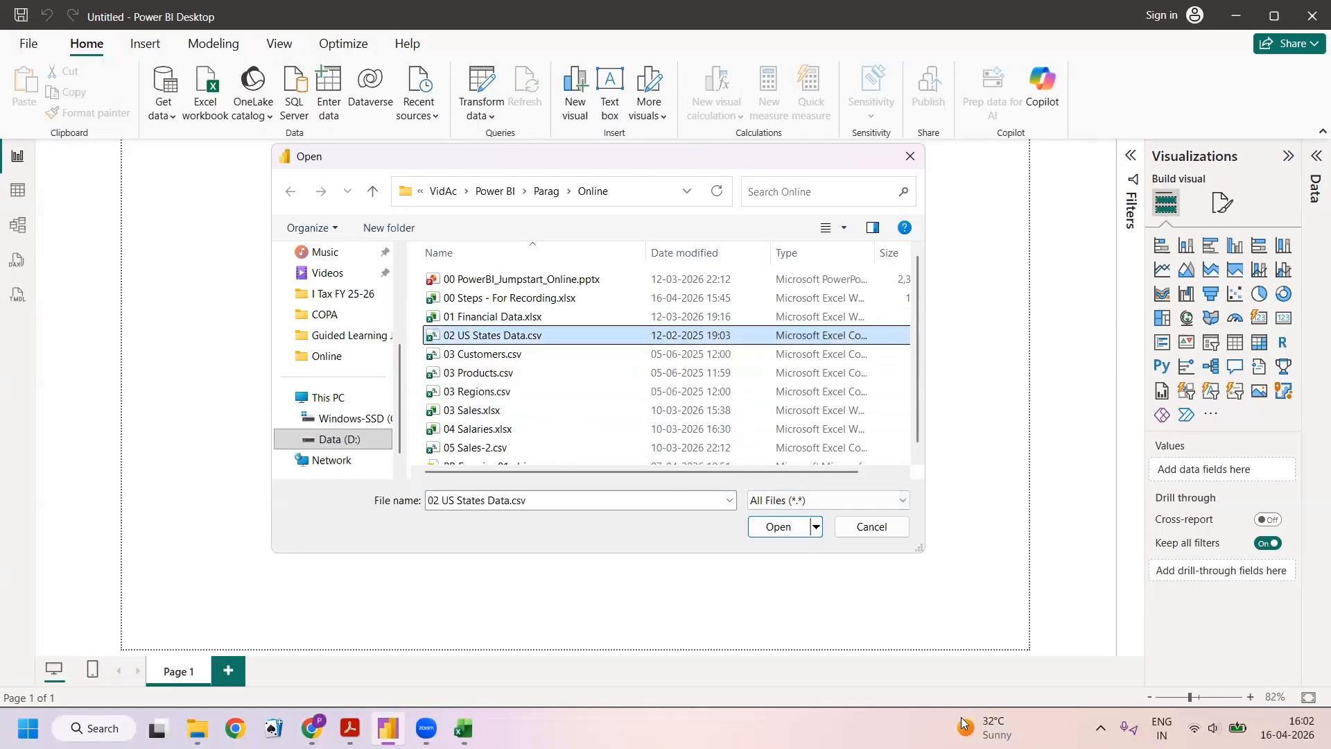
{"action": "left_click", "coordinate": [779, 526]}
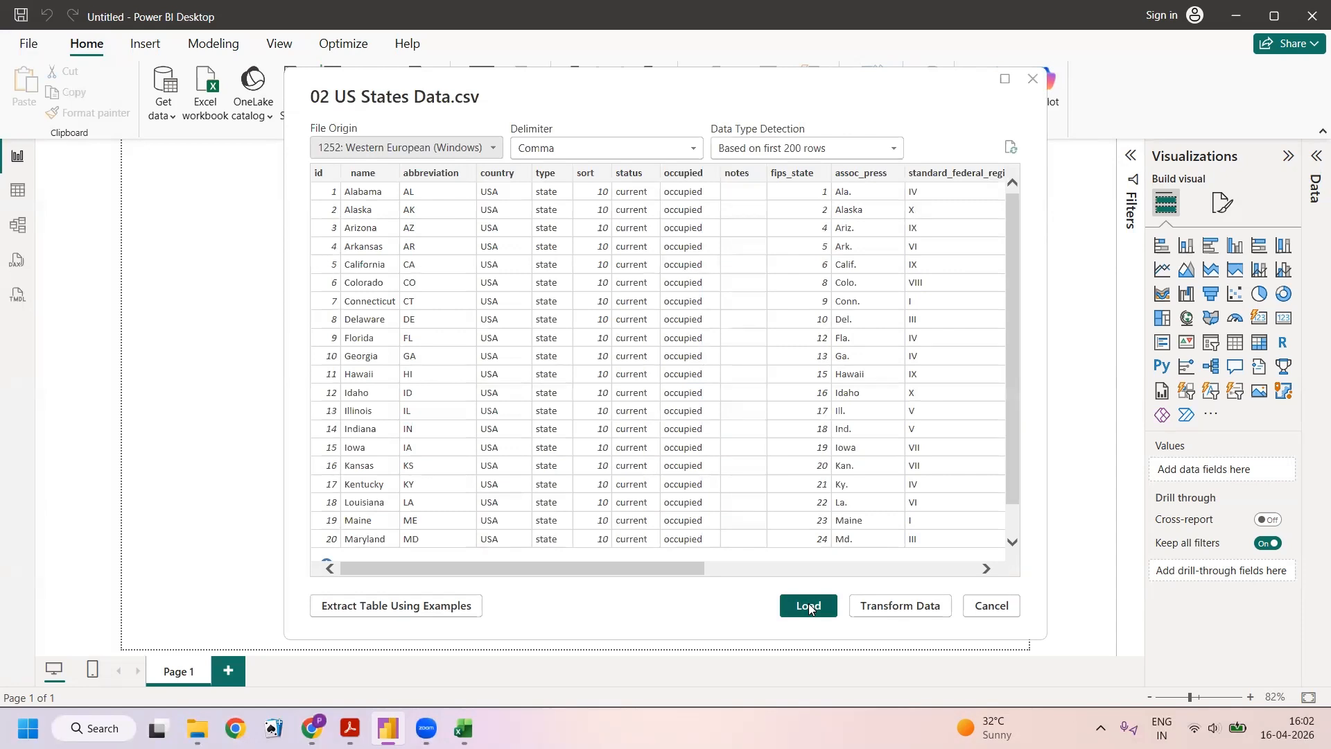
{"action": "left_click", "coordinate": [888, 610]}
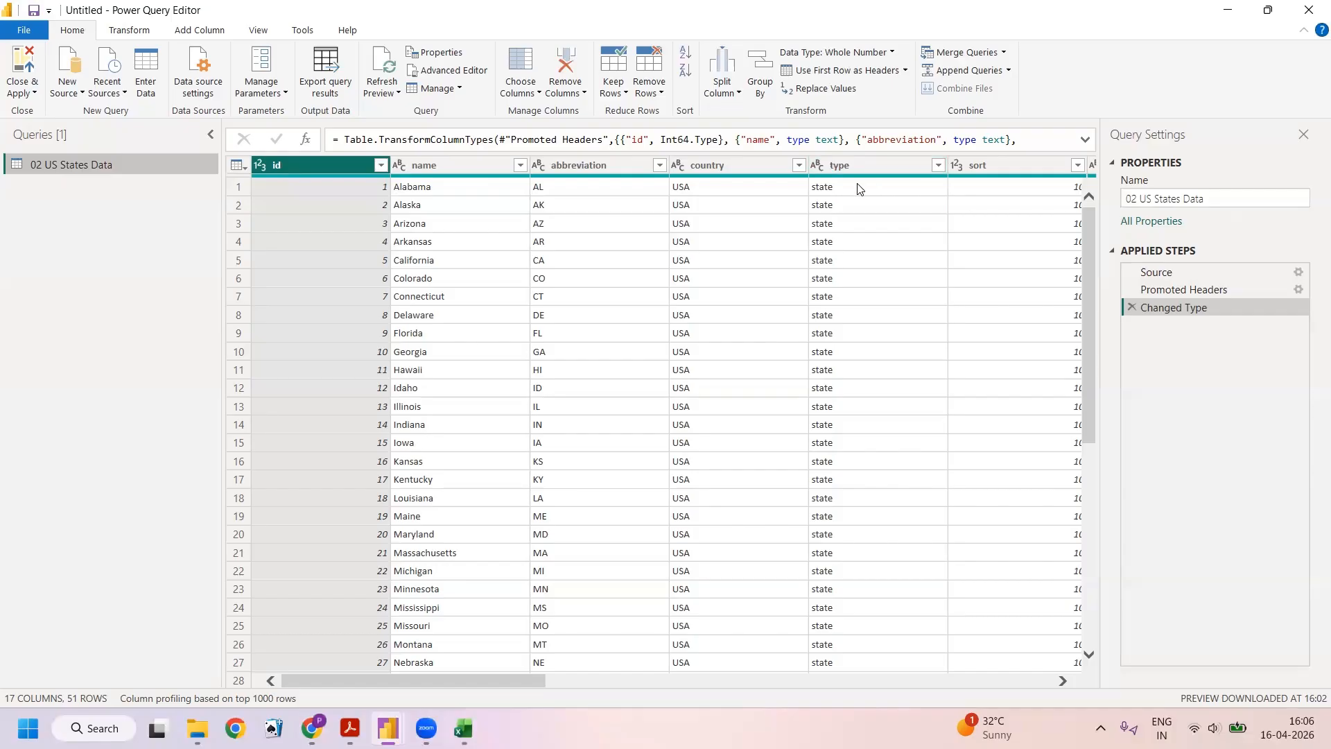
Remove the bottom 1 row, the Washington DC capitol record, from the US States query.
{"action": "scroll", "coordinate": [858, 219], "scroll_direction": "down", "scroll_amount": 8}
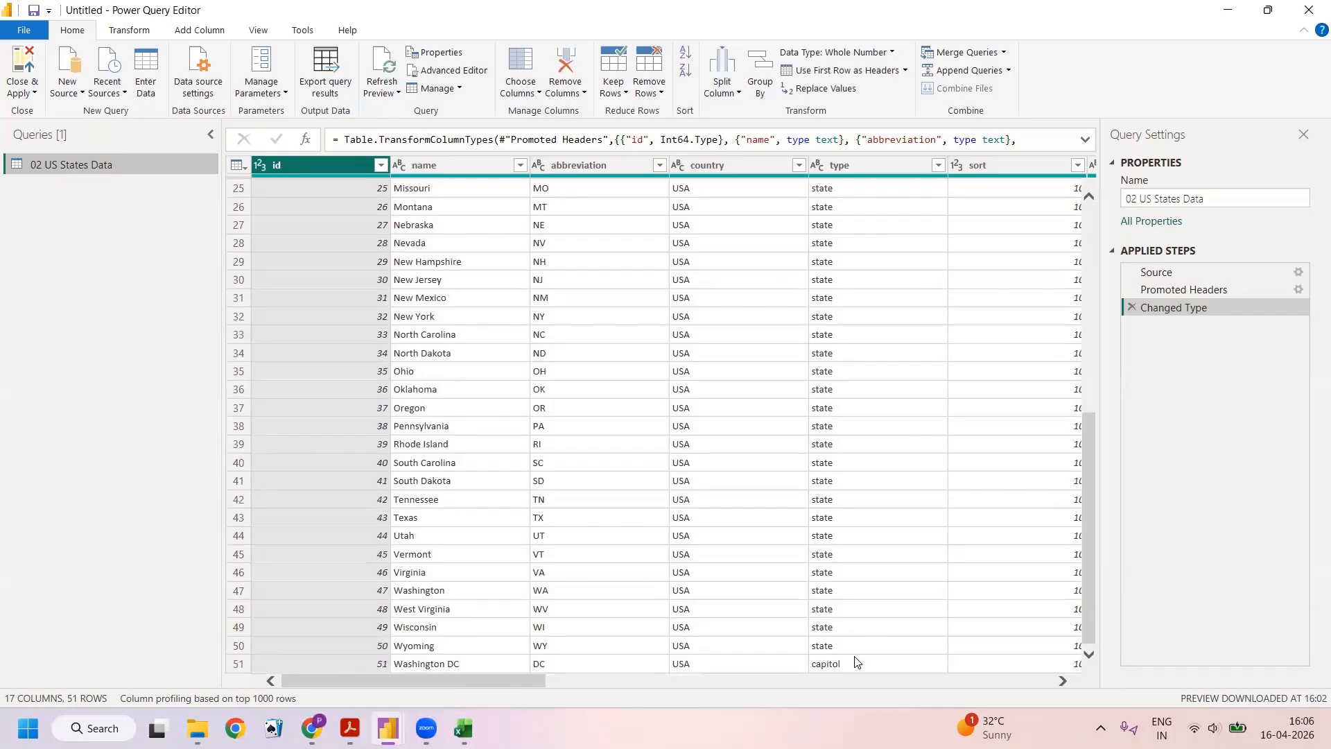
{"action": "left_click", "coordinate": [651, 73]}
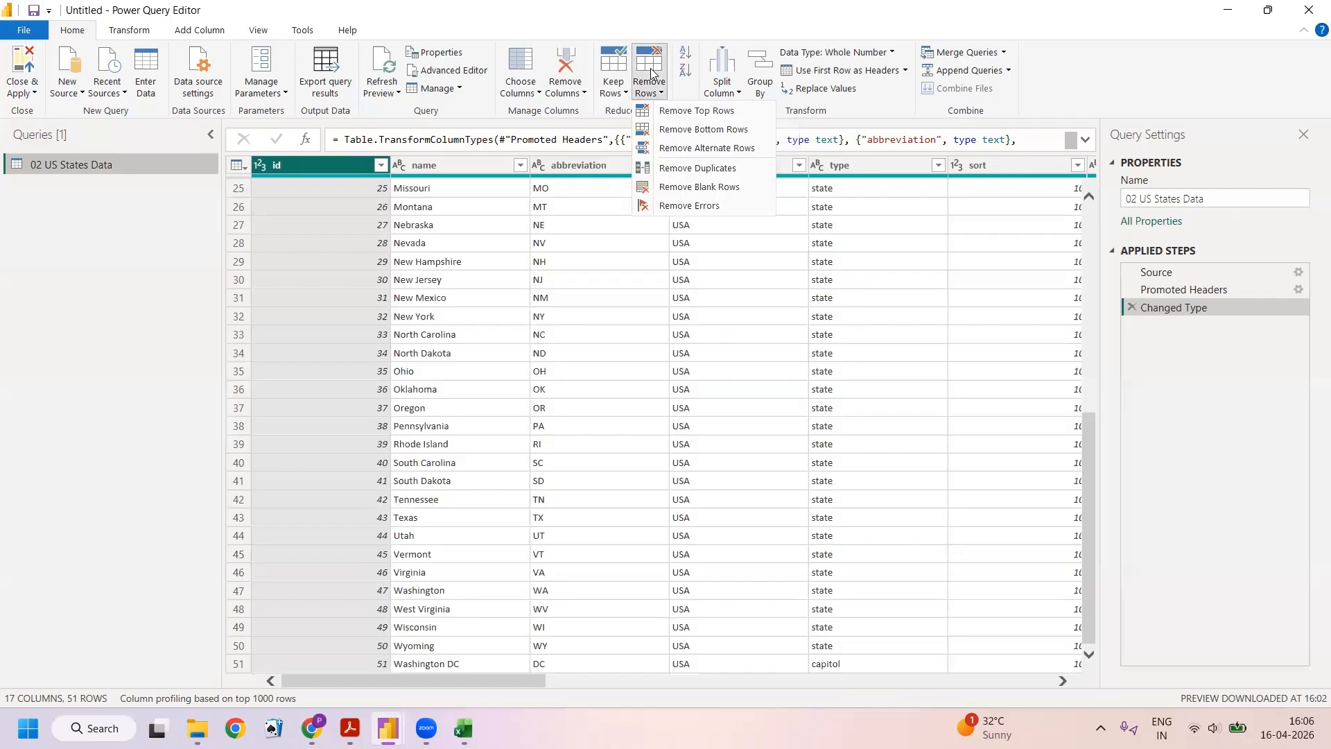
{"action": "left_click", "coordinate": [713, 137]}
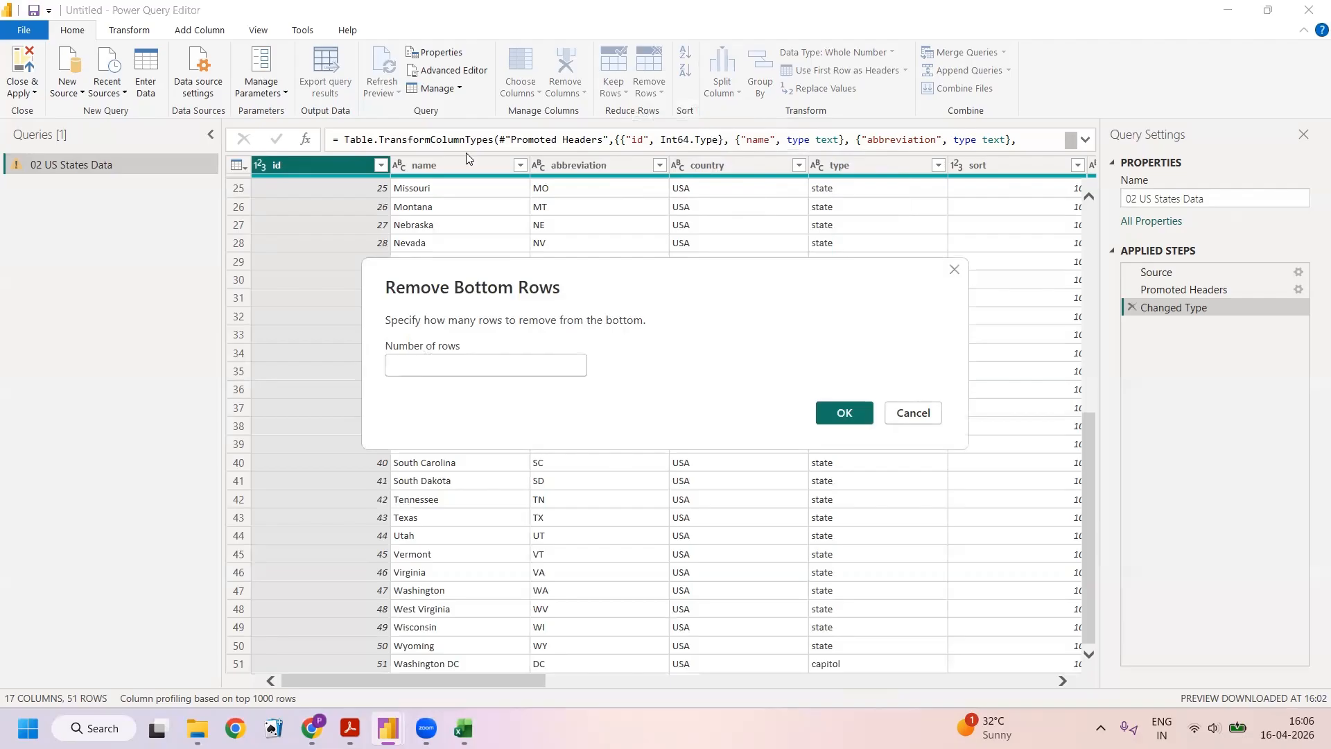
{"action": "type", "text": "1"}
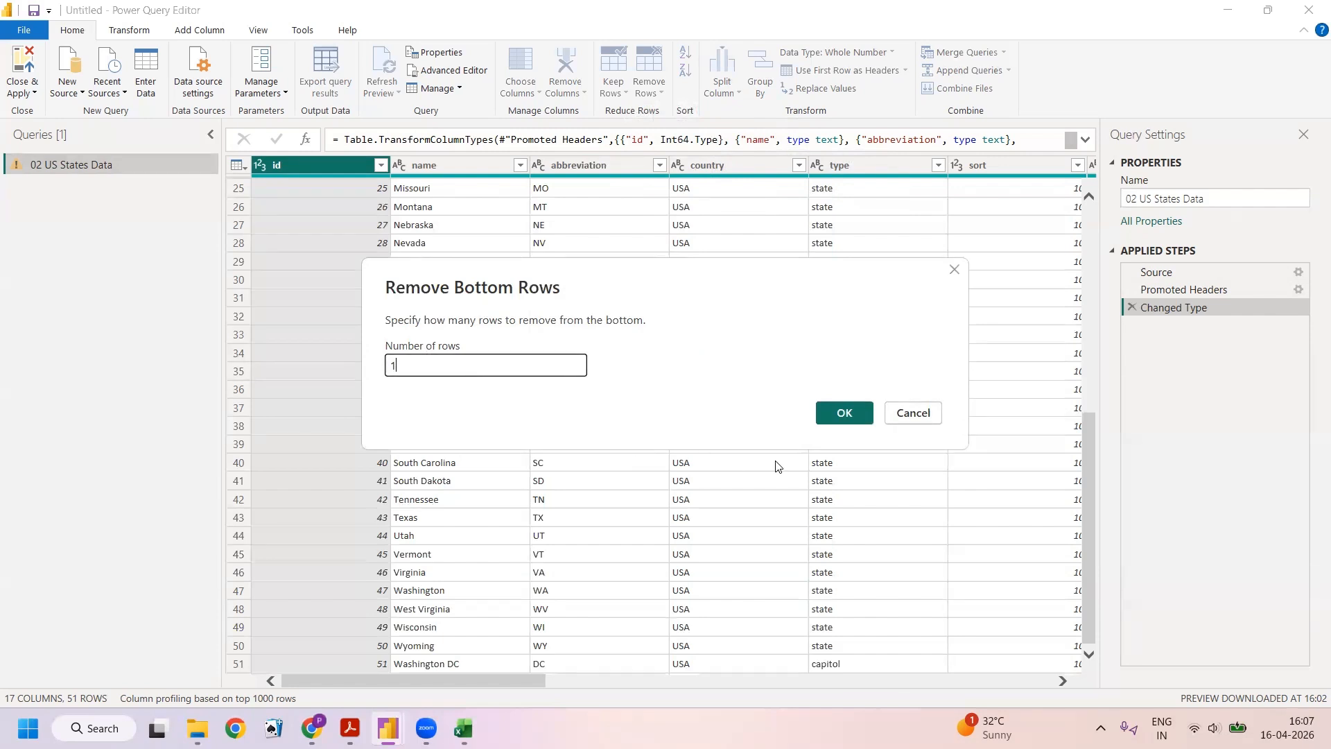
{"action": "left_click", "coordinate": [826, 414]}
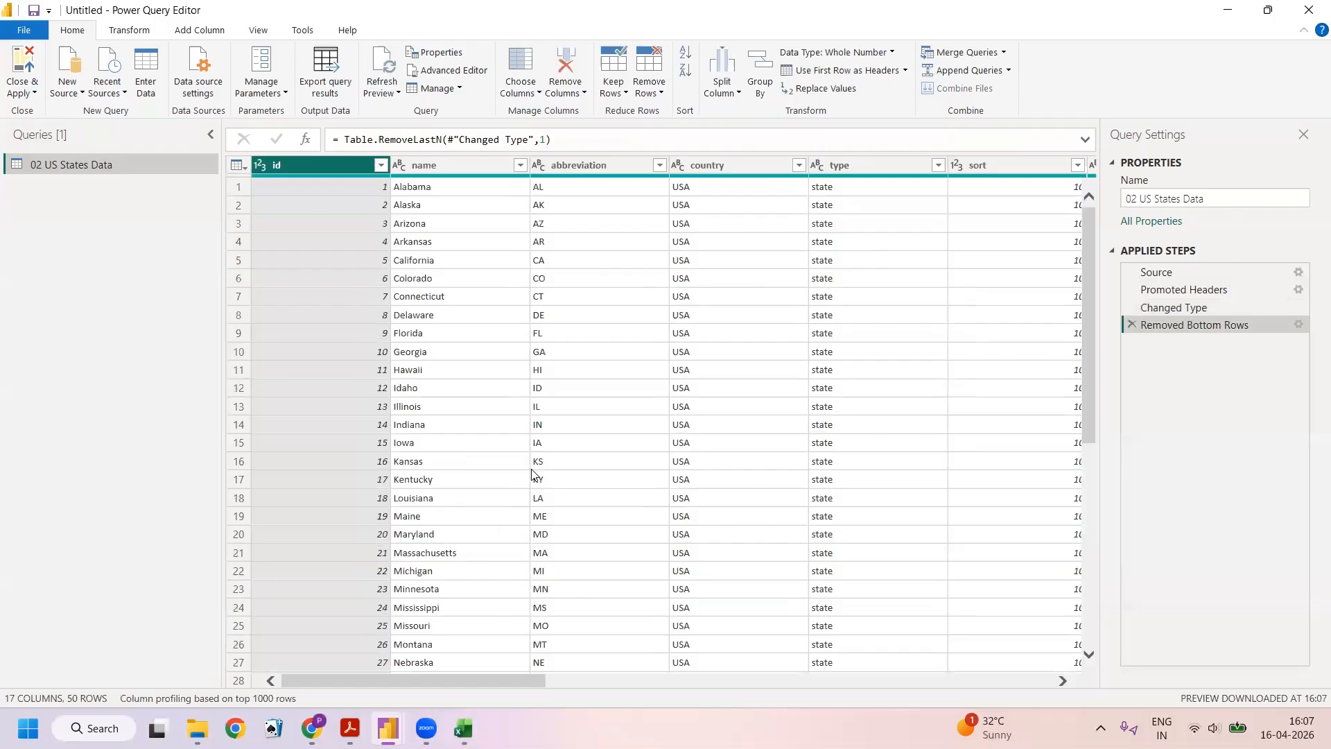
Review the remaining state rows and all columns from id through circuit_court to judge which columns are needed.
{"action": "scroll", "coordinate": [531, 405], "scroll_direction": "down", "scroll_amount": 8}
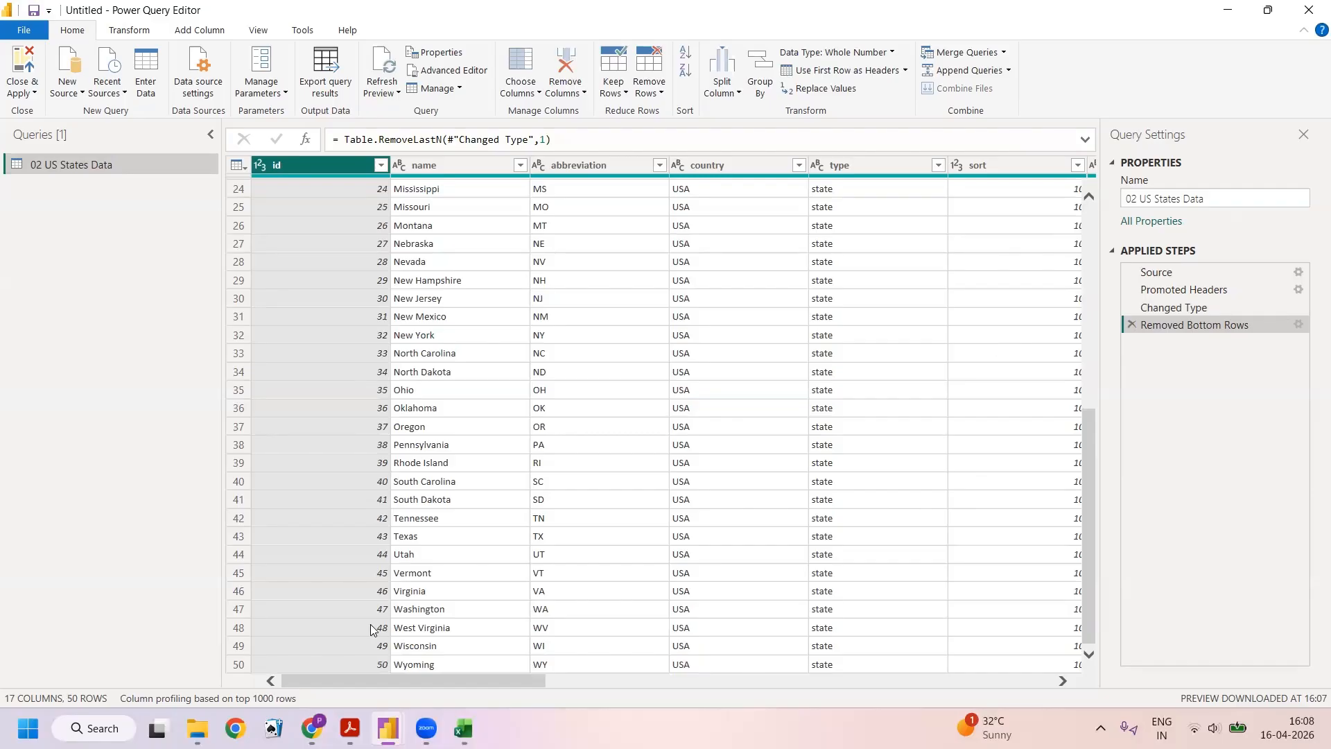
{"action": "left_click", "coordinate": [1064, 680]}
{"action": "left_click", "coordinate": [1064, 680]}
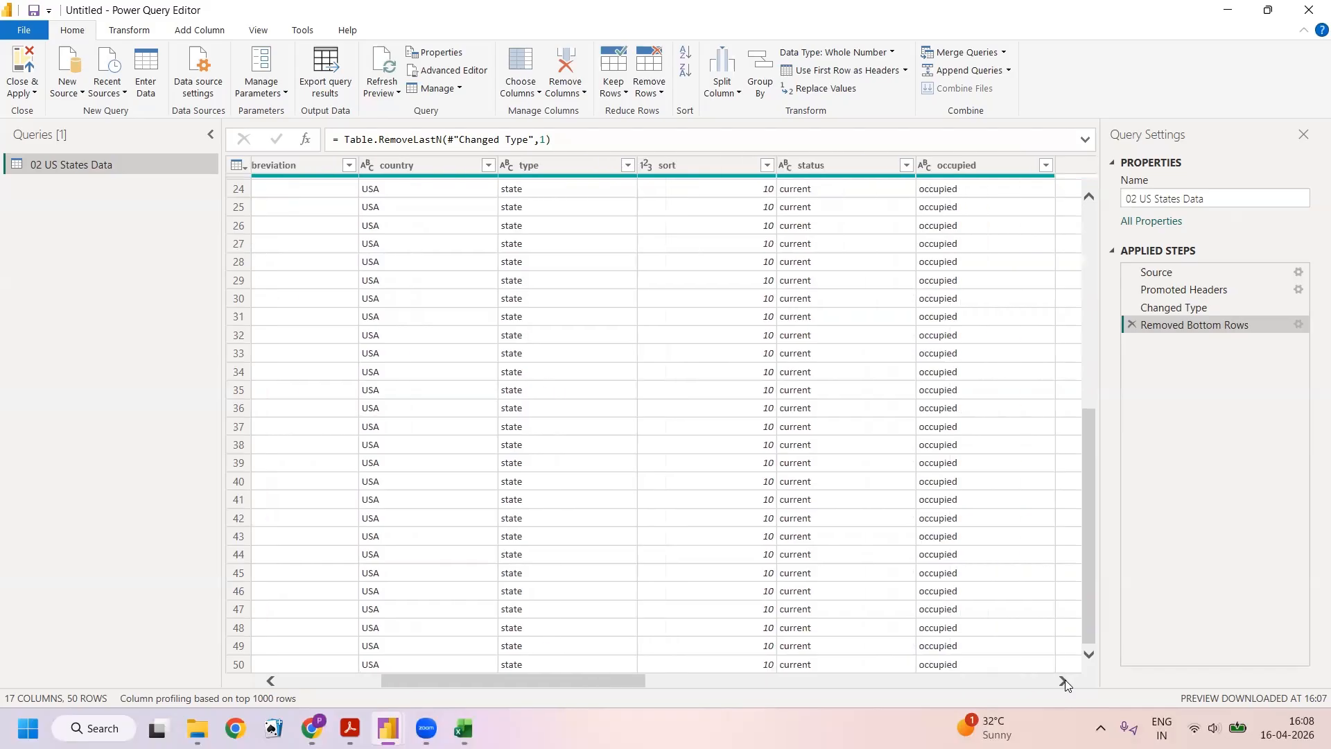
{"action": "left_click", "coordinate": [1064, 680]}
{"action": "left_click", "coordinate": [1064, 681]}
{"action": "left_click", "coordinate": [1064, 680]}
{"action": "left_click", "coordinate": [1064, 681]}
{"action": "left_click", "coordinate": [1064, 681]}
{"action": "left_click", "coordinate": [1064, 681]}
{"action": "left_click", "coordinate": [1064, 681]}
{"action": "left_click", "coordinate": [1064, 681]}
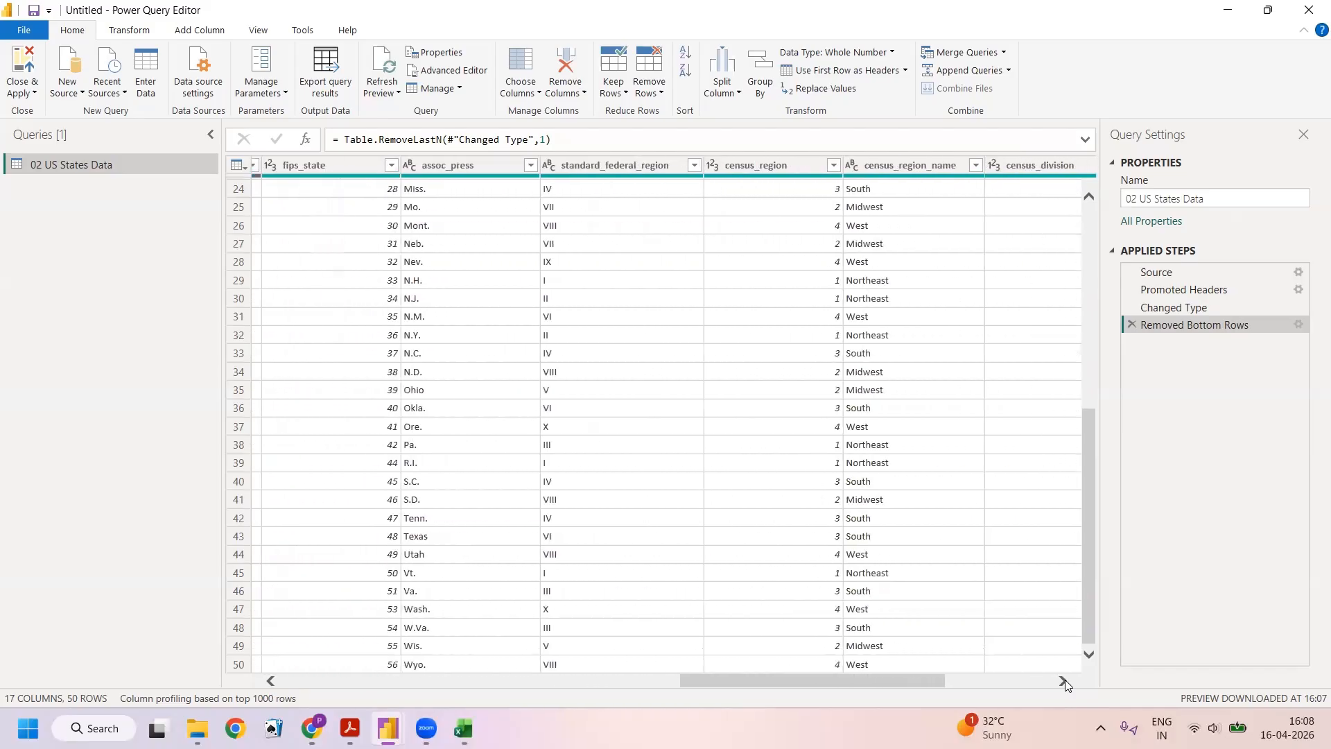
{"action": "left_click", "coordinate": [1064, 681]}
{"action": "left_click", "coordinate": [1064, 681]}
{"action": "left_click", "coordinate": [1063, 680]}
{"action": "left_click", "coordinate": [1064, 681]}
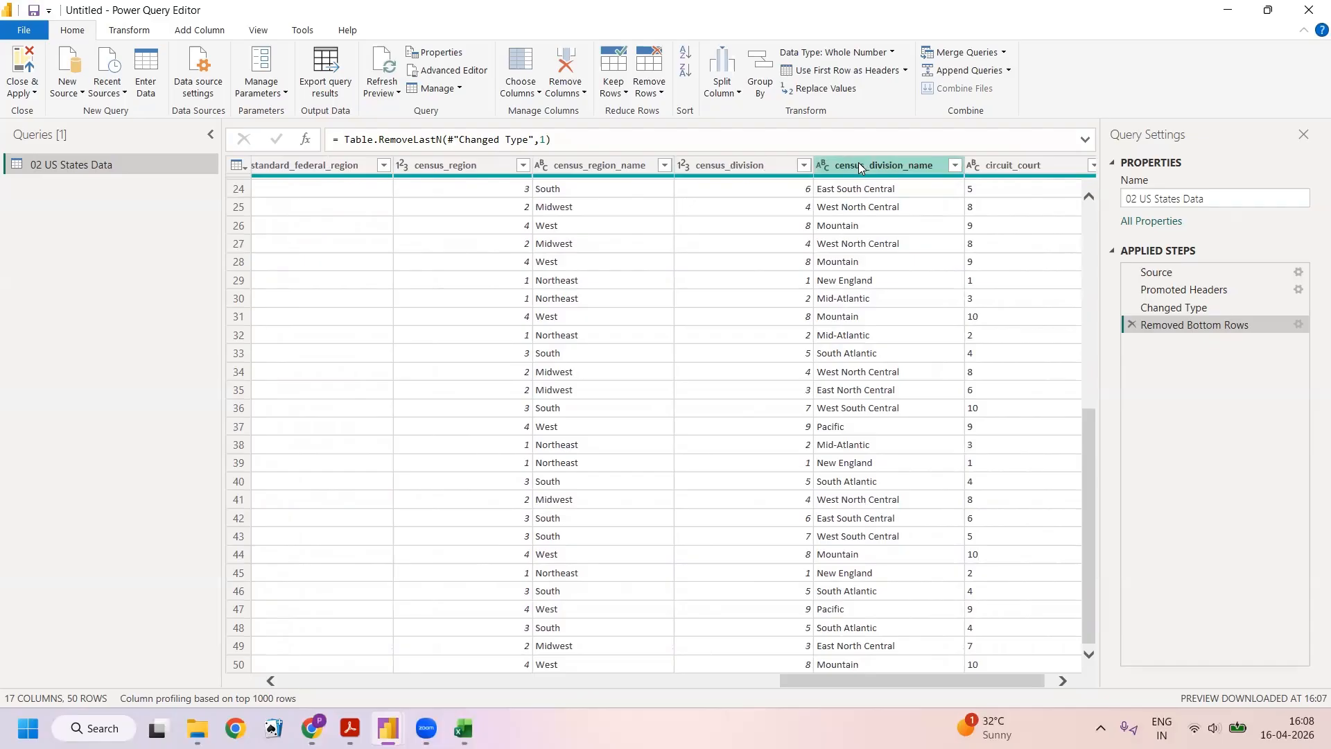
{"action": "left_click", "coordinate": [294, 685]}
{"action": "left_click", "coordinate": [287, 683]}
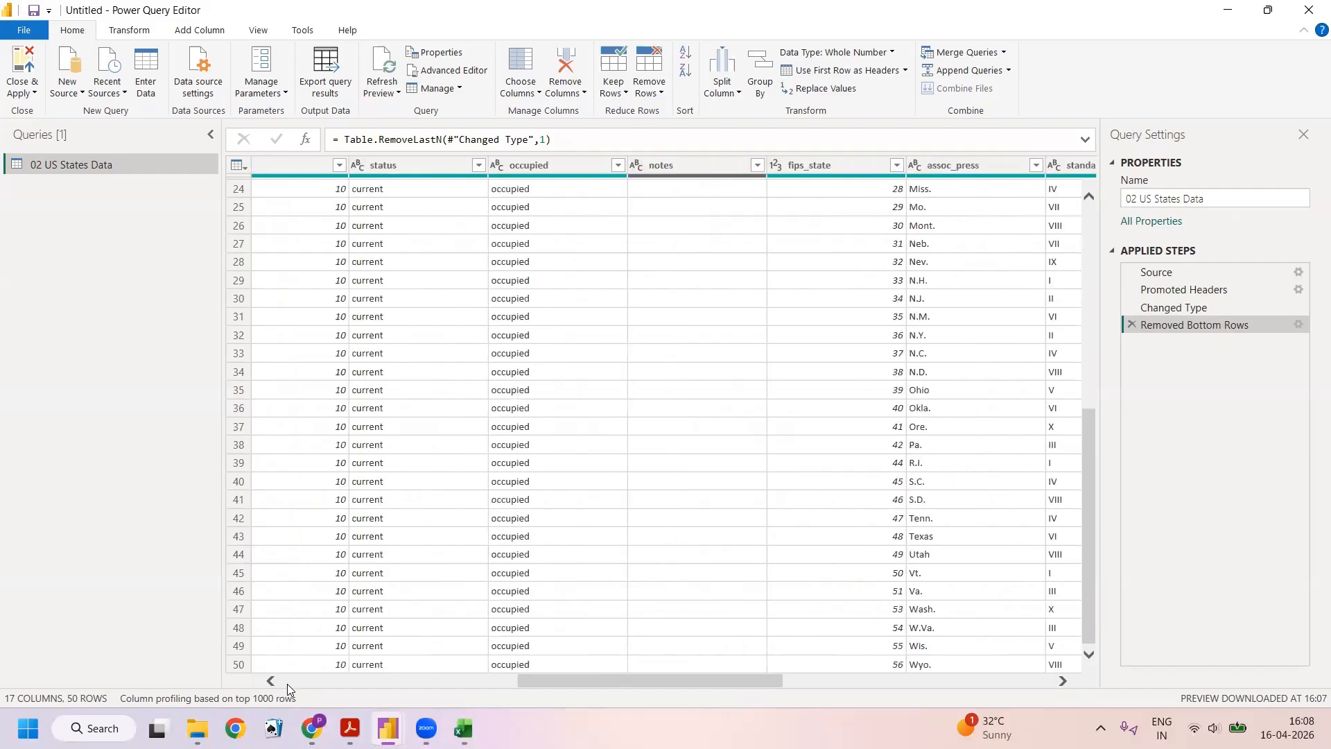
{"action": "left_click", "coordinate": [283, 684]}
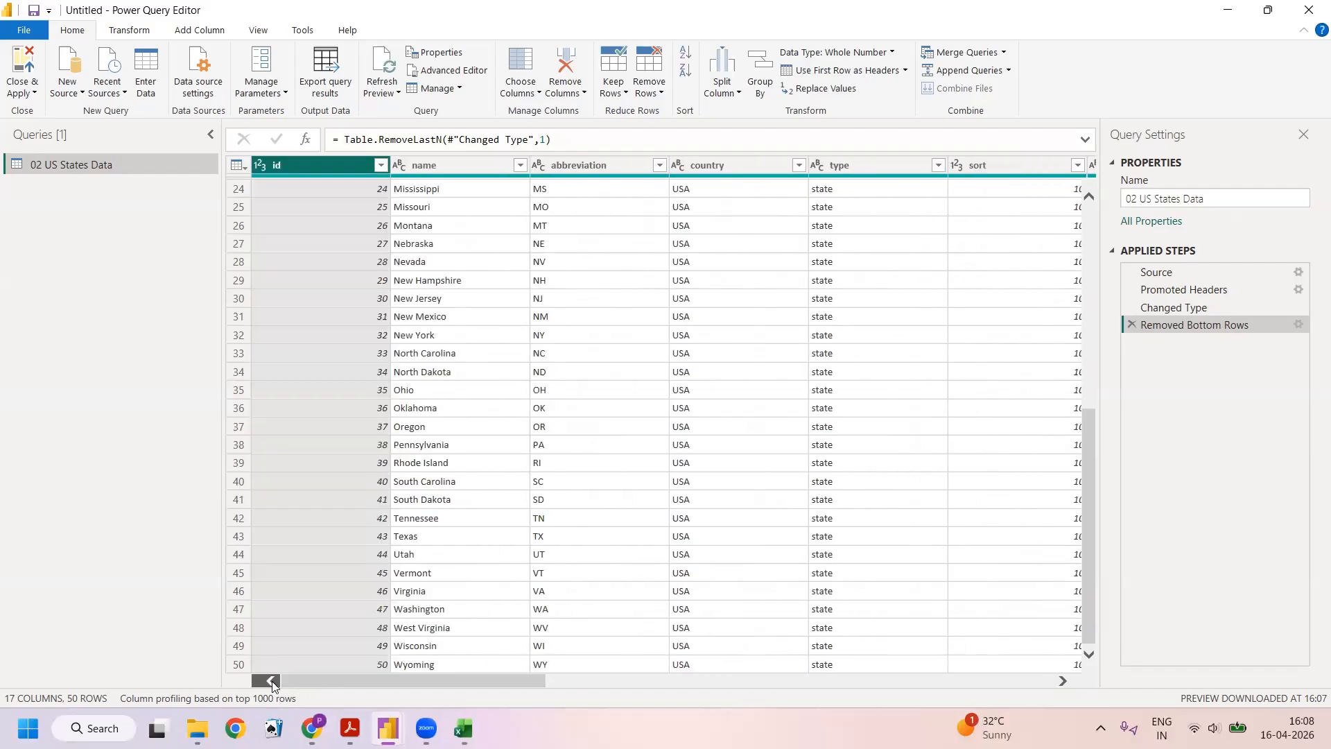
Remove the id and country columns from the US States query.
{"action": "right_click", "coordinate": [308, 166]}
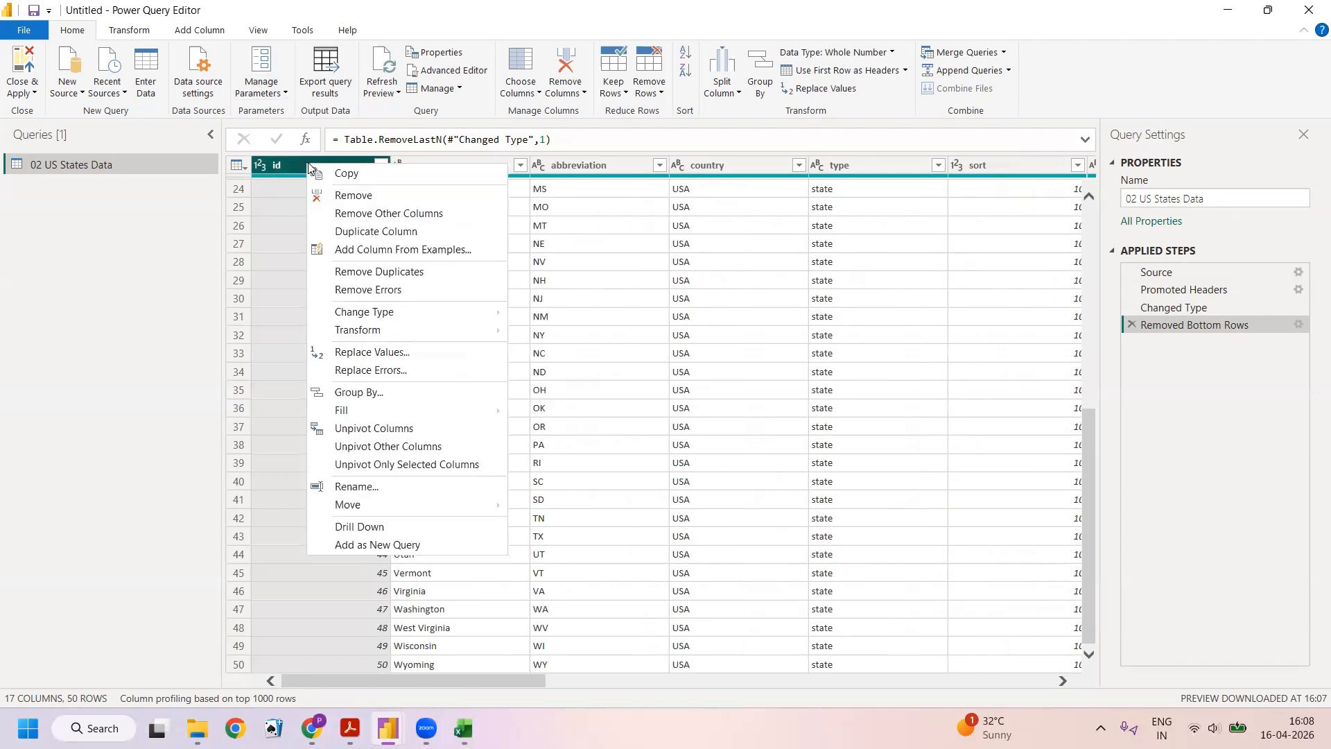
{"action": "left_click", "coordinate": [350, 197]}
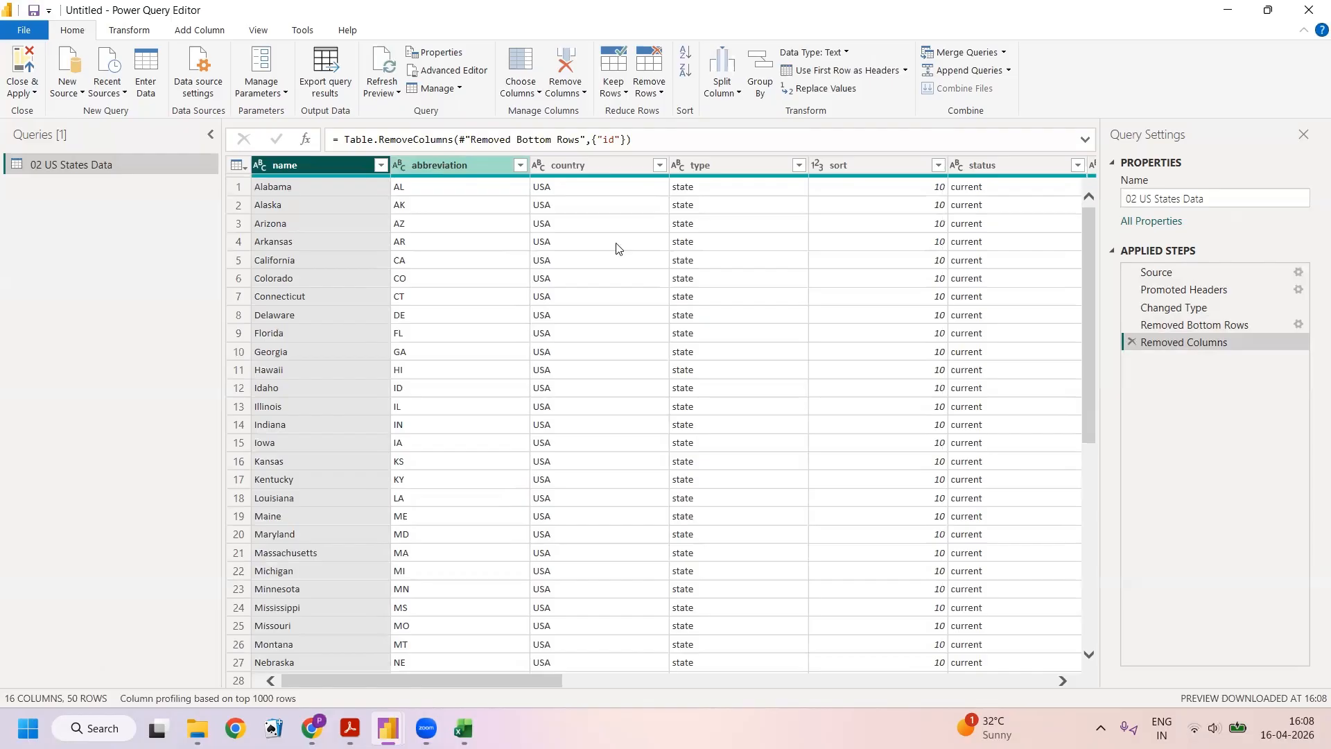
{"action": "left_click", "coordinate": [590, 165]}
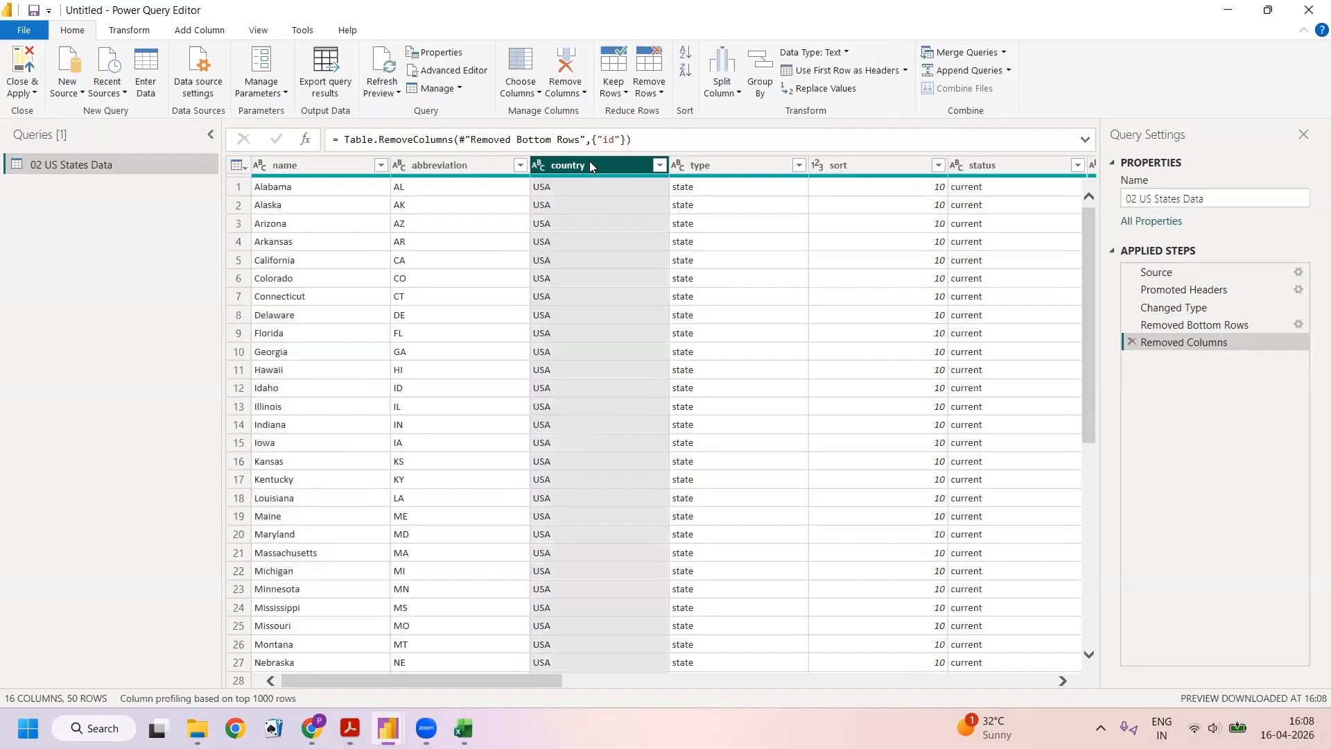
{"action": "left_click", "coordinate": [565, 63]}
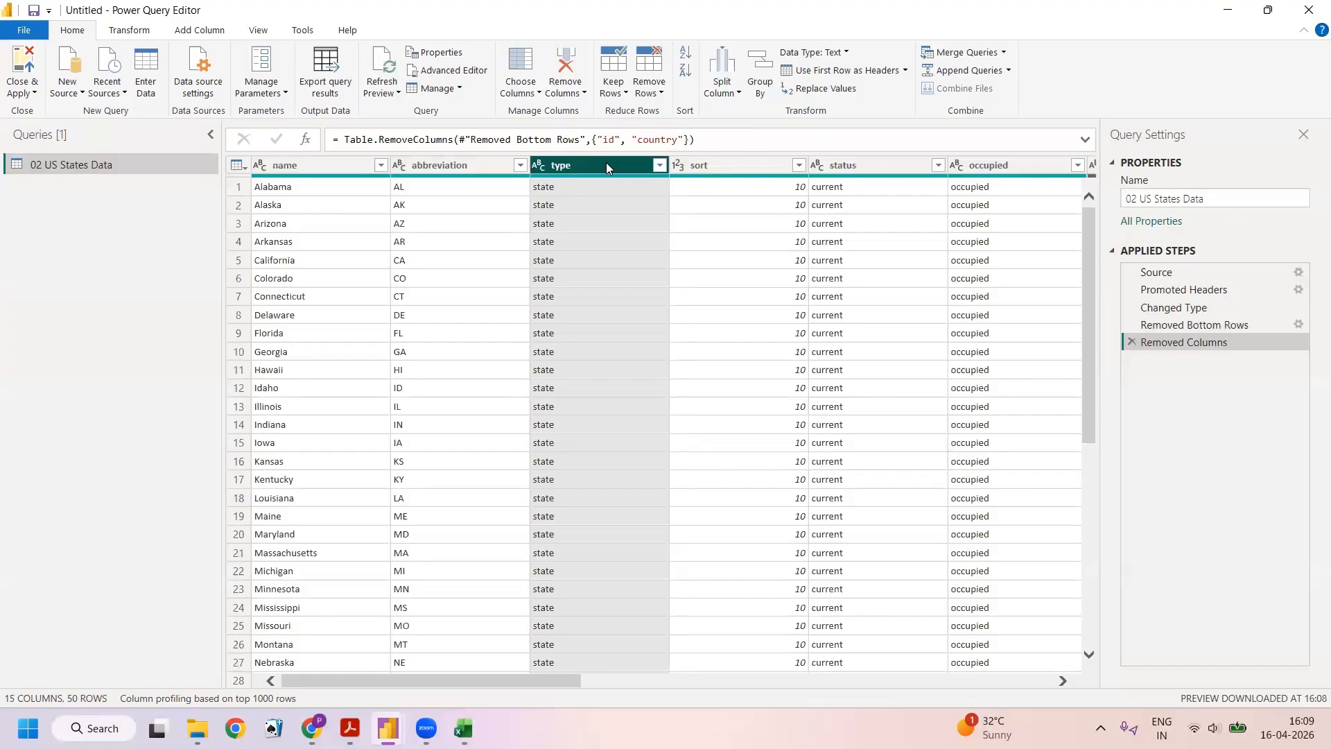
Remove the adjacent columns from type through census_region, keeping census_region_name.
{"action": "key", "text": "shift+Right"}
{"action": "key", "text": "shift+Right"}
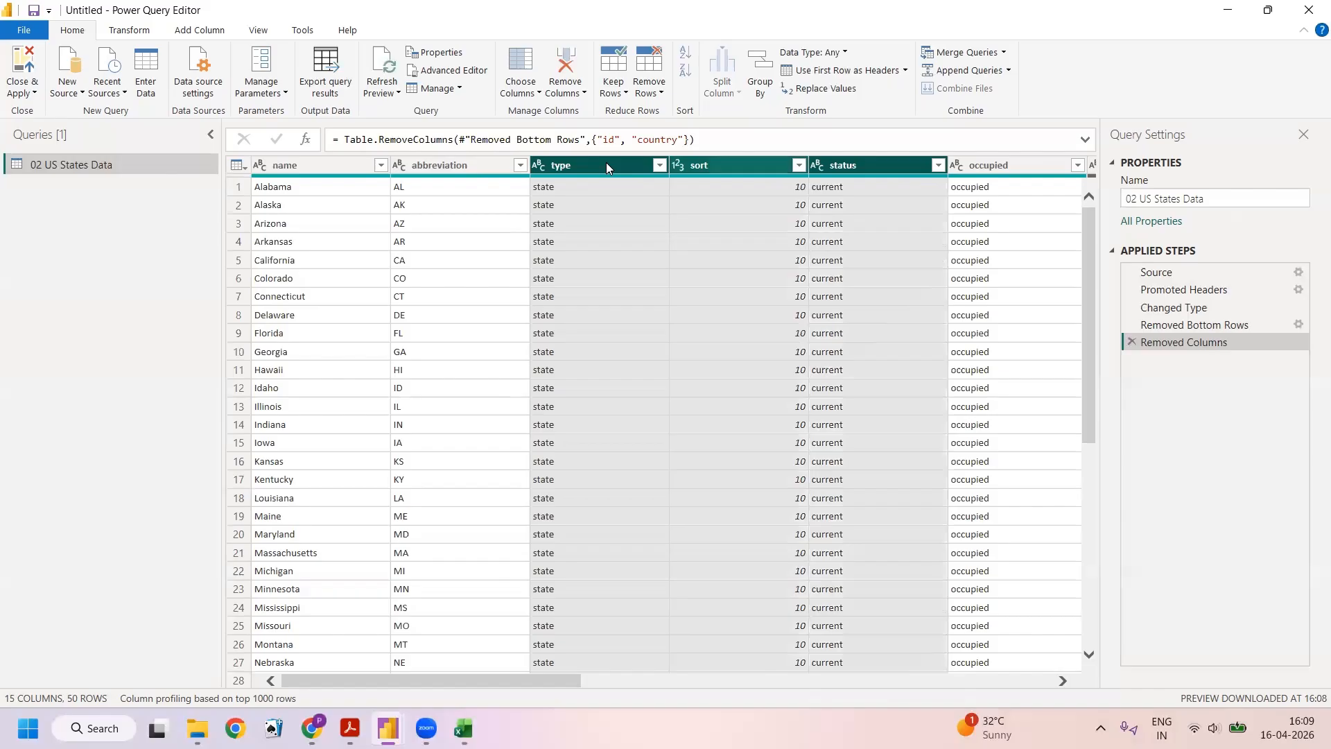
{"action": "key", "text": "shift+Right"}
{"action": "key", "text": "shift+Right"}
{"action": "key", "text": "shift+Right"}
{"action": "key", "text": "shift+Right"}
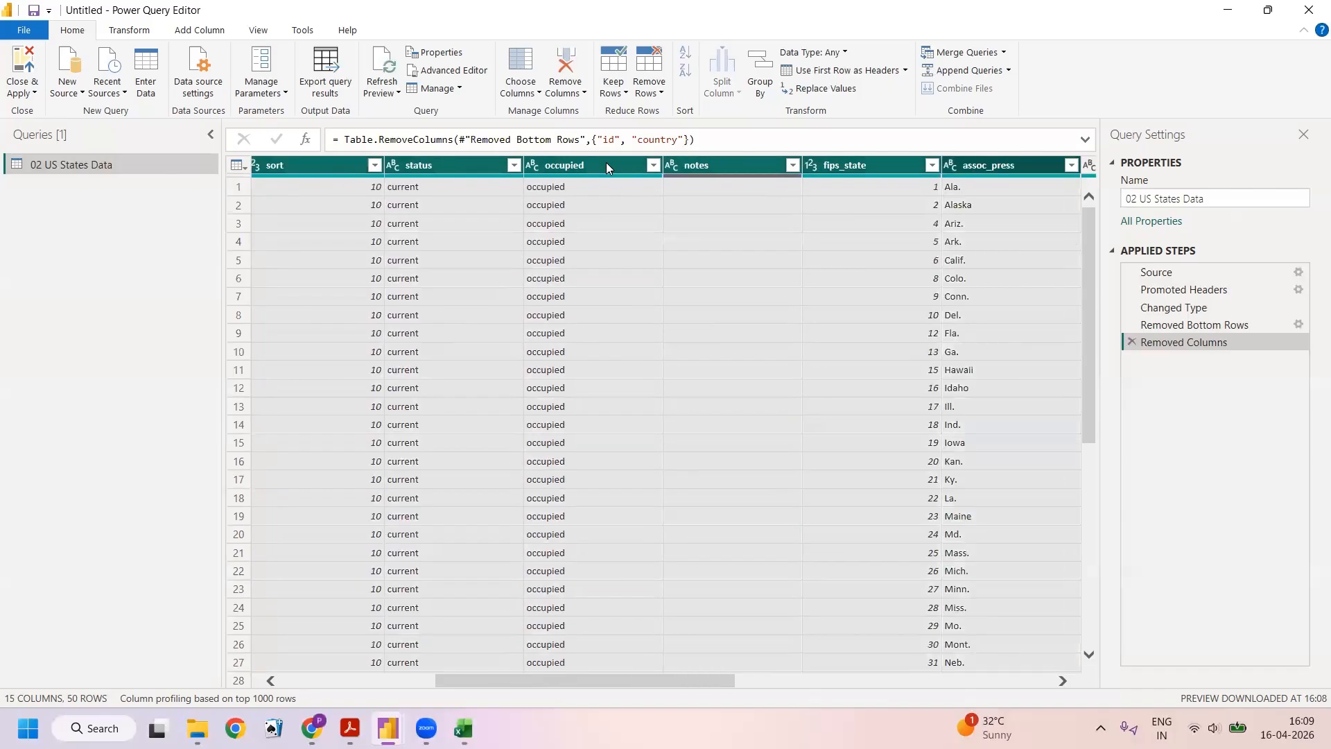
{"action": "key", "text": "shift+Right"}
{"action": "key", "text": "shift+Right"}
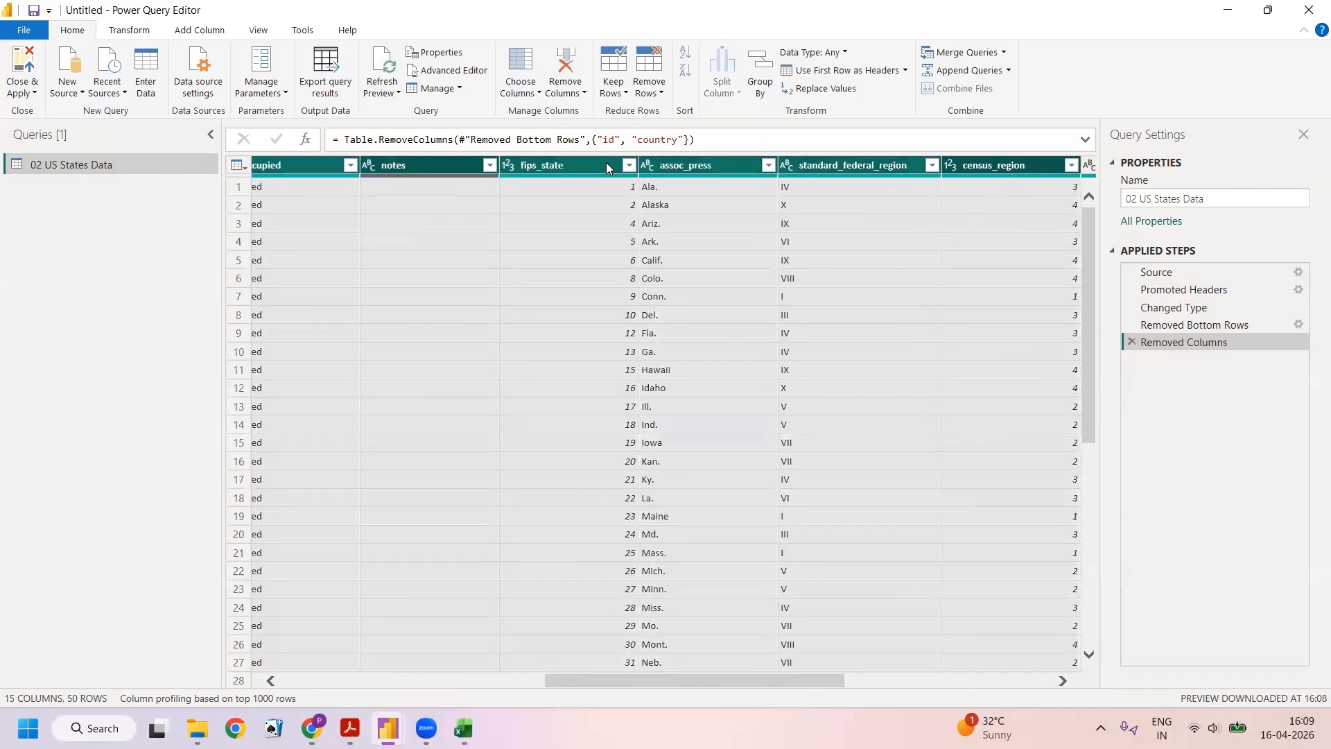
{"action": "key", "text": "shift+Right"}
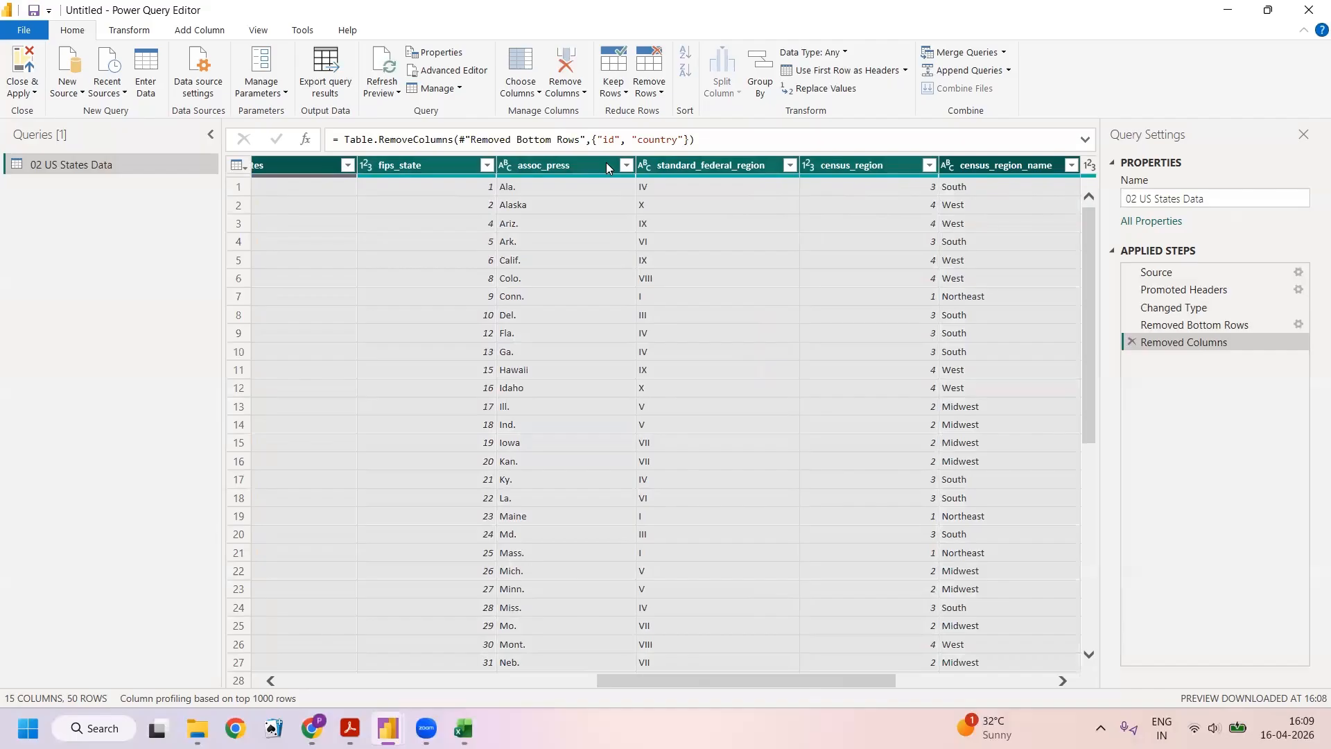
{"action": "key", "text": "shift+Left"}
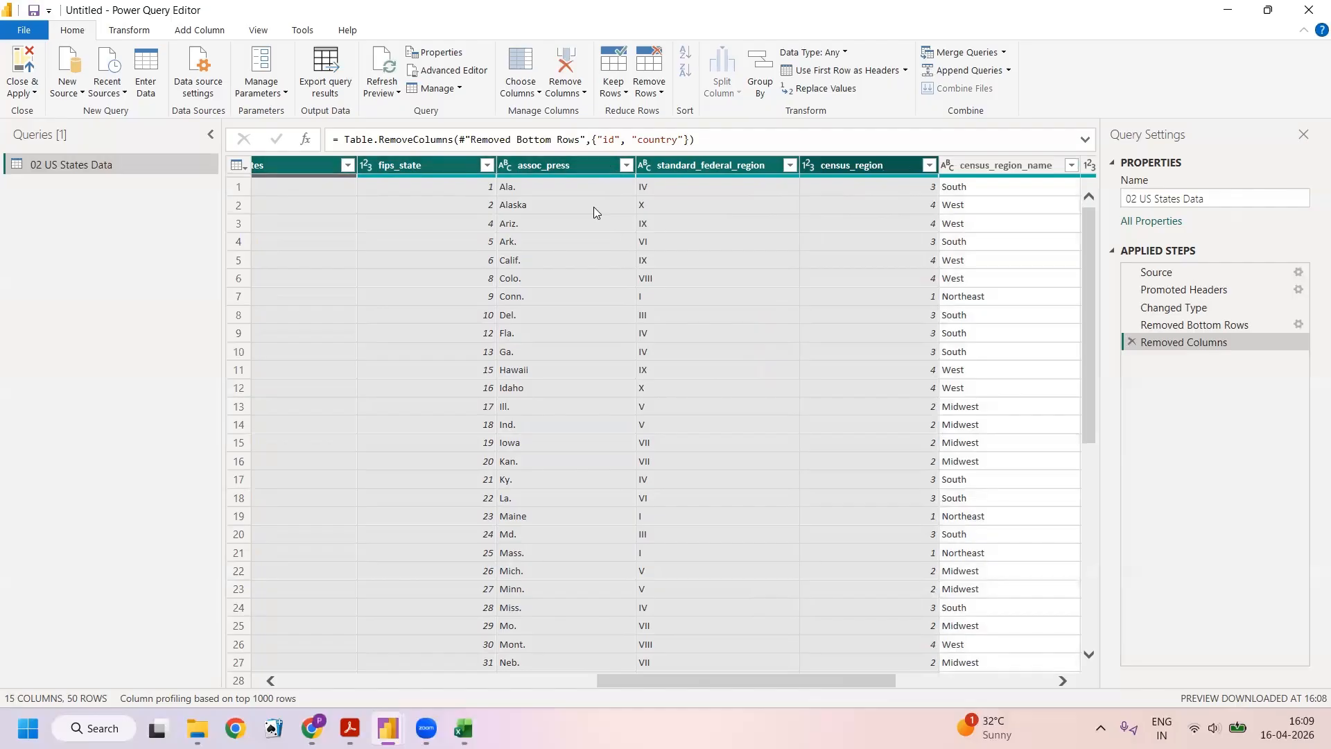
{"action": "left_click", "coordinate": [560, 81]}
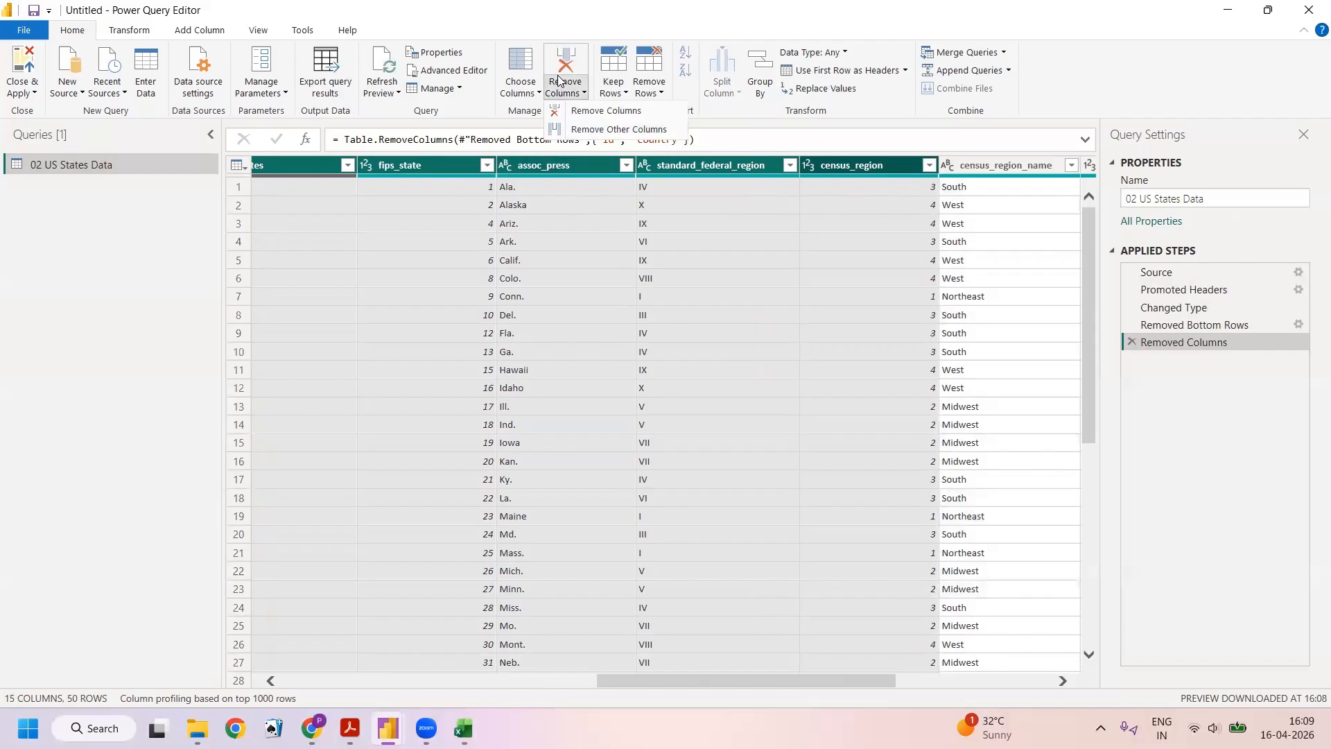
{"action": "left_click", "coordinate": [598, 112]}
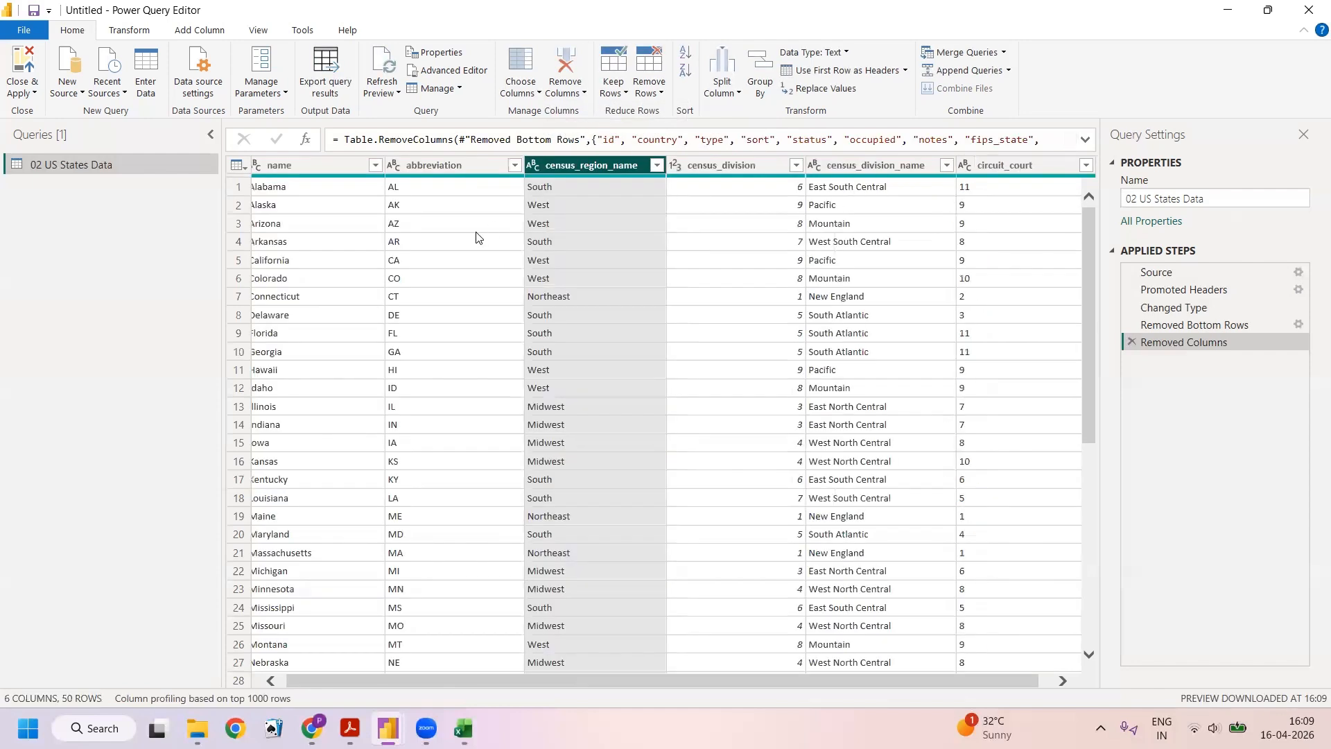
Remove the census_division column, keeping census_division_name.
{"action": "left_click", "coordinate": [704, 167]}
{"action": "right_click", "coordinate": [705, 171]}
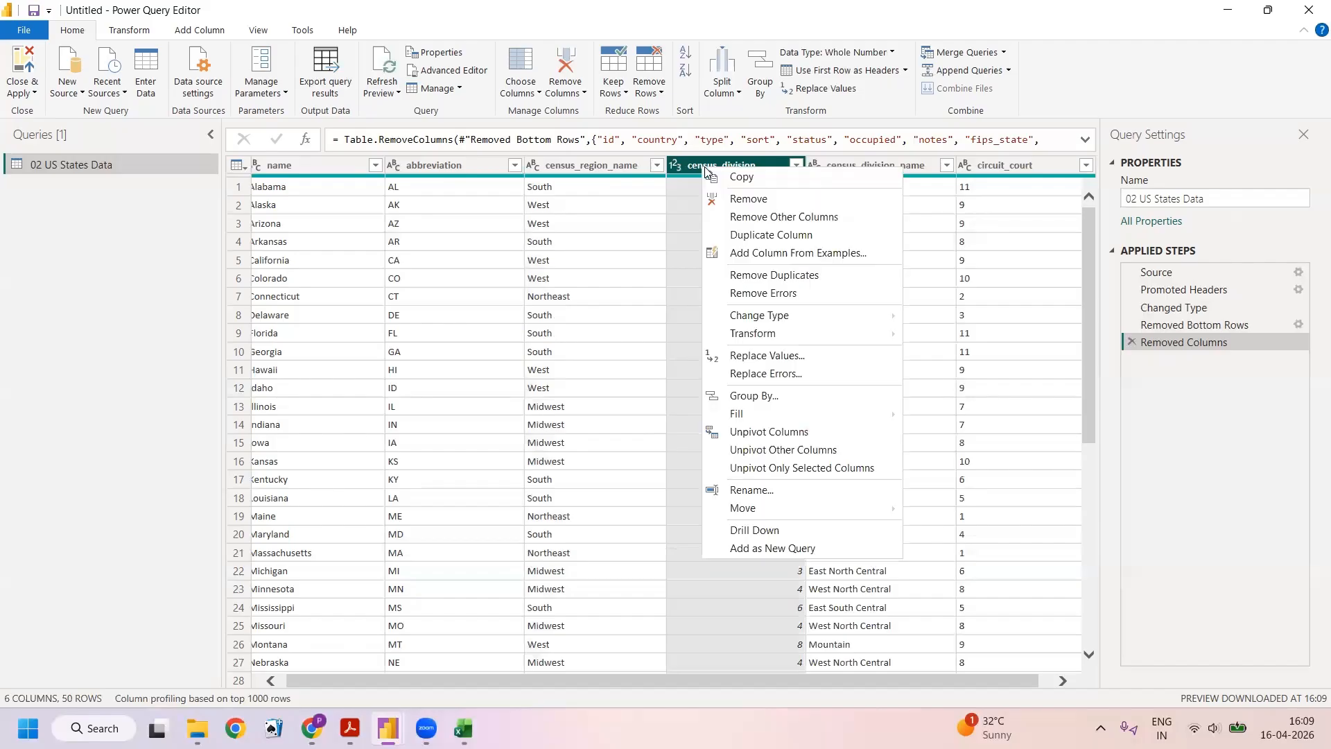
{"action": "left_click", "coordinate": [743, 197]}
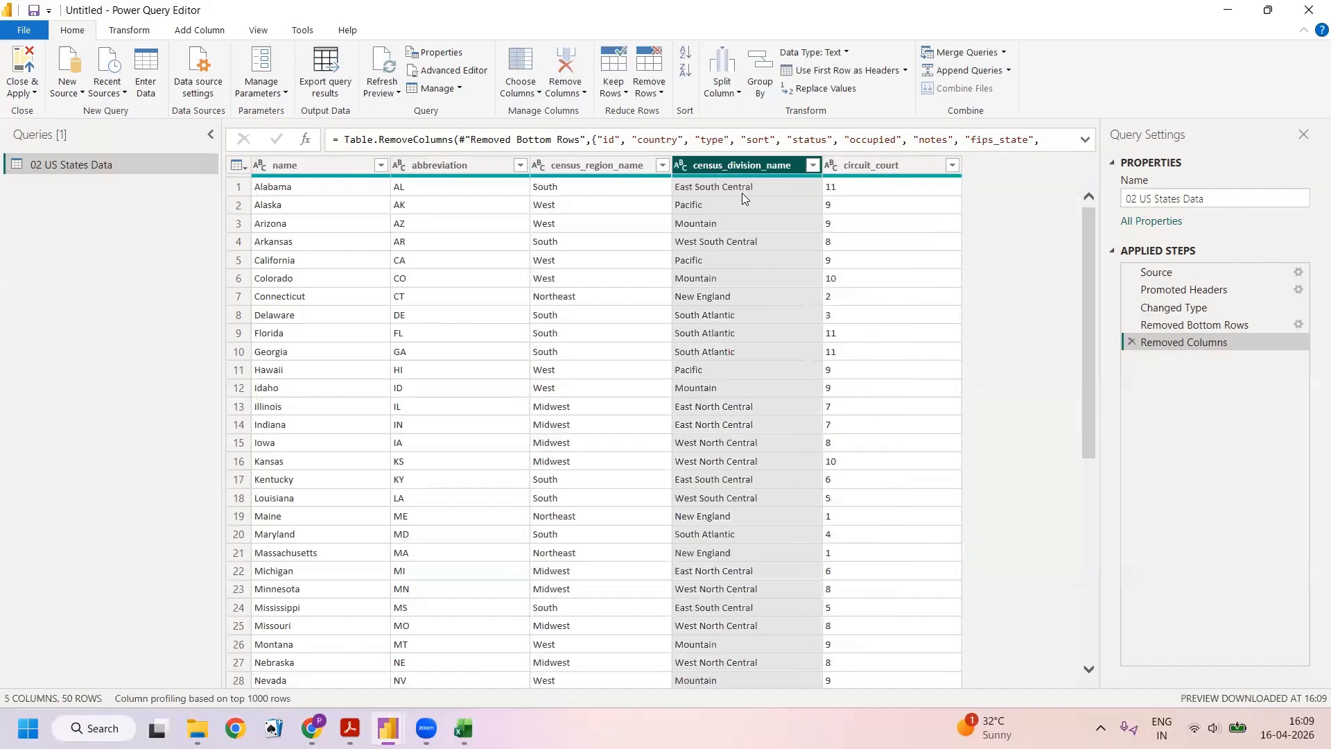
Remove the circuit_court column from the US States query.
{"action": "left_click", "coordinate": [866, 162]}
{"action": "right_click", "coordinate": [866, 162]}
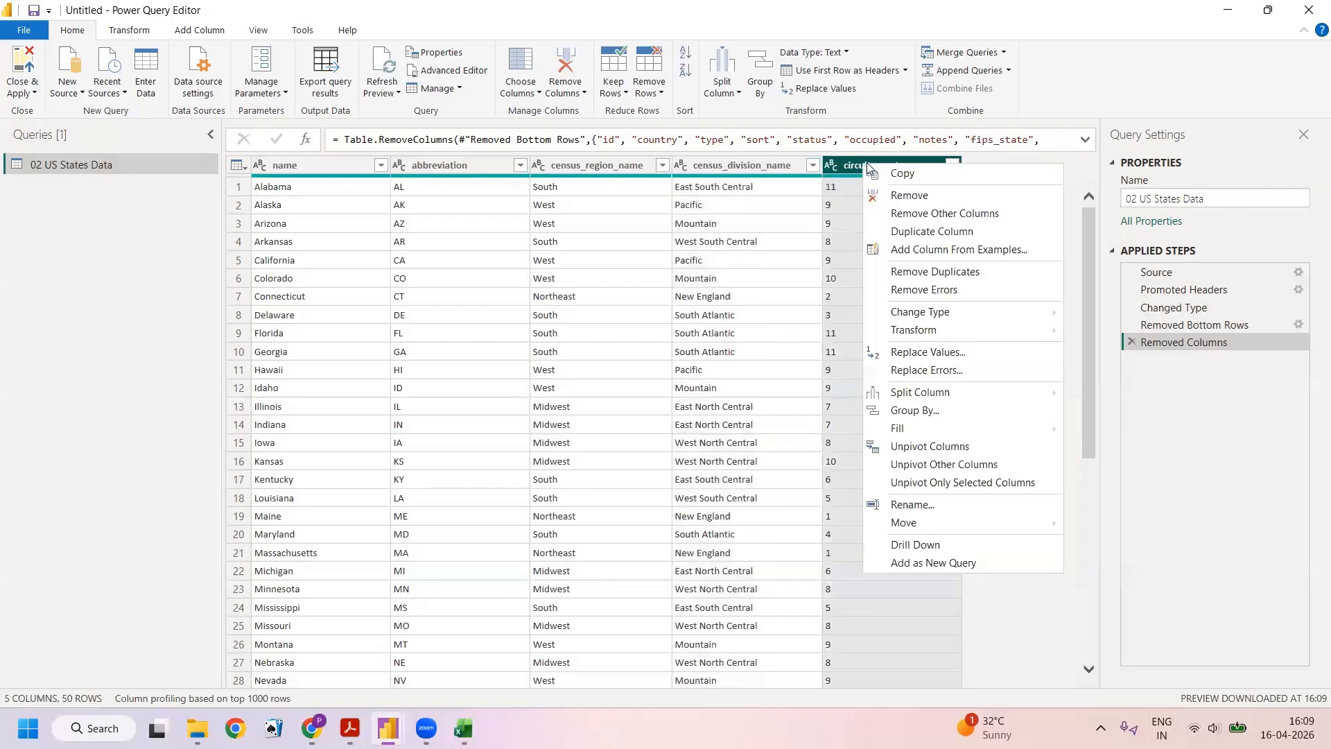
{"action": "left_click", "coordinate": [897, 198]}
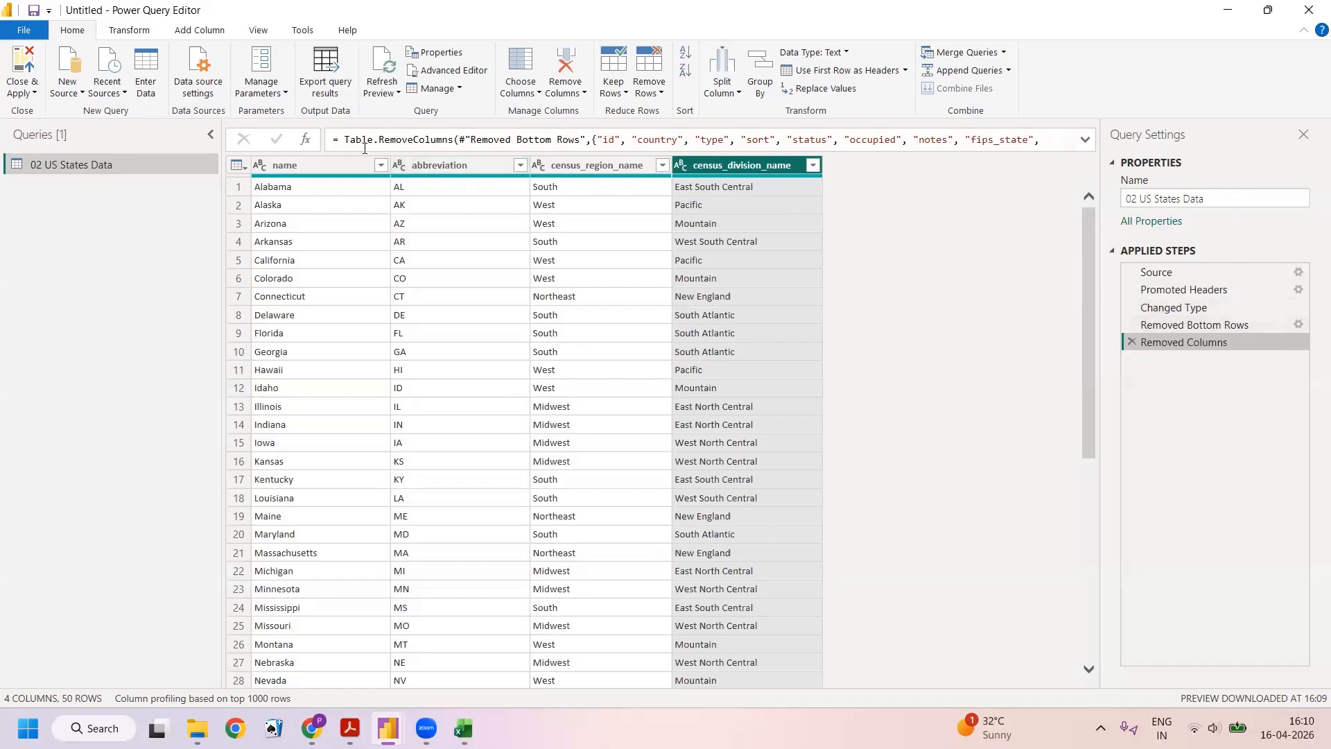
Examine the full Removed Columns formula and compare it with the preceding Removed Bottom Rows applied step.
{"action": "left_click", "coordinate": [1085, 139]}
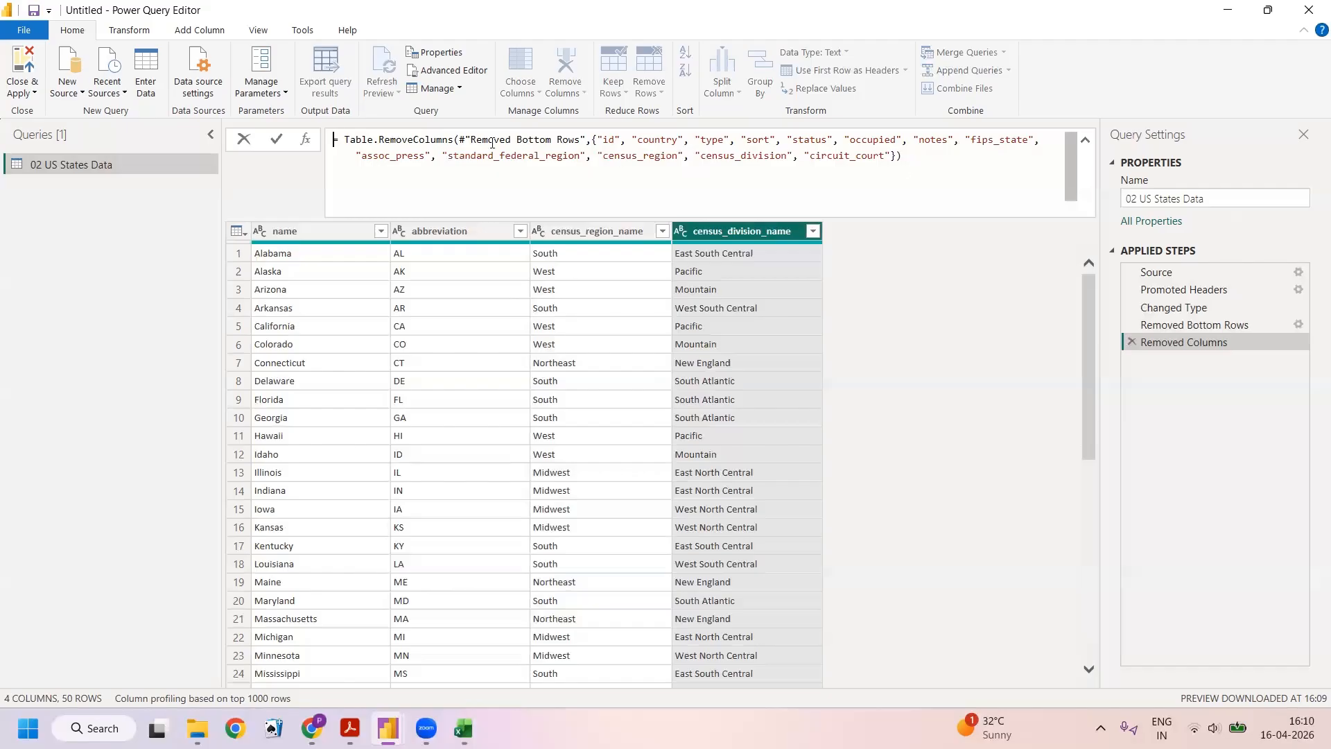
{"action": "mouse_move", "coordinate": [493, 142]}
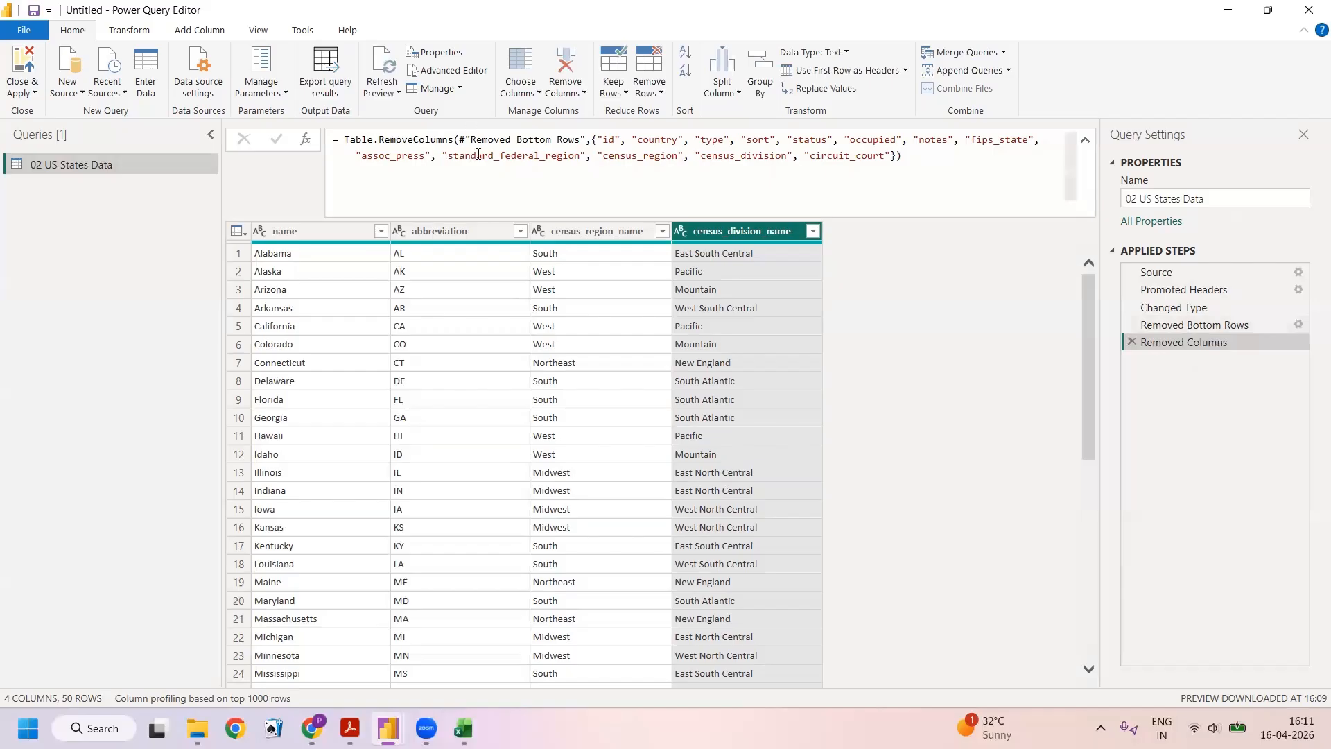
{"action": "left_click", "coordinate": [1168, 324]}
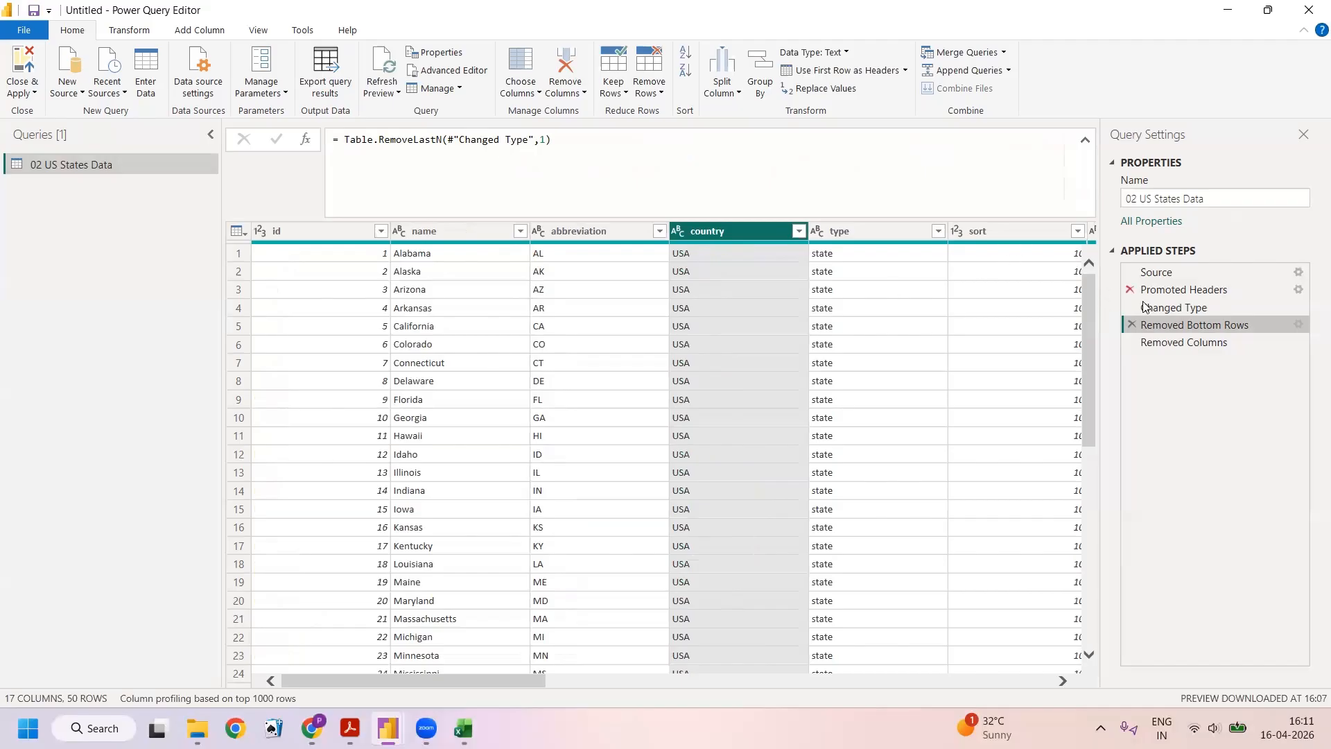
{"action": "left_click", "coordinate": [1168, 344]}
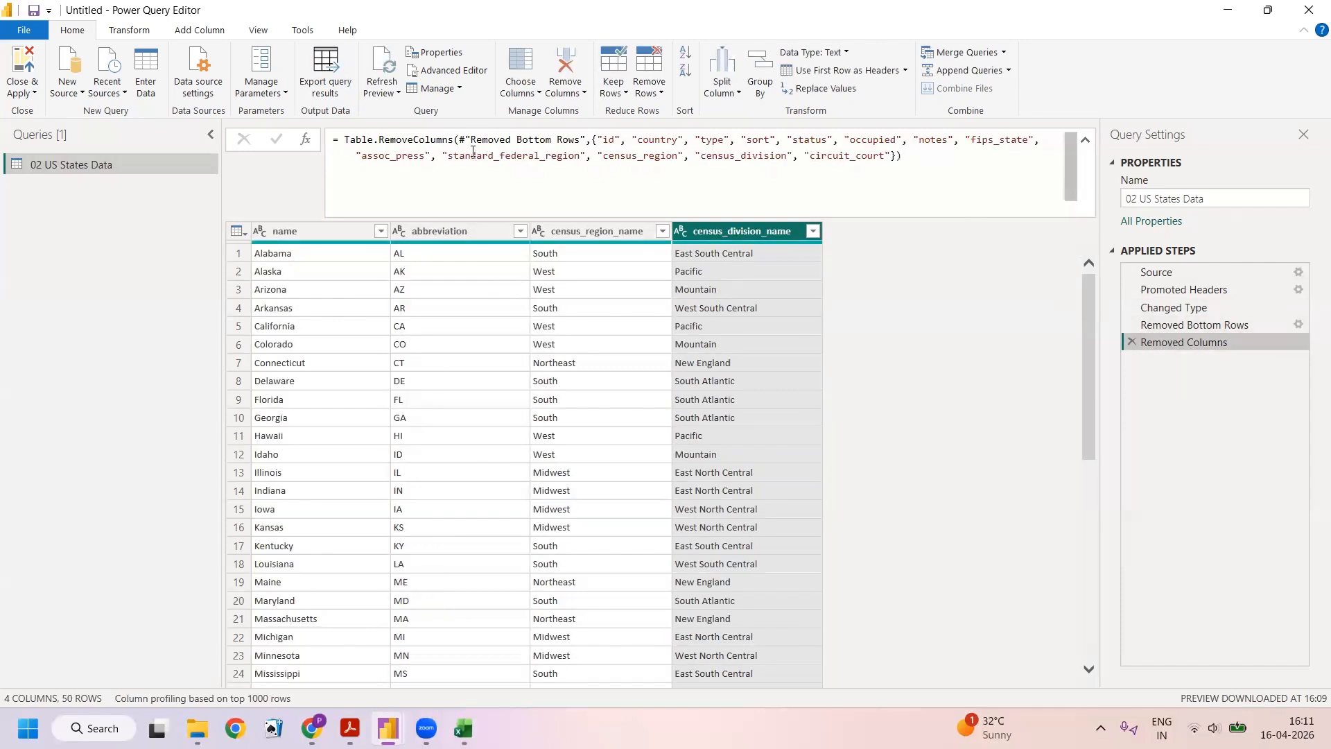
{"action": "left_click", "coordinate": [1086, 142]}
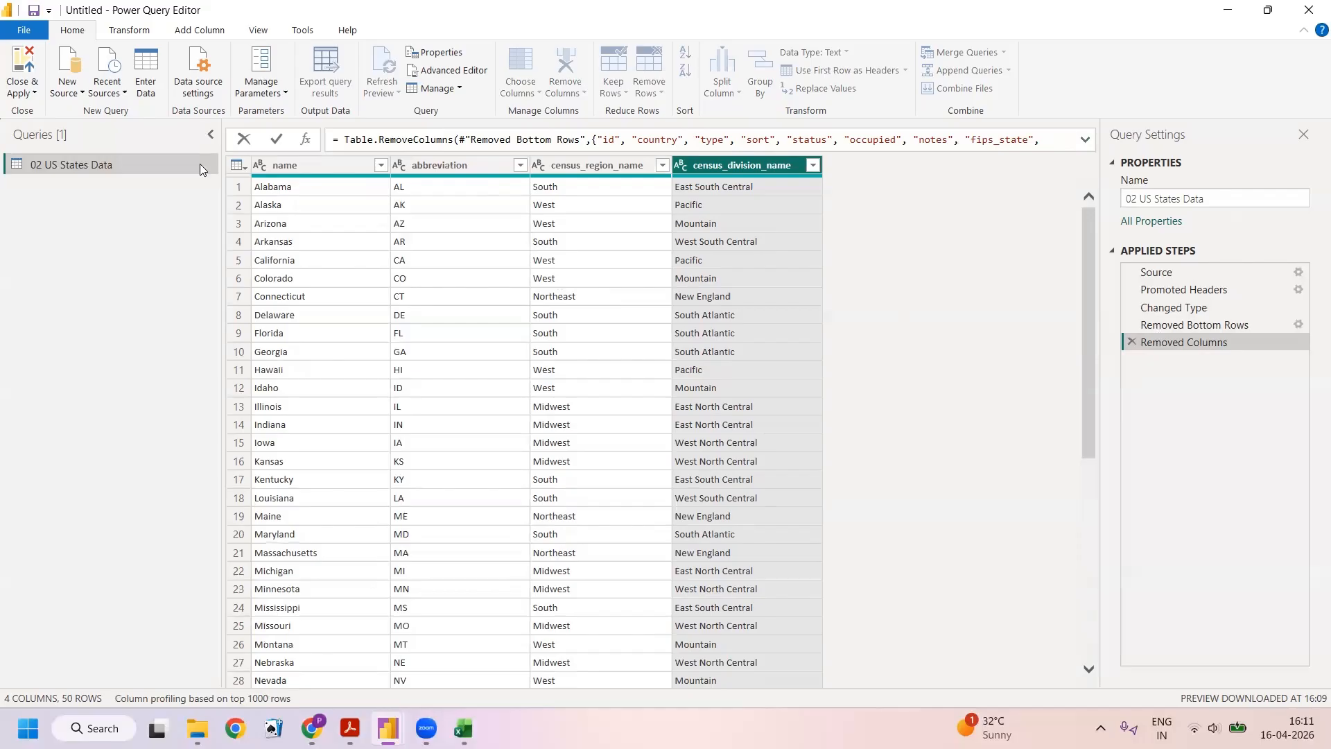
Rename the name column to State.
{"action": "left_click", "coordinate": [325, 165]}
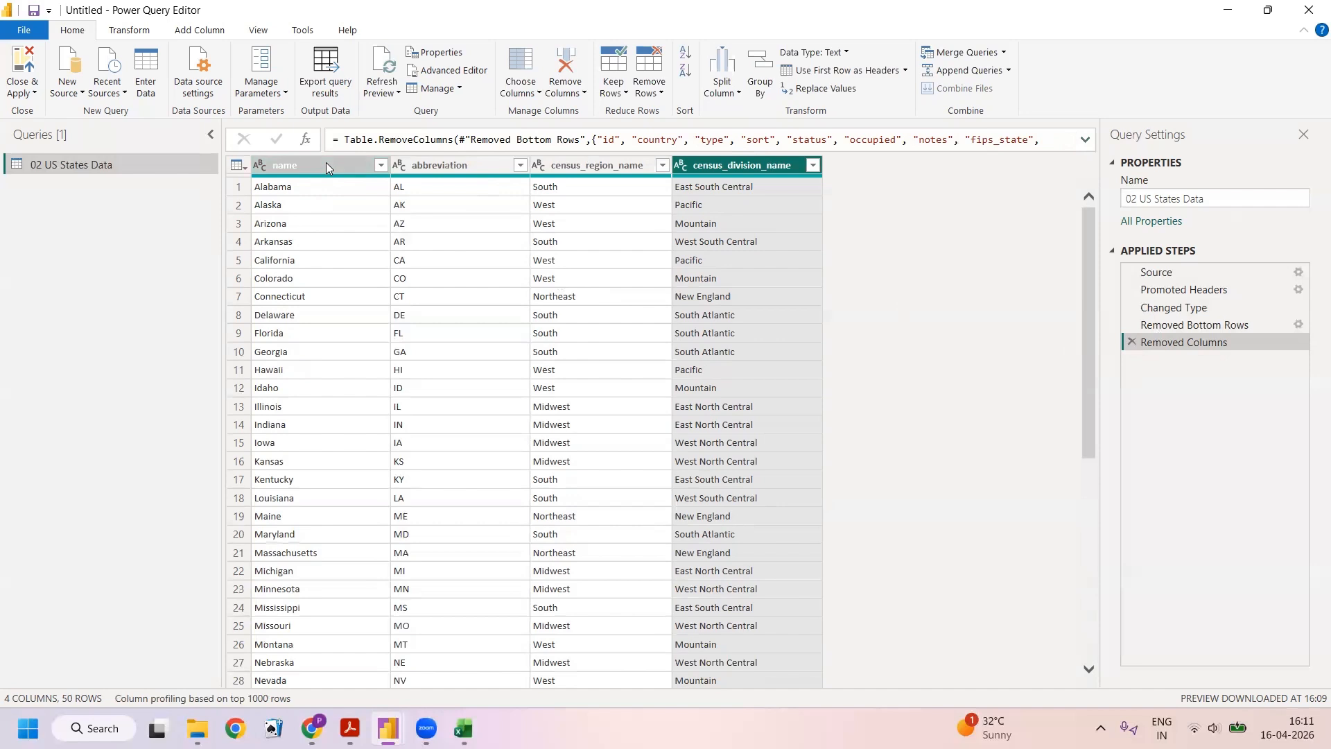
{"action": "right_click", "coordinate": [326, 165]}
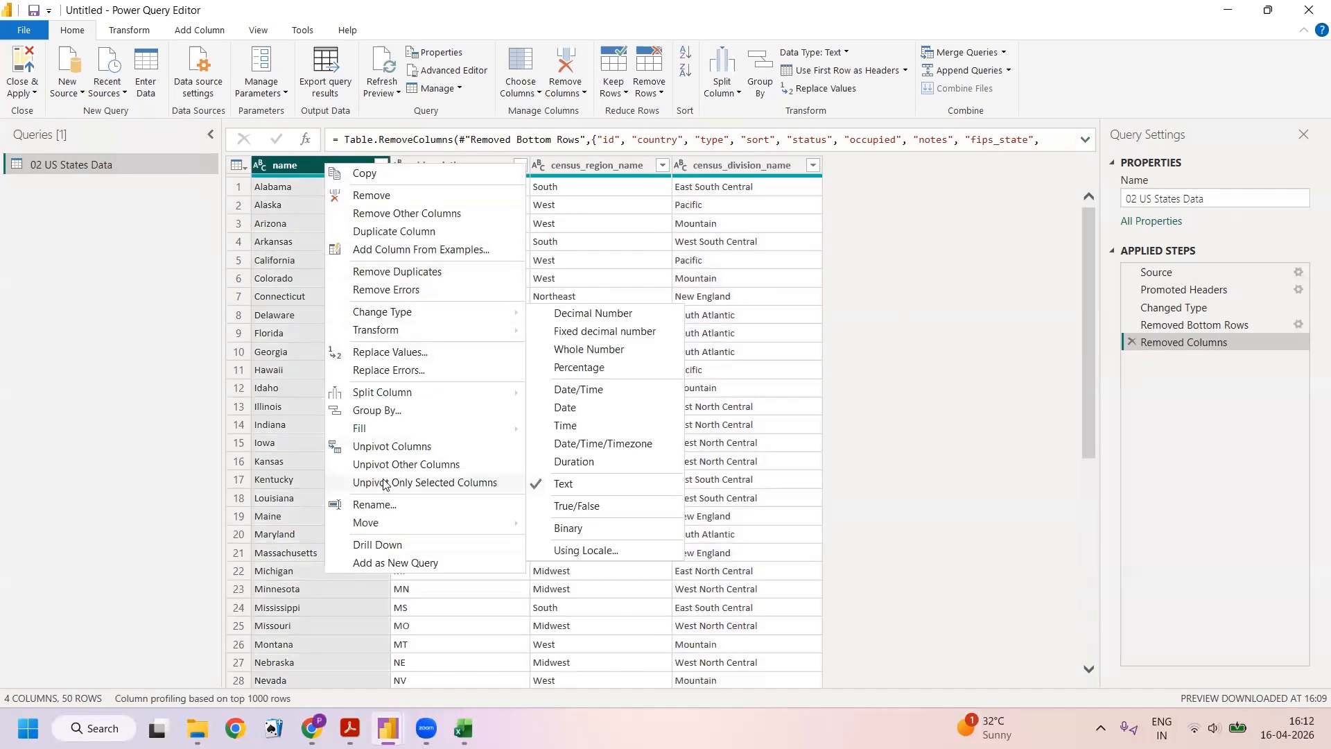
{"action": "left_click", "coordinate": [386, 505]}
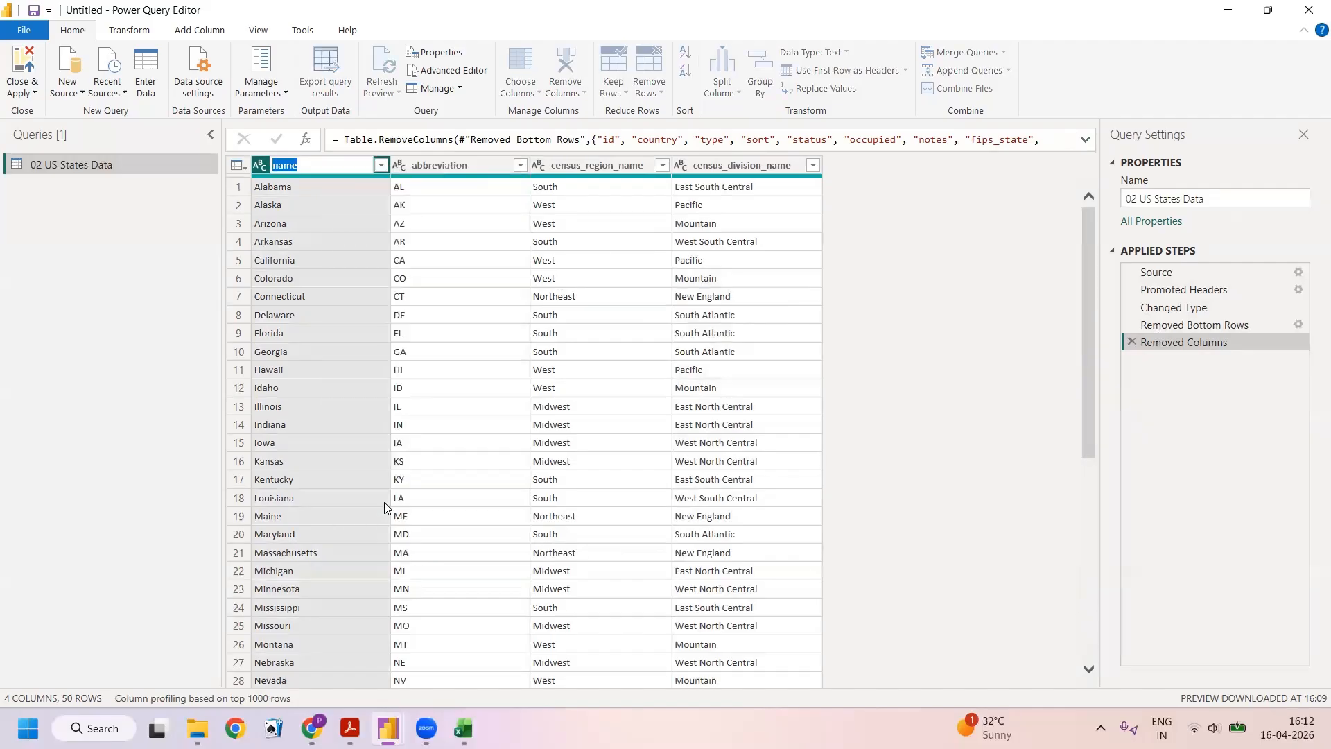
{"action": "type", "text": "State"}
{"action": "key", "text": "Return"}
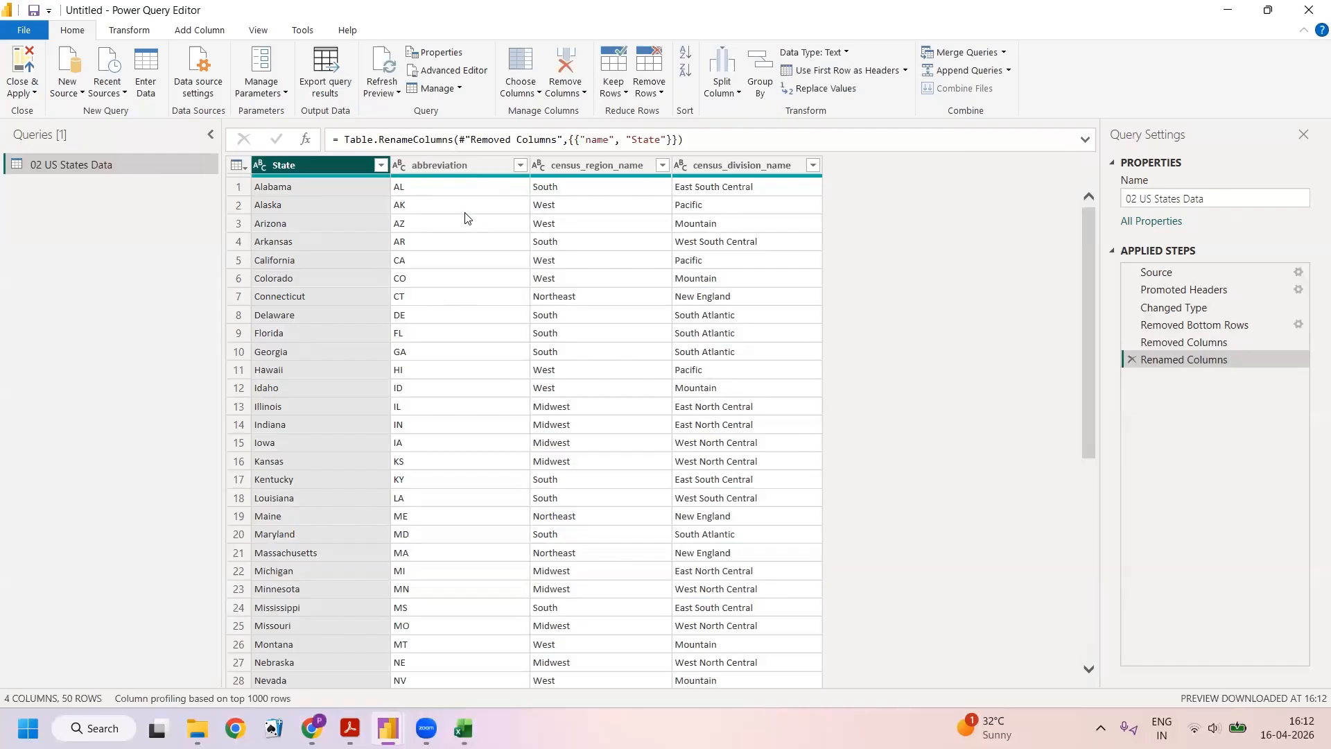
Rename the abbreviation column to Abbr.
{"action": "double_click", "coordinate": [449, 166]}
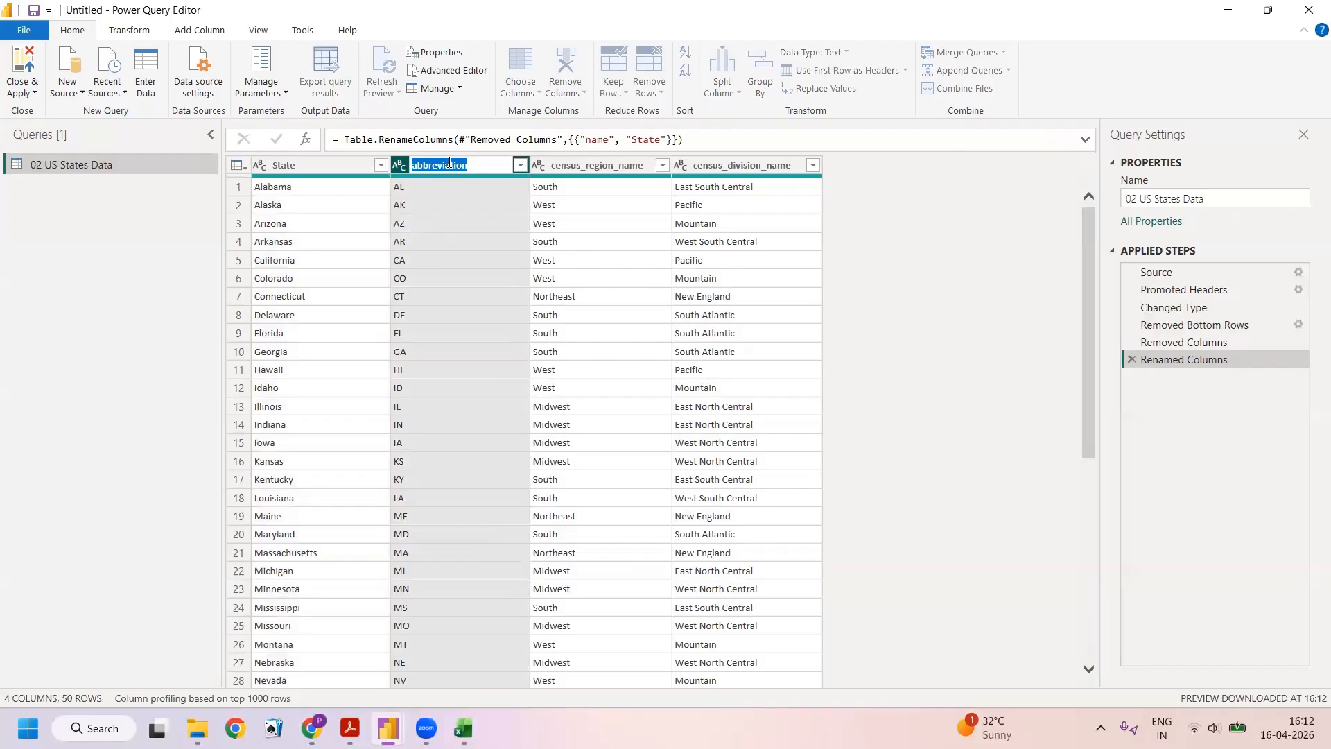
{"action": "type", "text": "Abbr"}
{"action": "key", "text": "Return"}
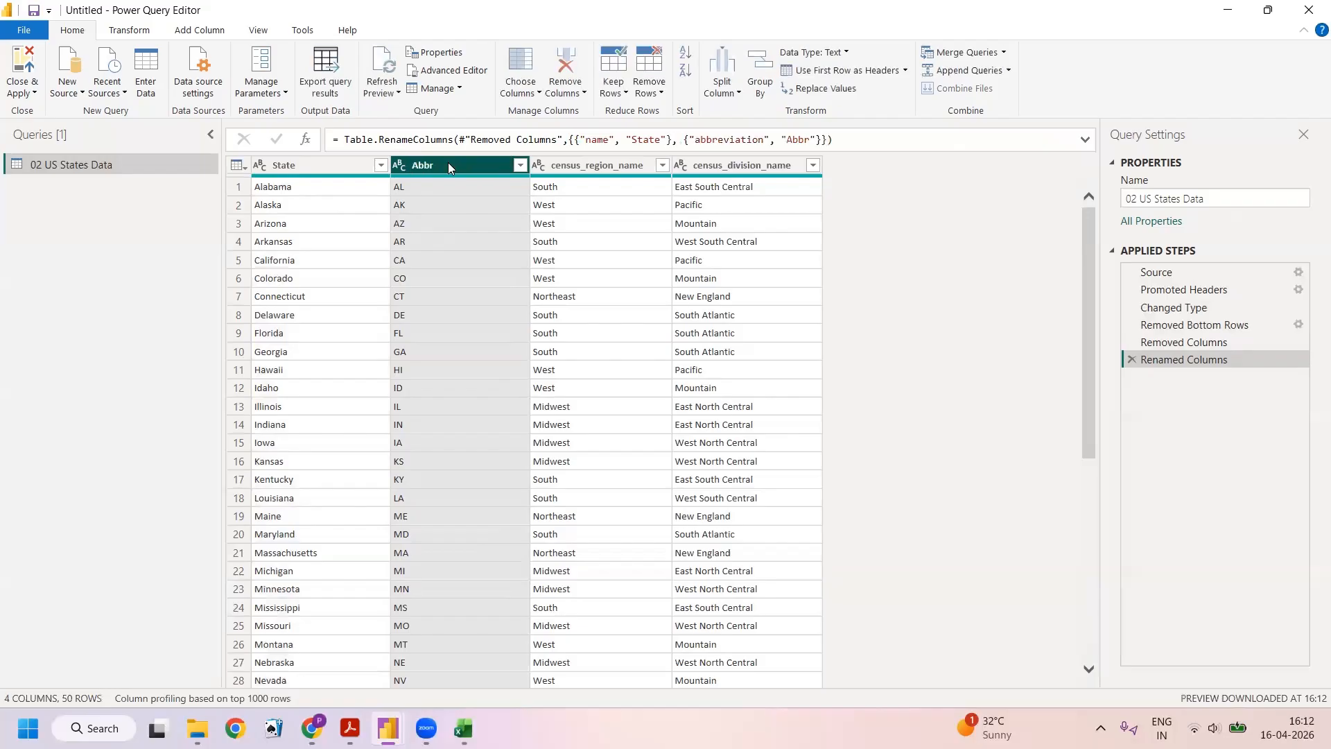
Rename the census_region_name column to Region Name.
{"action": "left_click", "coordinate": [577, 171]}
{"action": "right_click", "coordinate": [578, 168]}
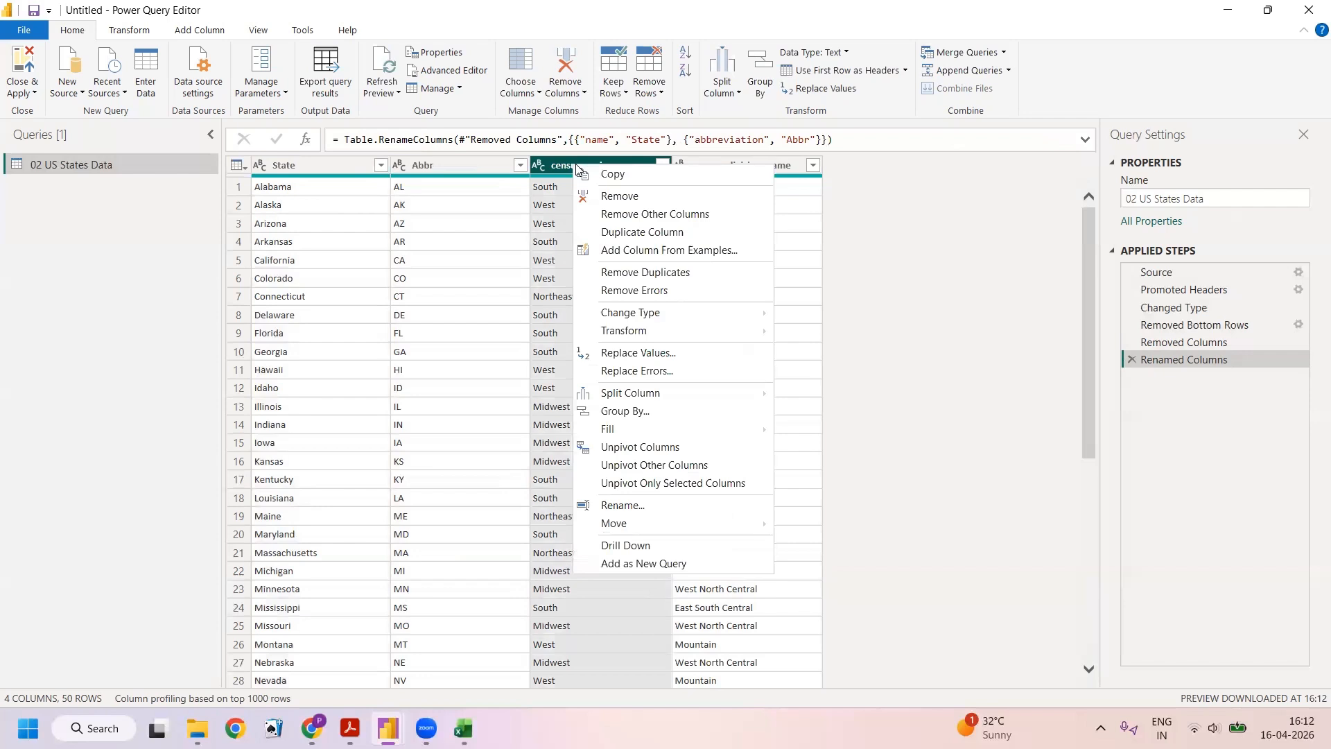
{"action": "left_click", "coordinate": [630, 510]}
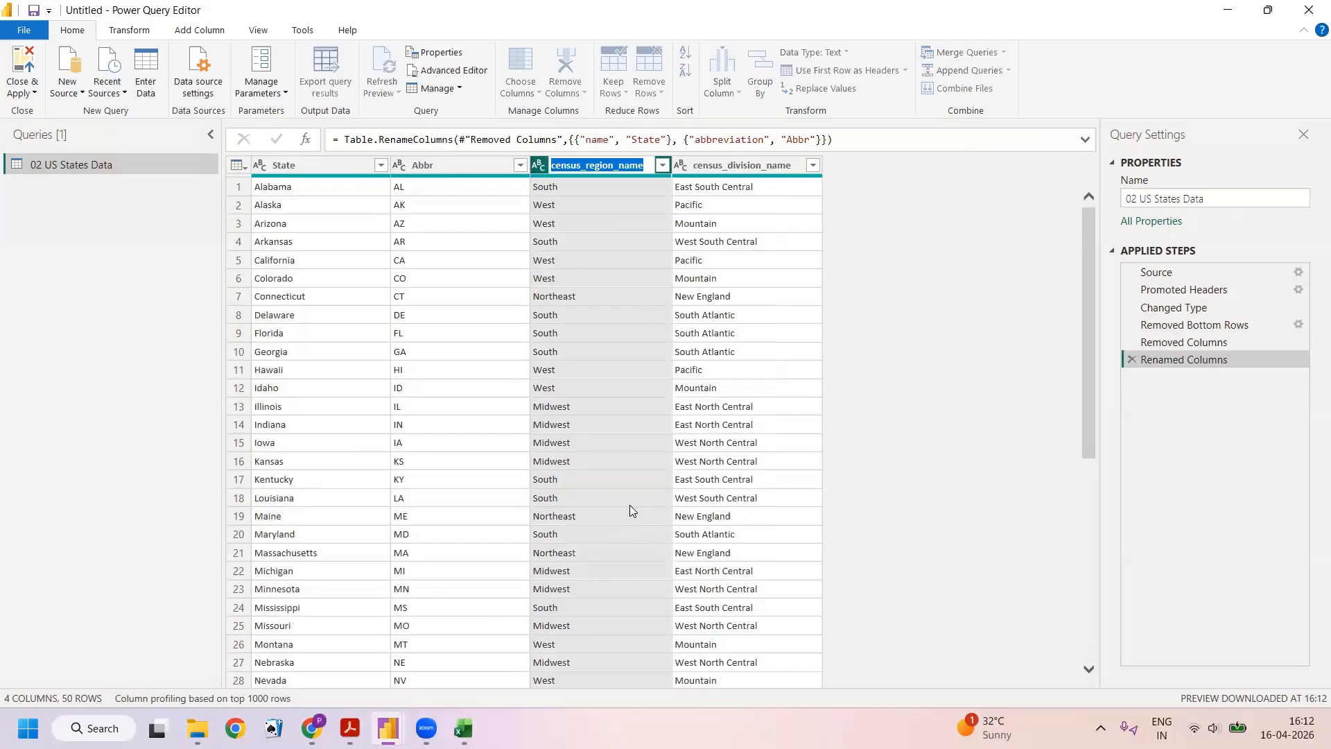
{"action": "key", "text": "End"}
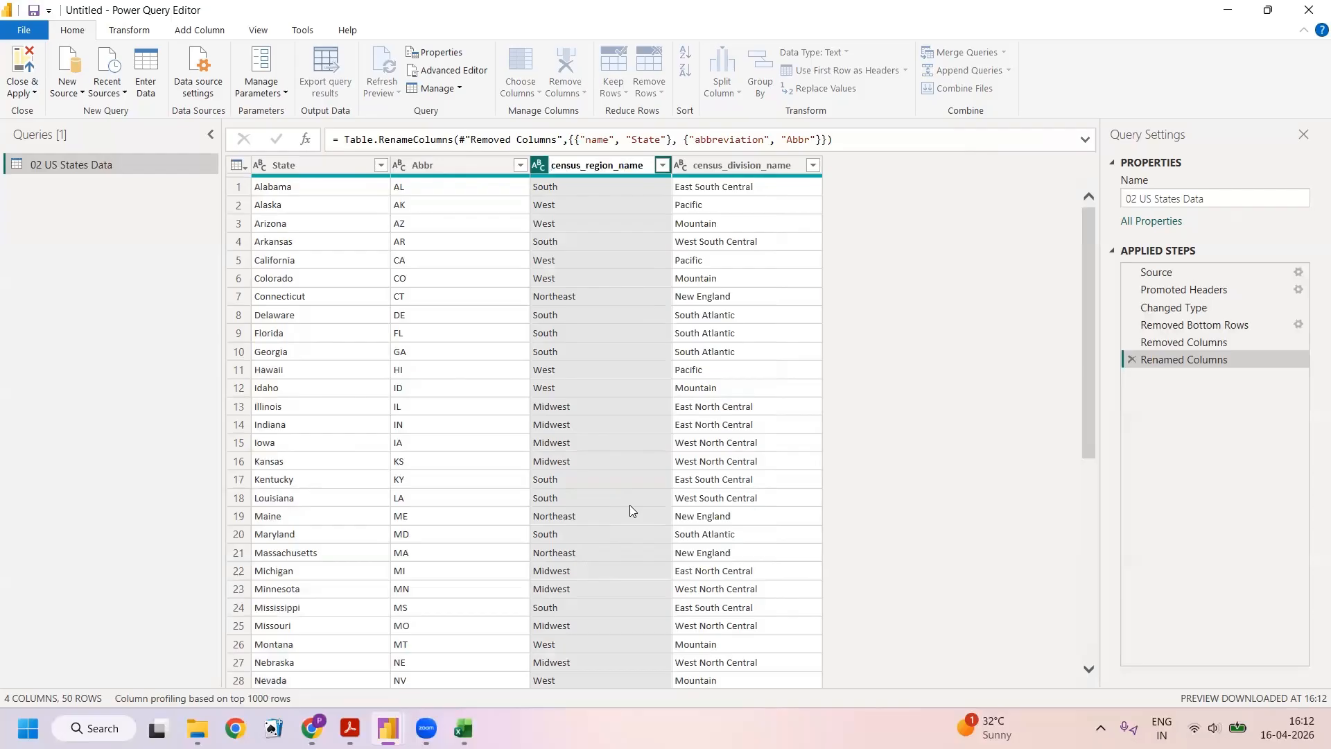
{"action": "key", "text": "shift+Right"}
{"action": "key", "text": "shift+Right"}
{"action": "key", "text": "shift+Right"}
{"action": "key", "text": "shift+Right"}
{"action": "key", "text": "shift+Right"}
{"action": "key", "text": "shift+Right"}
{"action": "key", "text": "Delete"}
{"action": "key", "text": "Delete"}
{"action": "type", "text": "R"}
{"action": "type", "text": " N"}
{"action": "key", "text": "Delete"}
{"action": "key", "text": "Delete"}
{"action": "left_click", "coordinate": [713, 173]}
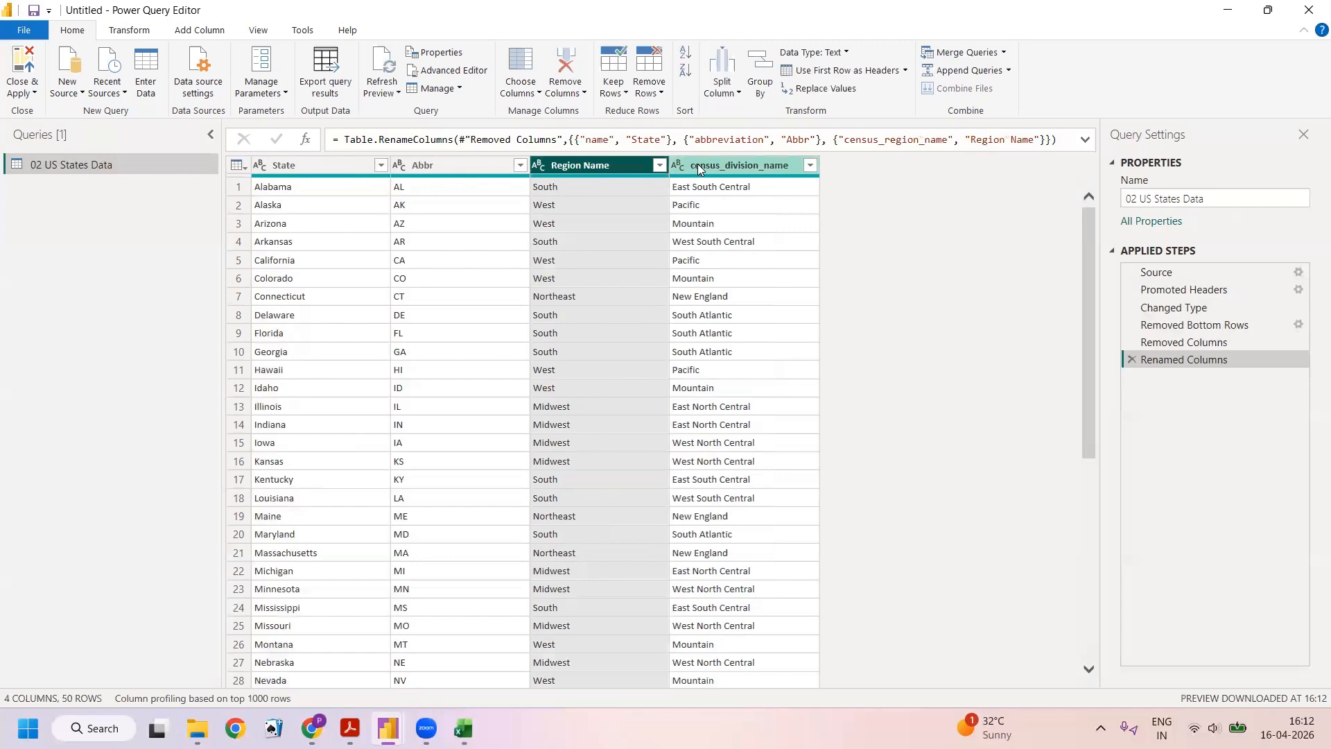
Rename the census_division_name column to Division Name.
{"action": "left_click", "coordinate": [696, 166]}
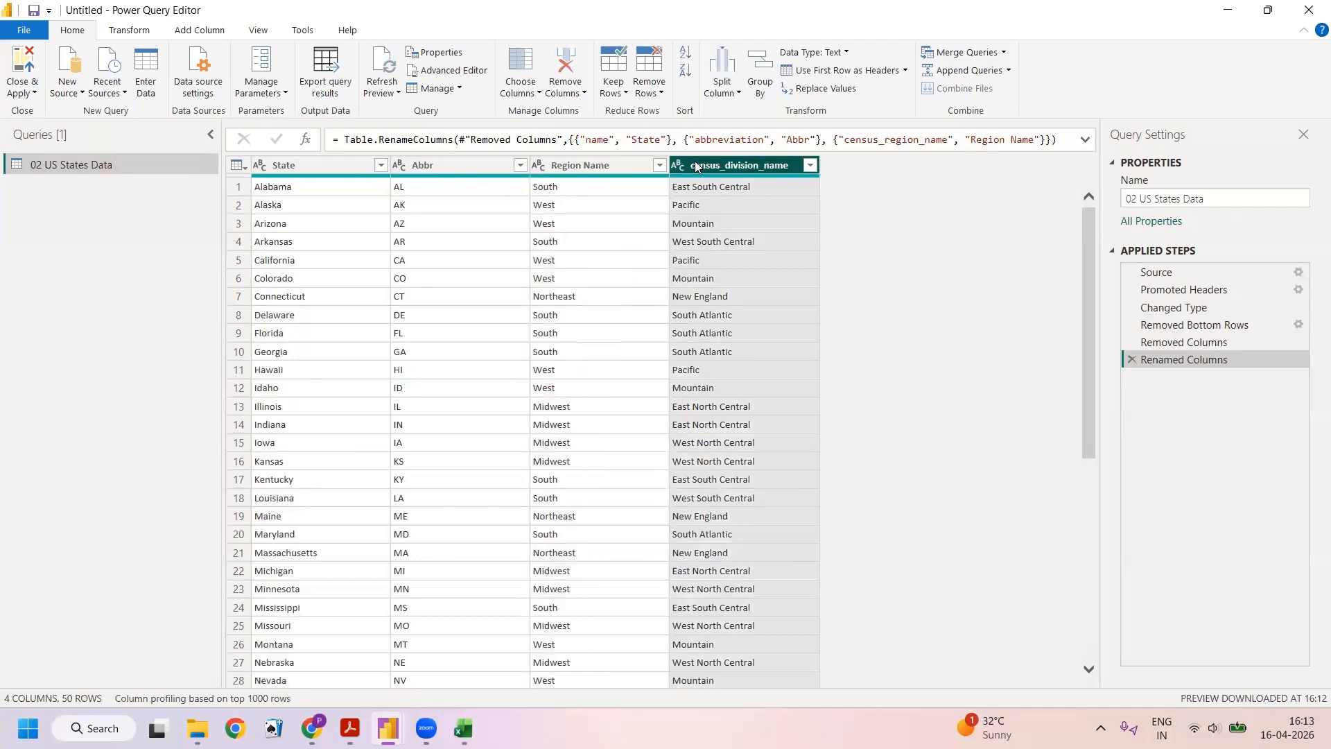
{"action": "right_click", "coordinate": [696, 166]}
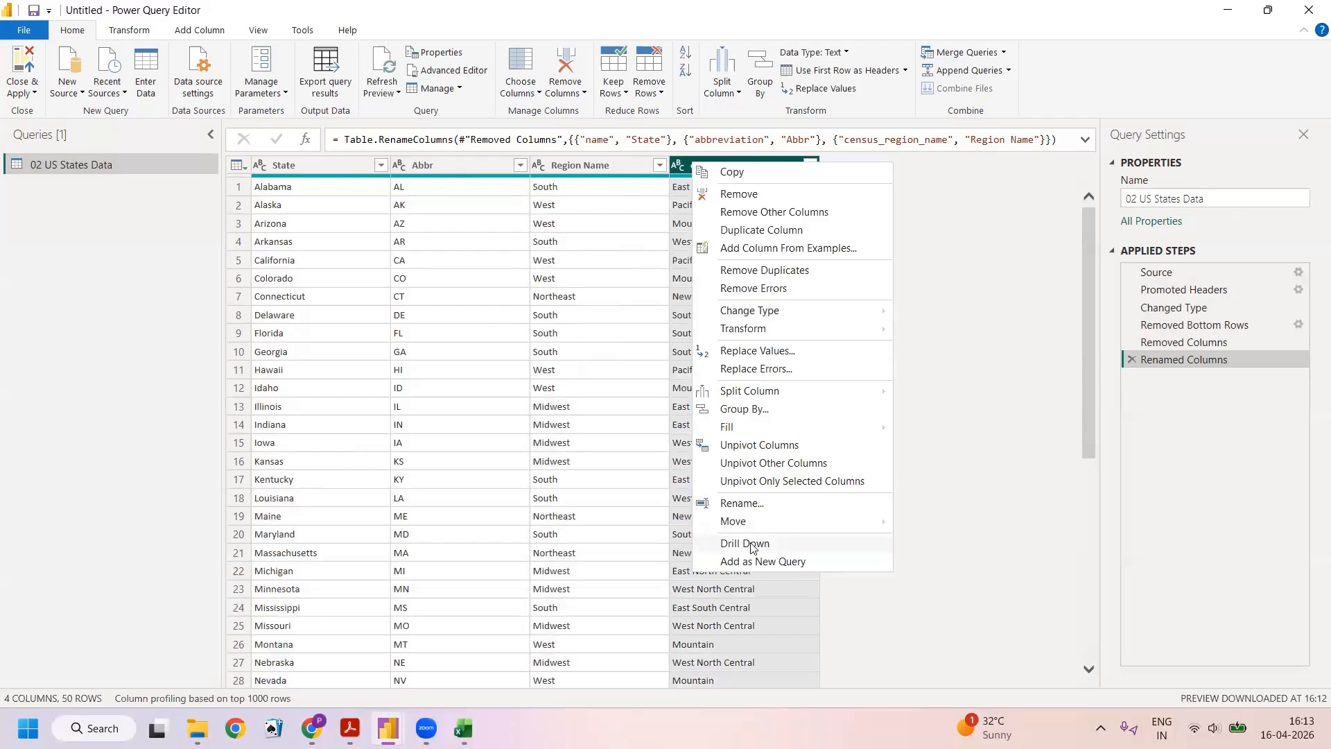
{"action": "left_click", "coordinate": [740, 504]}
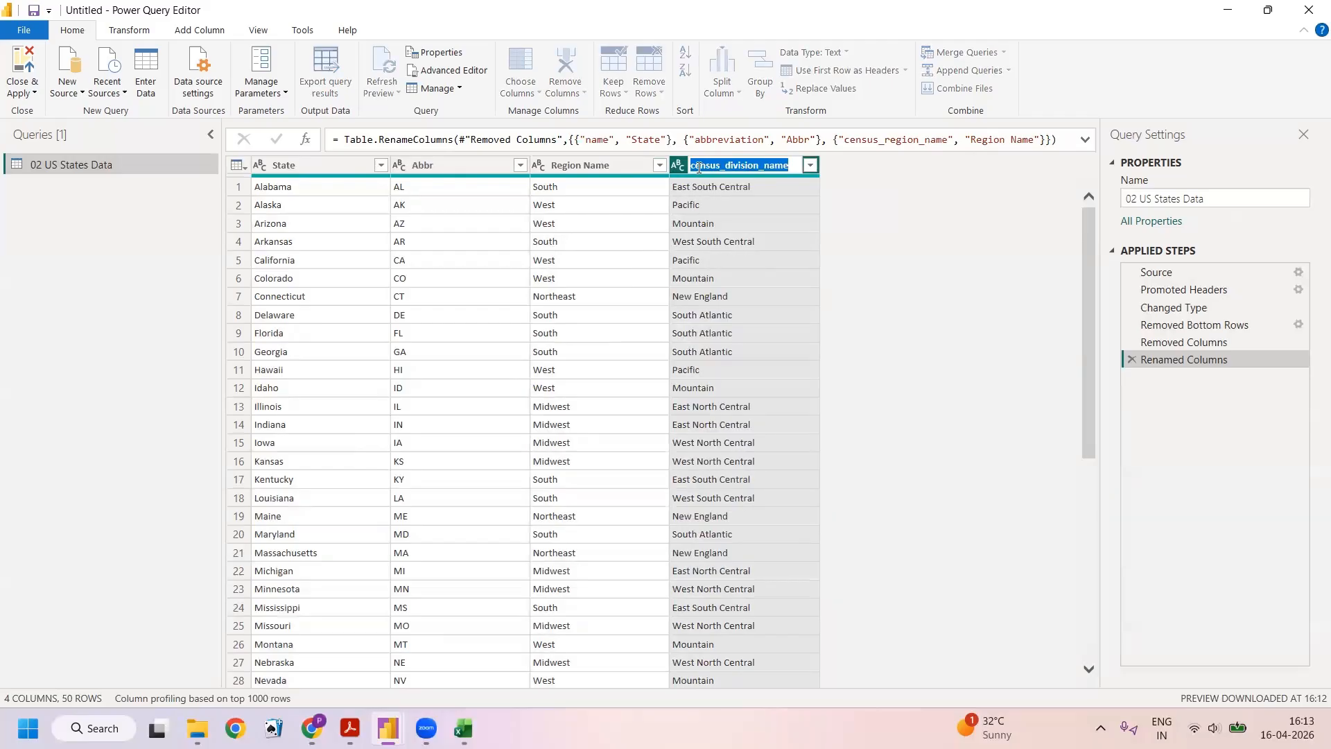
{"action": "left_click", "coordinate": [692, 166]}
{"action": "key", "text": "shift+Right"}
{"action": "key", "text": "shift+Right"}
{"action": "key", "text": "shift+Right"}
{"action": "key", "text": "shift+Right"}
{"action": "key", "text": "shift+Right"}
{"action": "key", "text": "shift+Right"}
{"action": "key", "text": "shift+Right"}
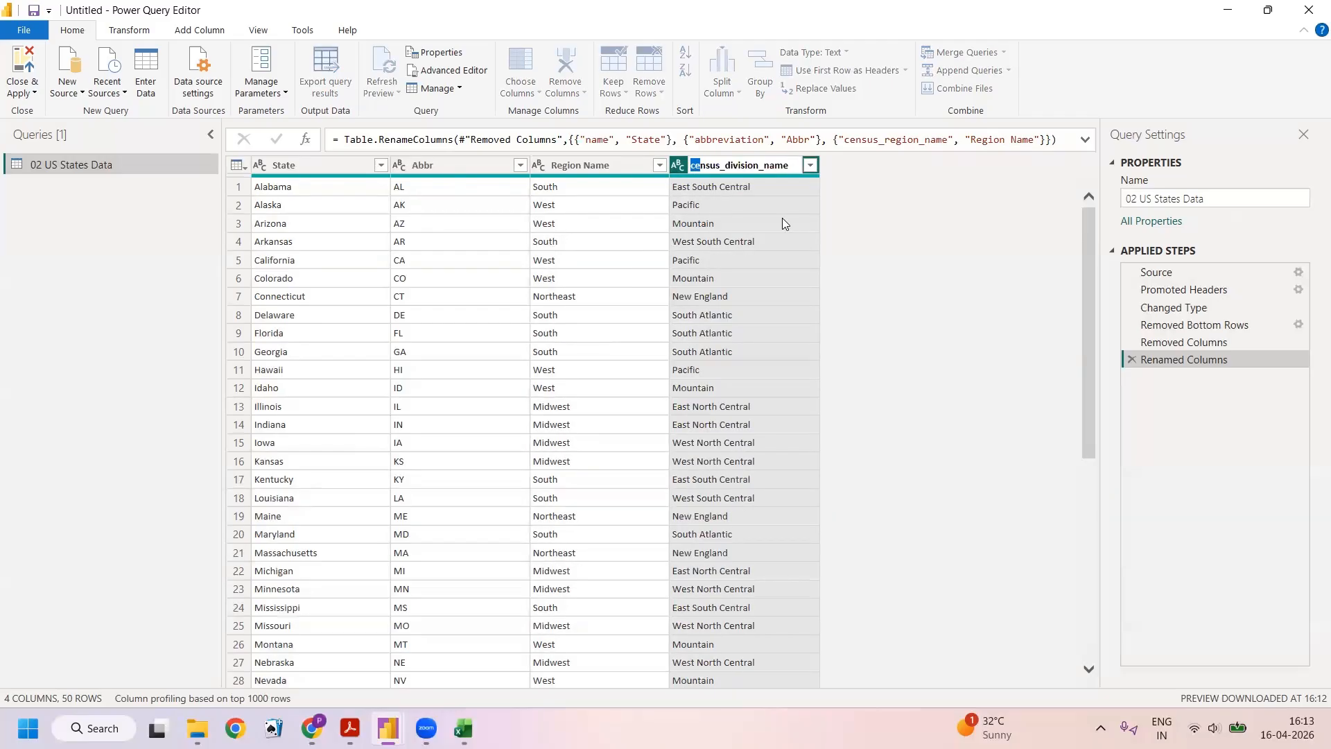
{"action": "key", "text": "shift+Right"}
{"action": "type", "text": "D"}
{"action": "key", "text": "Right"}
{"action": "key", "text": "Right"}
{"action": "key", "text": "Right"}
{"action": "key", "text": "Right"}
{"action": "type", "text": "N"}
{"action": "key", "text": "Delete"}
{"action": "key", "text": "Delete"}
{"action": "key", "text": "Return"}
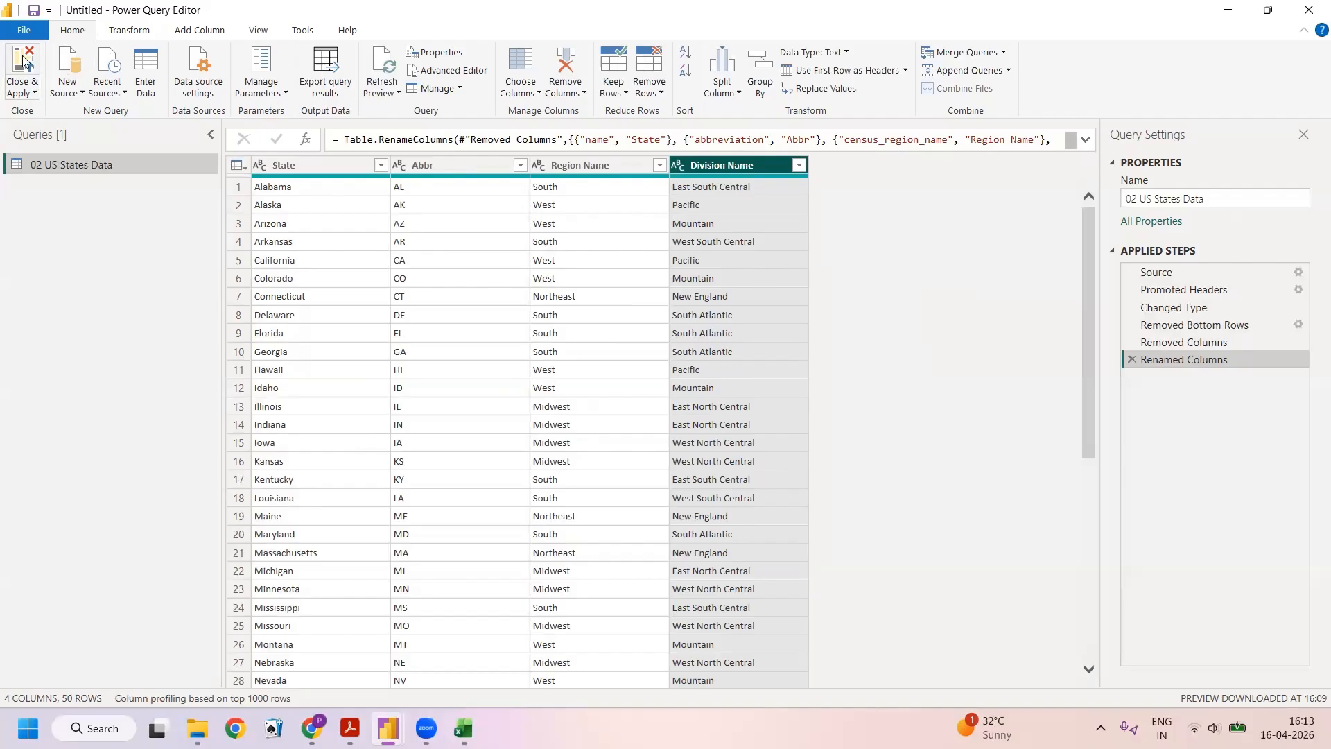
Close the query editor with the changes applied and expand the 02 US States Data table's fields in the report.
{"action": "left_click", "coordinate": [36, 94]}
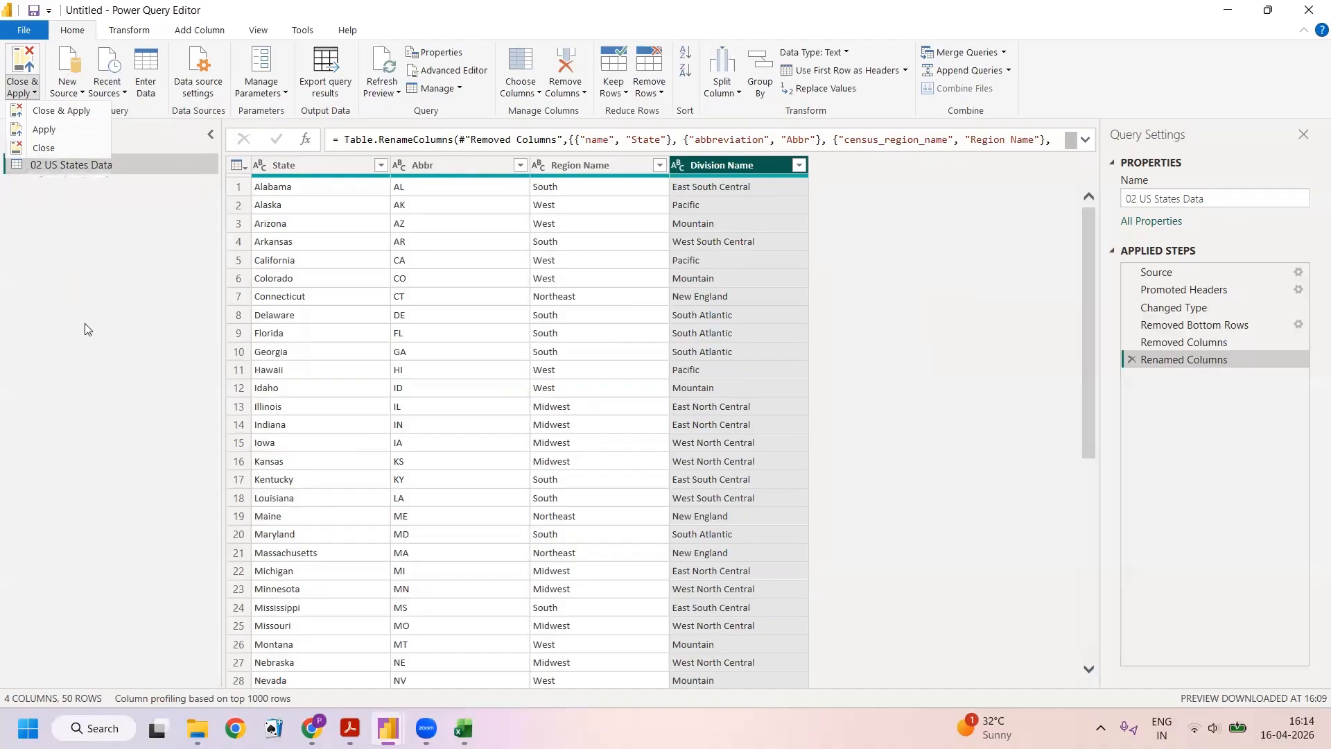
{"action": "left_click", "coordinate": [39, 112]}
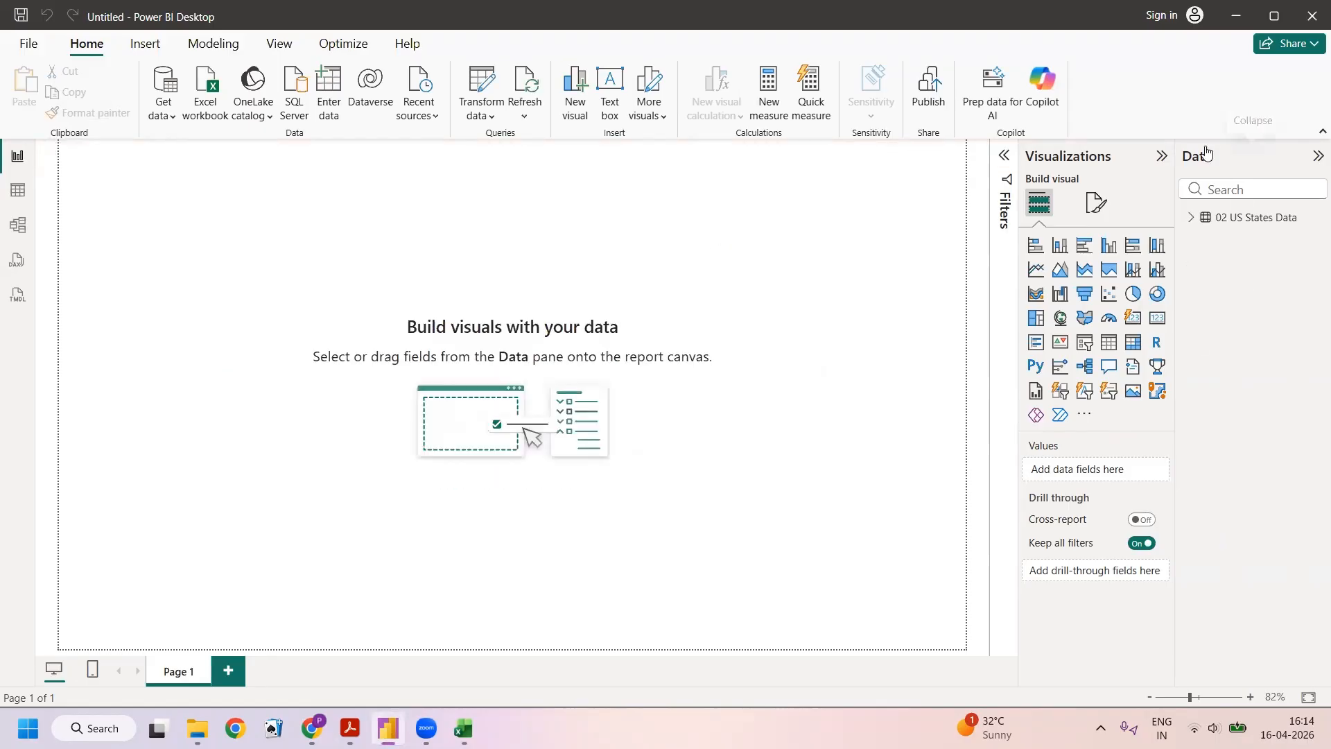
{"action": "left_click", "coordinate": [1193, 219]}
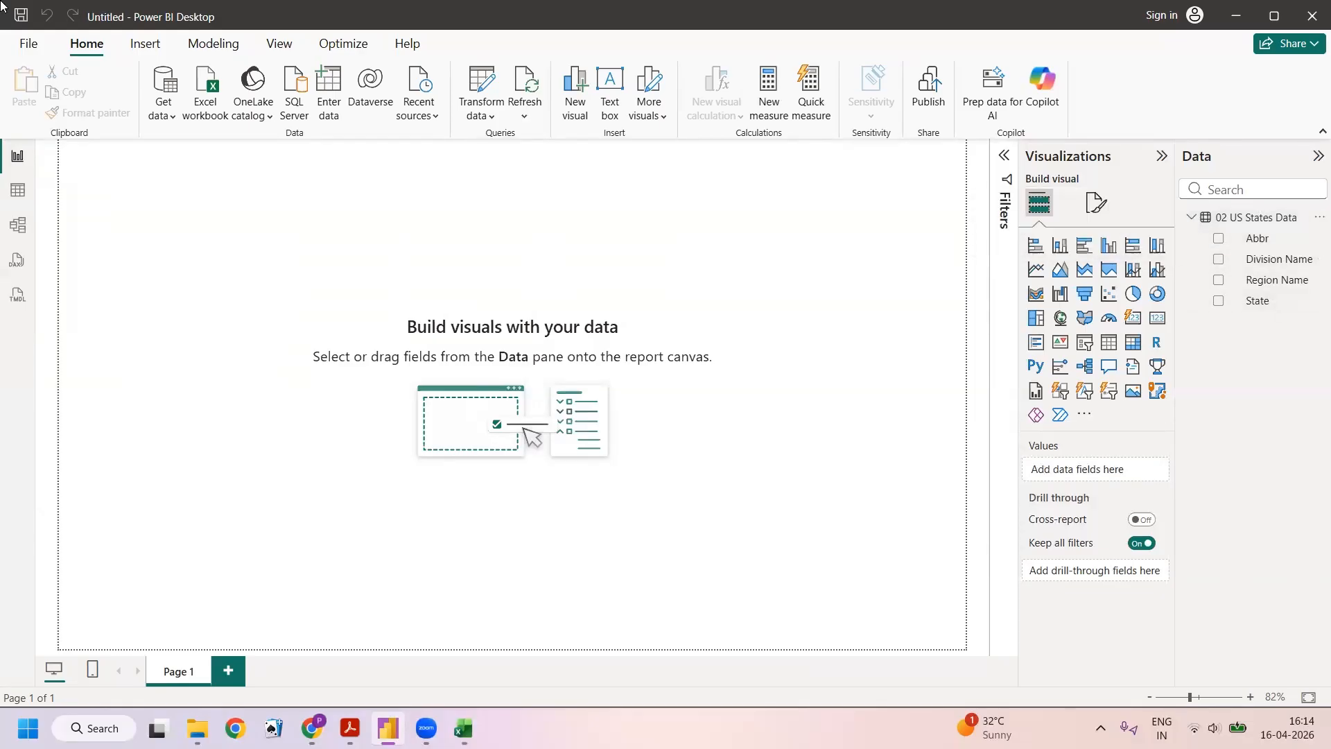
Review the rows of the loaded 02 US States Data table in the table view.
{"action": "left_click", "coordinate": [17, 196]}
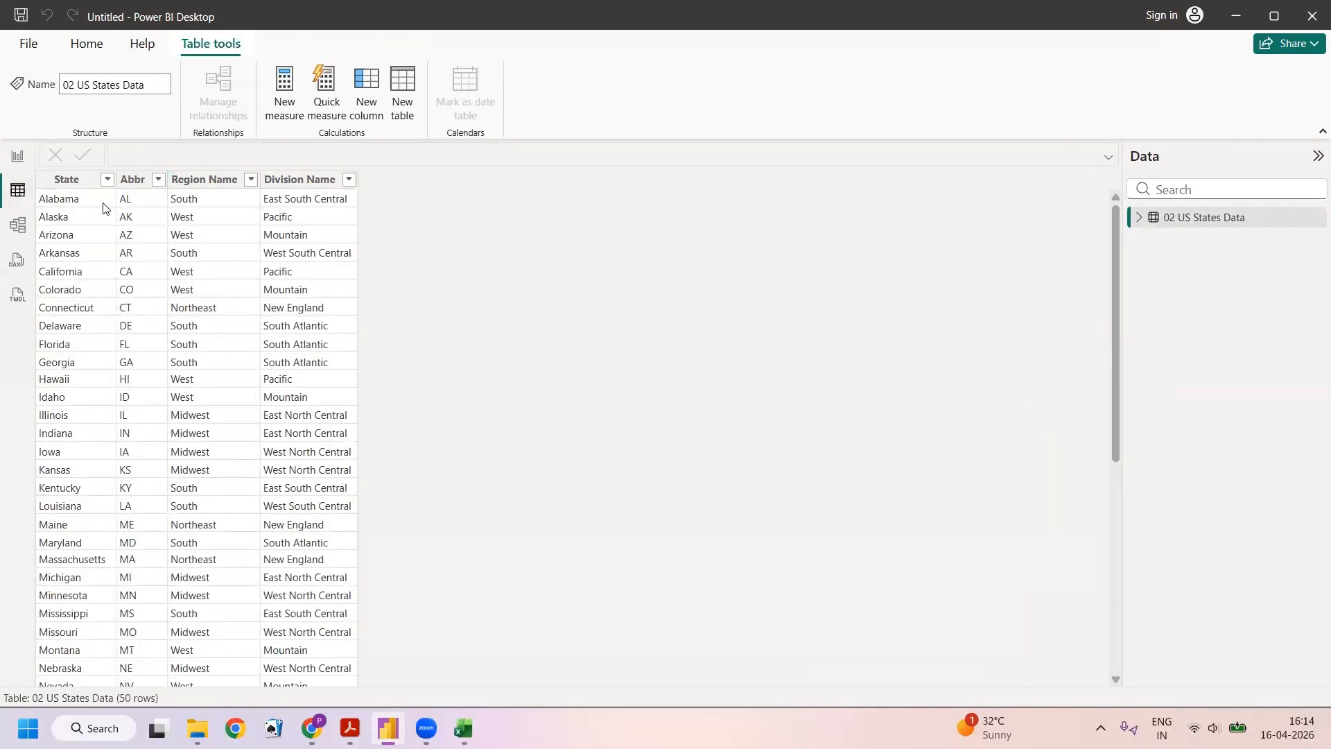
{"action": "scroll", "coordinate": [142, 361], "scroll_direction": "down", "scroll_amount": 3}
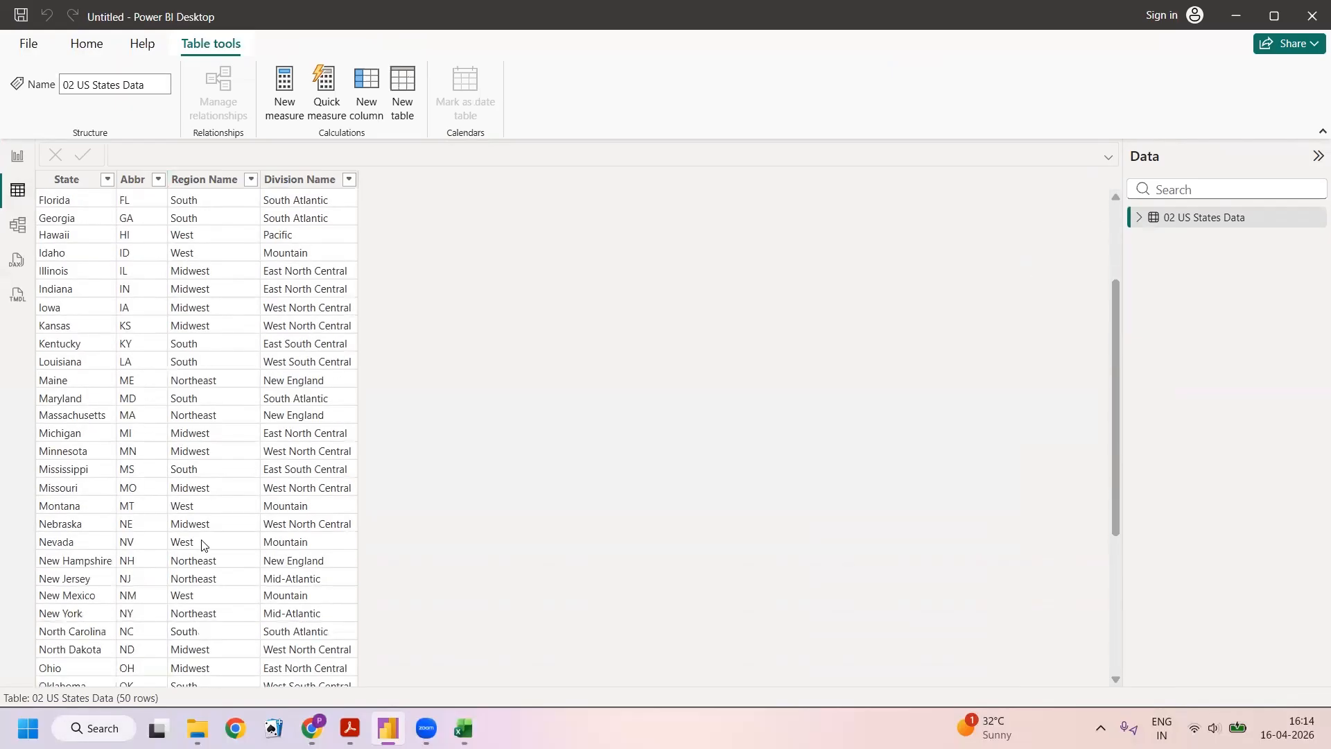
{"action": "scroll", "coordinate": [256, 443], "scroll_direction": "up", "scroll_amount": 3}
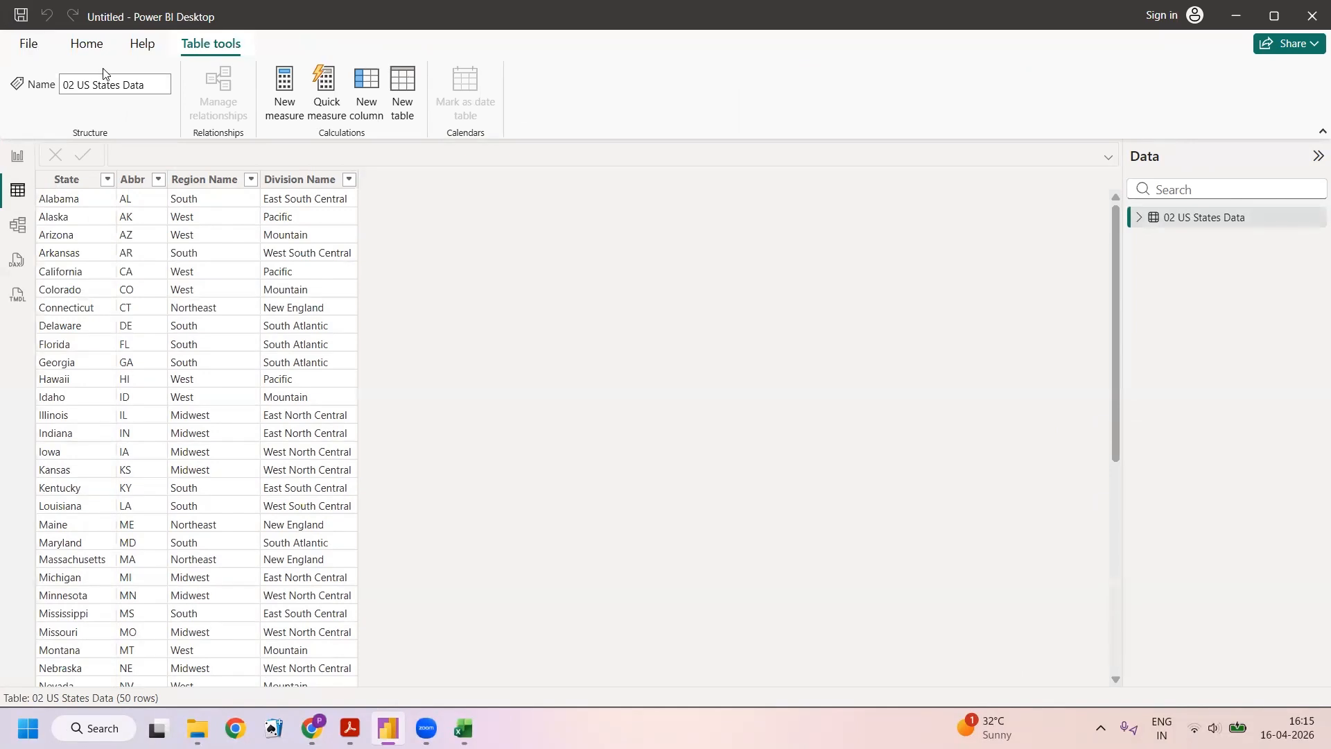
Start a new data import with the Web connector from the Other category of data sources.
{"action": "left_click", "coordinate": [85, 49]}
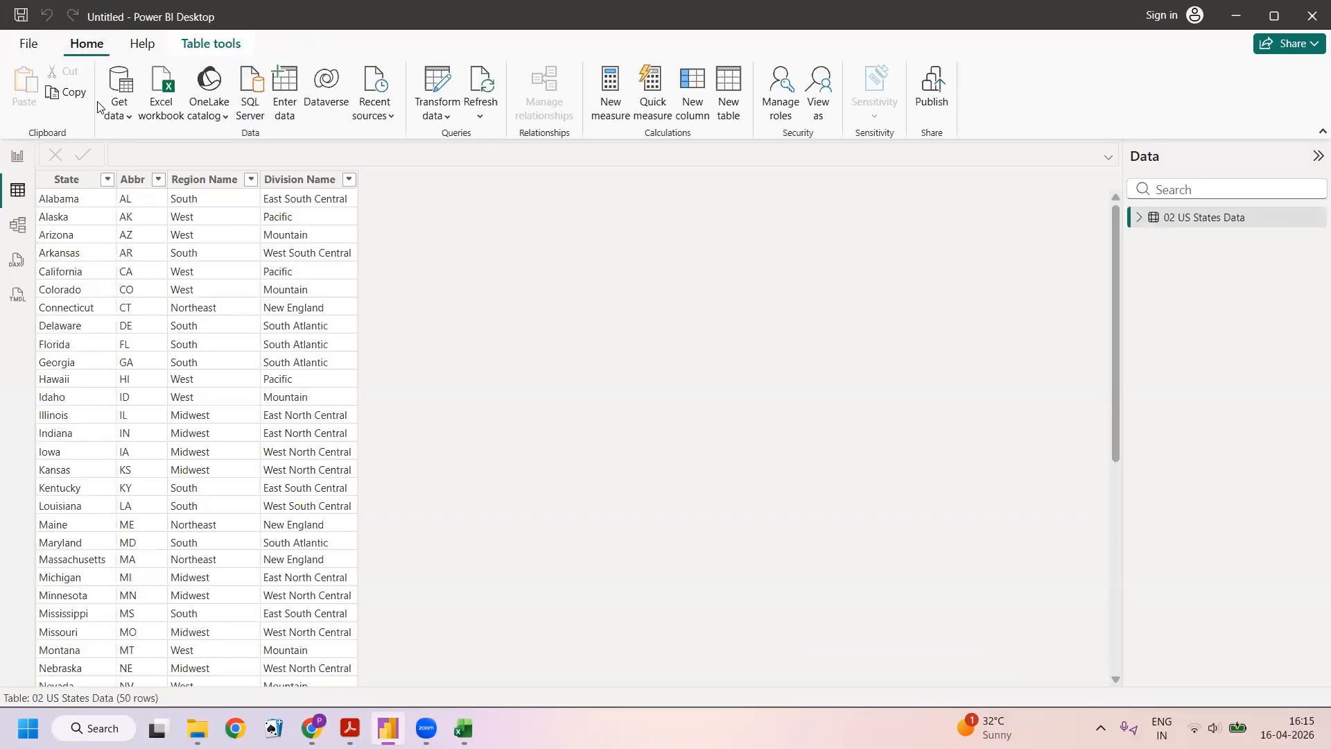
{"action": "left_click", "coordinate": [120, 89]}
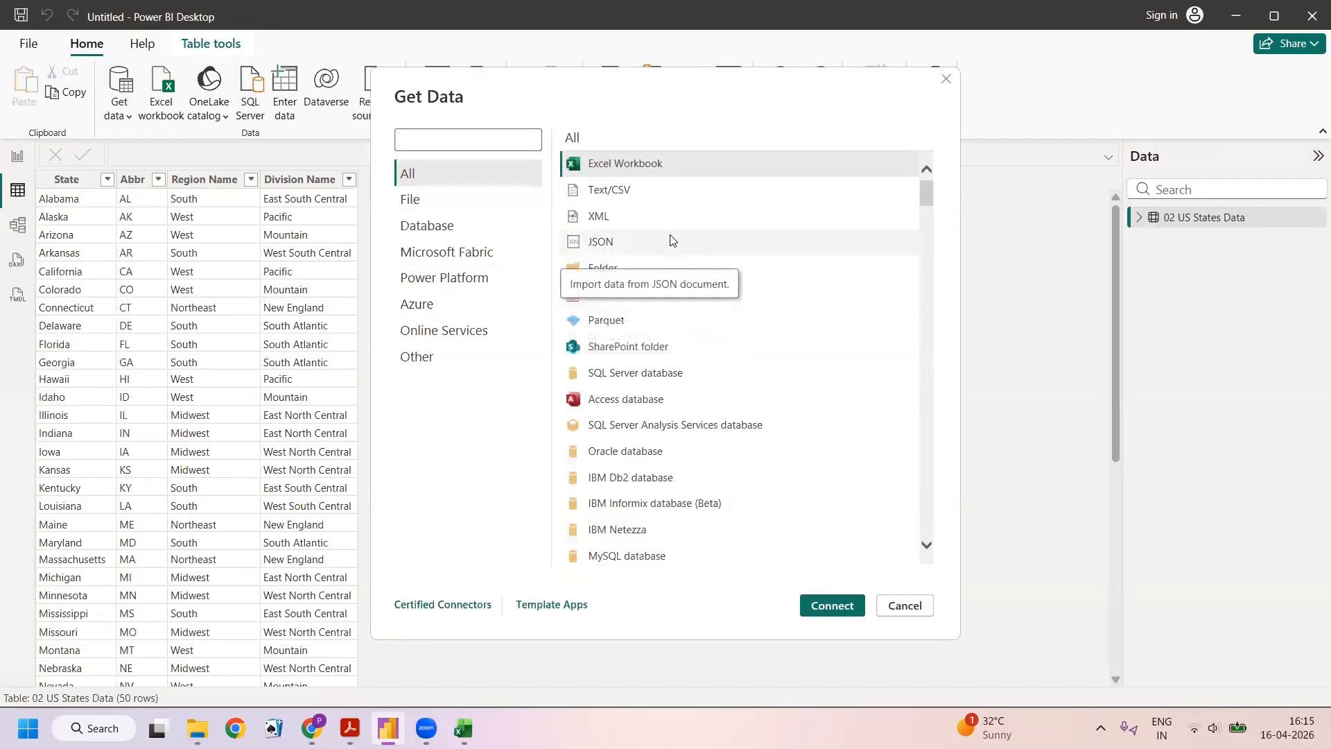
{"action": "scroll", "coordinate": [716, 279], "scroll_direction": "down", "scroll_amount": 3}
{"action": "scroll", "coordinate": [715, 279], "scroll_direction": "down", "scroll_amount": 3}
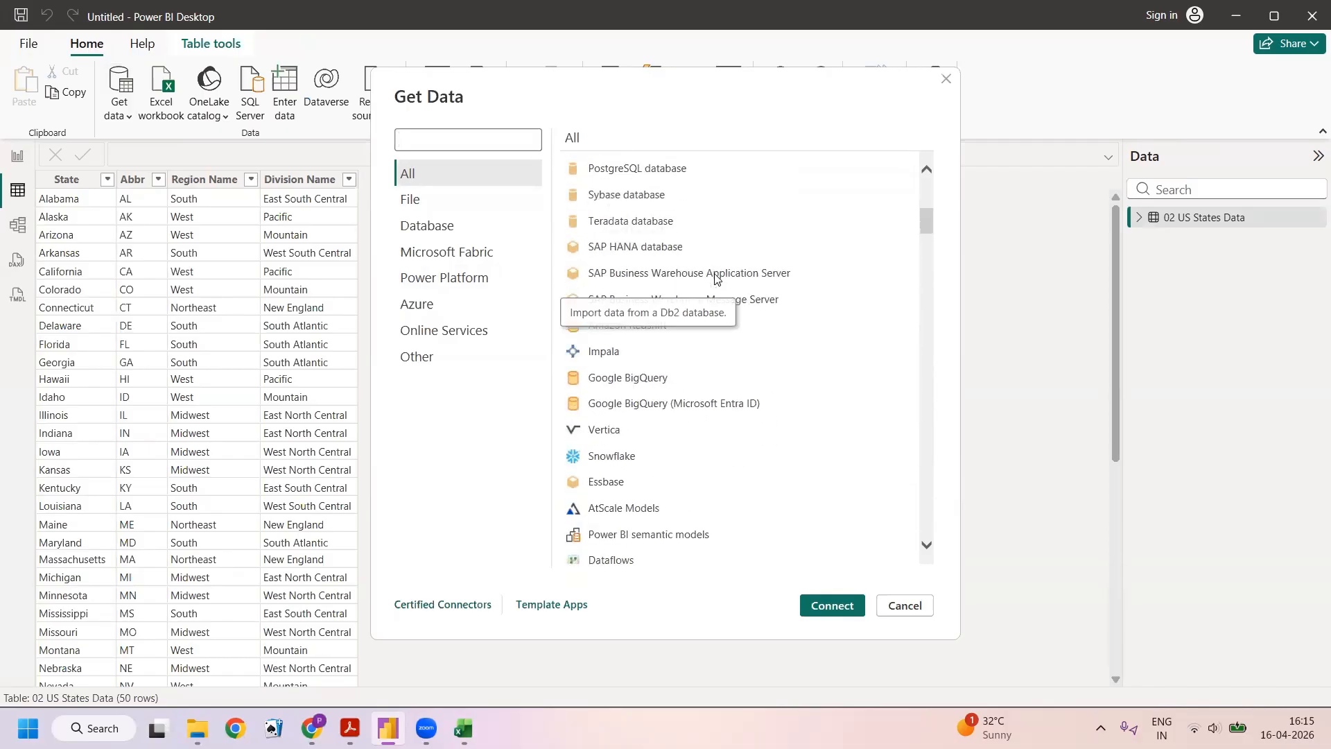
{"action": "scroll", "coordinate": [715, 280], "scroll_direction": "down", "scroll_amount": 6}
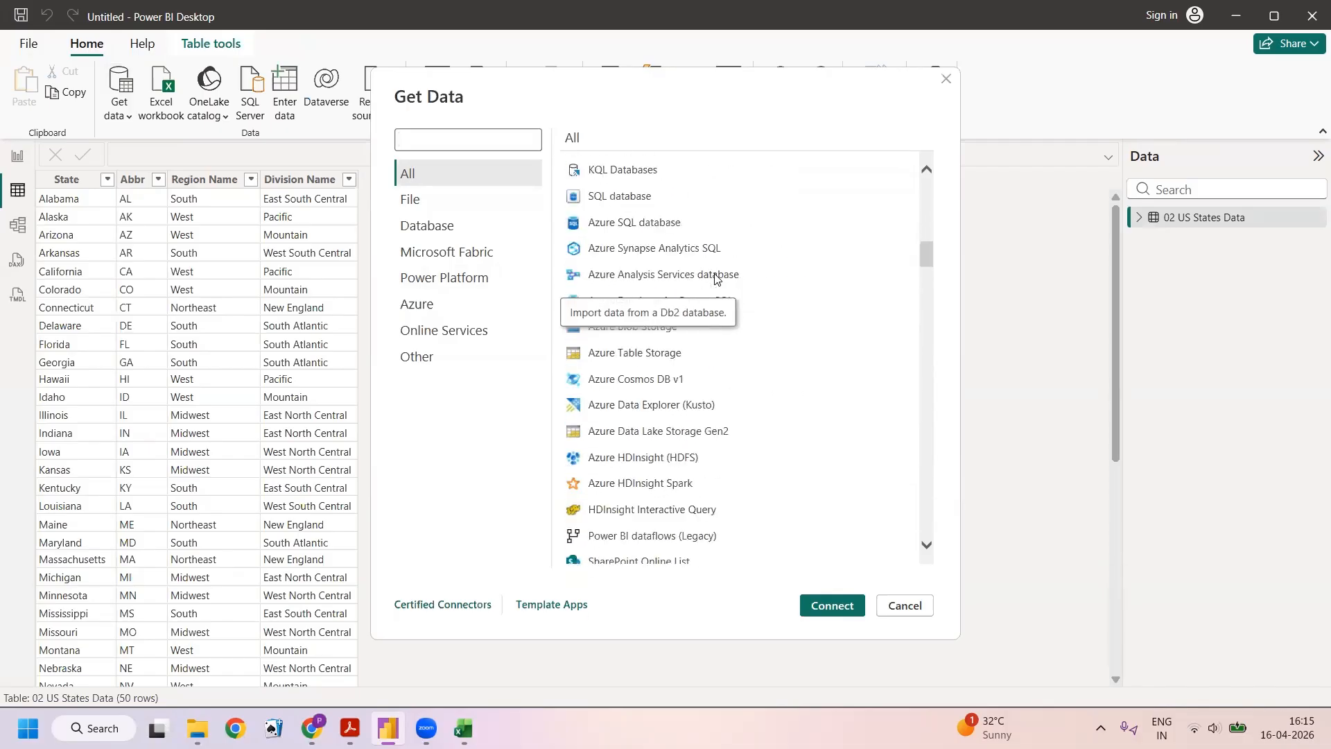
{"action": "left_click", "coordinate": [424, 364]}
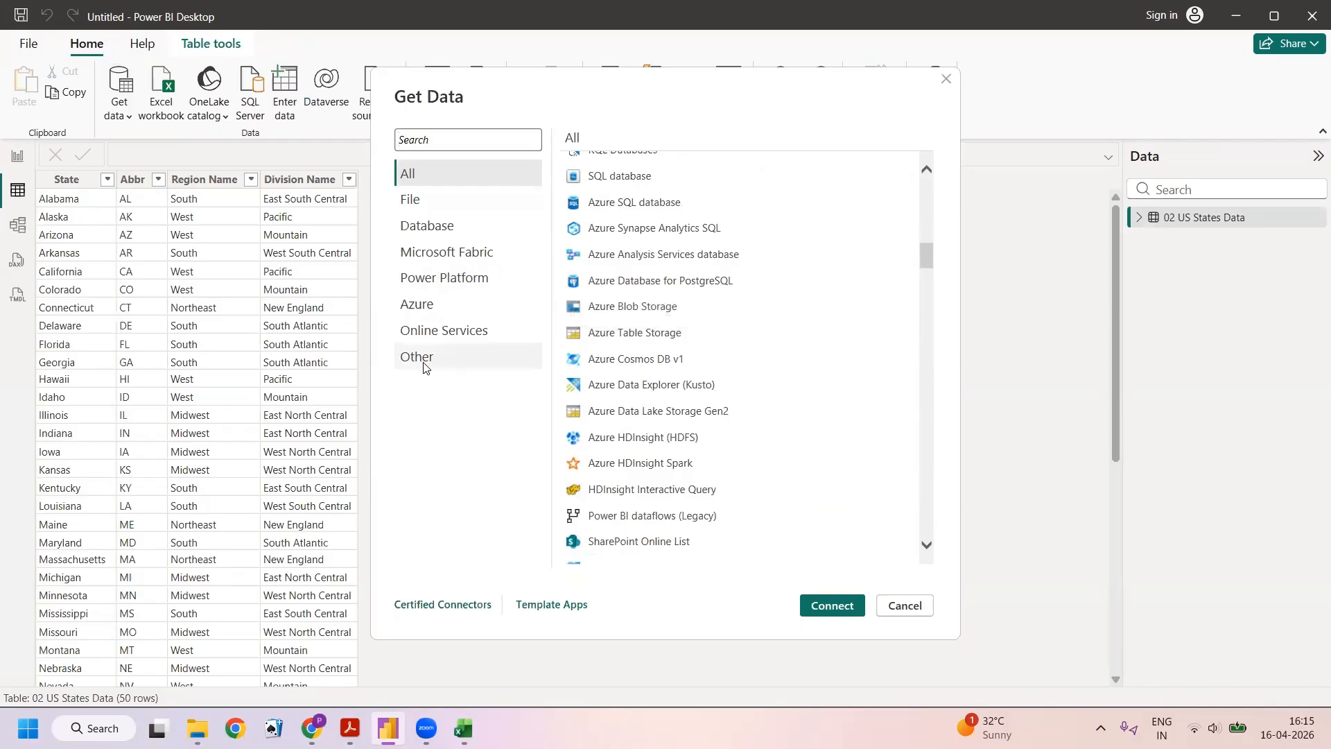
{"action": "scroll", "coordinate": [741, 366], "scroll_direction": "up", "scroll_amount": 12}
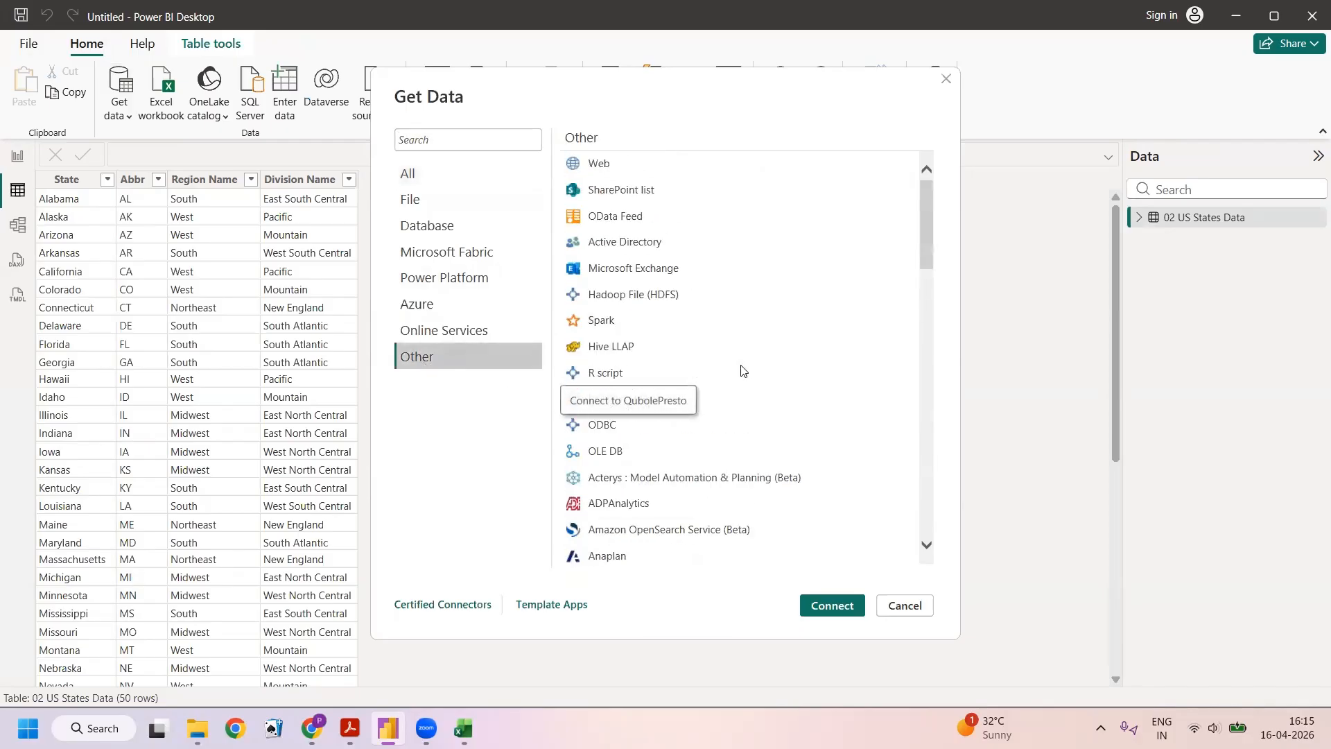
{"action": "left_click", "coordinate": [597, 164]}
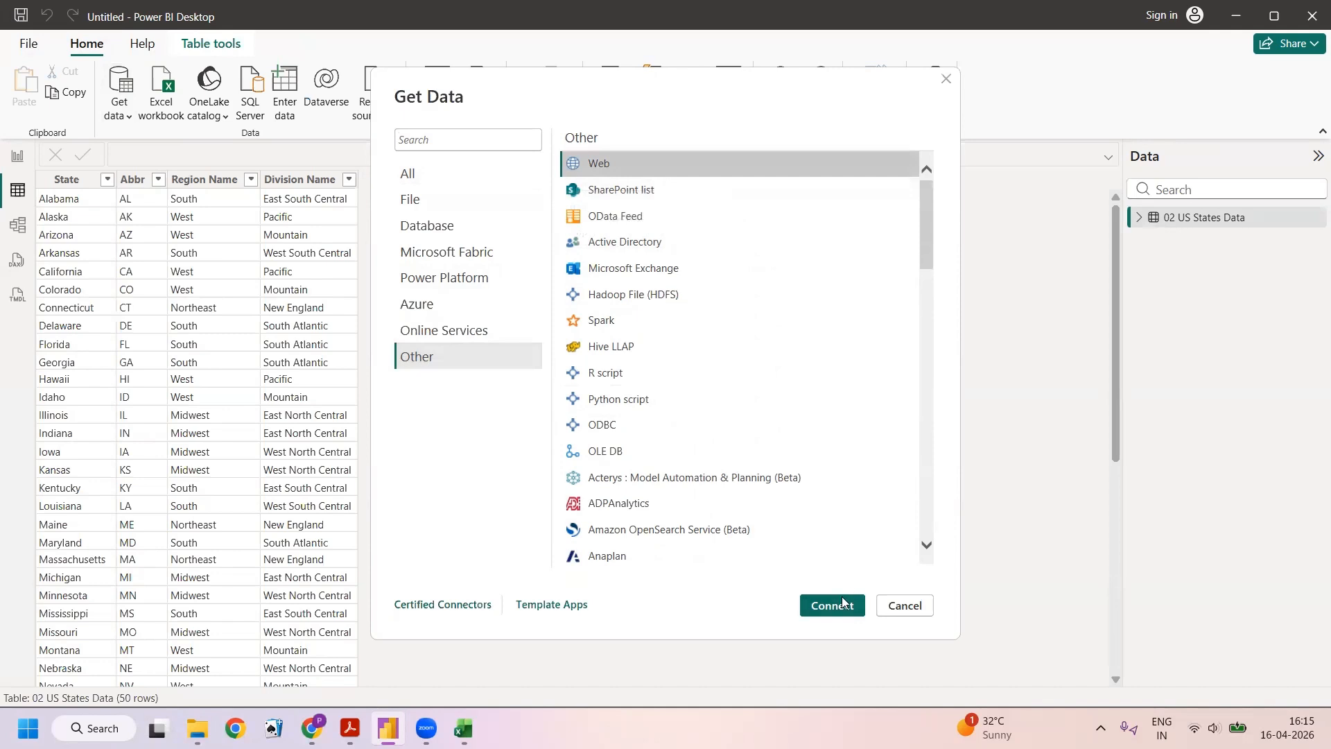
{"action": "scroll", "coordinate": [800, 343], "scroll_direction": "down", "scroll_amount": 3}
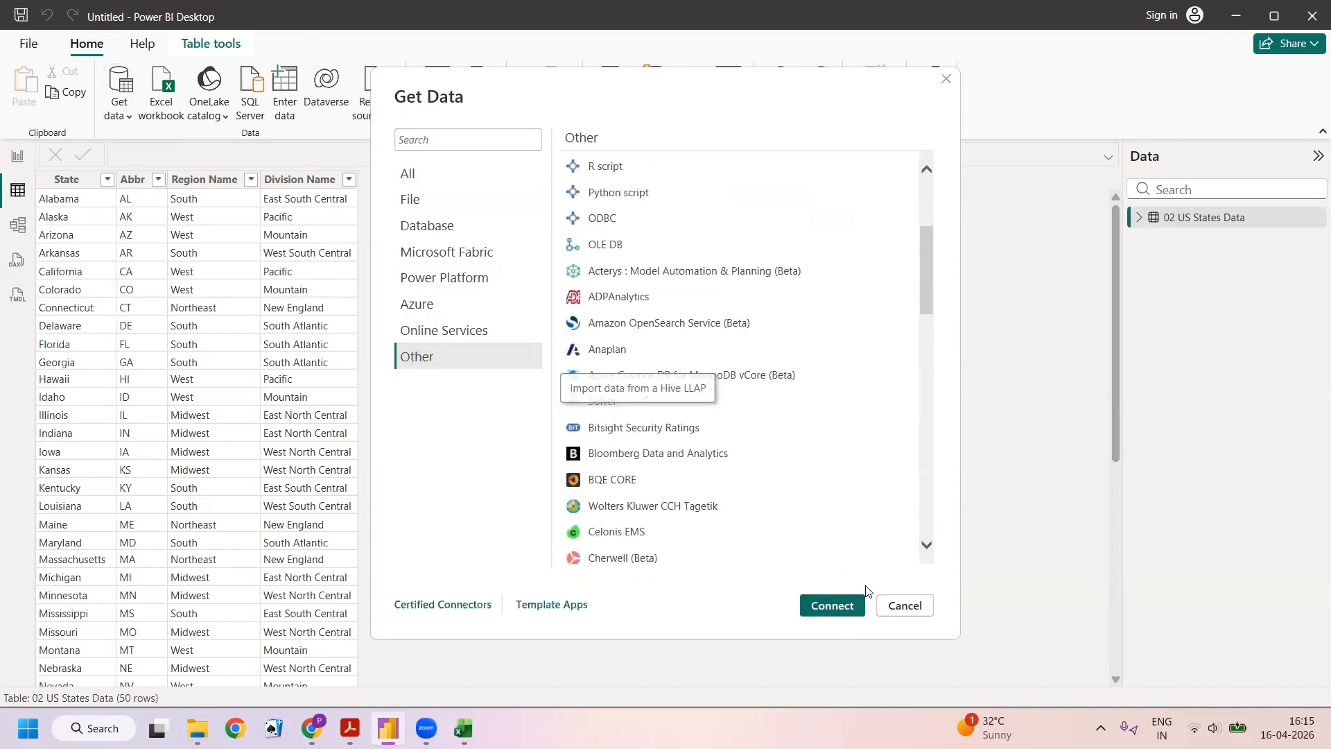
{"action": "scroll", "coordinate": [834, 351], "scroll_direction": "up", "scroll_amount": 3}
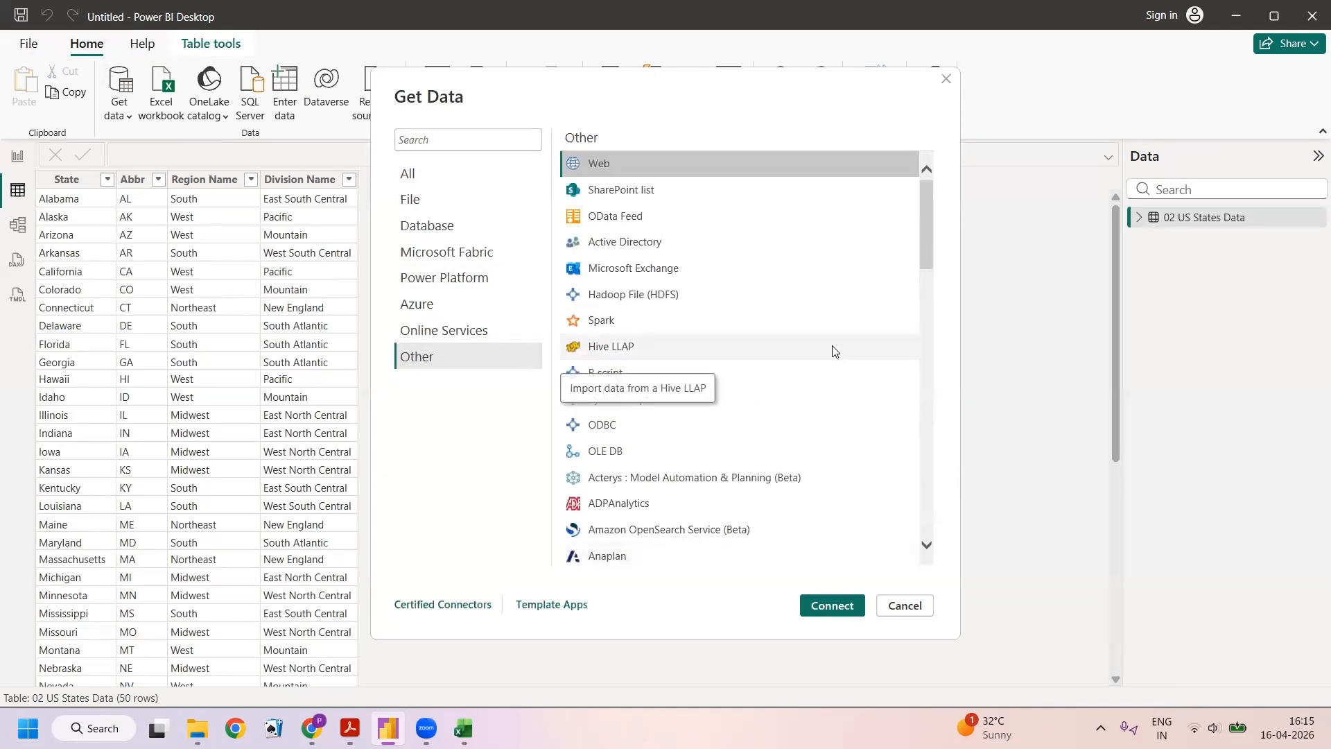
{"action": "left_click", "coordinate": [826, 610]}
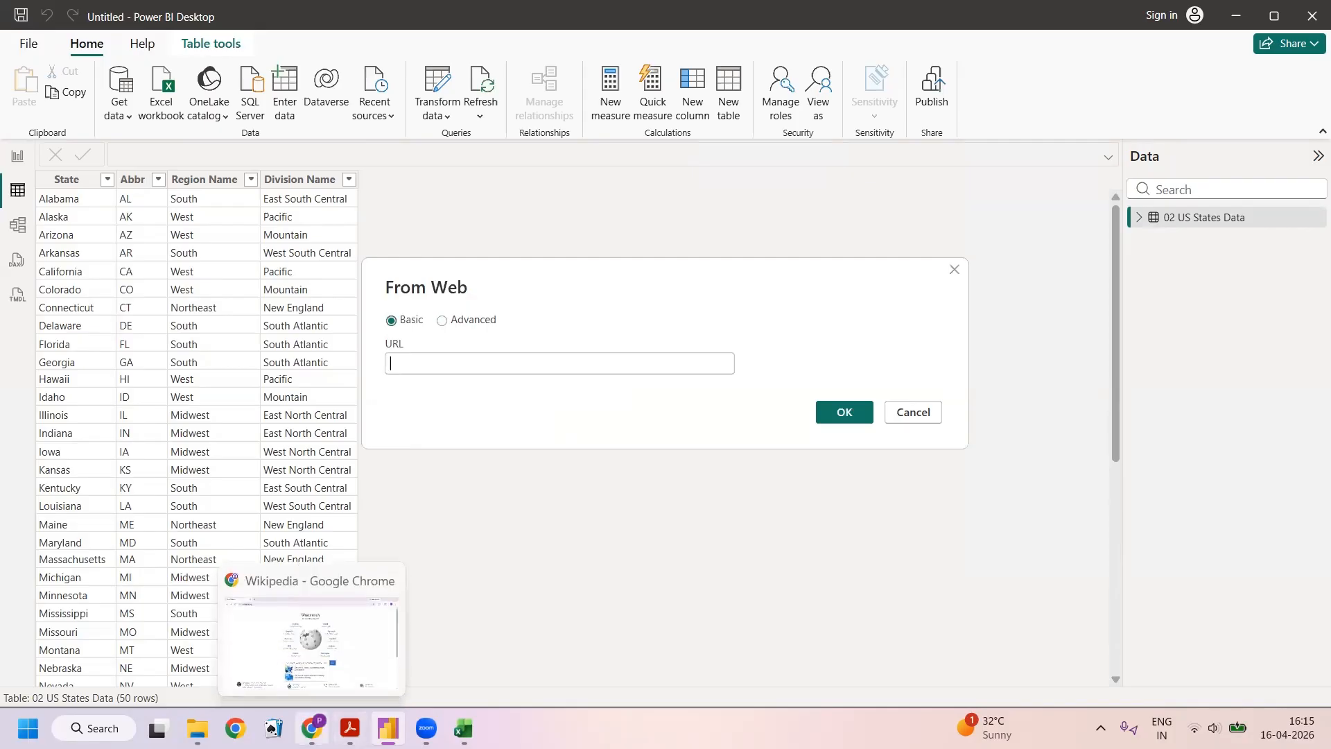
Switch to Chrome and open the Wikipedia article List_of_U.S._states_and_territories_by_population.
{"action": "left_click", "coordinate": [311, 727]}
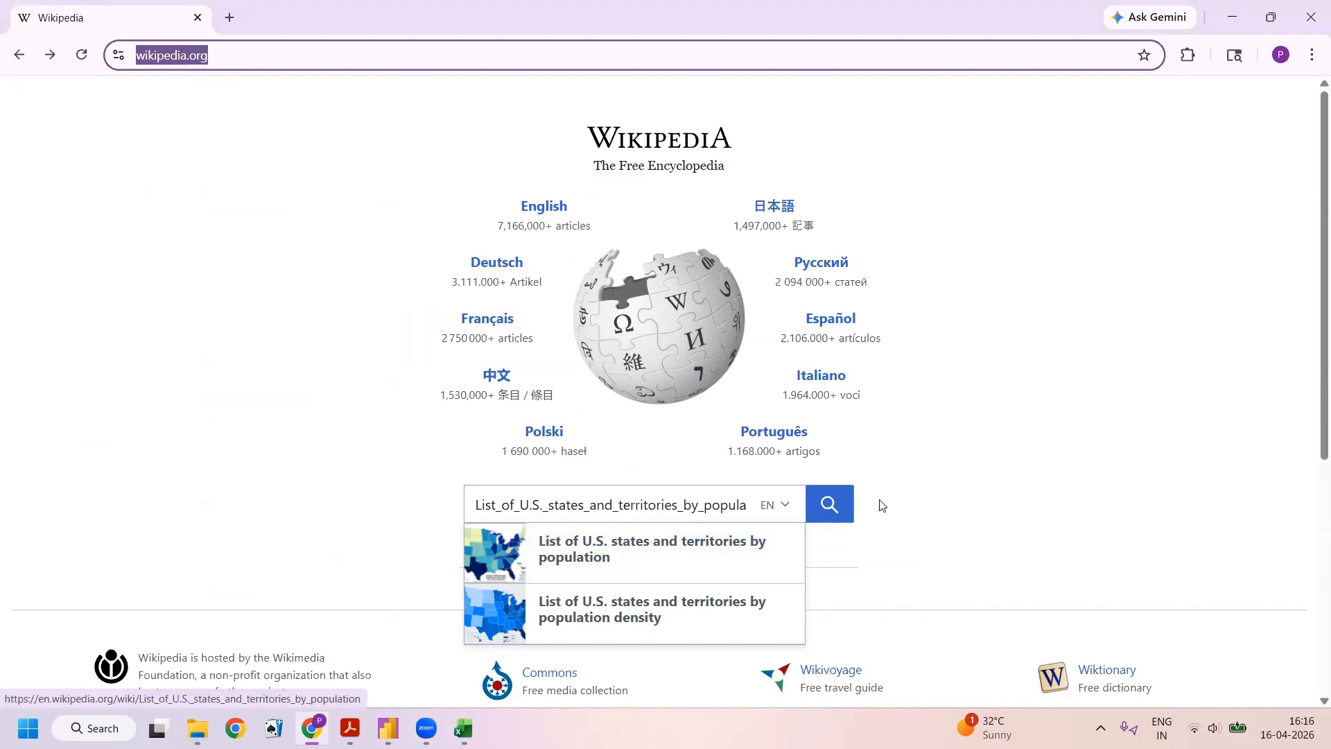
{"action": "left_click", "coordinate": [831, 506]}
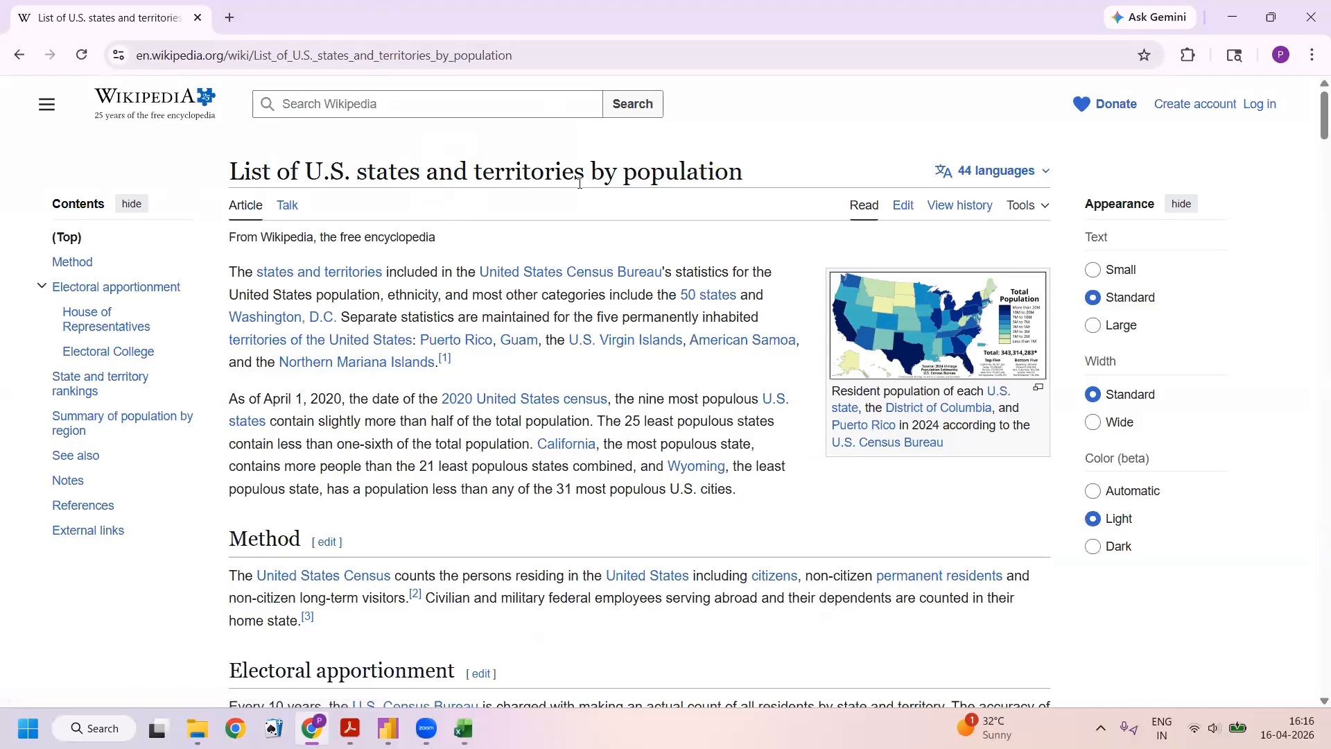
Examine the article's State and territory rankings section and the columns of its population table.
{"action": "scroll", "coordinate": [577, 199], "scroll_direction": "down", "scroll_amount": 8}
{"action": "scroll", "coordinate": [578, 199], "scroll_direction": "down", "scroll_amount": 8}
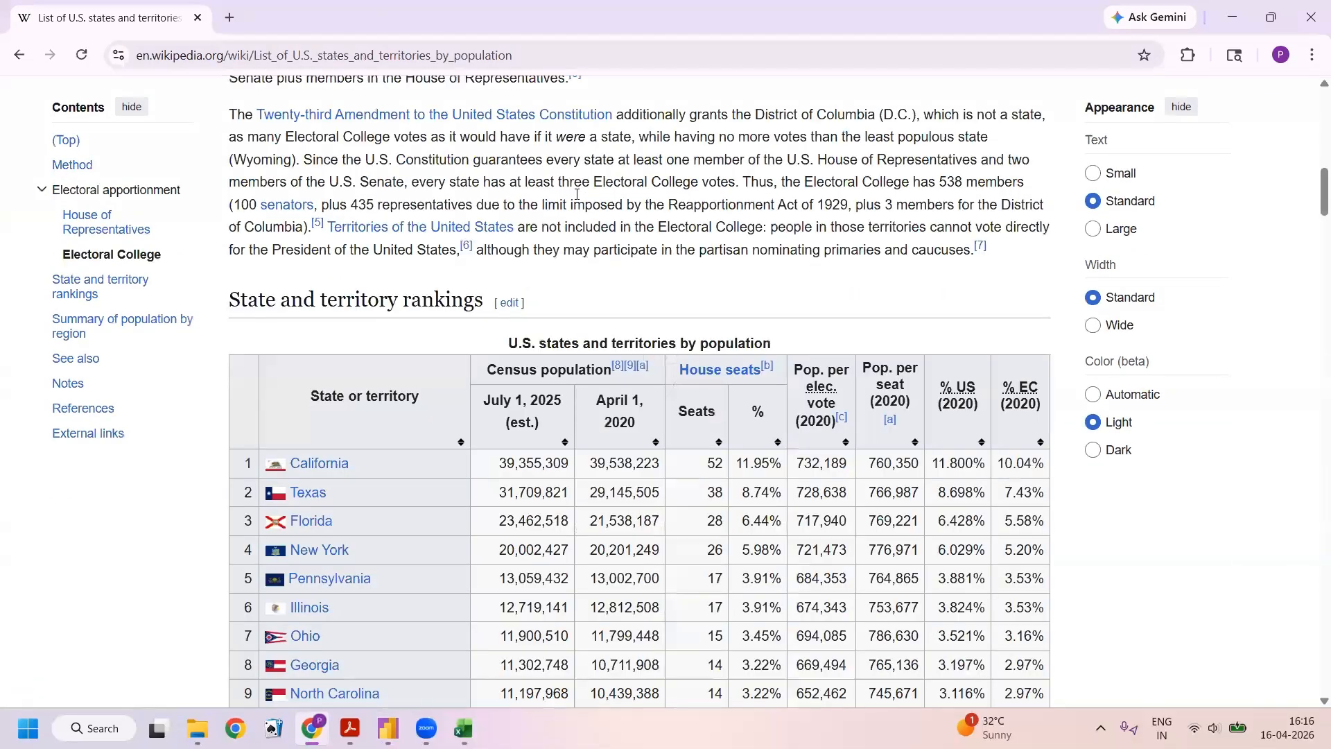
{"action": "scroll", "coordinate": [576, 196], "scroll_direction": "up", "scroll_amount": 16}
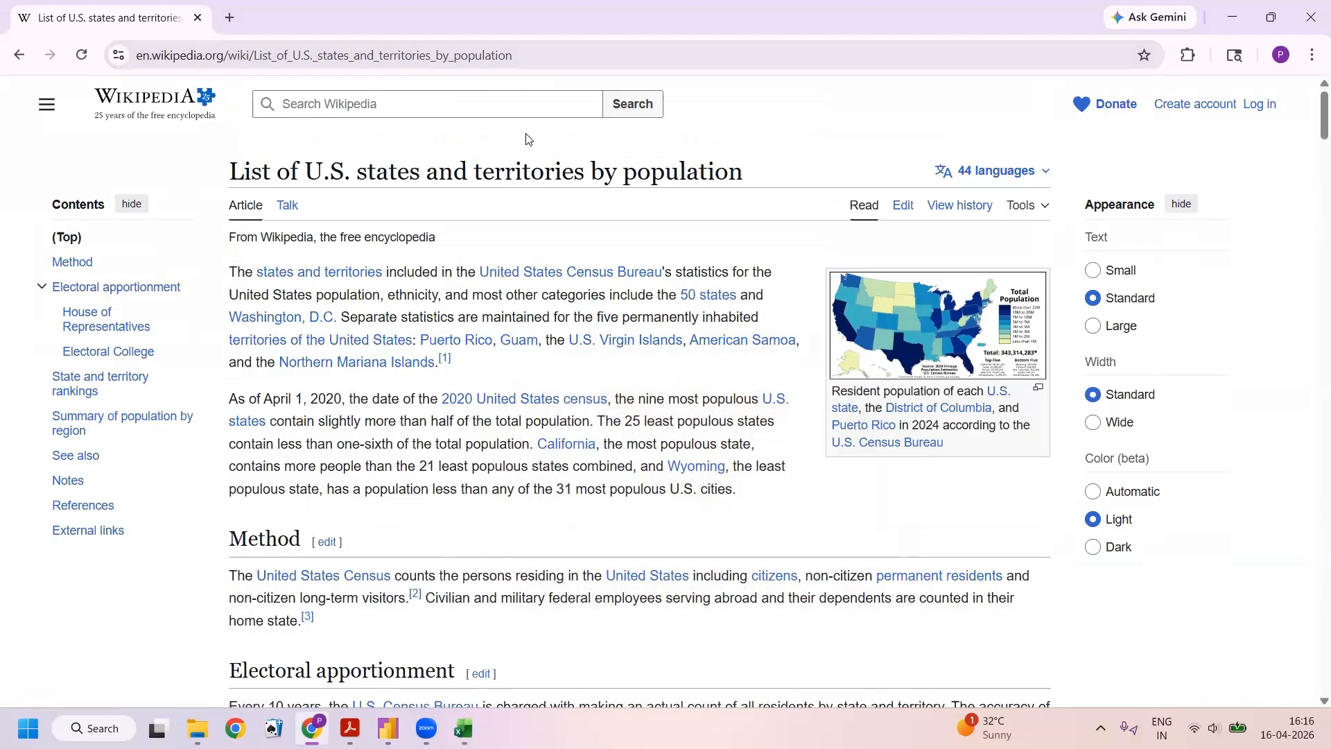
{"action": "scroll", "coordinate": [523, 147], "scroll_direction": "down", "scroll_amount": 4}
{"action": "scroll", "coordinate": [523, 147], "scroll_direction": "down", "scroll_amount": 11}
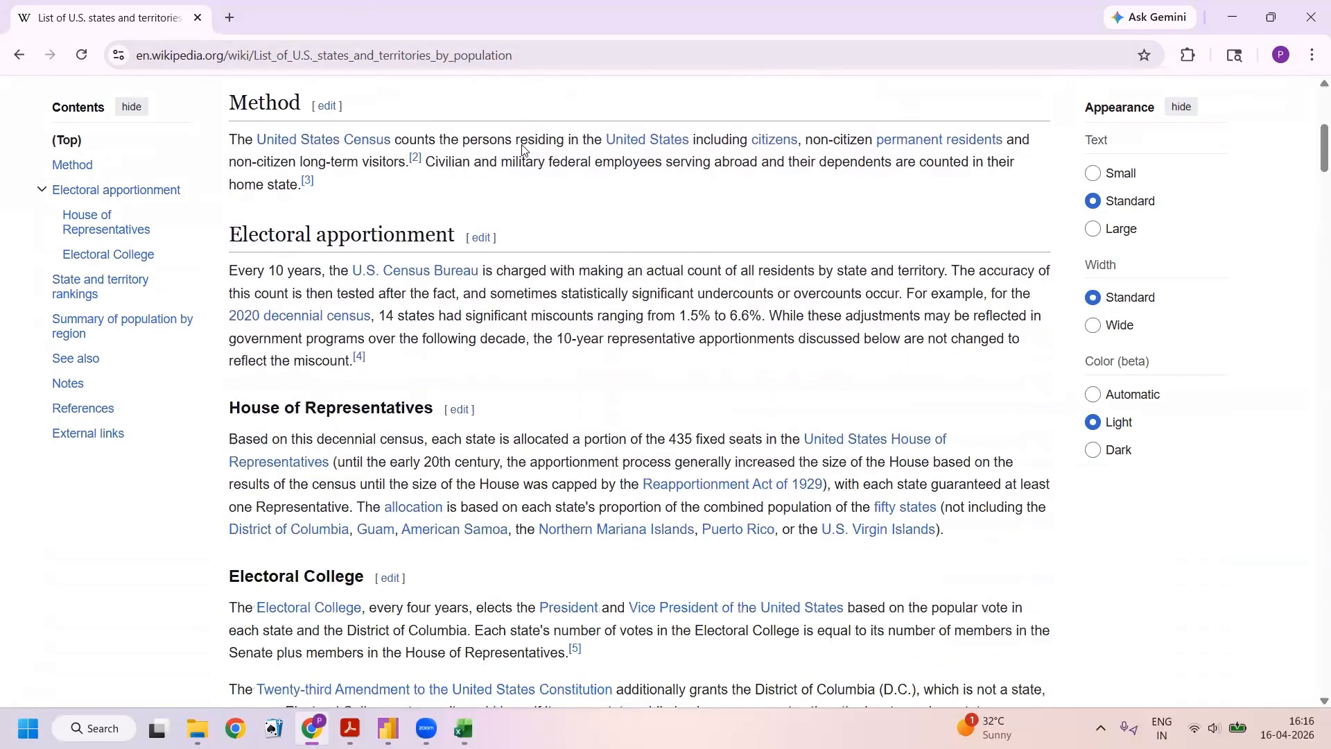
{"action": "scroll", "coordinate": [523, 146], "scroll_direction": "down", "scroll_amount": 3}
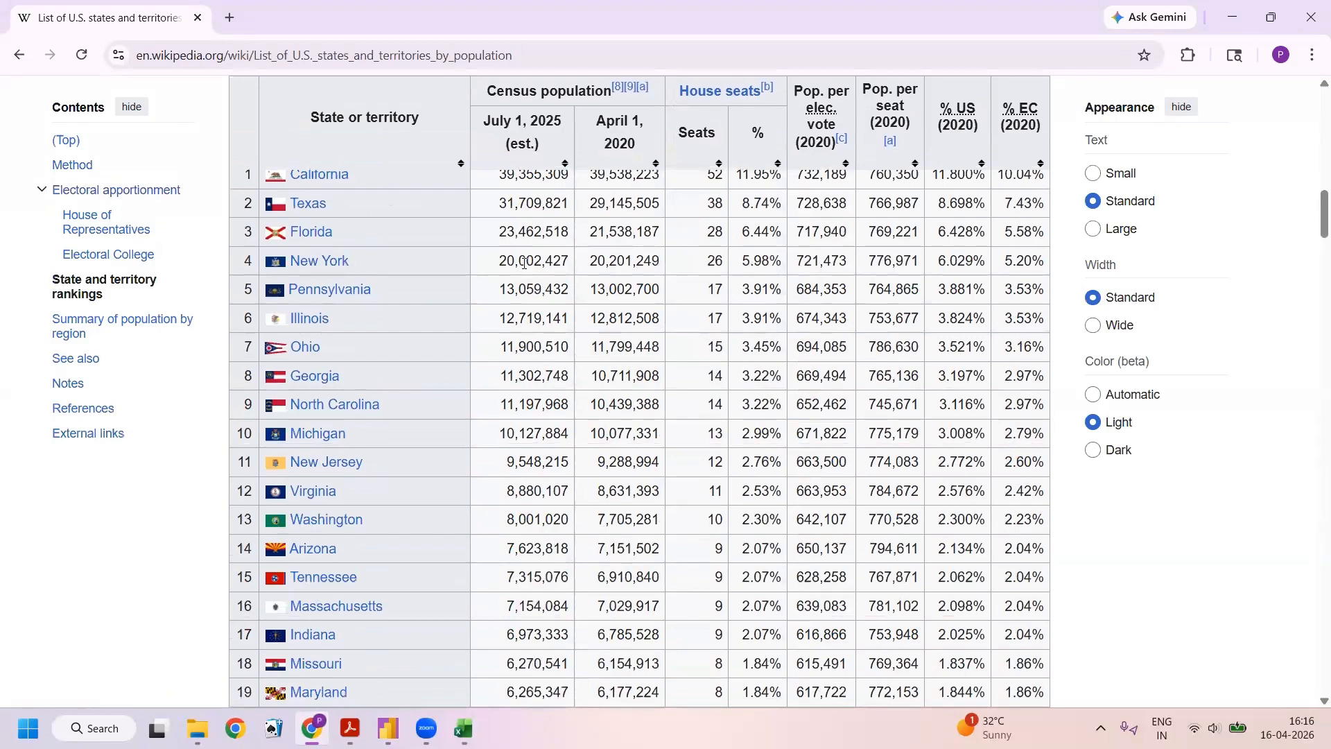
{"action": "scroll", "coordinate": [525, 263], "scroll_direction": "up", "scroll_amount": 17}
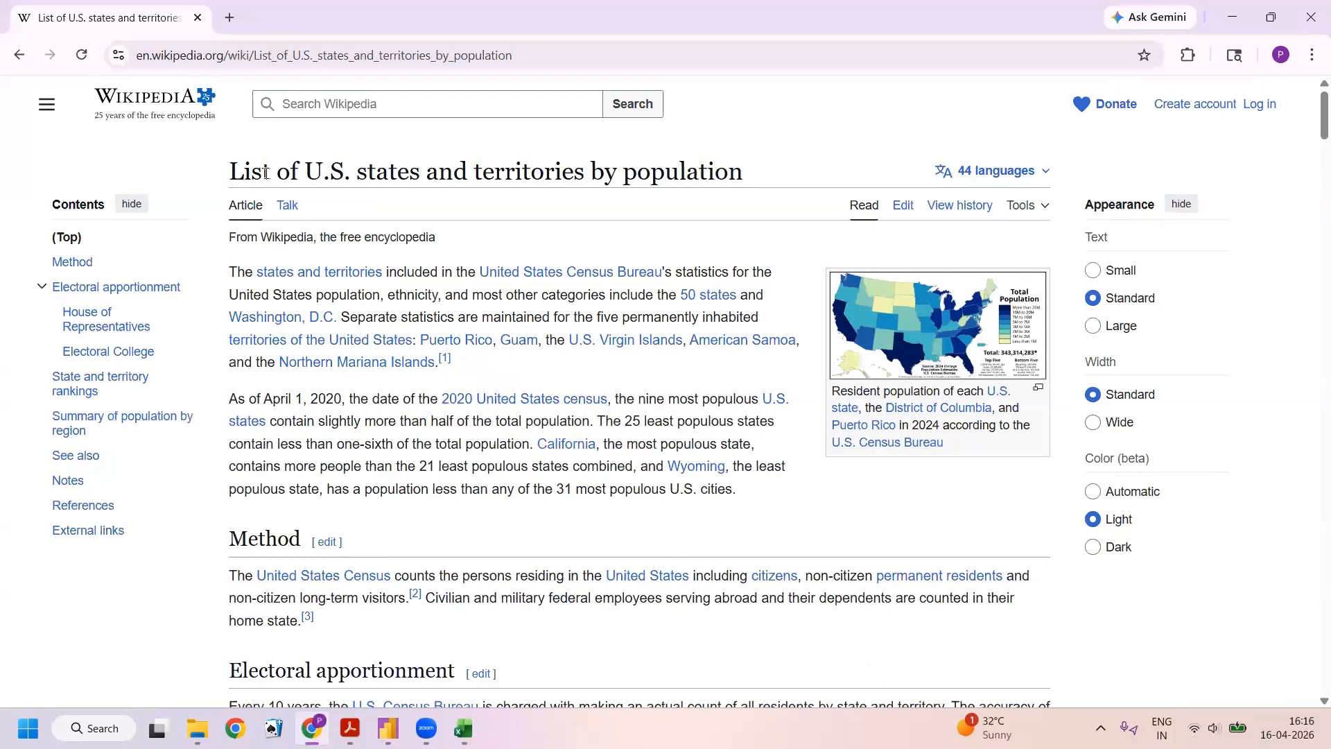
{"action": "left_click_drag", "start_coordinate": [218, 170], "coordinate": [312, 181]}
{"action": "scroll", "coordinate": [485, 298], "scroll_direction": "down", "scroll_amount": 2}
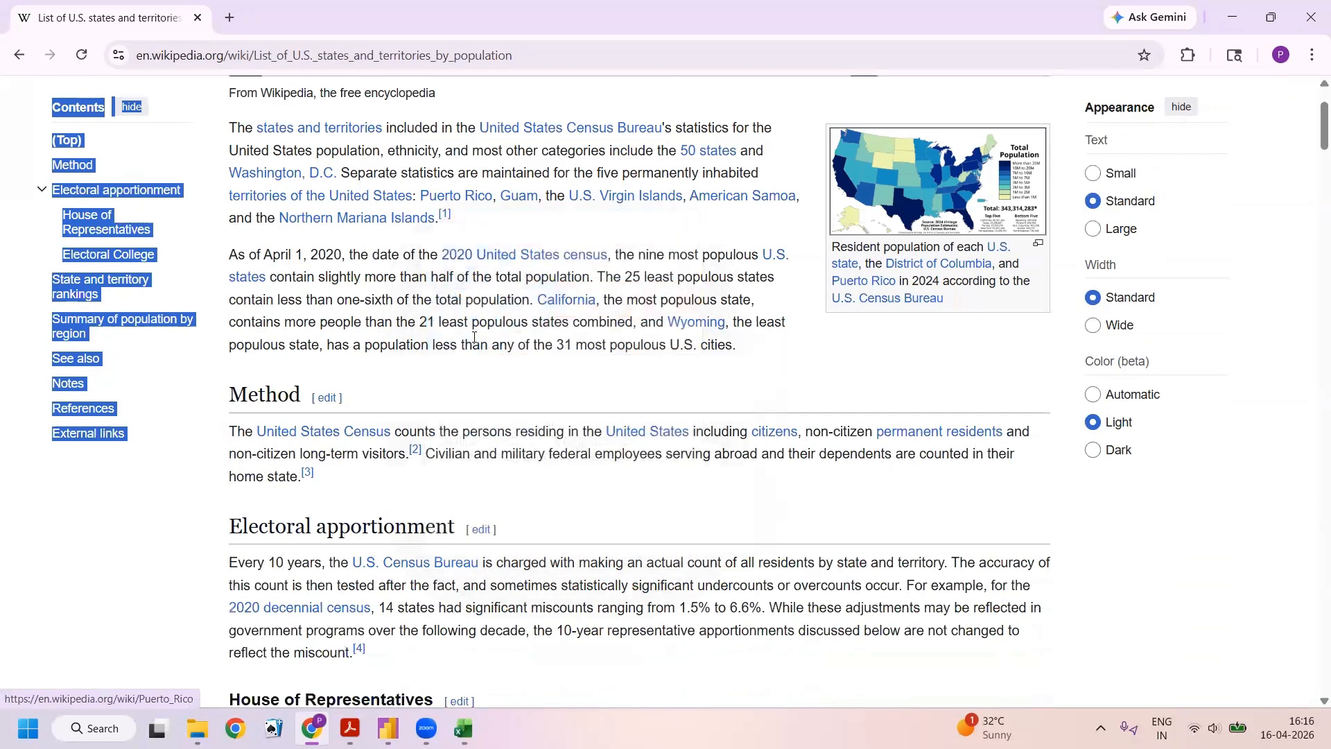
{"action": "scroll", "coordinate": [503, 240], "scroll_direction": "down", "scroll_amount": 4}
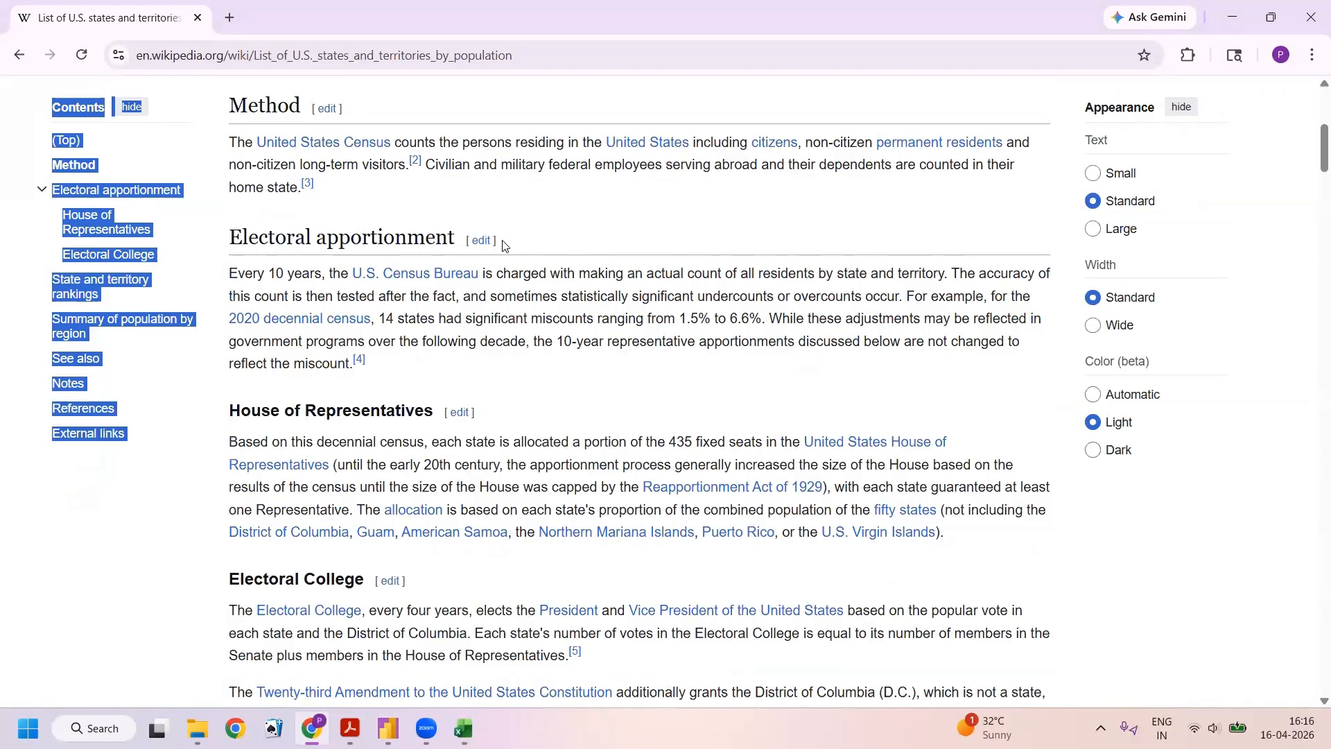
{"action": "scroll", "coordinate": [588, 215], "scroll_direction": "down", "scroll_amount": 8}
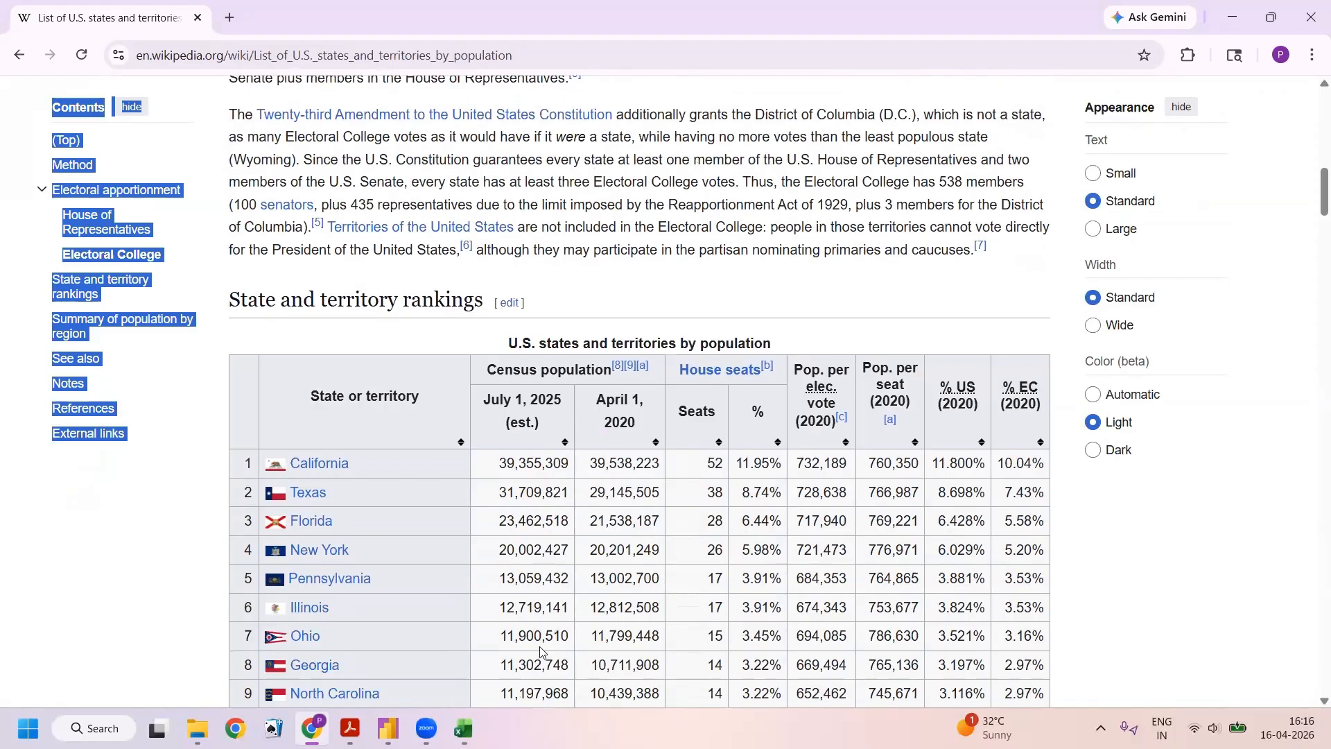
Copy the Wikipedia article's URL and connect to it as the web source in Power BI Desktop.
{"action": "left_click", "coordinate": [585, 56]}
{"action": "key", "text": "ctrl+c"}
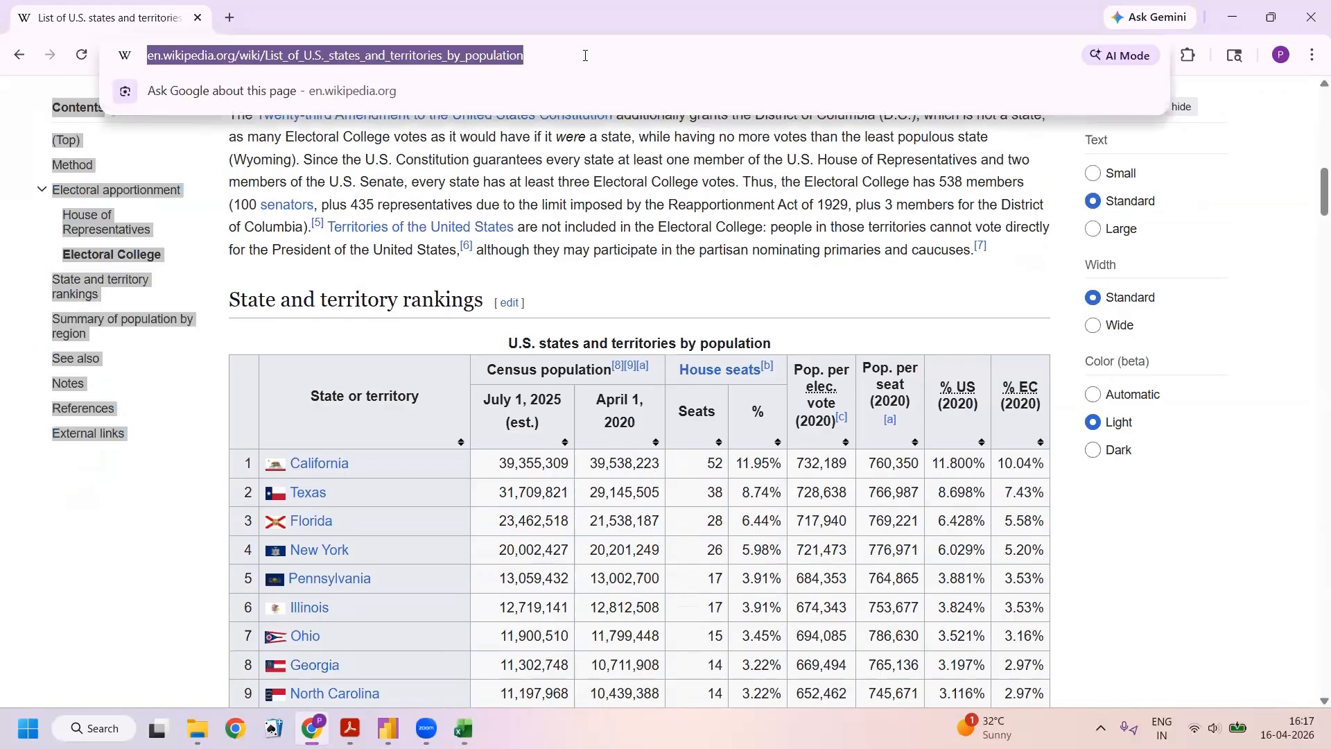
{"action": "key", "text": "alt+Tab"}
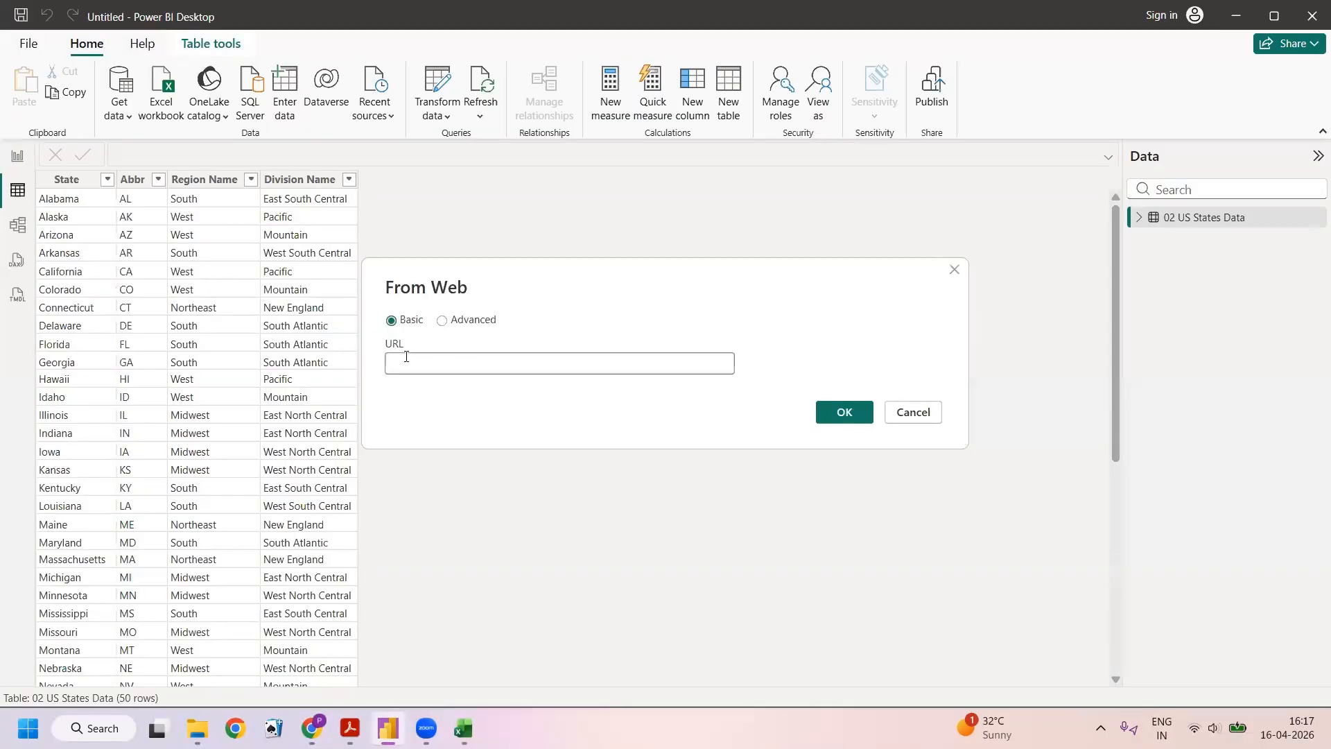
{"action": "key", "text": "ctrl+v"}
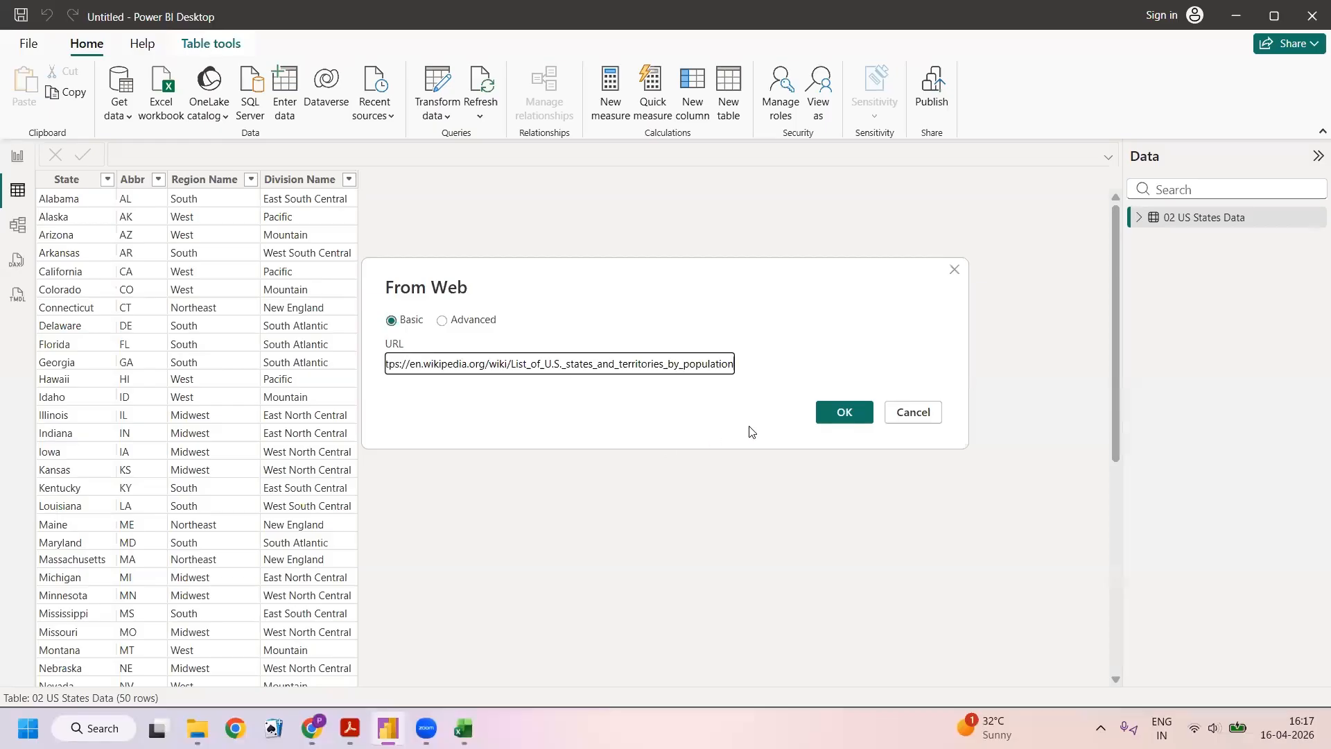
{"action": "left_click", "coordinate": [849, 417]}
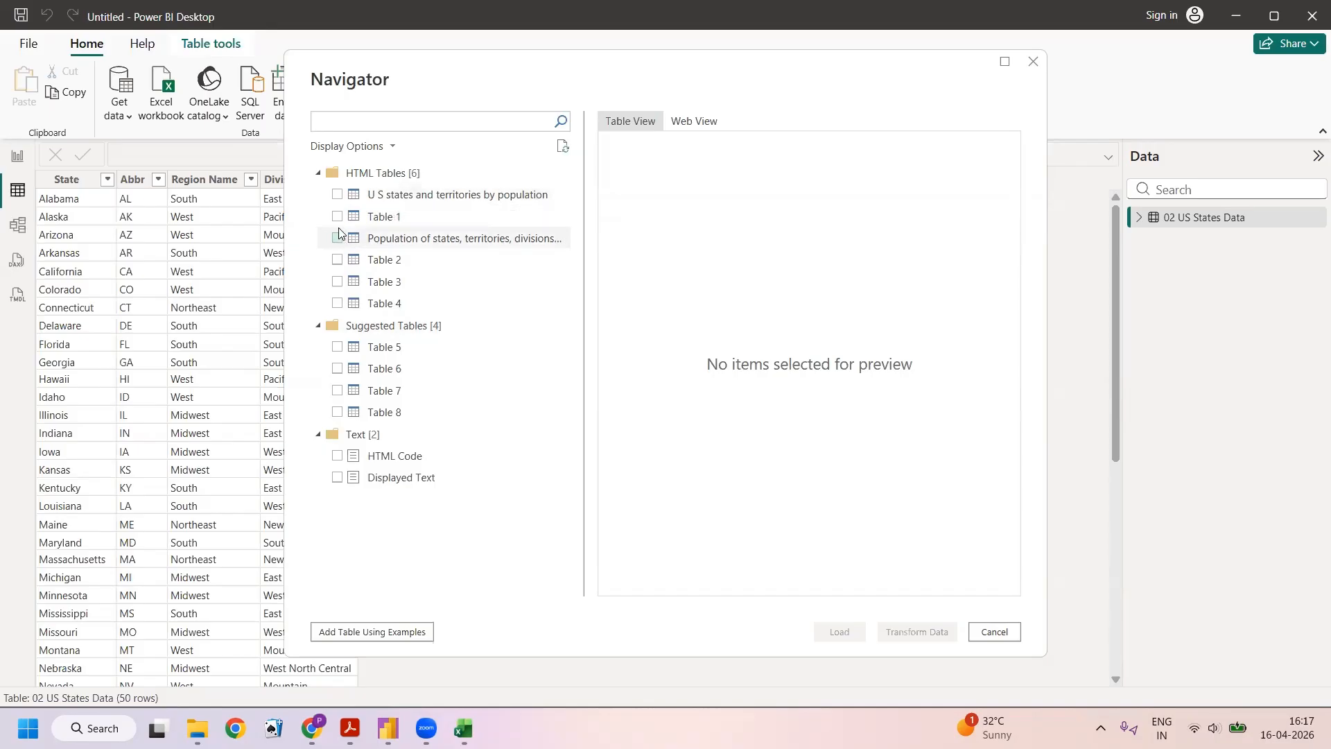
Select the HTML table "U S states and territories by population" and open it in Power Query for transformation.
{"action": "left_click", "coordinate": [338, 195]}
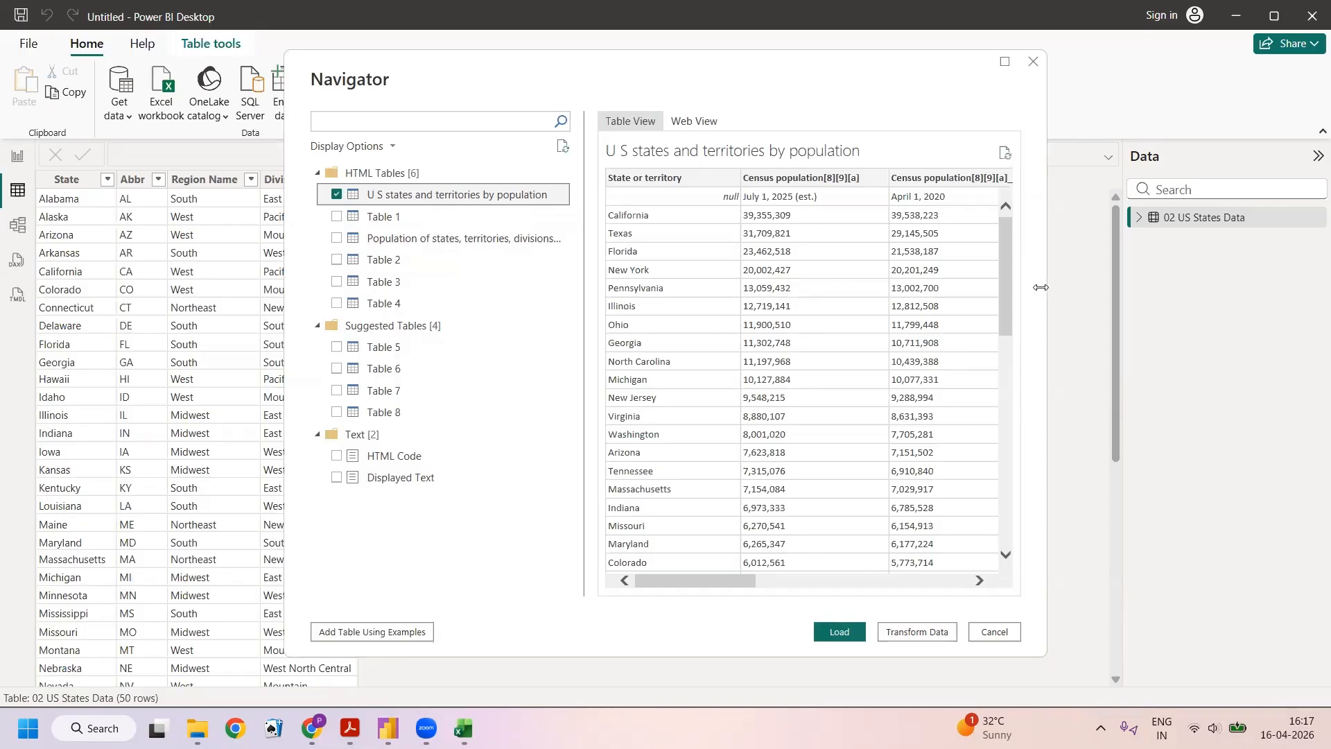
{"action": "mouse_move", "coordinate": [732, 583]}
{"action": "left_mouse_down"}
{"action": "mouse_move", "coordinate": [908, 592]}
{"action": "mouse_move", "coordinate": [709, 592]}
{"action": "left_mouse_up"}
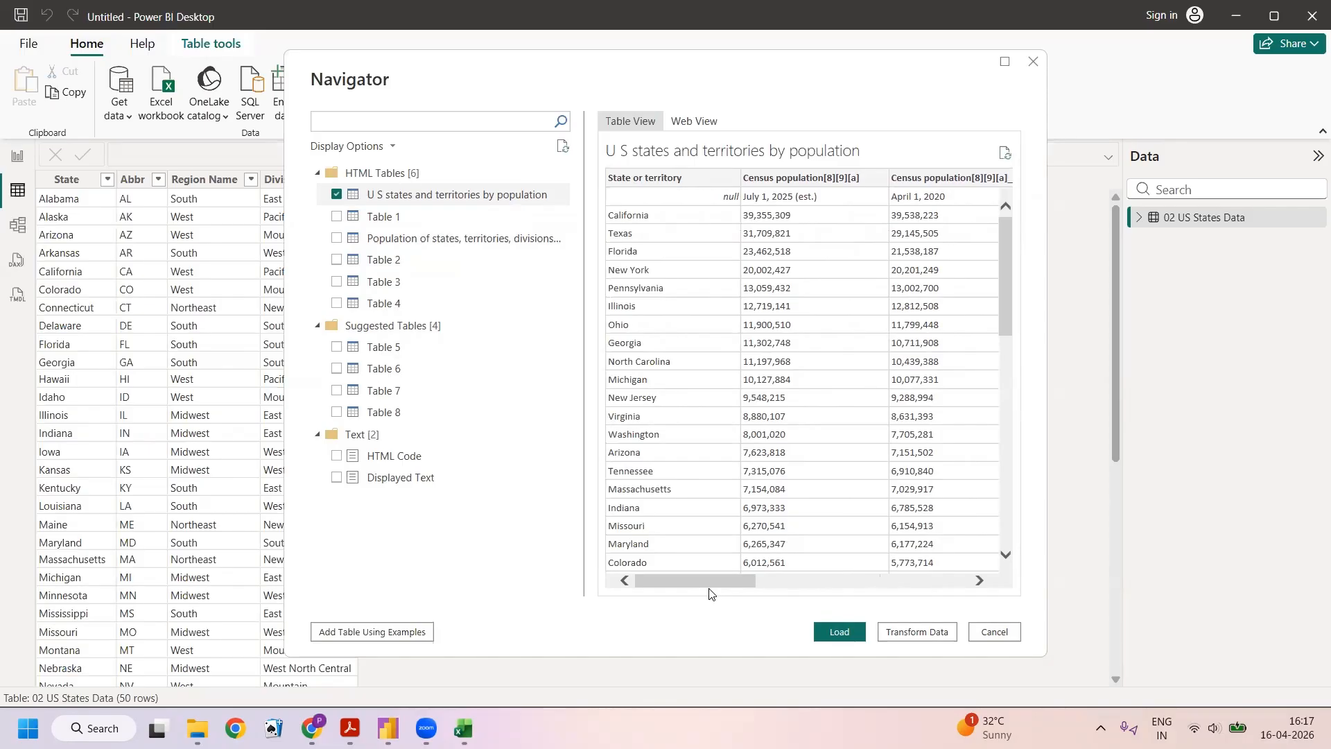
{"action": "left_click", "coordinate": [895, 636]}
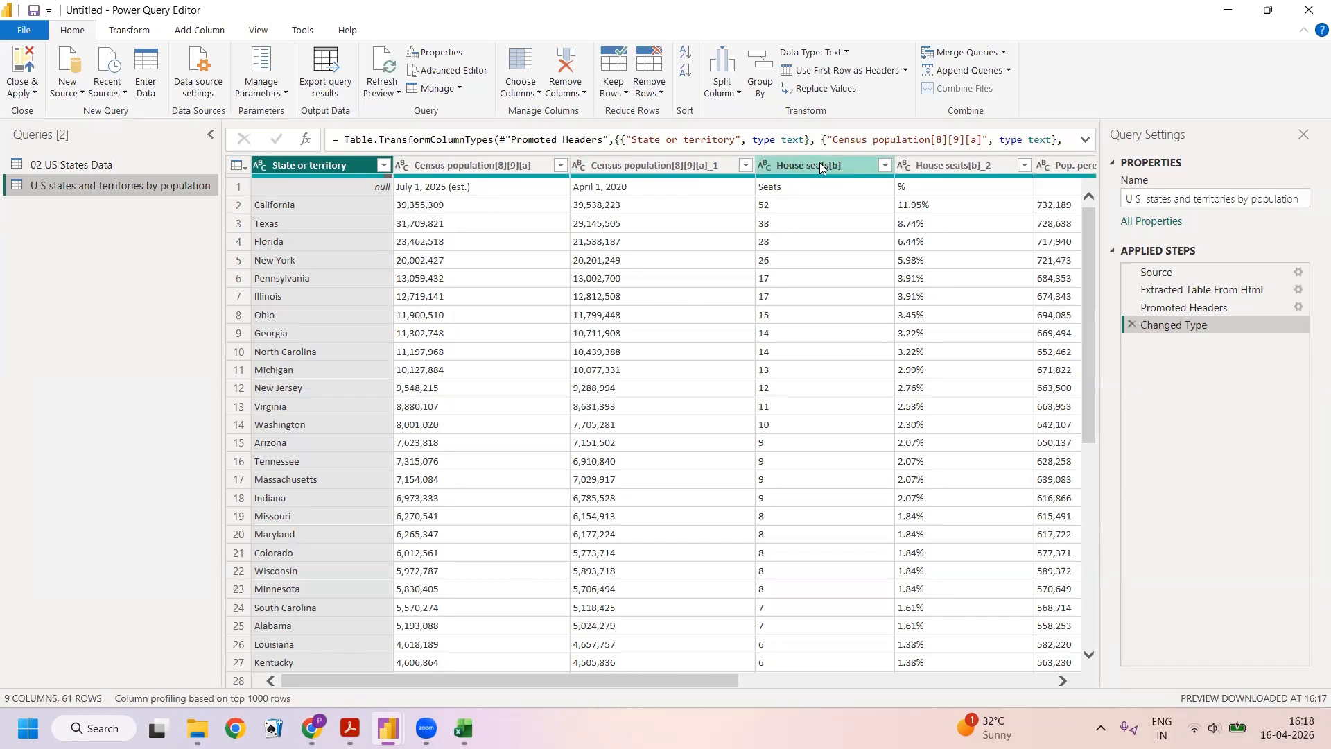
Remove the Census population[8][9][a]_1 column and all columns from House seats[b]_2 through % EC(2020).
{"action": "right_click", "coordinate": [621, 166]}
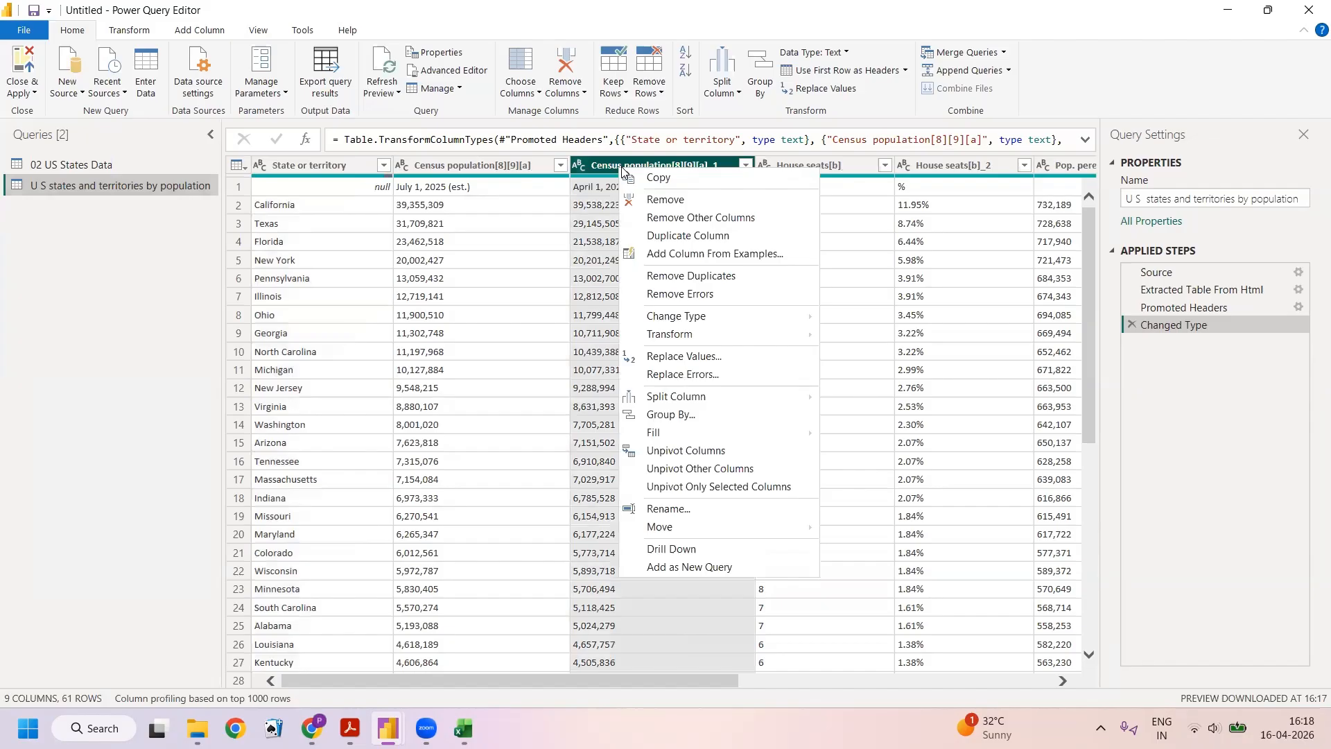
{"action": "left_click", "coordinate": [669, 200]}
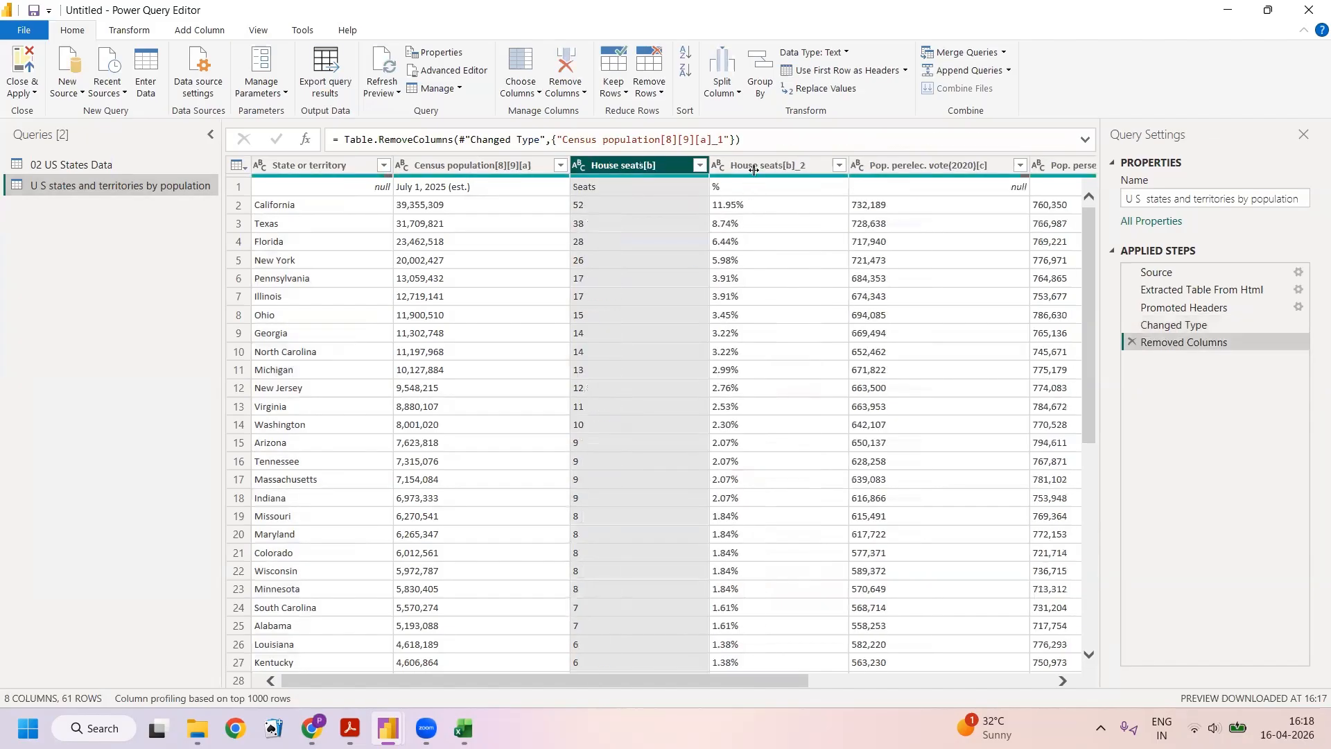
{"action": "left_click", "coordinate": [753, 165]}
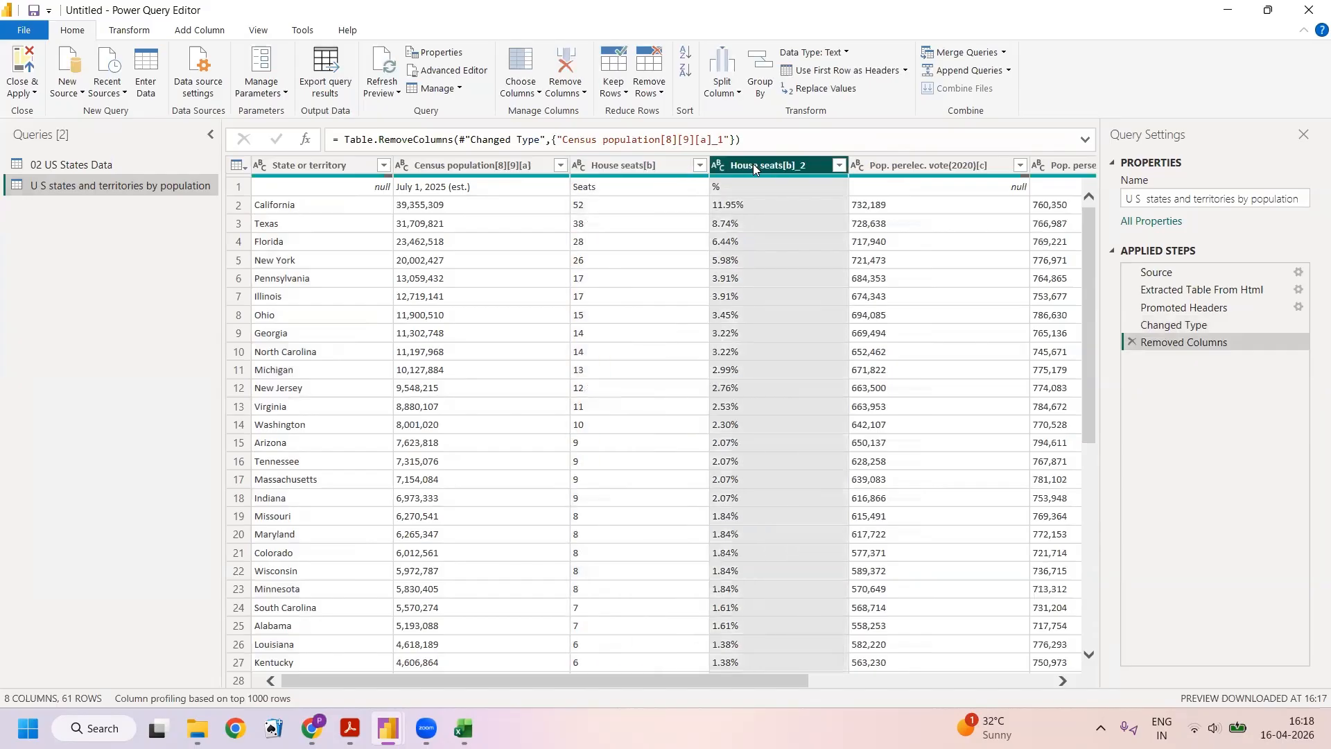
{"action": "key", "text": "shift+Right"}
{"action": "key", "text": "shift+Right"}
{"action": "key", "text": "shift+Right"}
{"action": "key", "text": "shift+Right"}
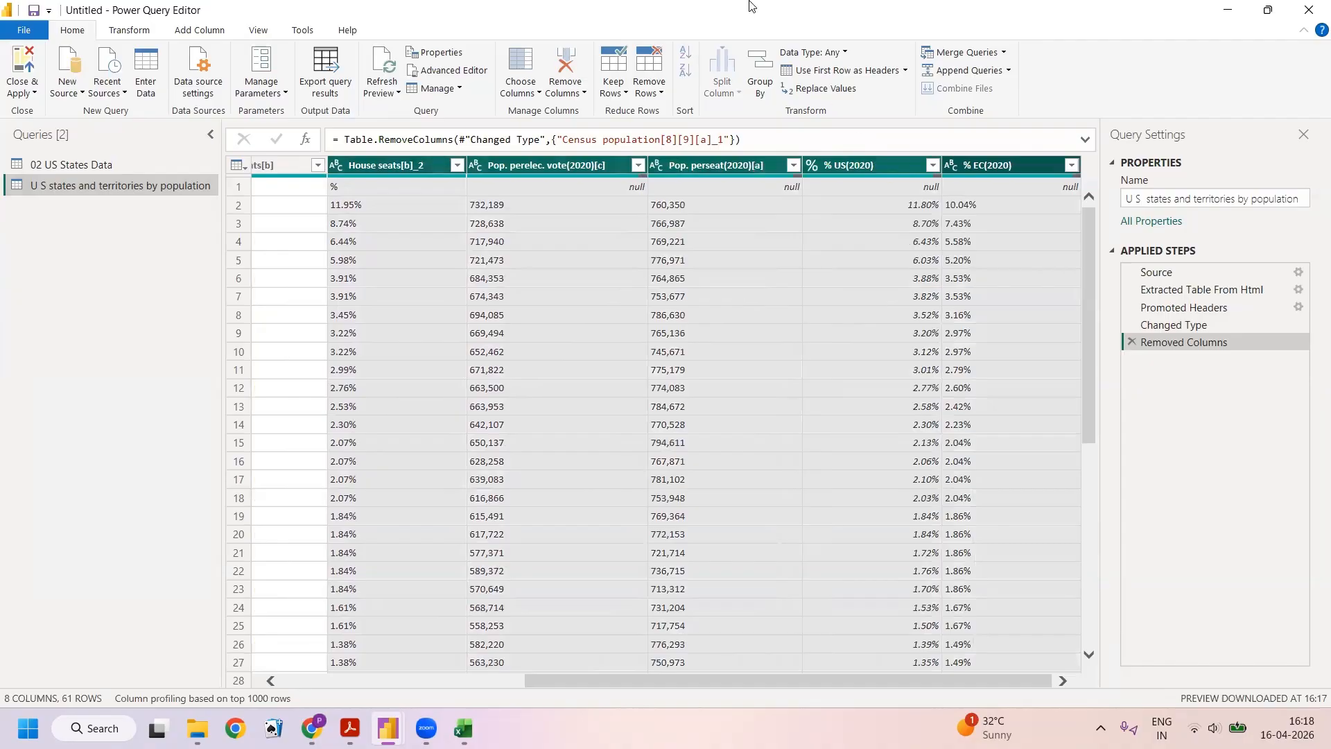
{"action": "left_click", "coordinate": [565, 89]}
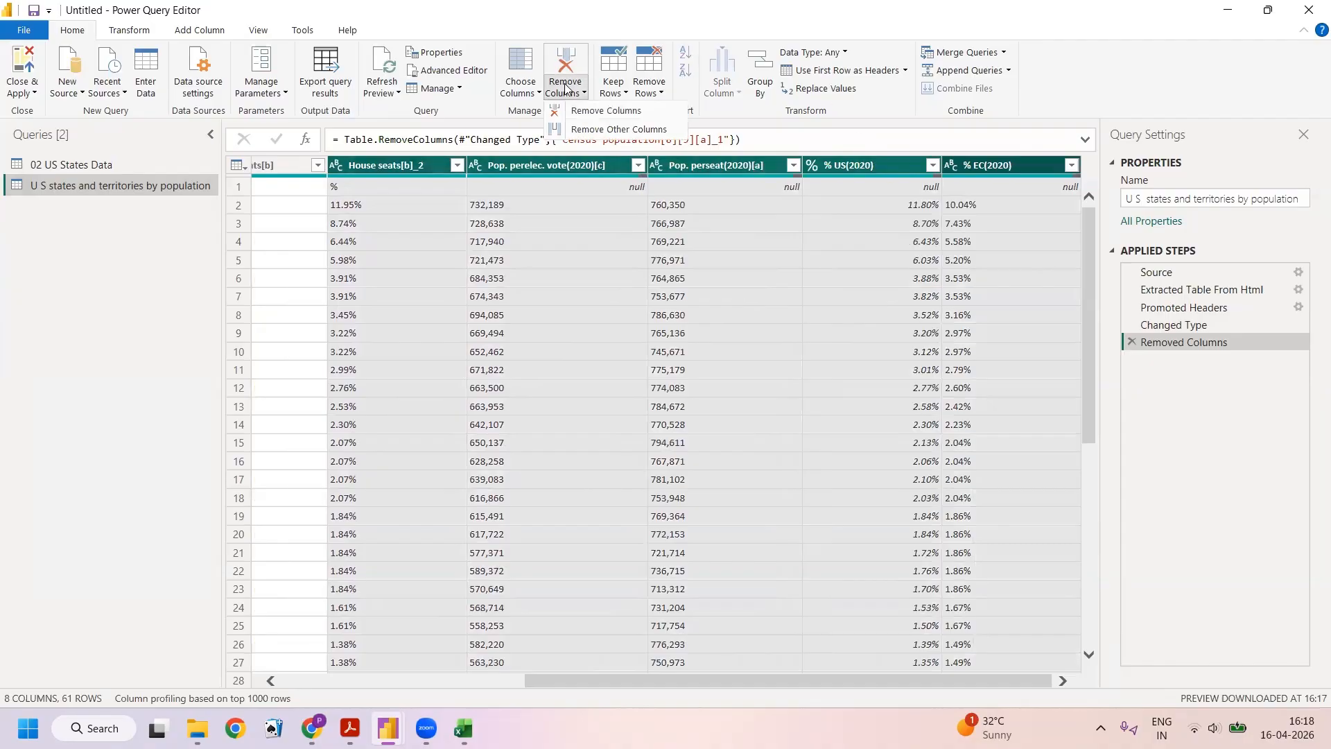
{"action": "left_click", "coordinate": [588, 113]}
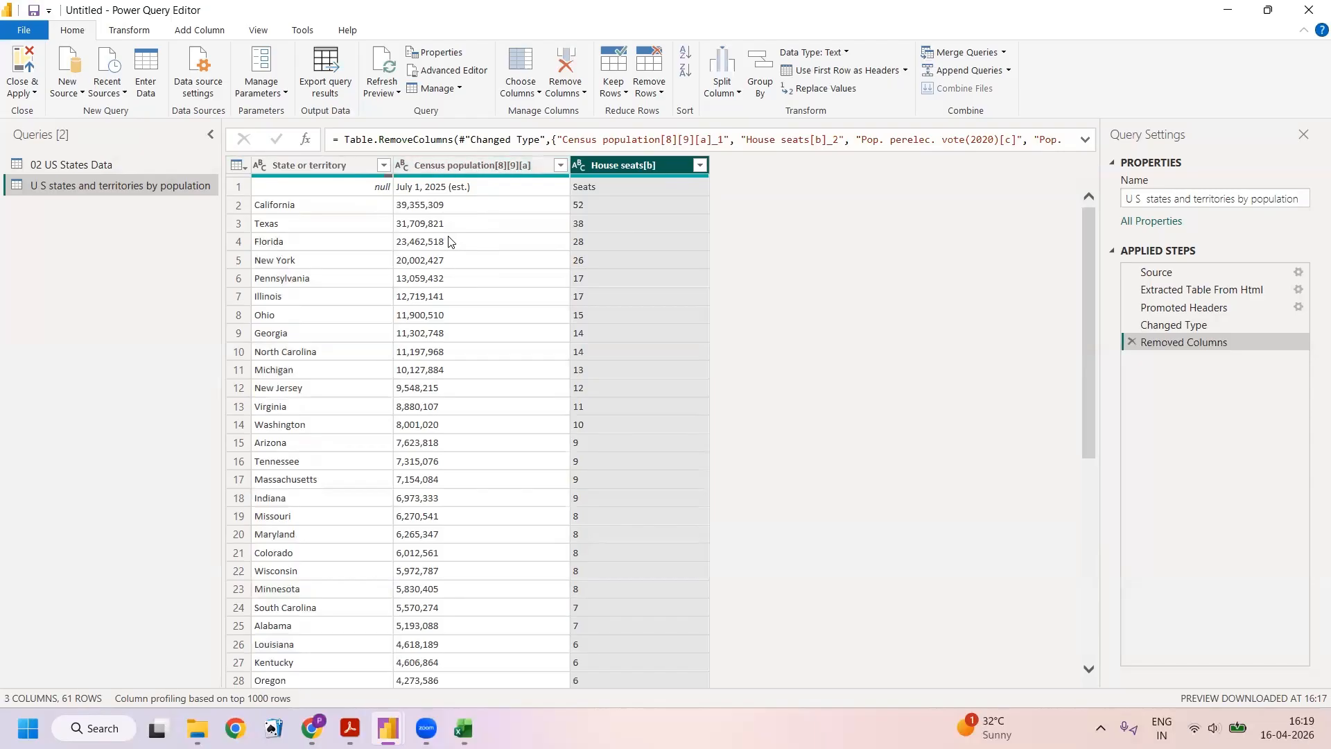
{"action": "scroll", "coordinate": [448, 241], "scroll_direction": "down", "scroll_amount": 11}
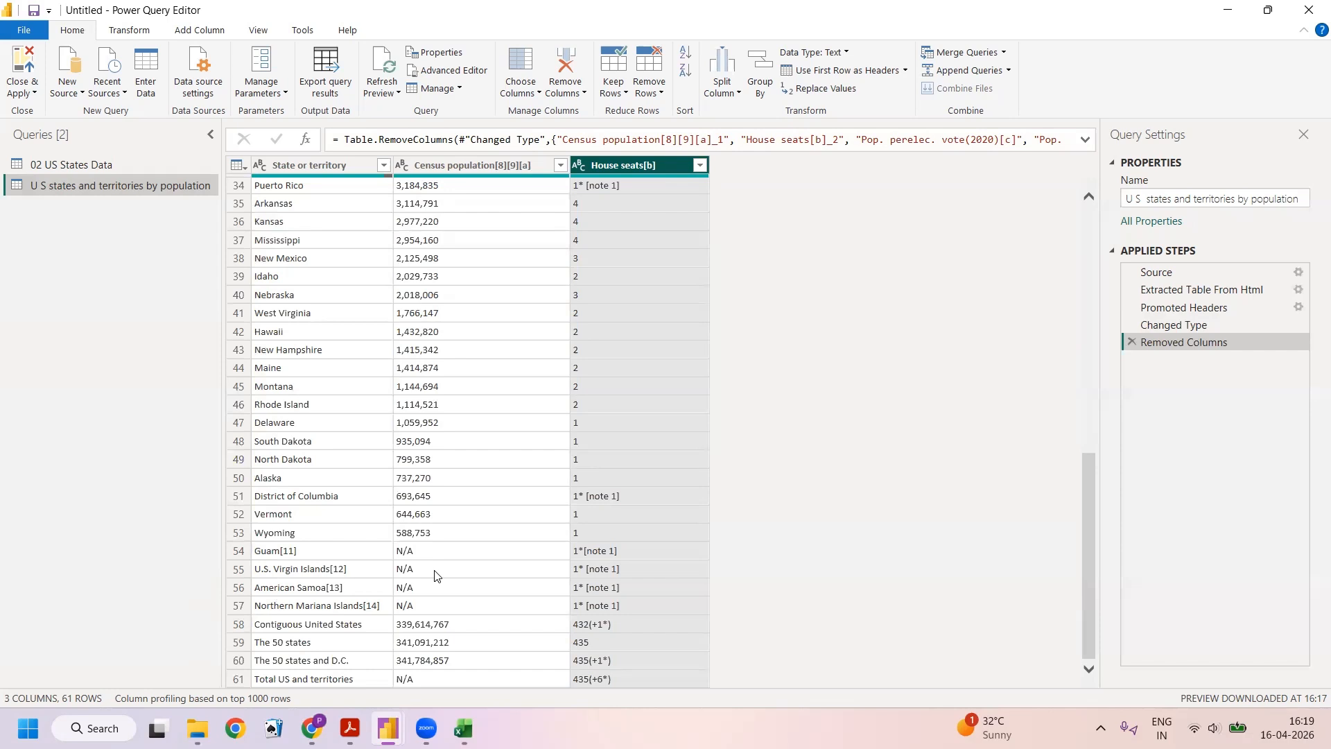
{"action": "scroll", "coordinate": [435, 575], "scroll_direction": "up", "scroll_amount": 10}
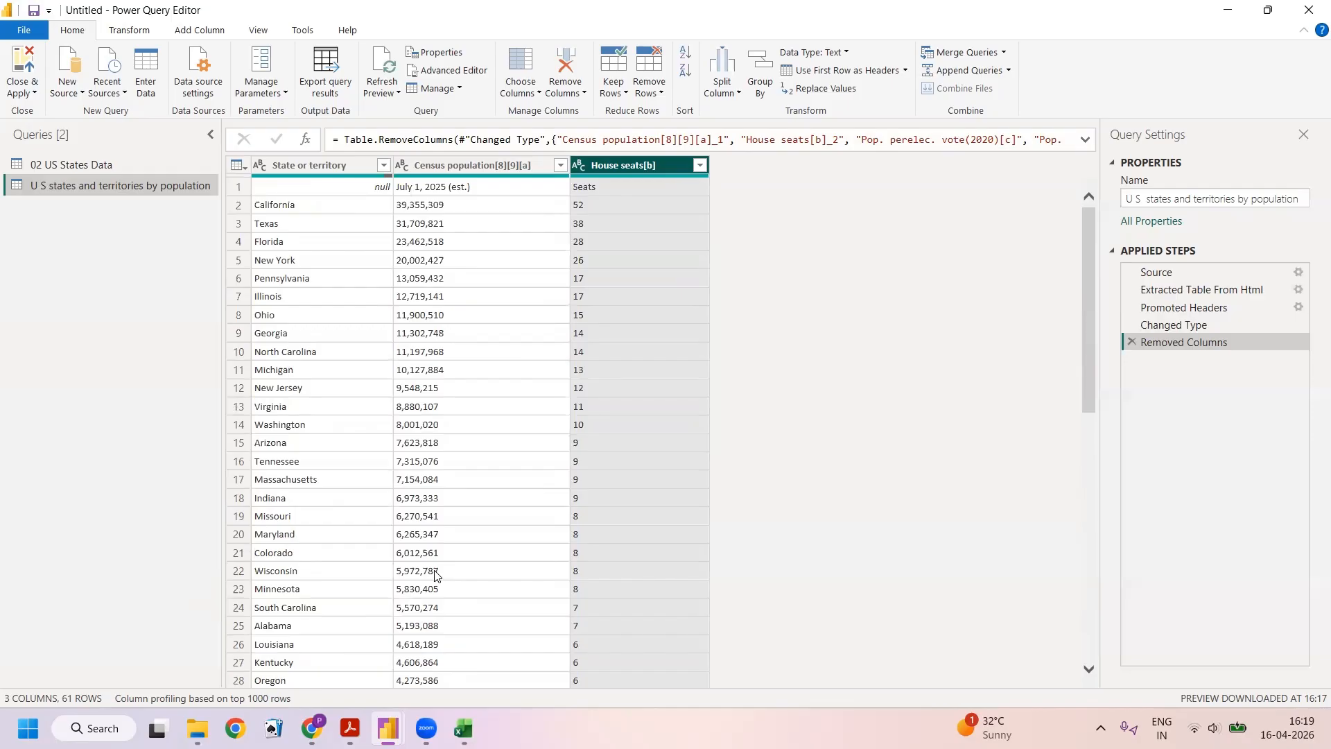
Change the Census population[8][9][a] column's type to Whole Number and remove the rows with errors in it.
{"action": "mouse_move", "coordinate": [463, 179]}
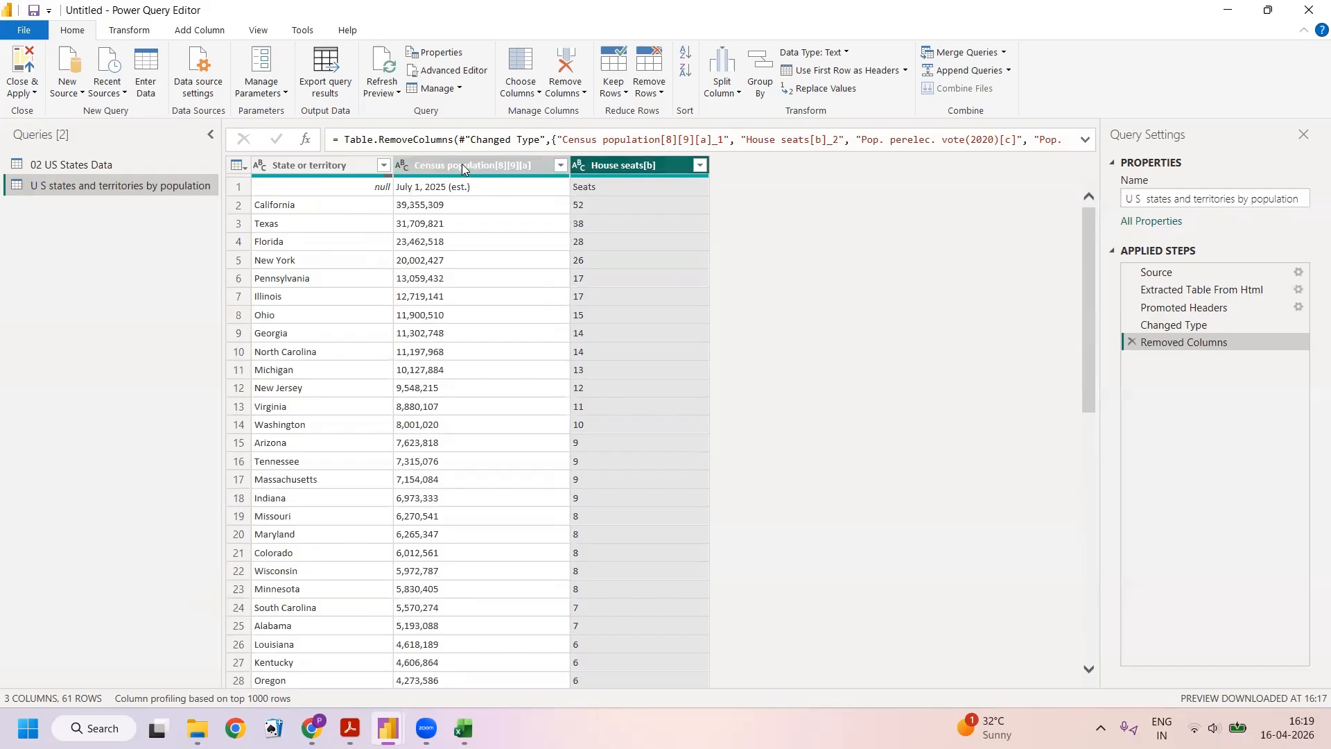
{"action": "right_click", "coordinate": [463, 168]}
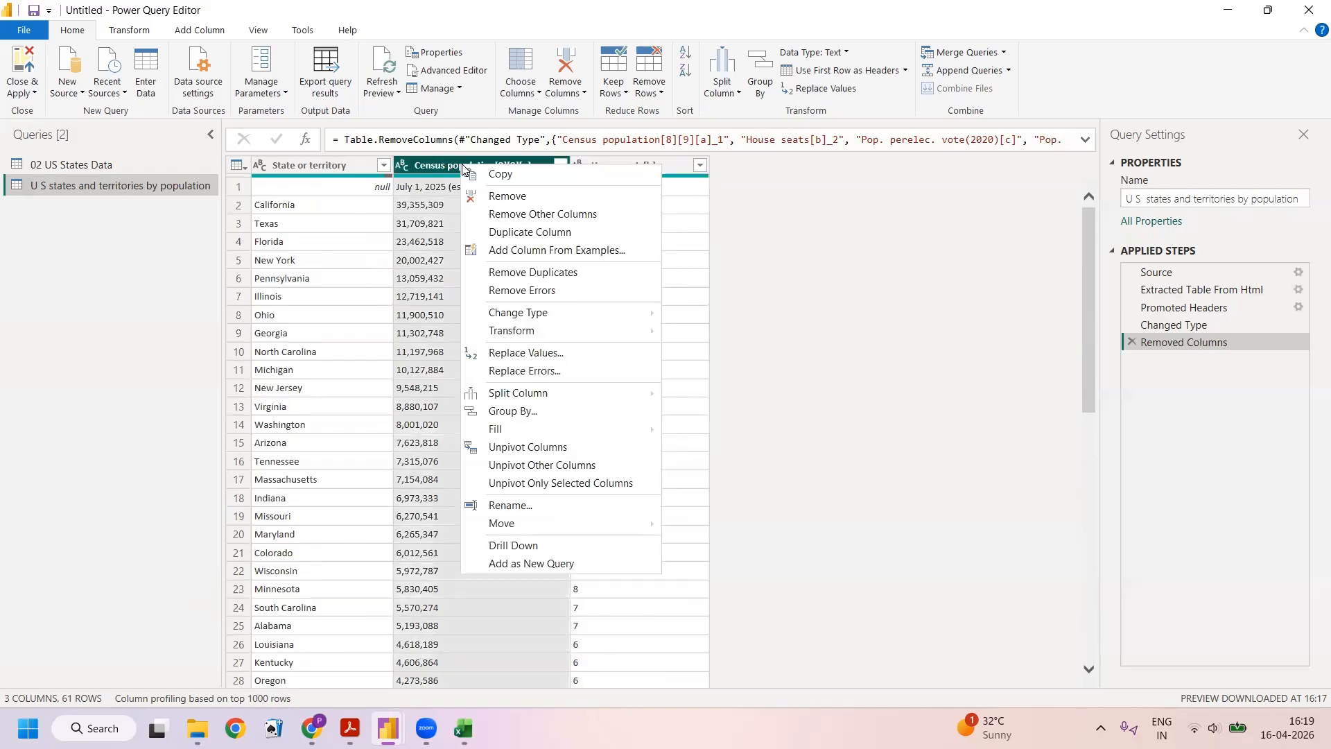
{"action": "mouse_move", "coordinate": [540, 319]}
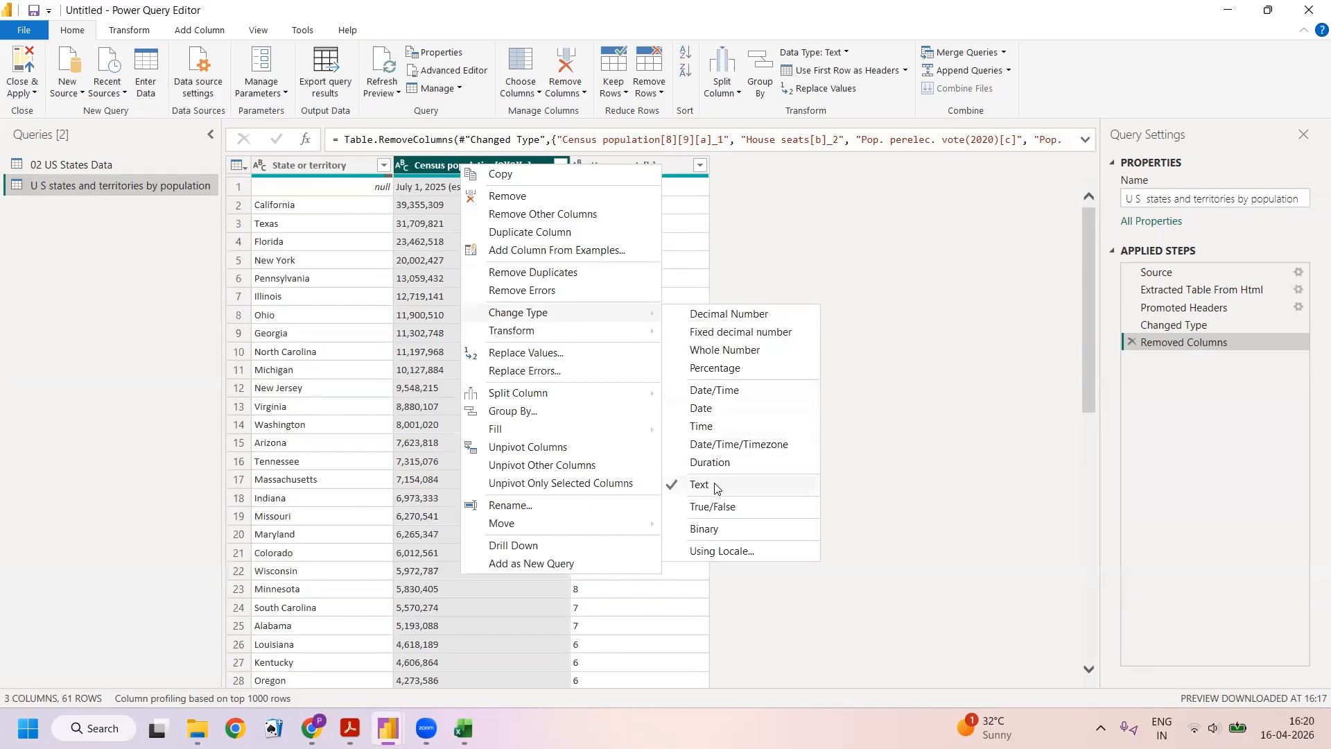
{"action": "left_click", "coordinate": [744, 356]}
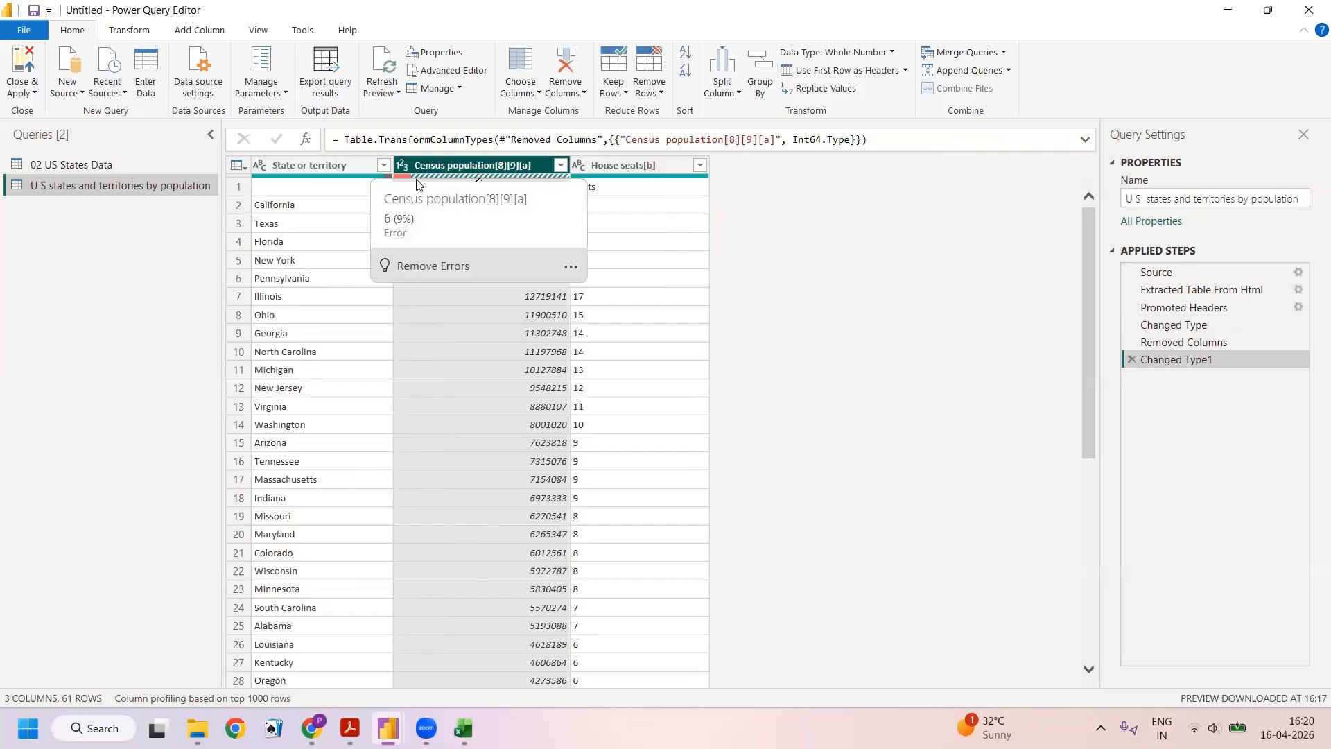
{"action": "mouse_move", "coordinate": [405, 179]}
{"action": "right_click", "coordinate": [453, 168]}
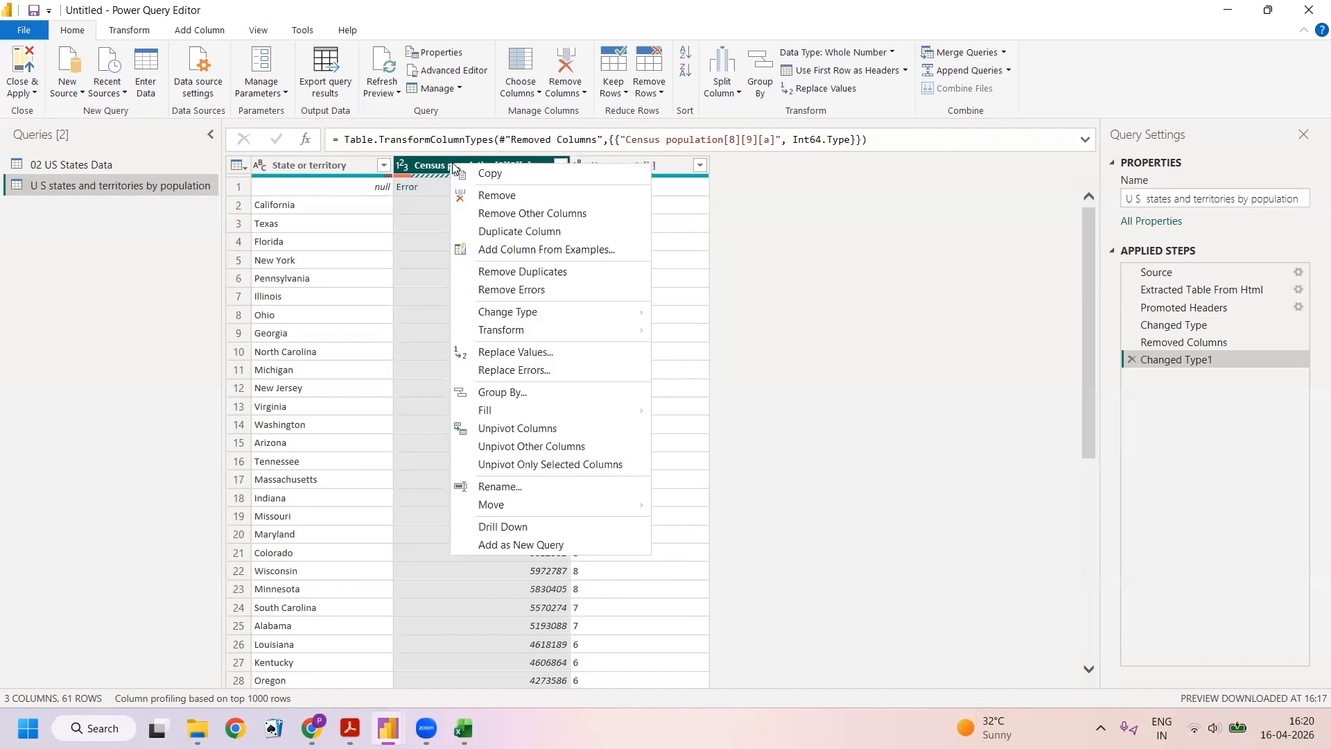
{"action": "left_click", "coordinate": [536, 294]}
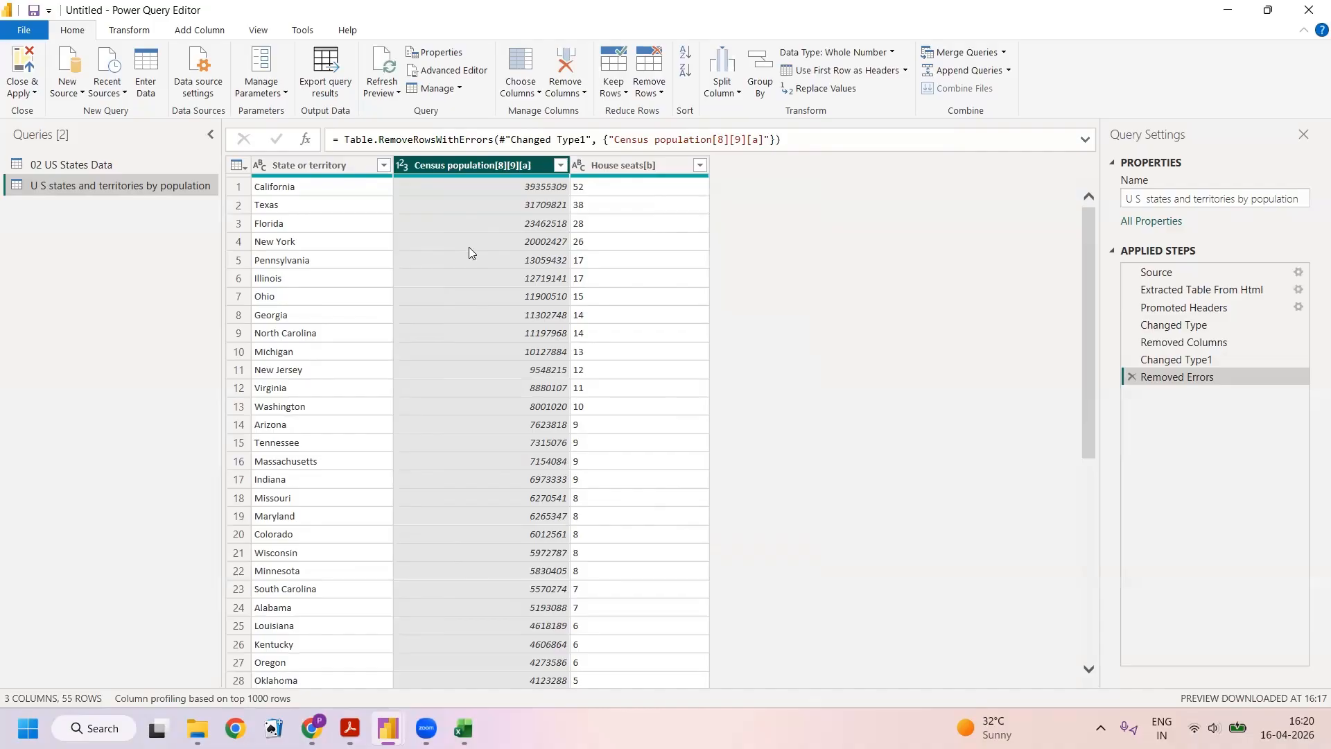
{"action": "scroll", "coordinate": [464, 230], "scroll_direction": "down", "scroll_amount": 9}
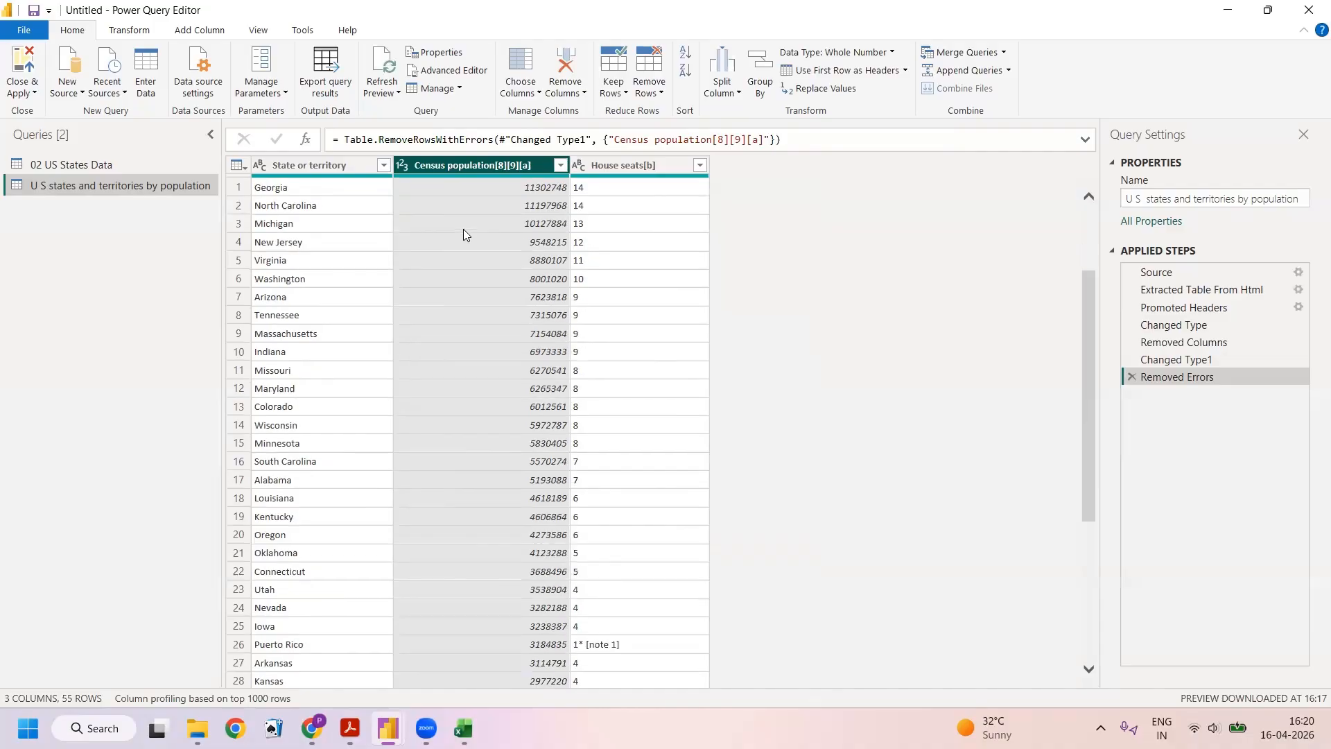
{"action": "scroll", "coordinate": [463, 234], "scroll_direction": "up", "scroll_amount": 9}
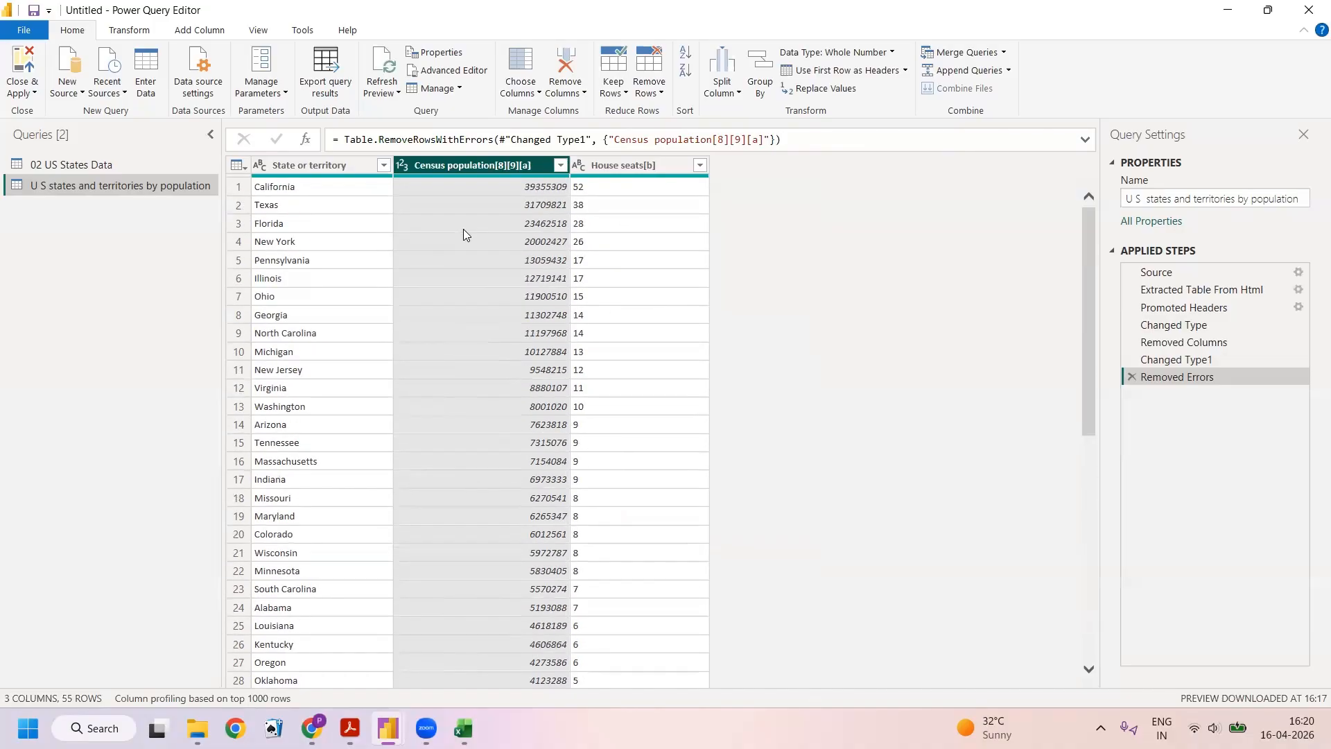
Change the House seats[b] column's type to Whole Number and remove the rows with errors in it.
{"action": "right_click", "coordinate": [637, 165]}
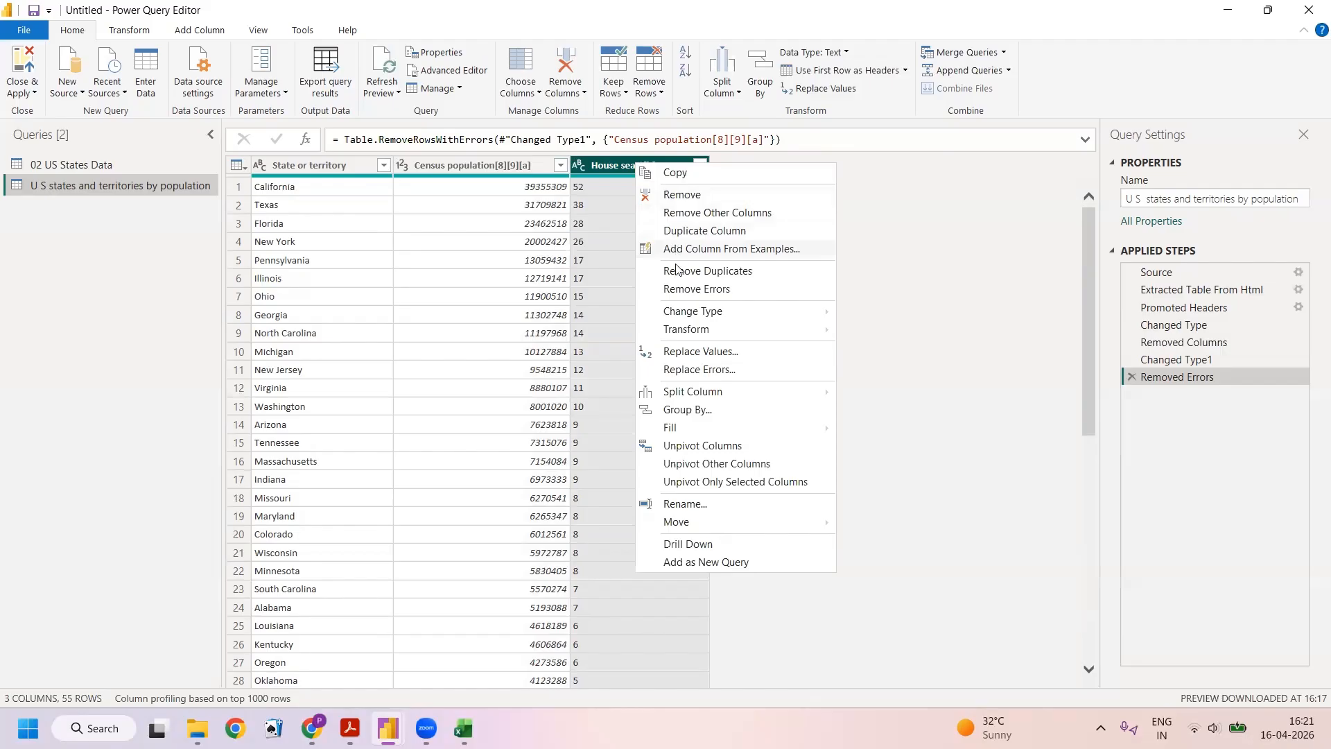
{"action": "mouse_move", "coordinate": [729, 328]}
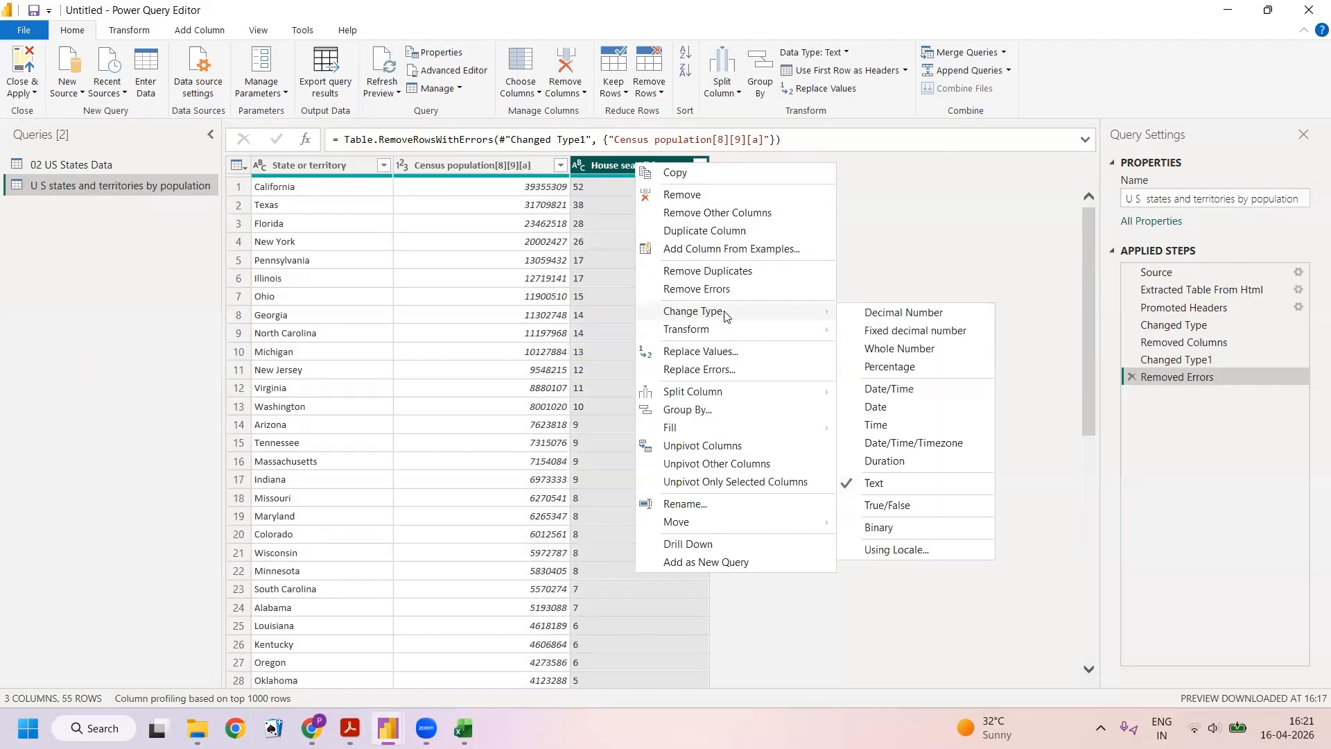
{"action": "left_click", "coordinate": [876, 349]}
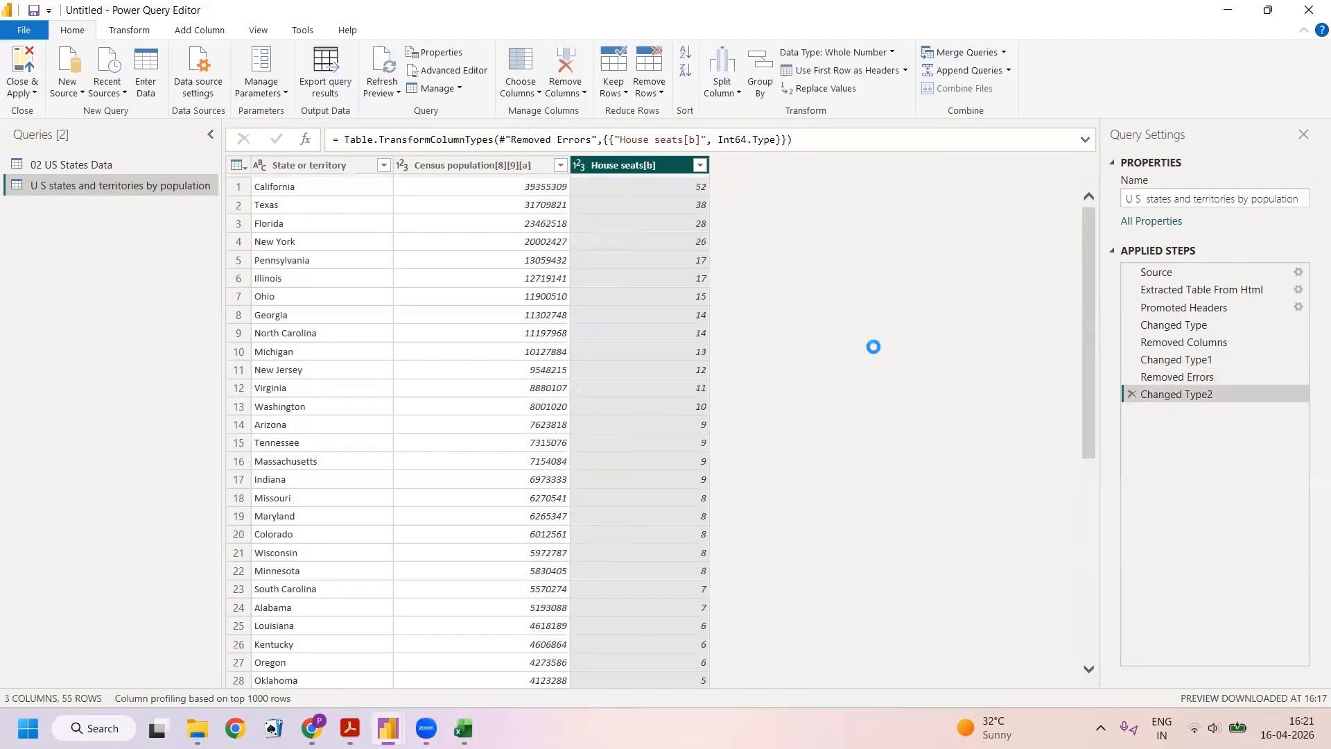
{"action": "right_click", "coordinate": [665, 163]}
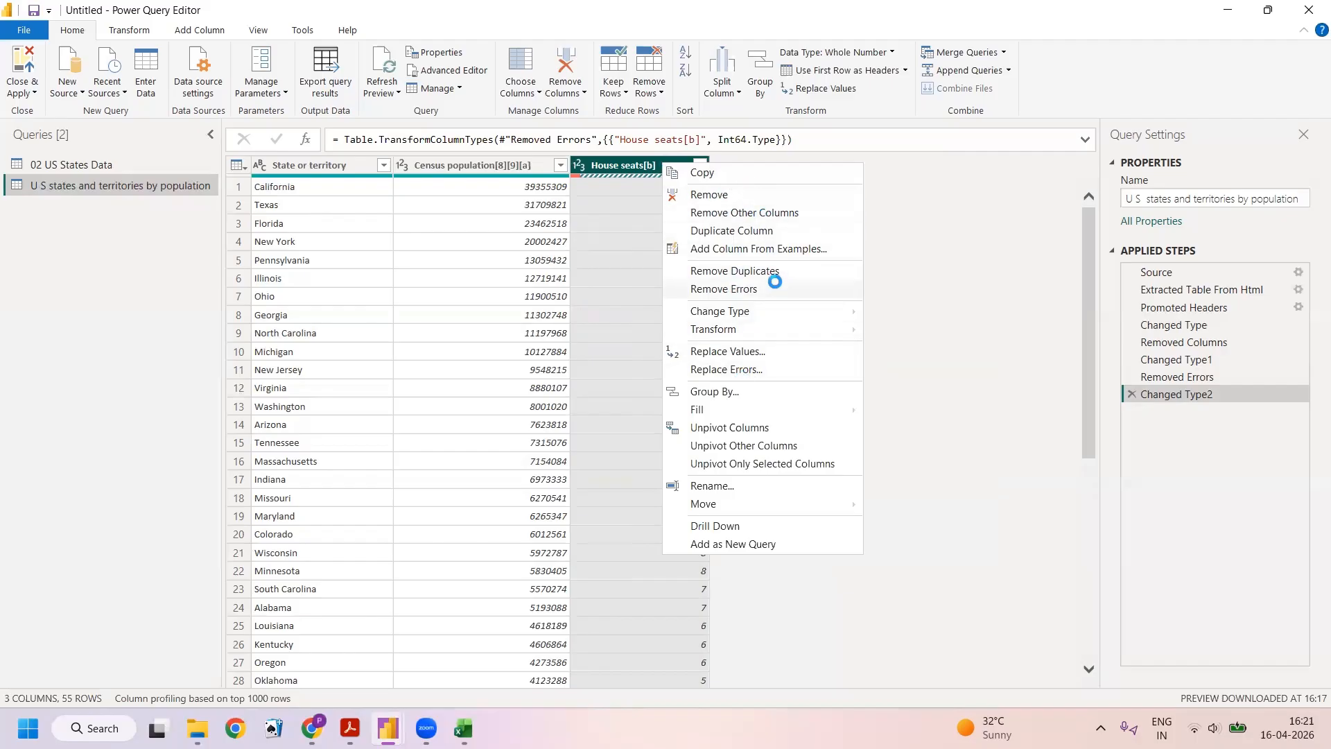
{"action": "left_click", "coordinate": [739, 288]}
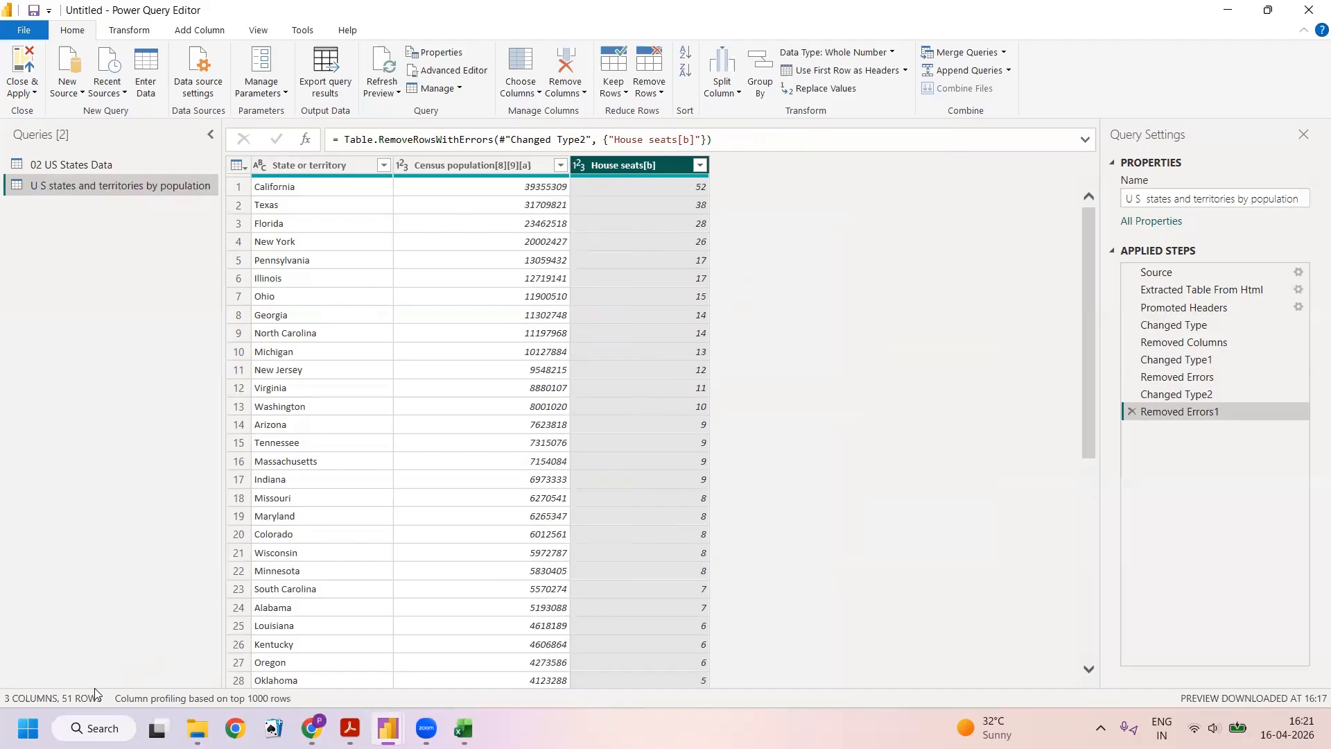
Remove 1 row from the bottom of the table to drop the total row "The 50 states".
{"action": "scroll", "coordinate": [439, 312], "scroll_direction": "down", "scroll_amount": 8}
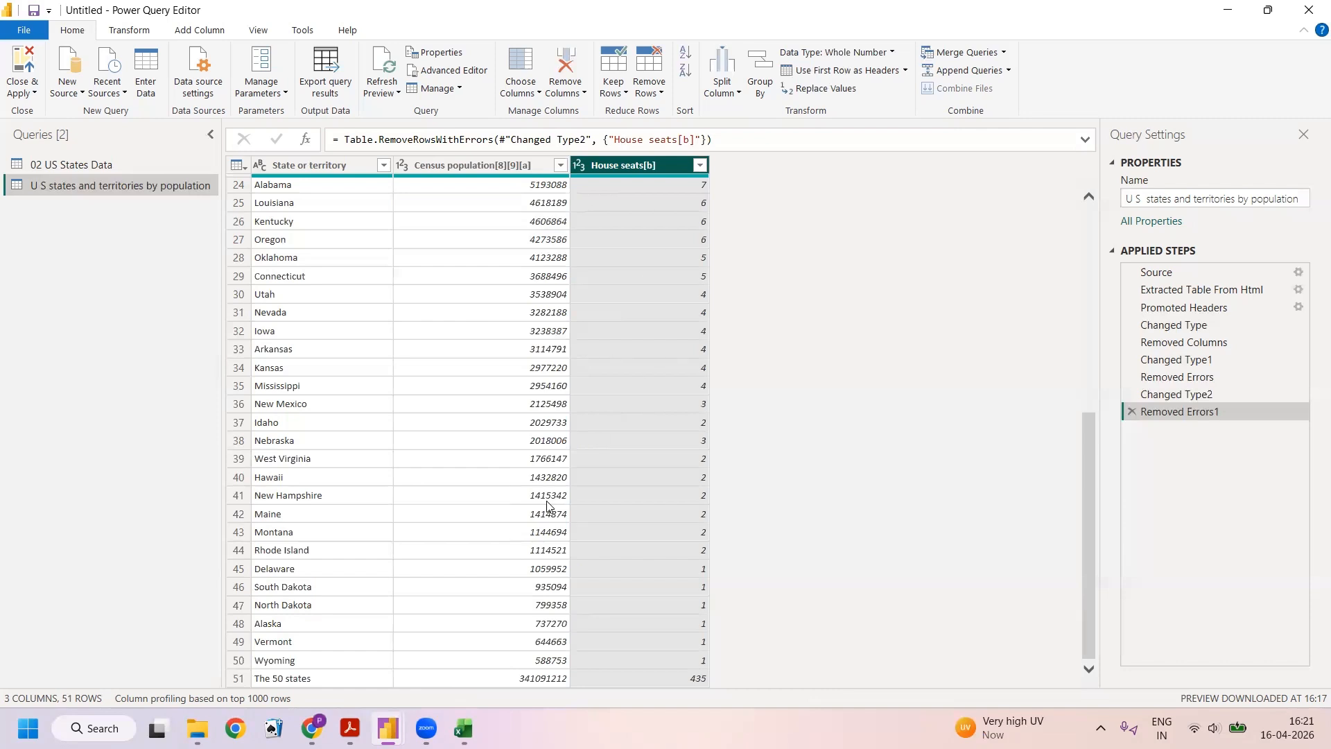
{"action": "left_click", "coordinate": [653, 70]}
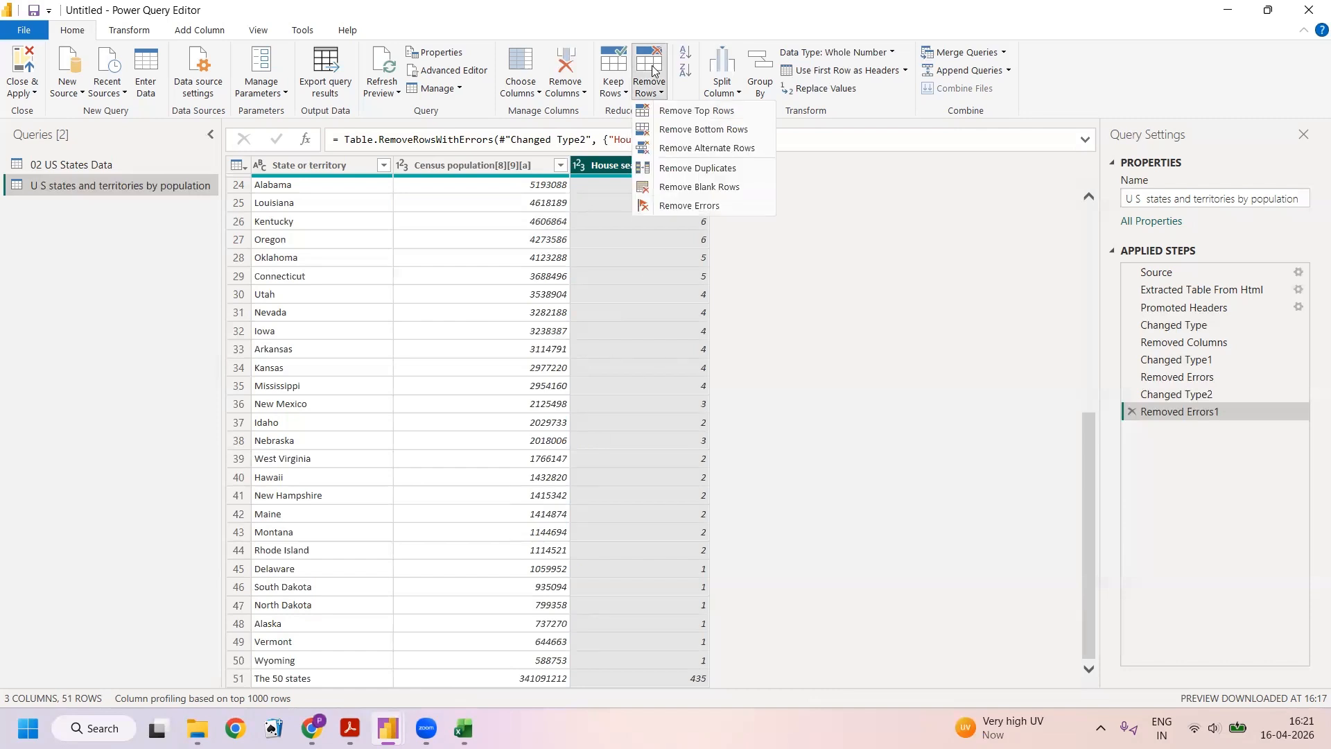
{"action": "left_click", "coordinate": [691, 132]}
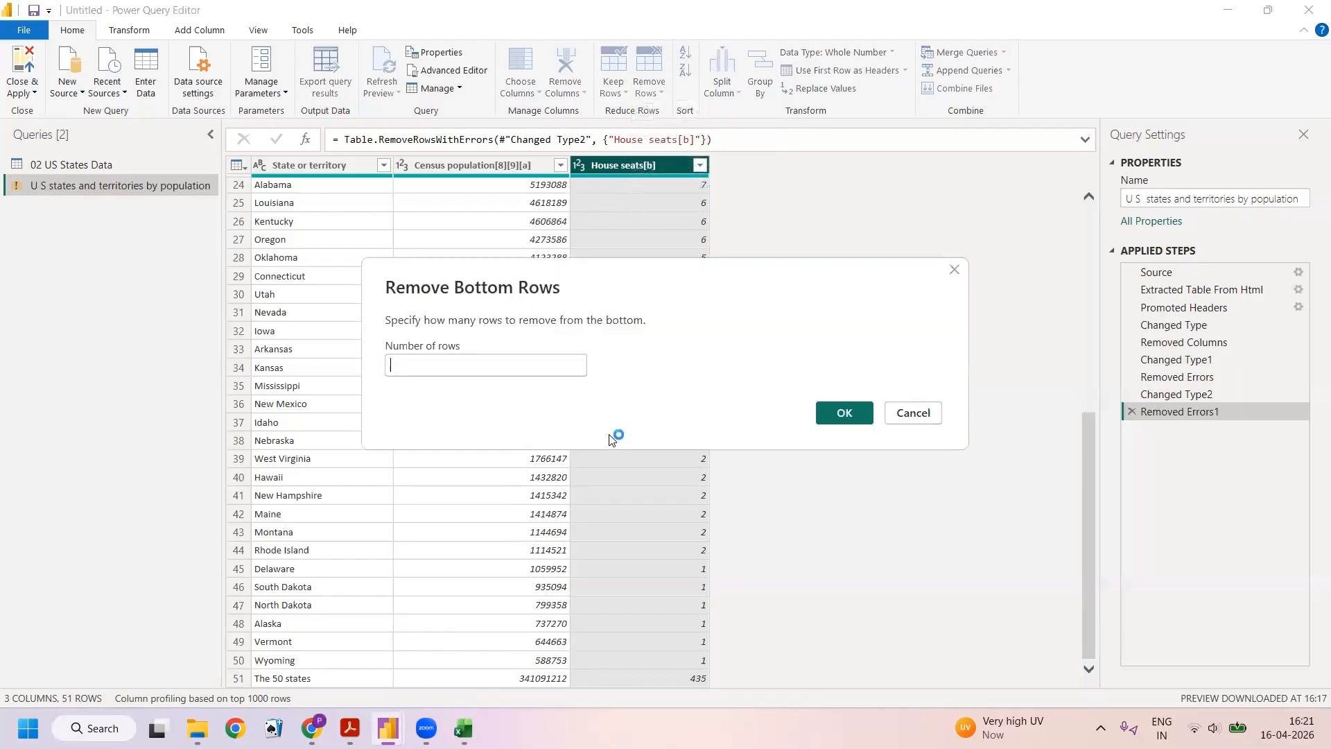
{"action": "type", "text": "1"}
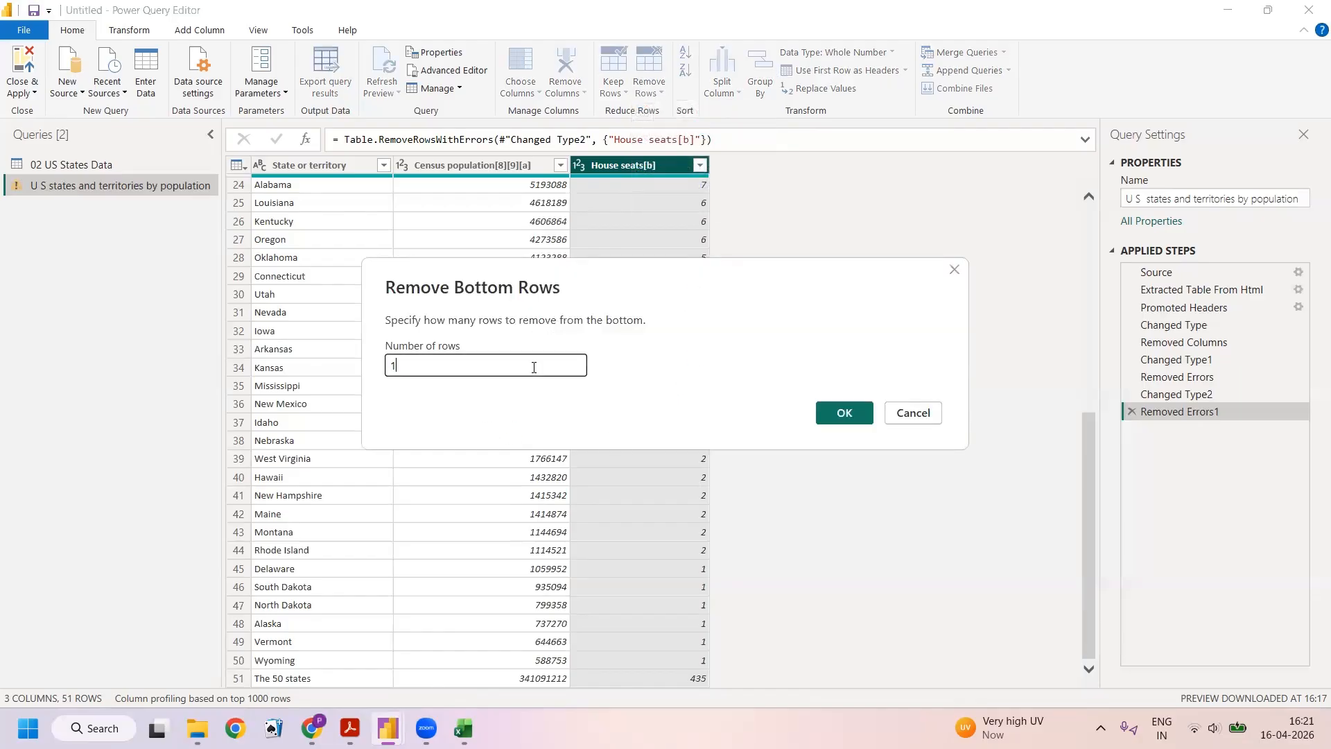
{"action": "left_click", "coordinate": [845, 414]}
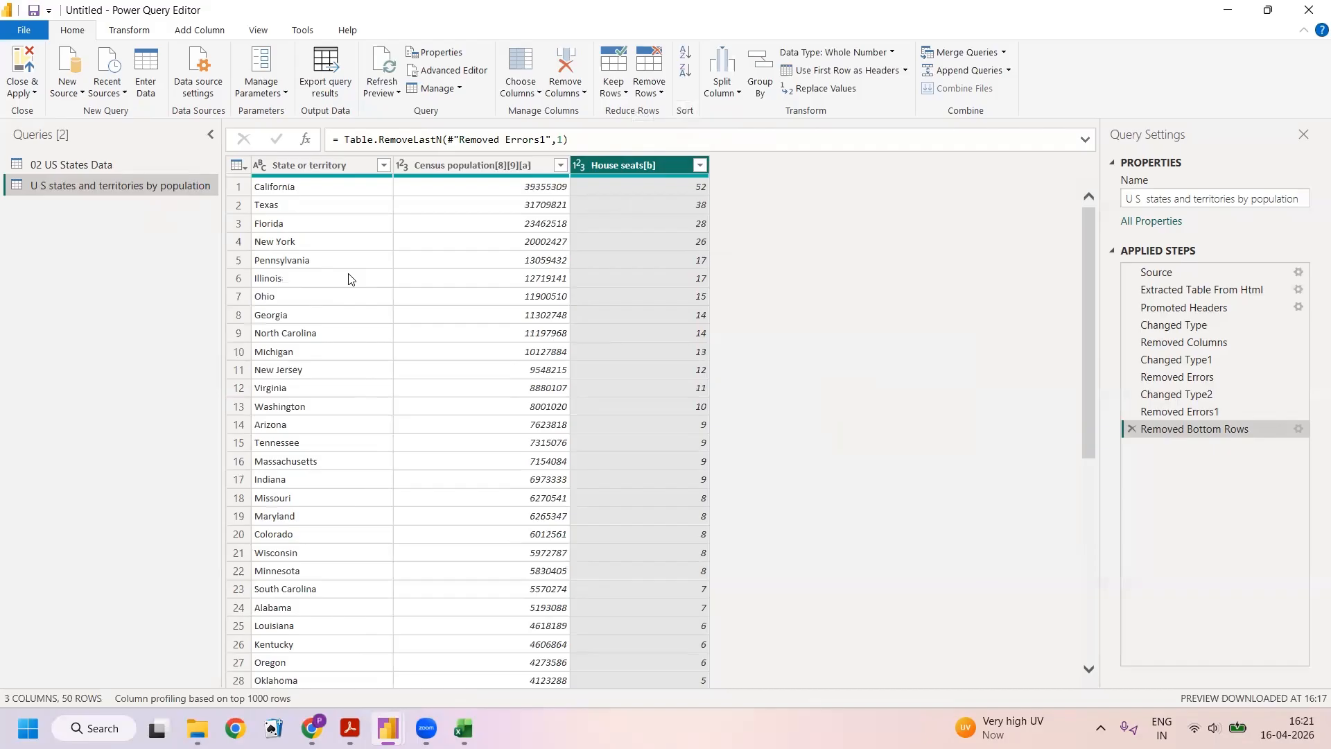
Rename the State or territory column to "State".
{"action": "right_click", "coordinate": [334, 167]}
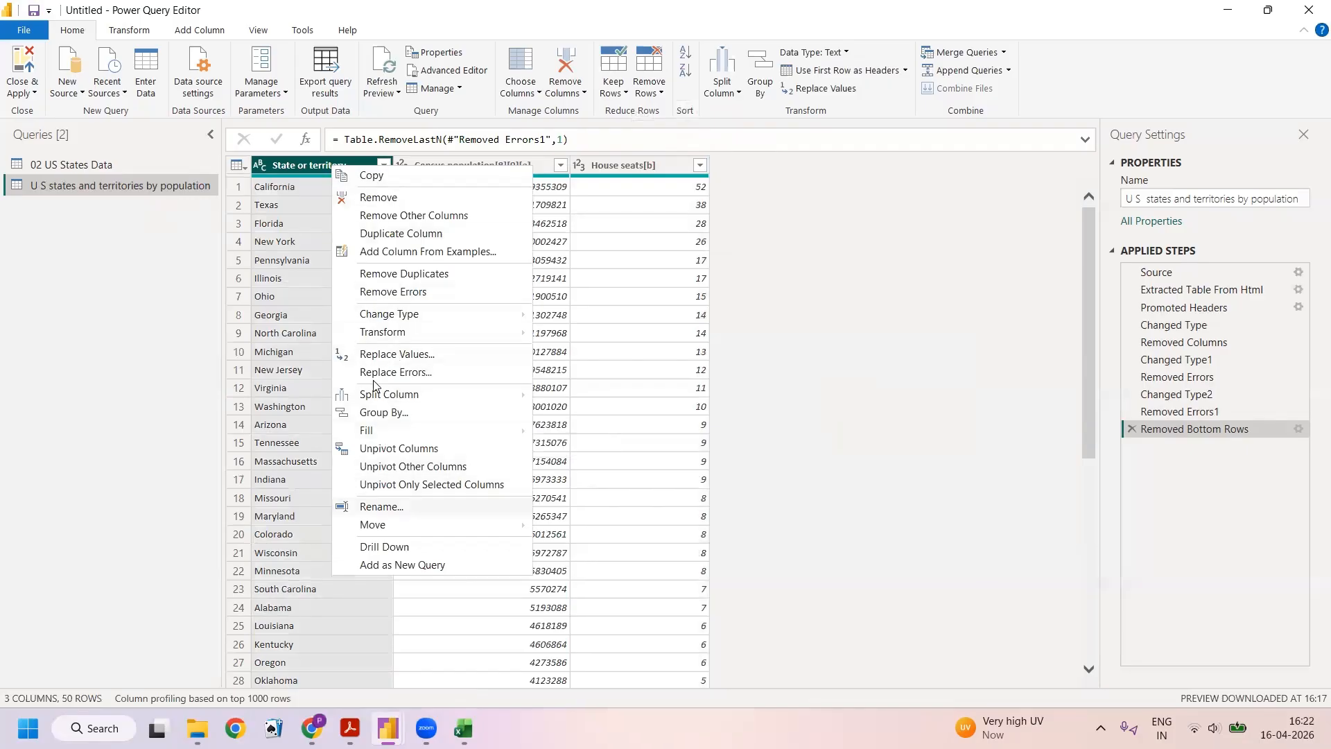
{"action": "left_click", "coordinate": [396, 509]}
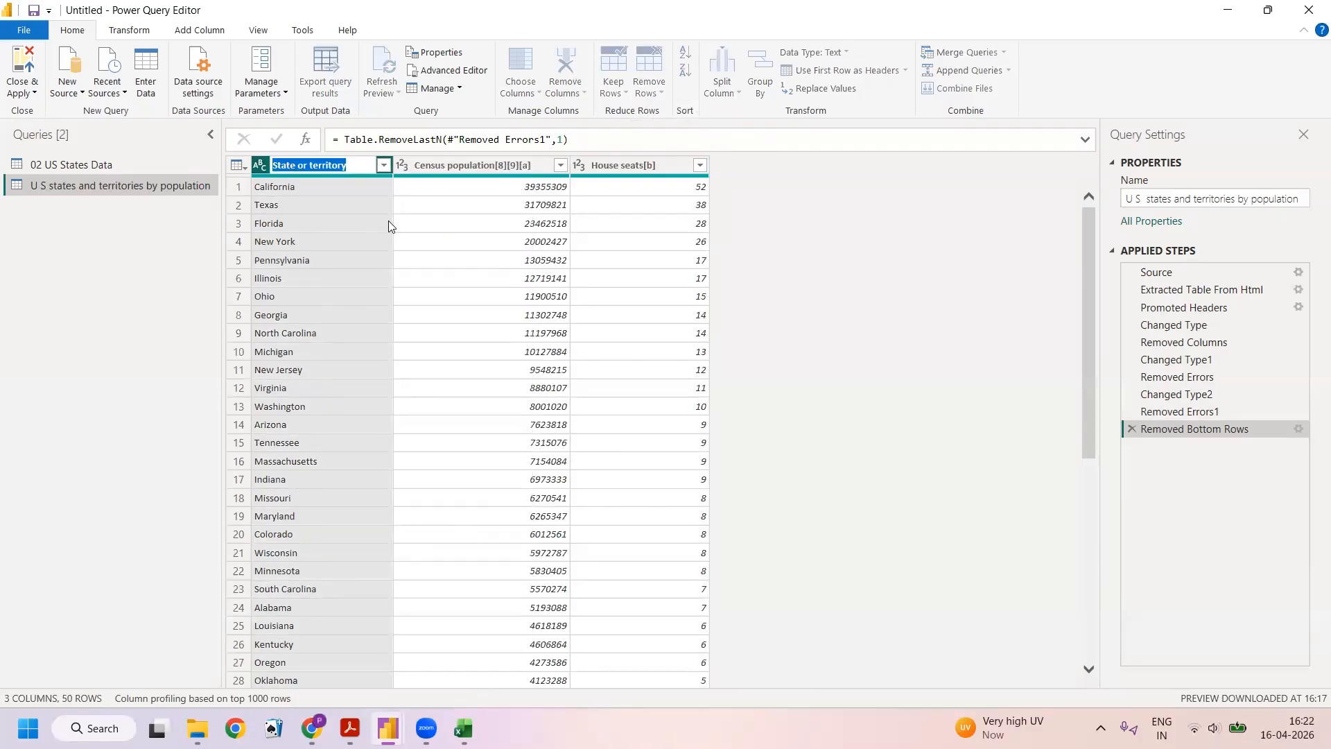
{"action": "left_click", "coordinate": [363, 169]}
{"action": "key", "text": "BackSpace"}
{"action": "key", "text": "BackSpace"}
{"action": "key", "text": "BackSpace"}
{"action": "key", "text": "BackSpace"}
{"action": "key", "text": "BackSpace"}
{"action": "key", "text": "BackSpace"}
{"action": "key", "text": "BackSpace"}
{"action": "key", "text": "BackSpace"}
{"action": "key", "text": "BackSpace"}
{"action": "key", "text": "BackSpace"}
{"action": "key", "text": "BackSpace"}
{"action": "key", "text": "BackSpace"}
{"action": "key", "text": "Return"}
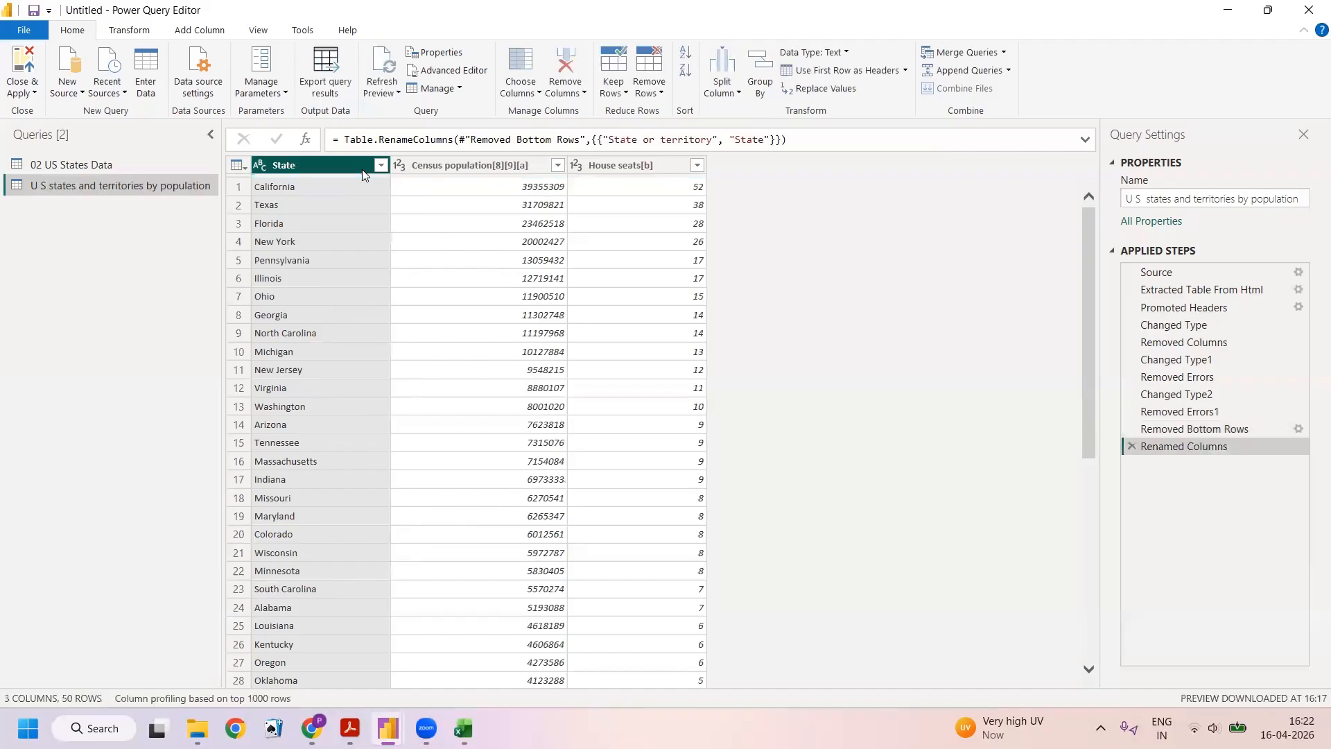
Rename the Census population[8][9][a] column to "Population".
{"action": "left_click", "coordinate": [451, 166]}
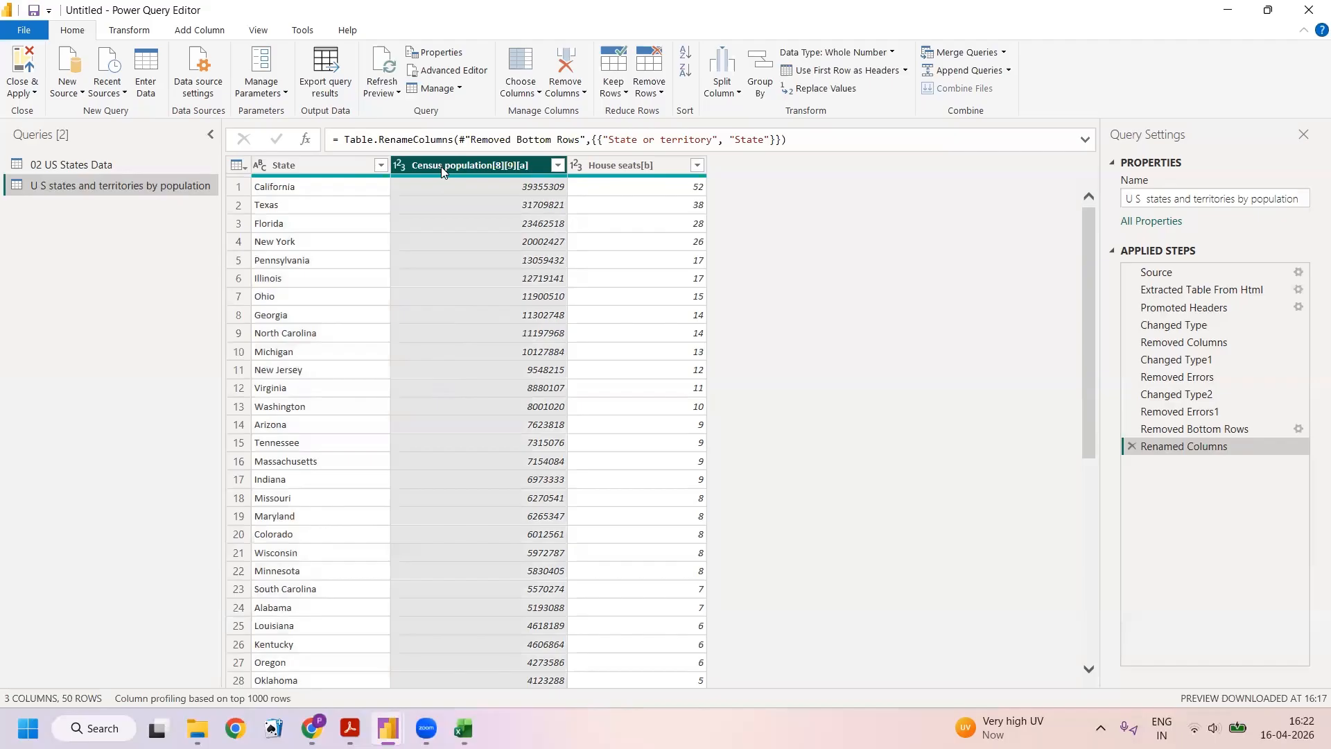
{"action": "right_click", "coordinate": [443, 172]}
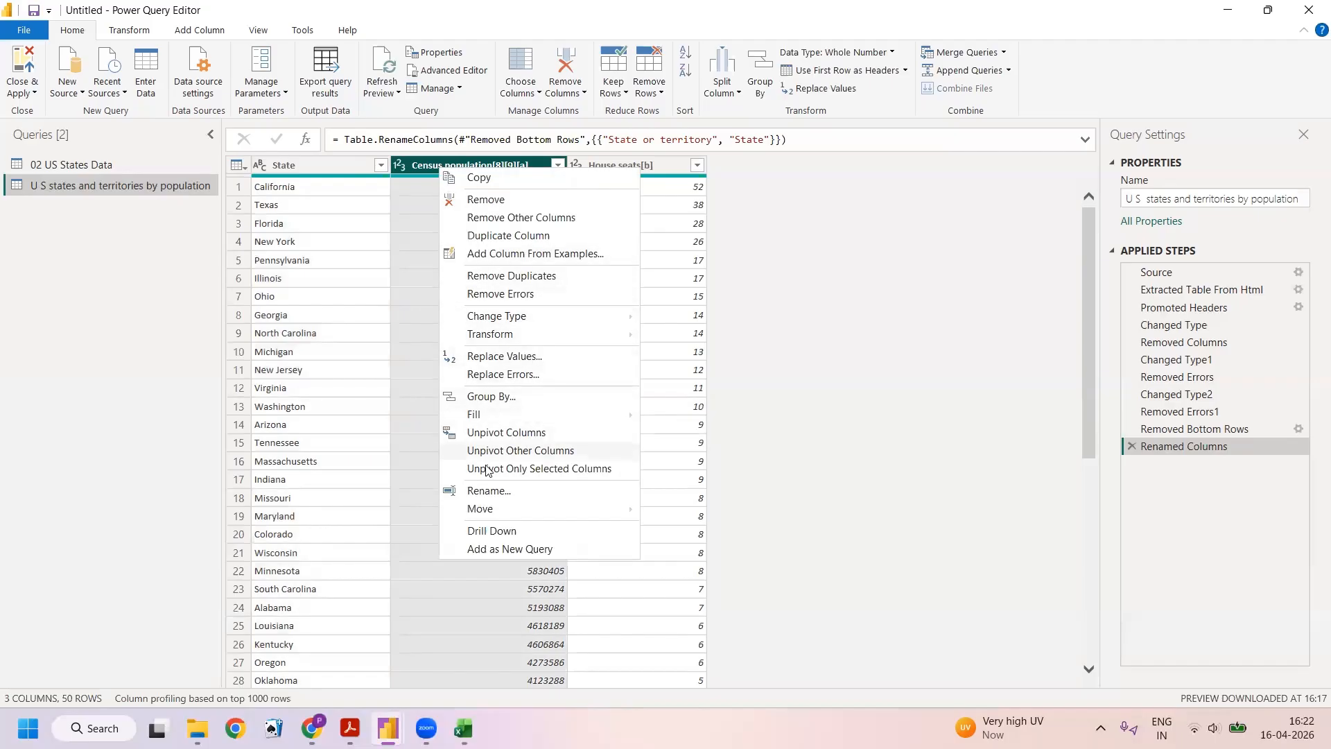
{"action": "left_click", "coordinate": [488, 491]}
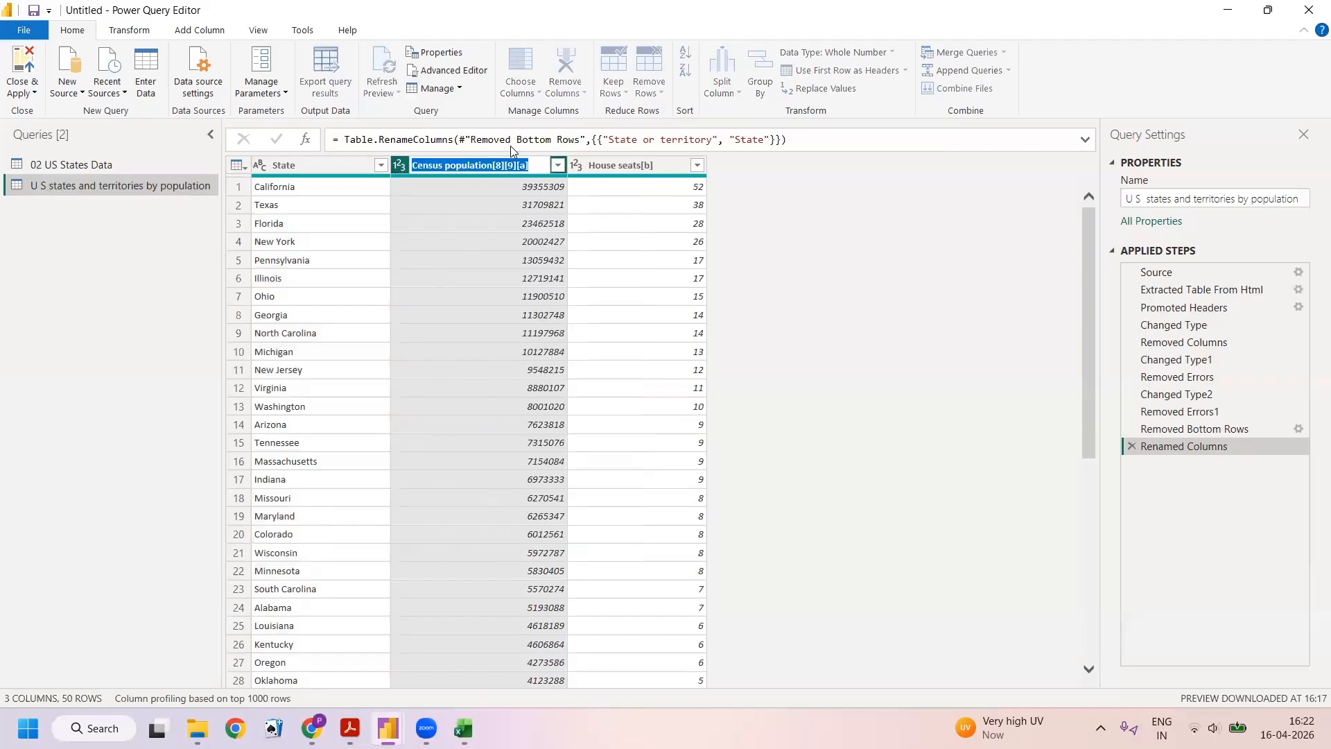
{"action": "left_click", "coordinate": [539, 167]}
{"action": "key", "text": "BackSpace"}
{"action": "key", "text": "BackSpace"}
{"action": "key", "text": "BackSpace"}
{"action": "key", "text": "BackSpace"}
{"action": "key", "text": "BackSpace"}
{"action": "key", "text": "BackSpace"}
{"action": "key", "text": "BackSpace"}
{"action": "key", "text": "BackSpace"}
{"action": "key", "text": "BackSpace"}
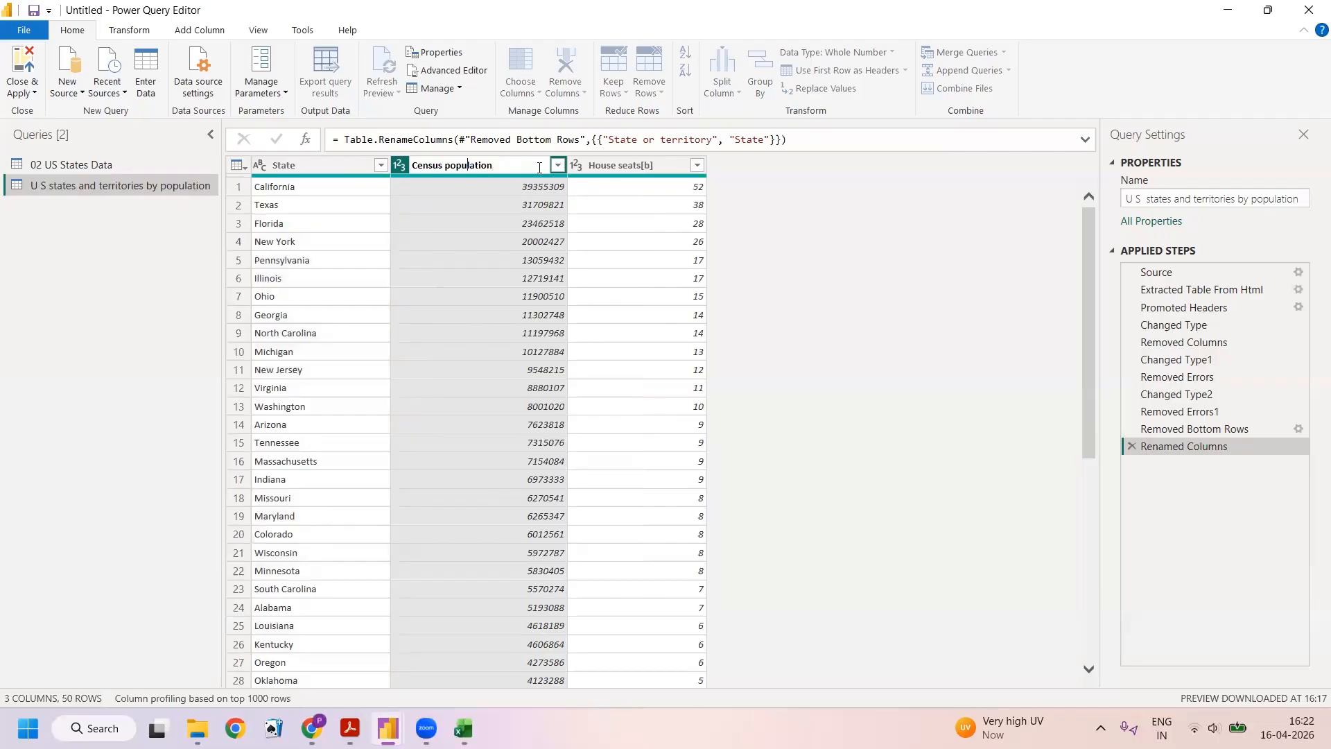
{"action": "key", "text": "Delete"}
{"action": "key", "text": "Delete"}
{"action": "key", "text": "Delete"}
{"action": "key", "text": "Delete"}
{"action": "key", "text": "Delete"}
{"action": "key", "text": "Delete"}
{"action": "key", "text": "Delete"}
{"action": "key", "text": "Delete"}
{"action": "type", "text": "P"}
{"action": "key", "text": "Return"}
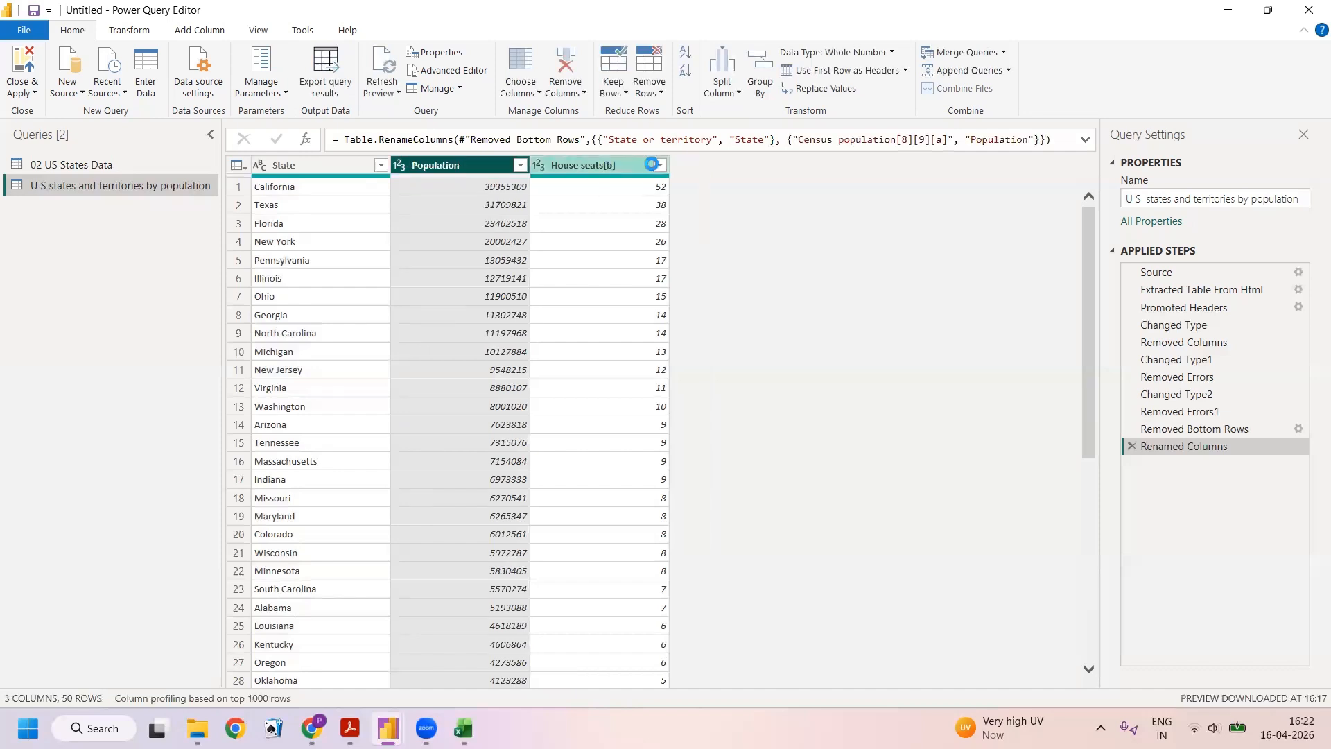
Rename the House seats[b] column to "House Seats".
{"action": "right_click", "coordinate": [603, 165]}
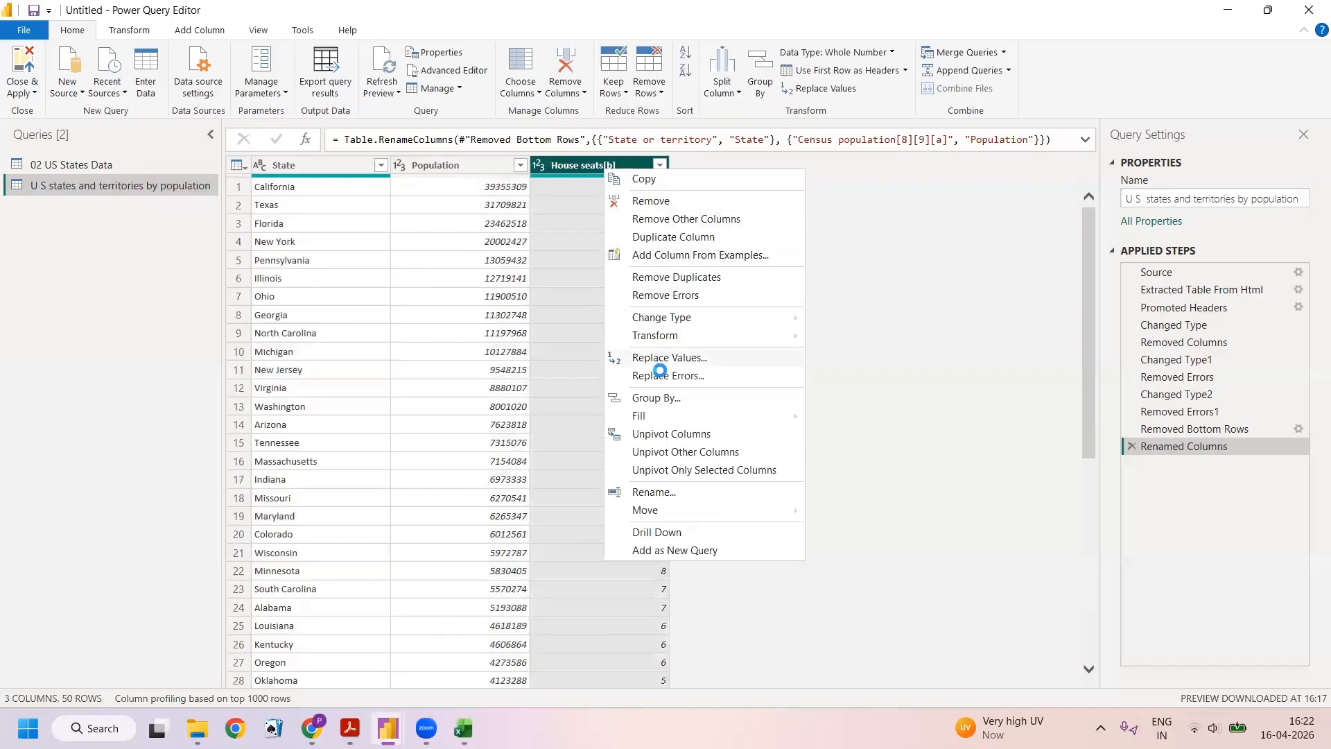
{"action": "left_click", "coordinate": [651, 491]}
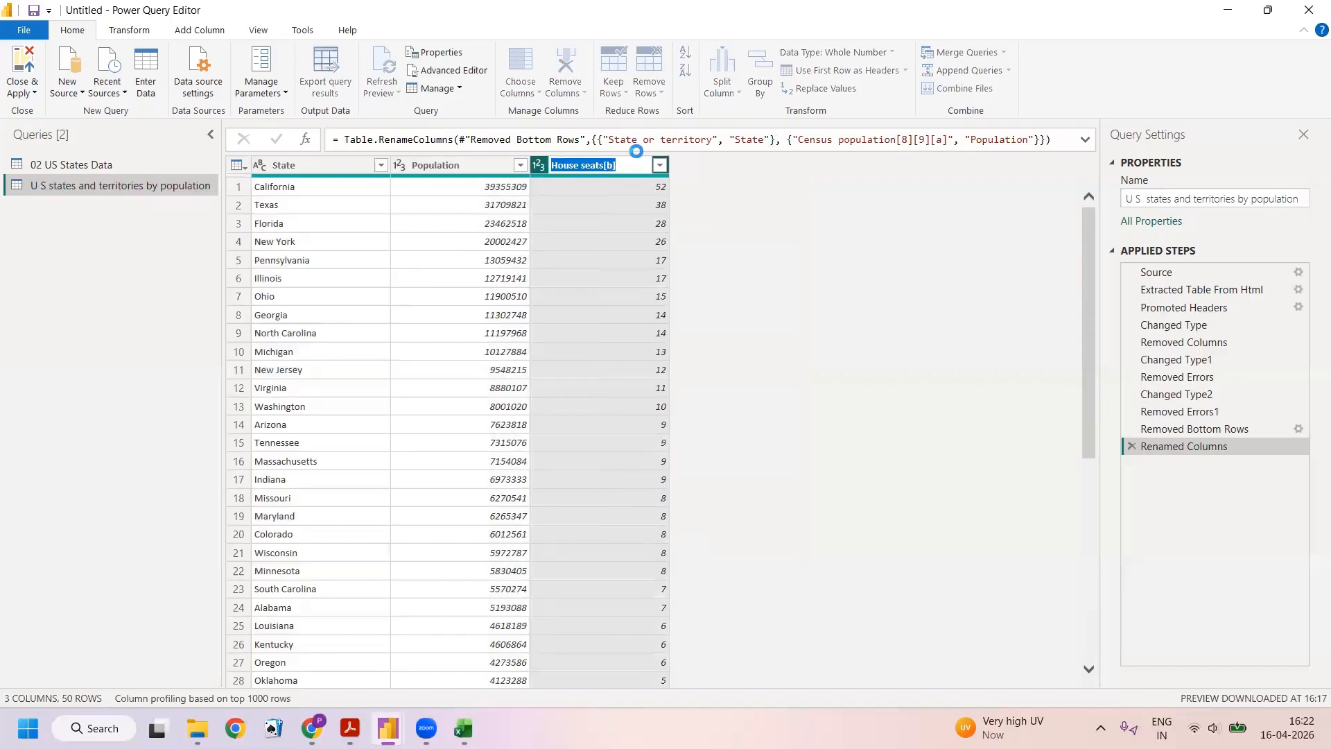
{"action": "left_click", "coordinate": [620, 168]}
{"action": "key", "text": "BackSpace"}
{"action": "key", "text": "BackSpace"}
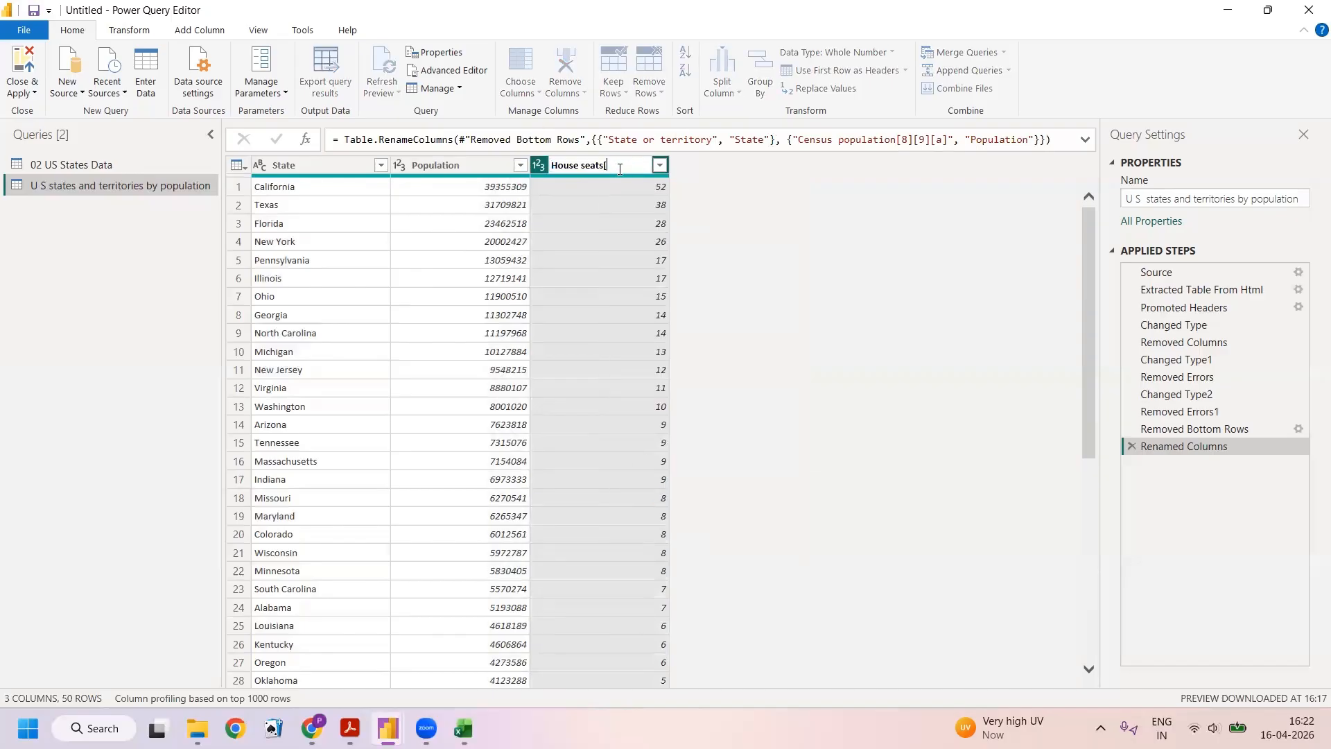
{"action": "key", "text": "BackSpace"}
{"action": "type", "text": "S"}
{"action": "left_click", "coordinate": [779, 302]}
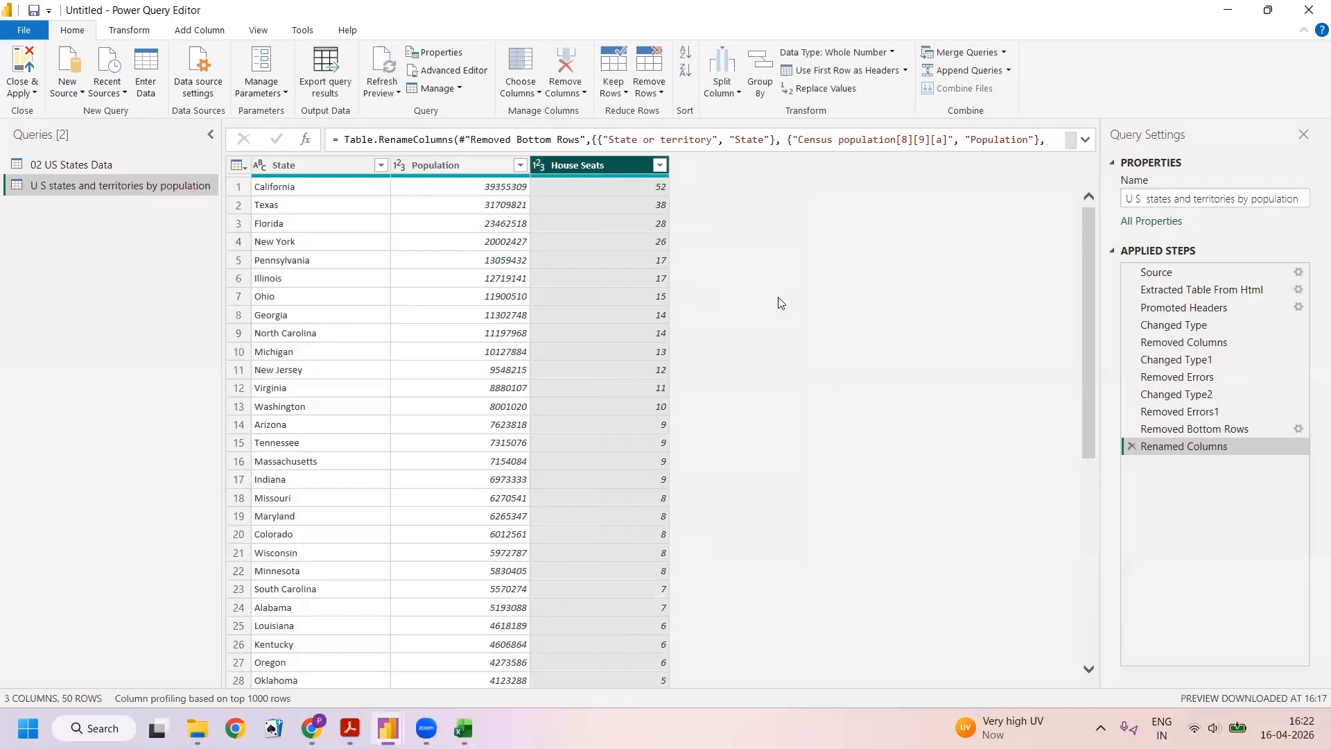
Apply the query changes to load the data into Power BI Desktop, and view the 02 US States Data and population tables in turn.
{"action": "left_click", "coordinate": [26, 73]}
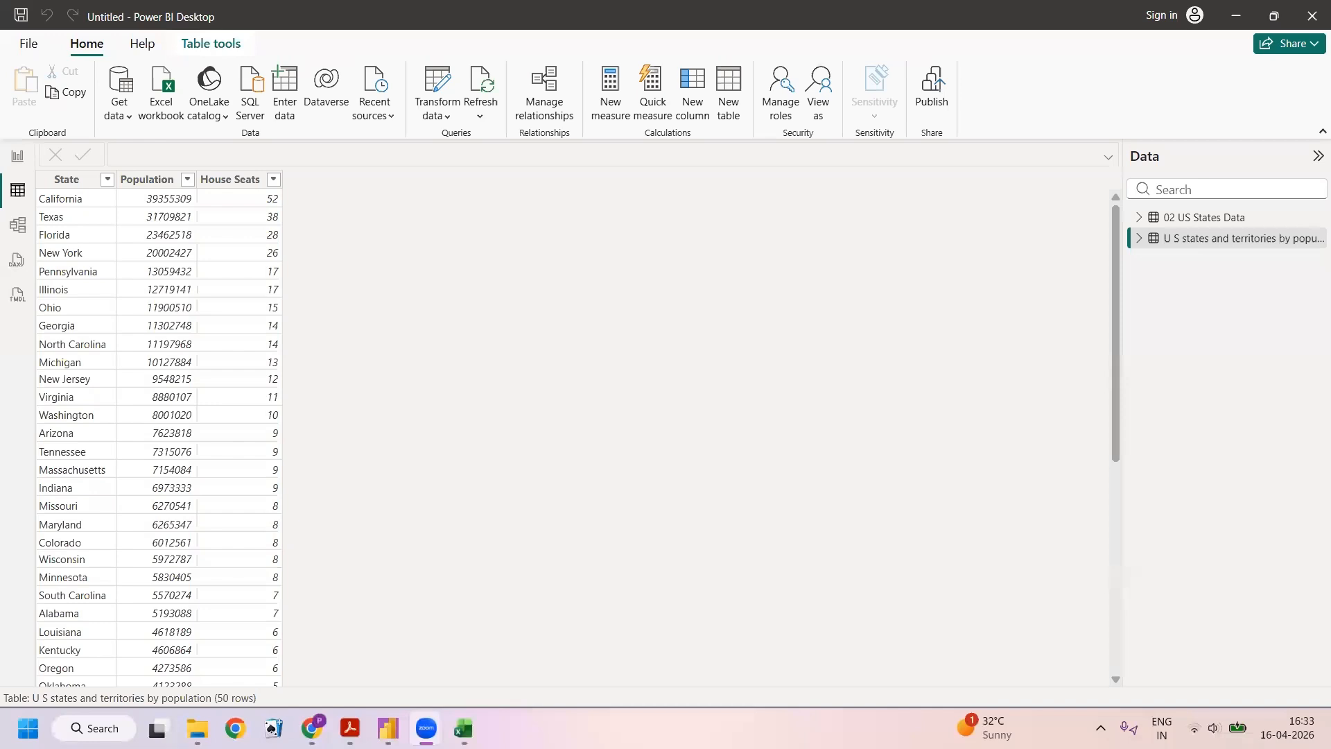
{"action": "left_click", "coordinate": [388, 728]}
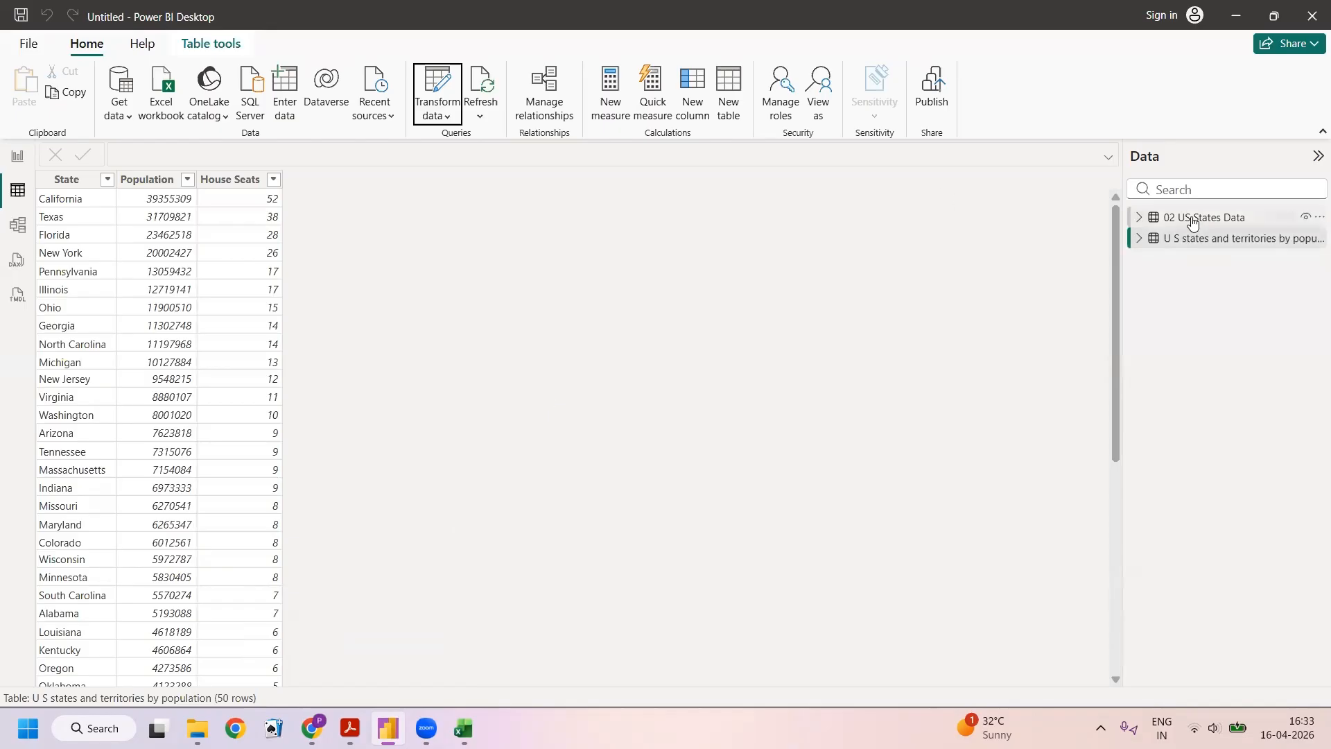
{"action": "mouse_move", "coordinate": [1192, 222]}
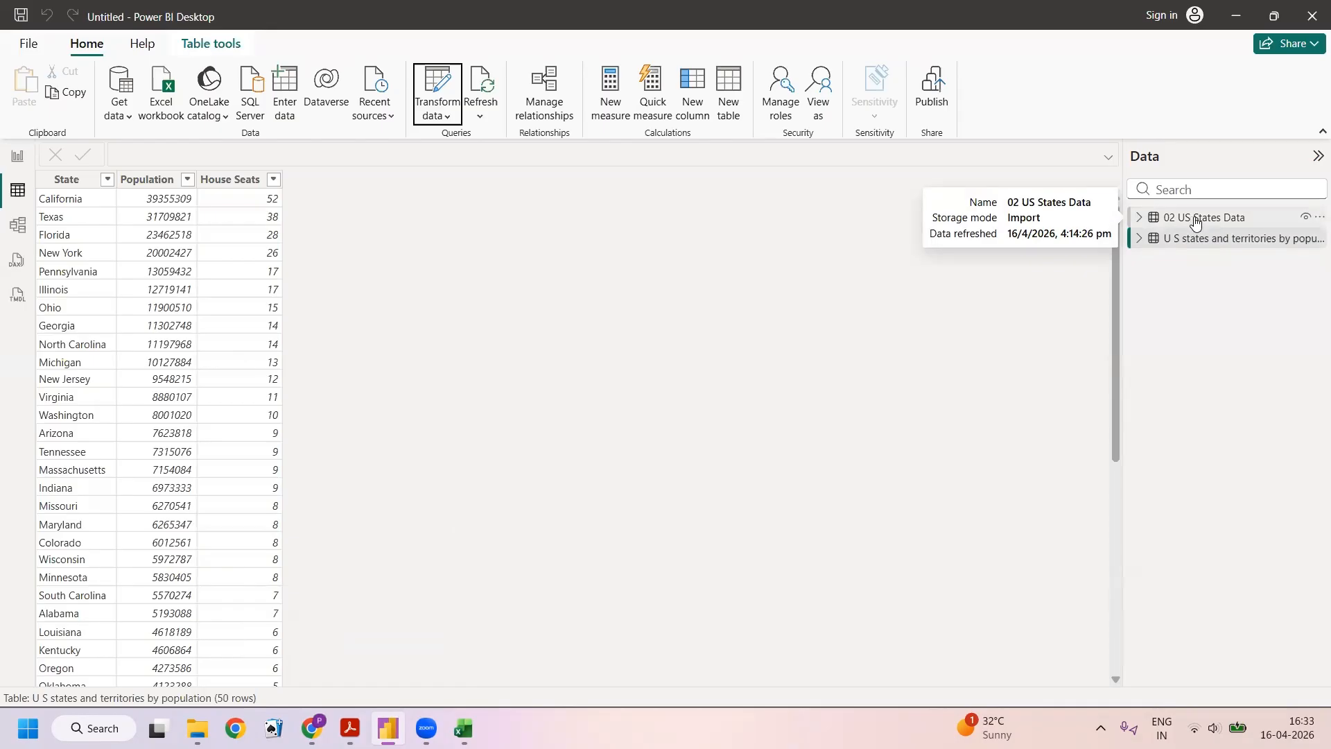
{"action": "left_click", "coordinate": [1195, 220]}
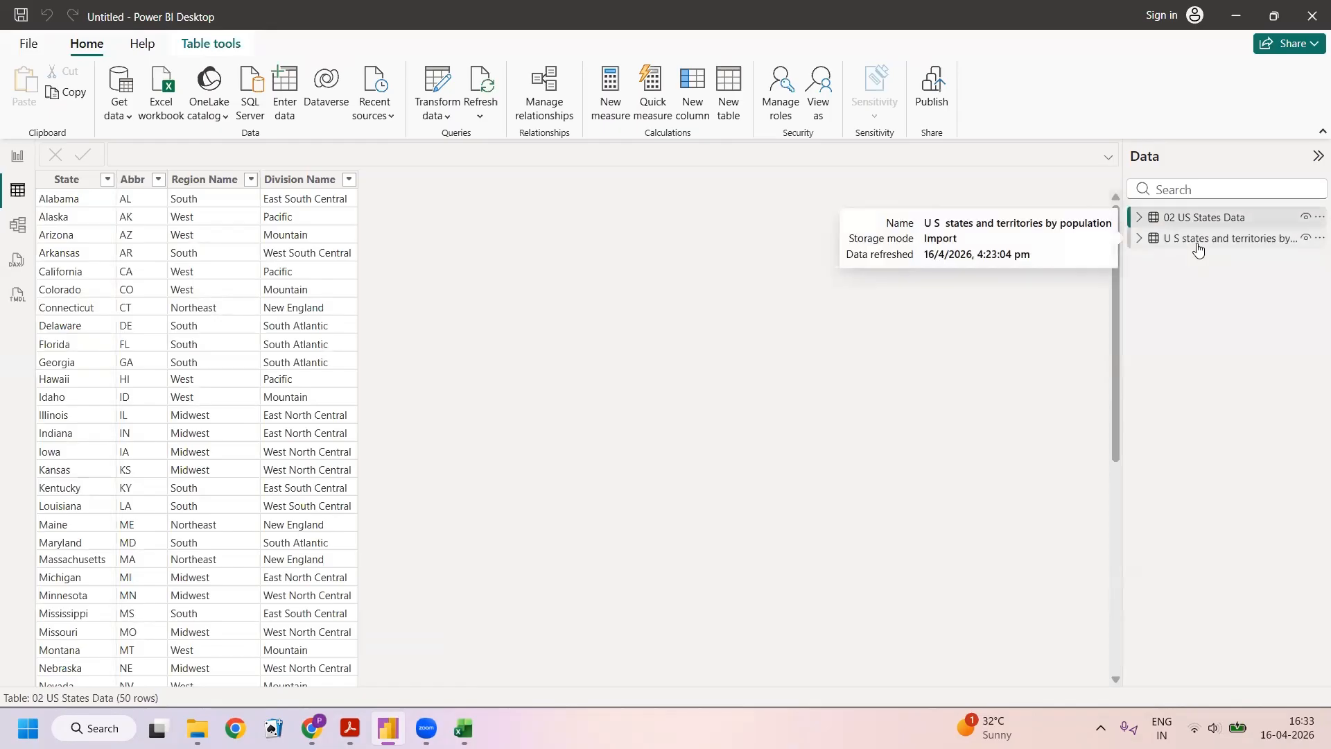
{"action": "left_click", "coordinate": [1198, 248]}
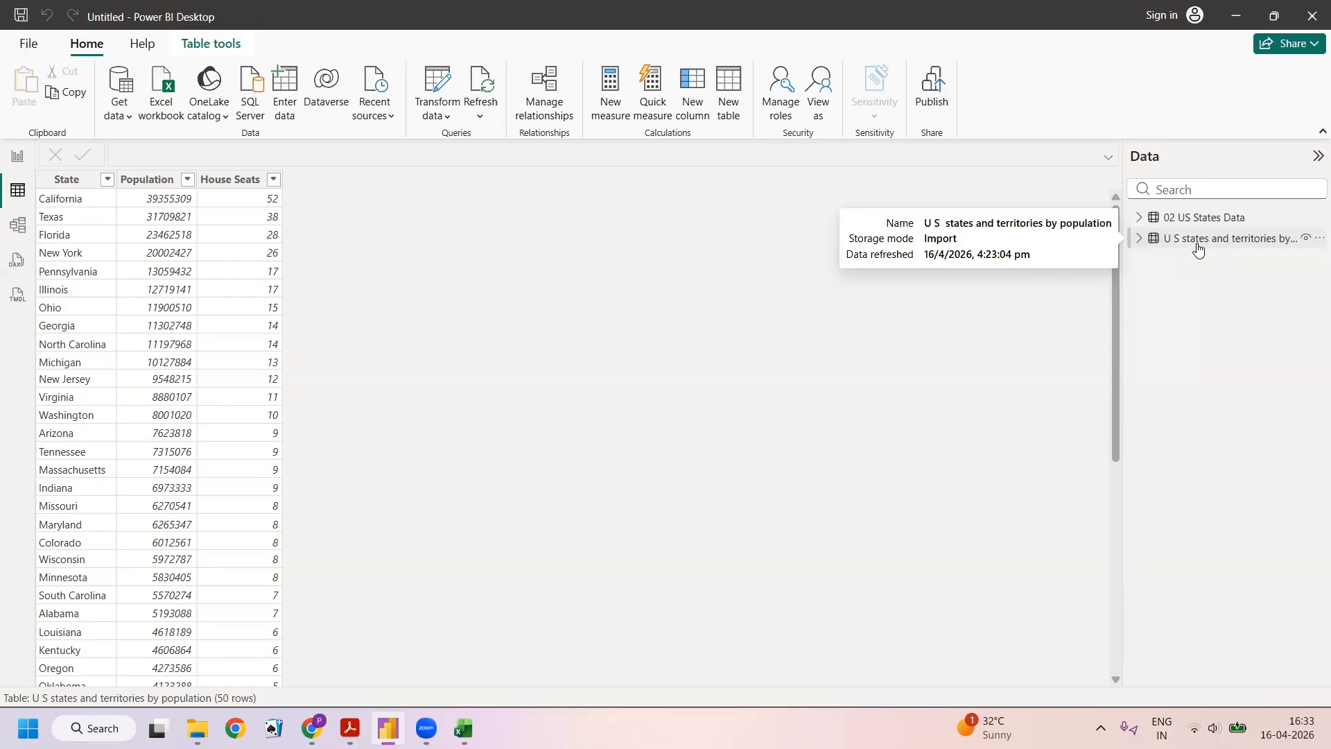
View the population and 02 US States Data tables, and reopen the Power Query Editor to transform the data.
{"action": "left_click", "coordinate": [1198, 247]}
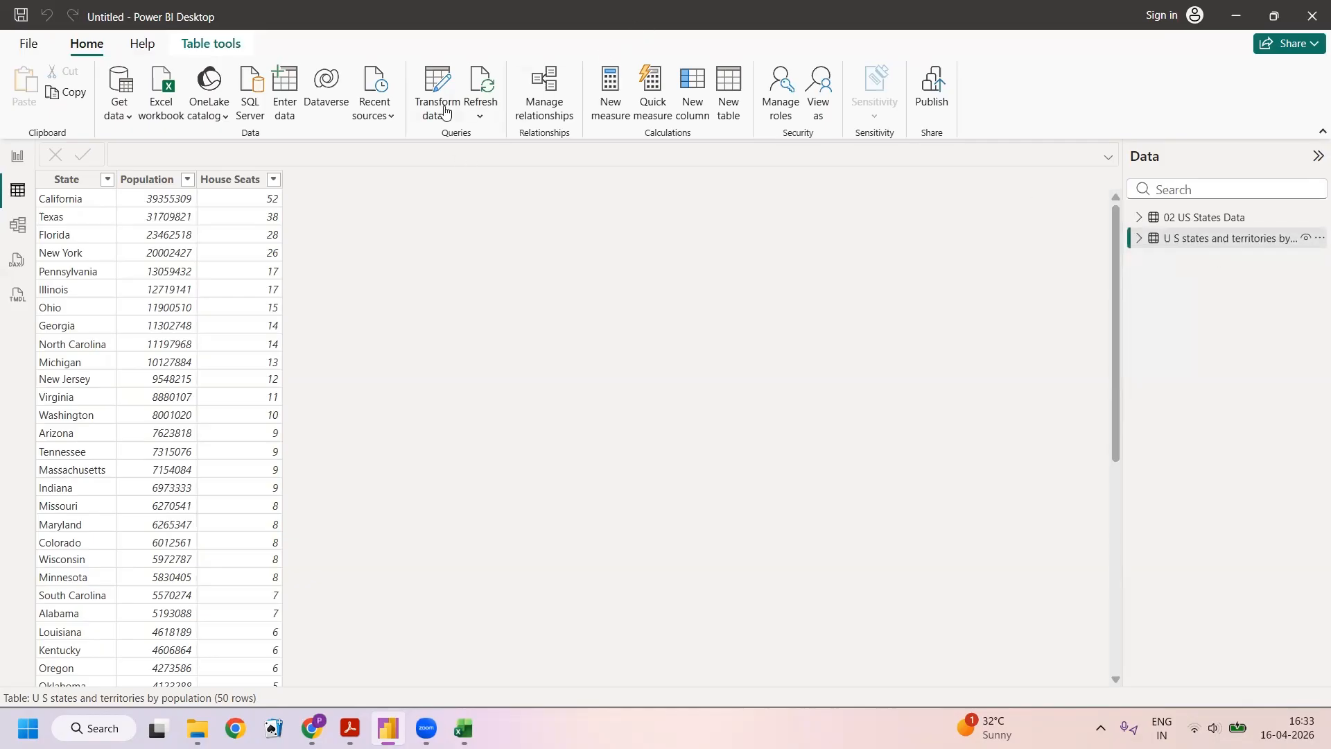
{"action": "left_click", "coordinate": [1184, 226]}
{"action": "left_click", "coordinate": [1184, 226]}
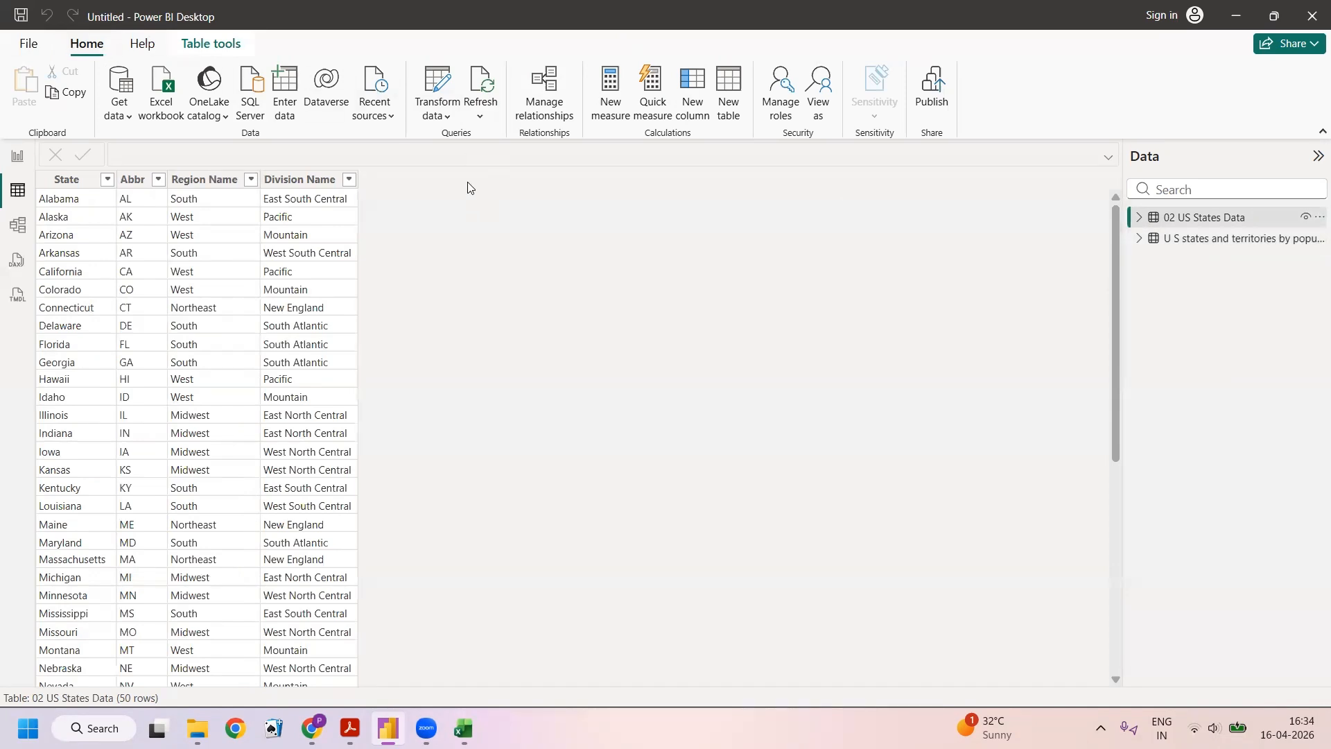
{"action": "left_click", "coordinate": [438, 106]}
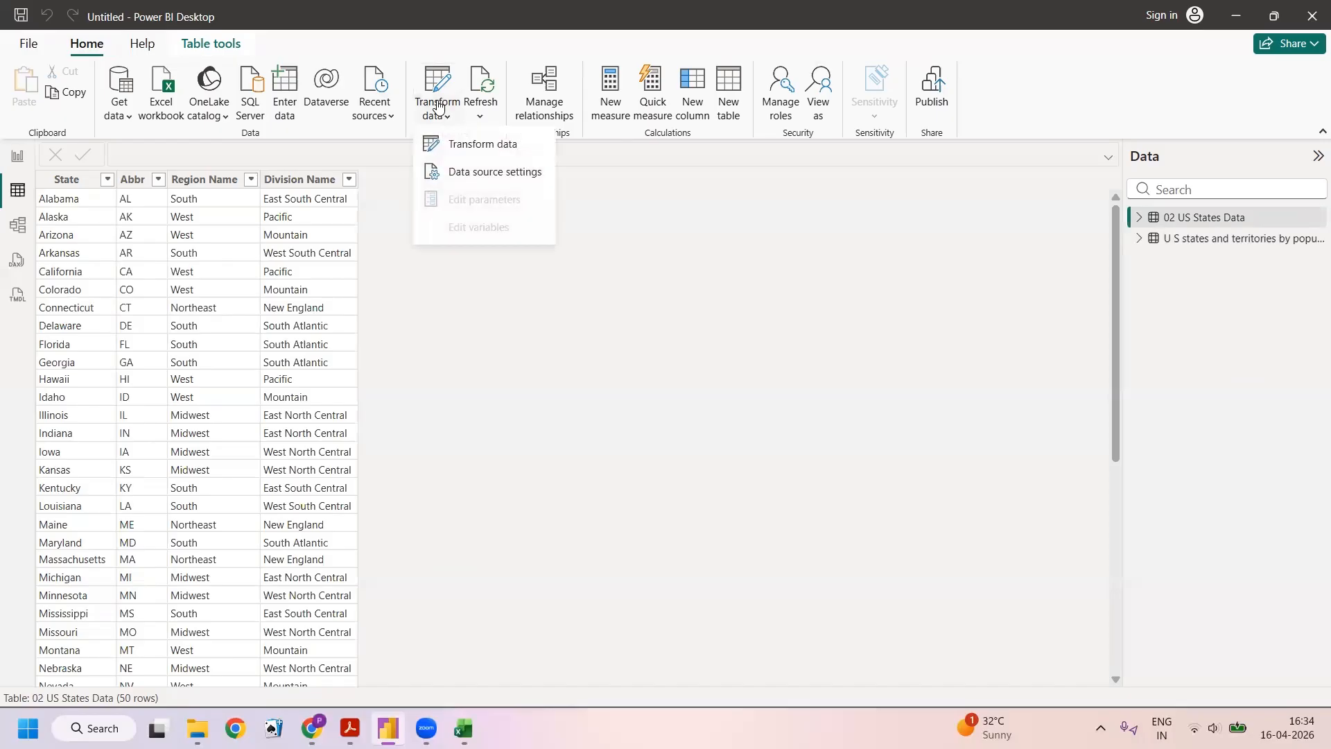
{"action": "left_click", "coordinate": [454, 145]}
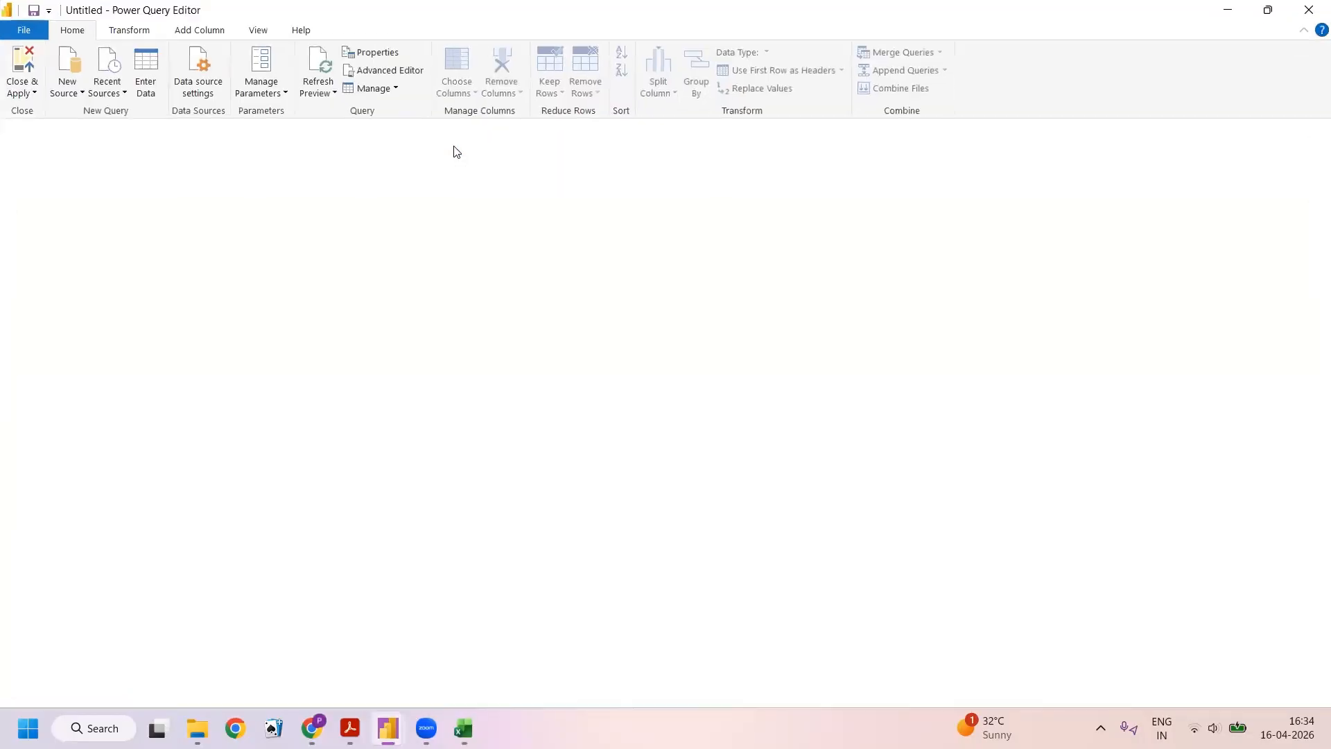
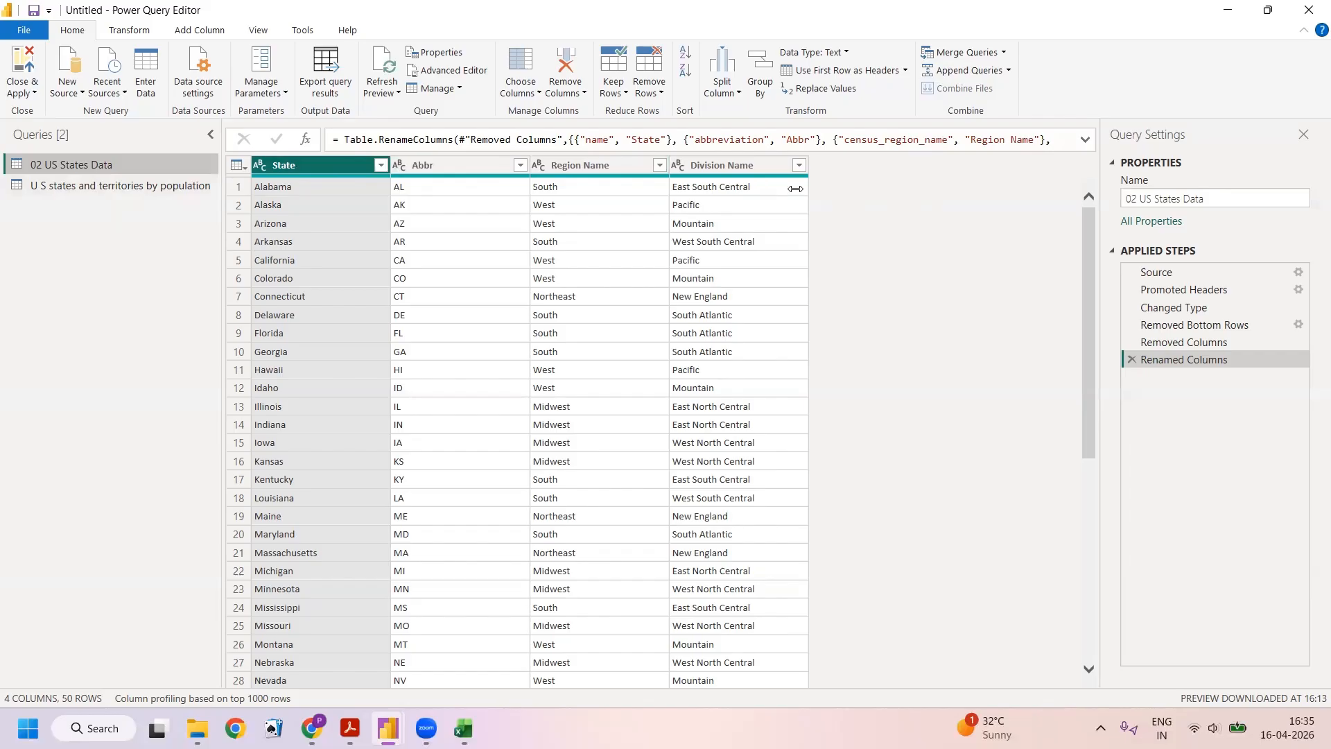
Set up a merge of 02 US States Data with U S states and territories by population, matching on the State column of both tables.
{"action": "left_click", "coordinate": [62, 186]}
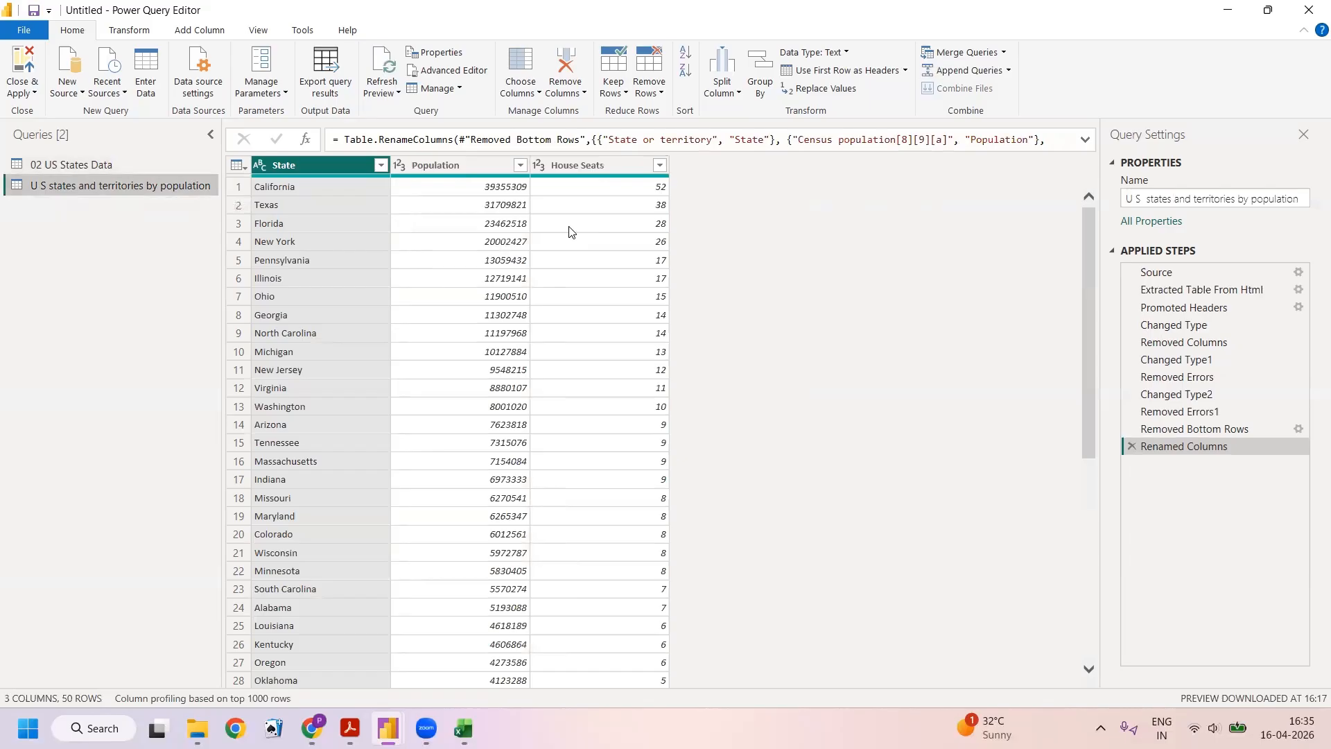
{"action": "left_click", "coordinate": [82, 167]}
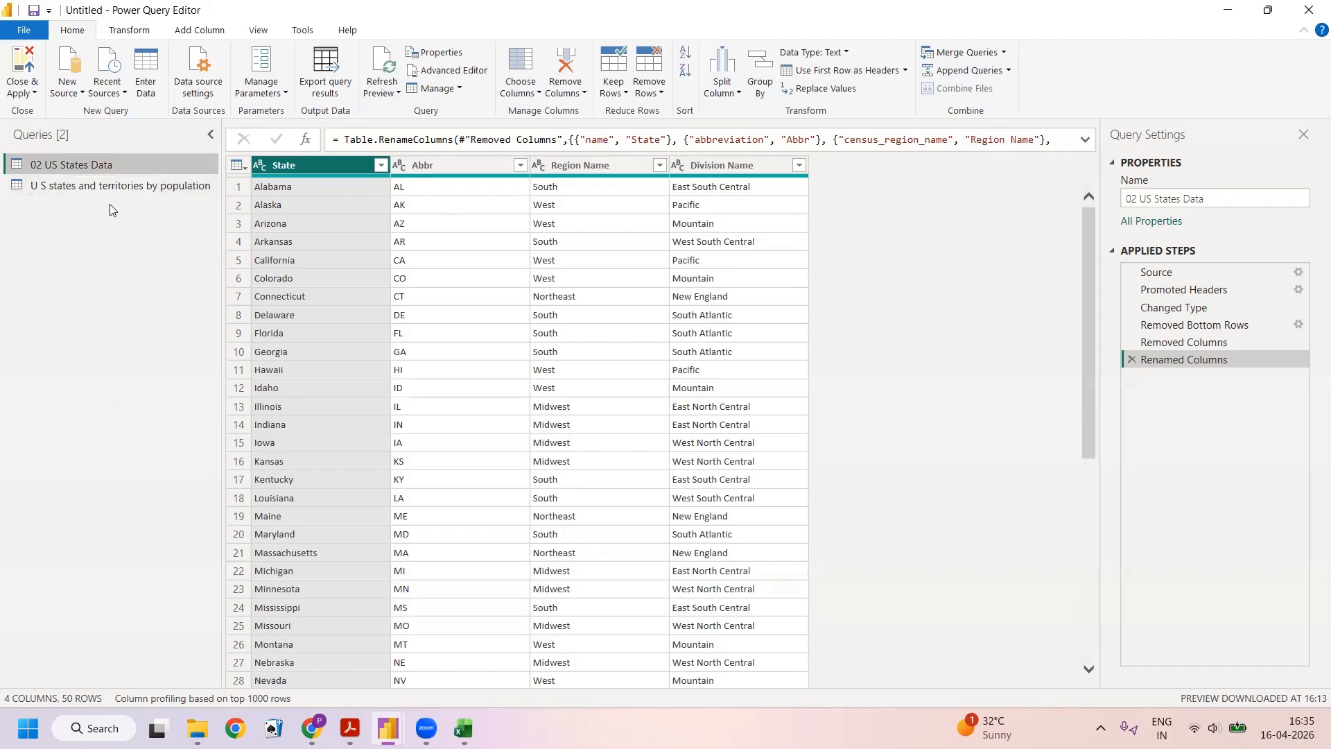
{"action": "left_click", "coordinate": [959, 54]}
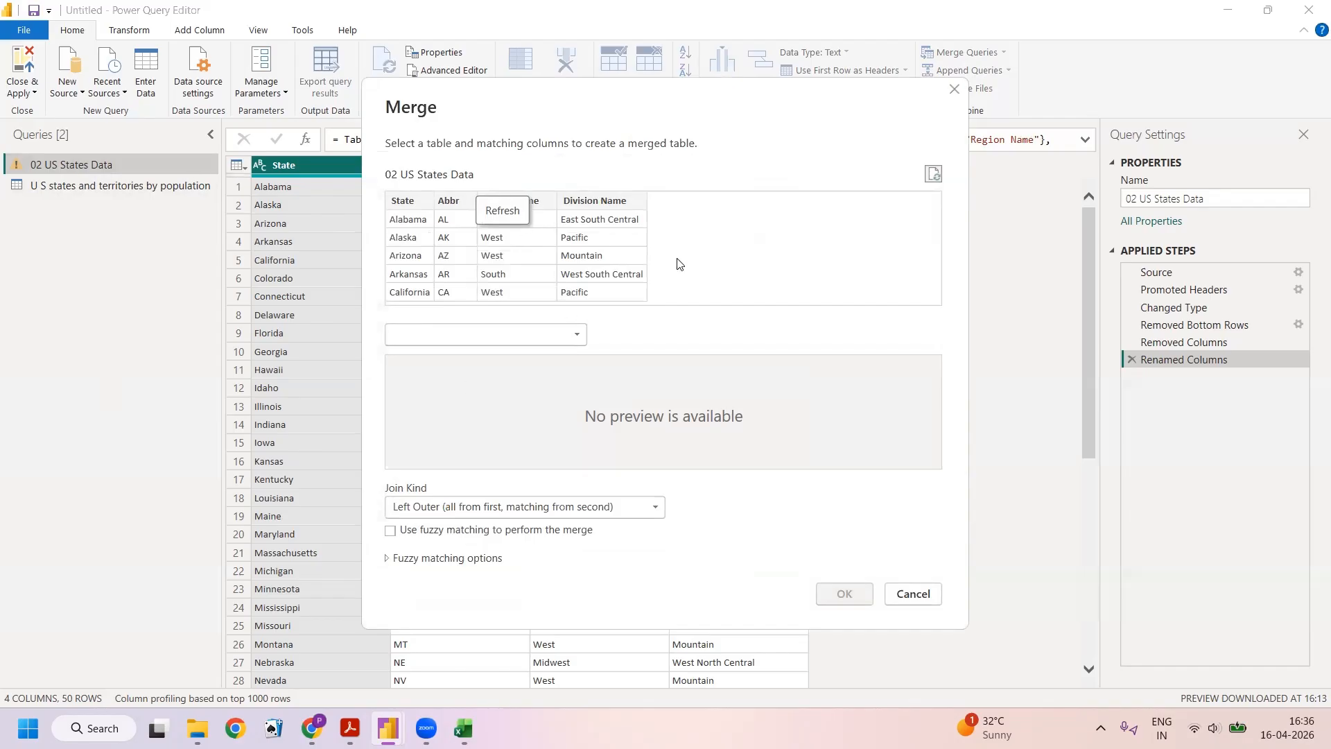
{"action": "left_click", "coordinate": [580, 336]}
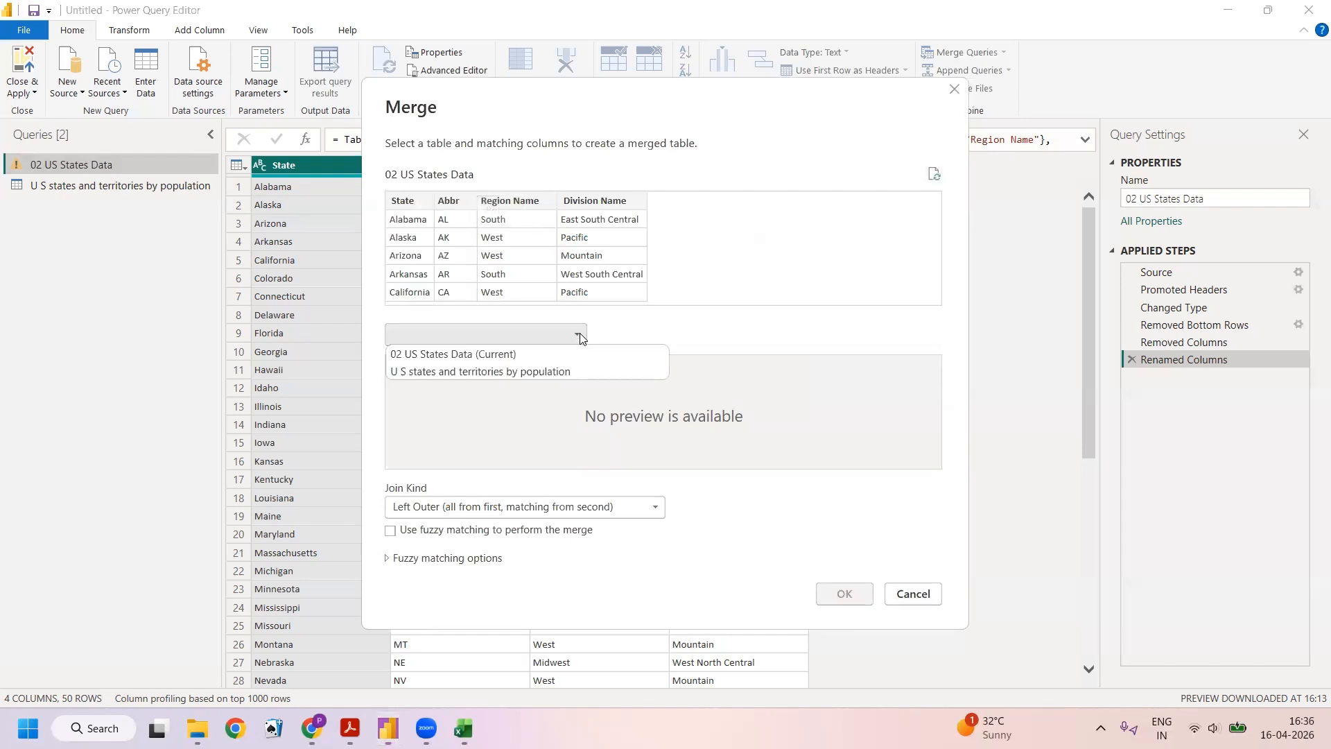
{"action": "left_click", "coordinate": [562, 372]}
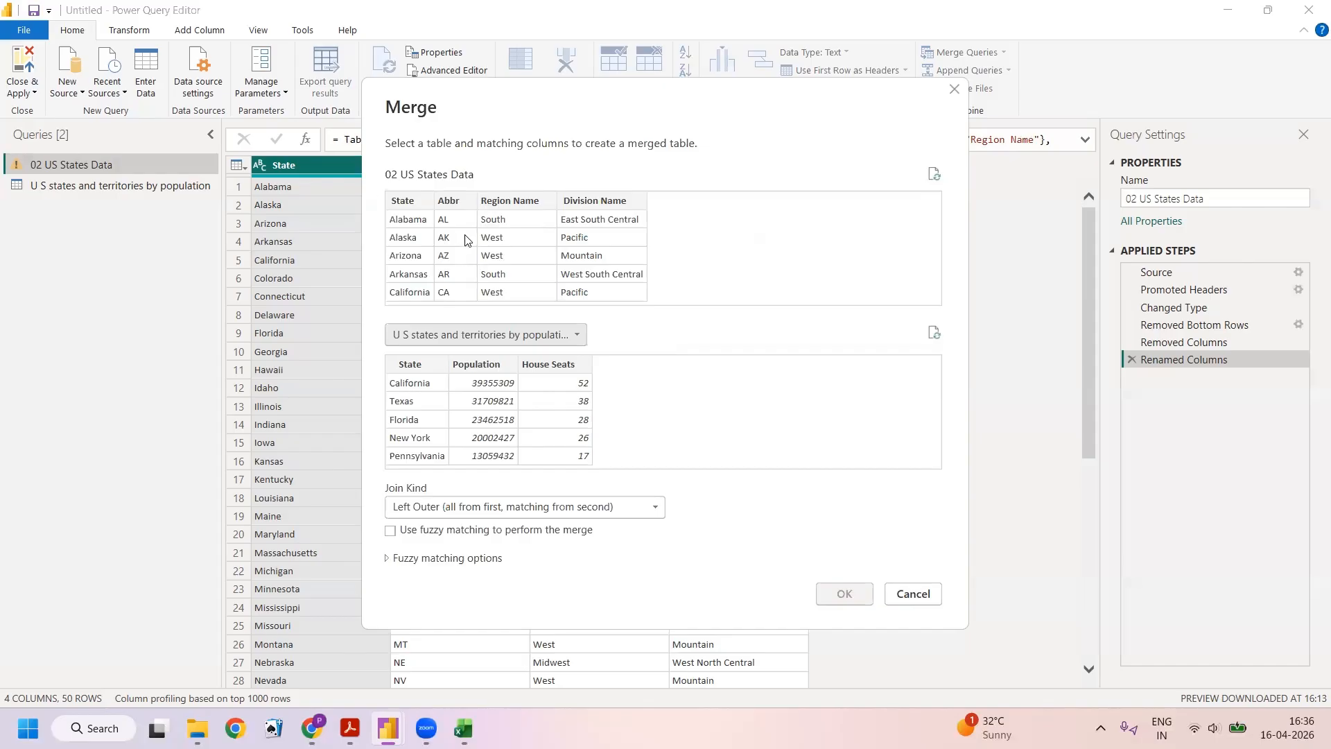
{"action": "left_click", "coordinate": [416, 204]}
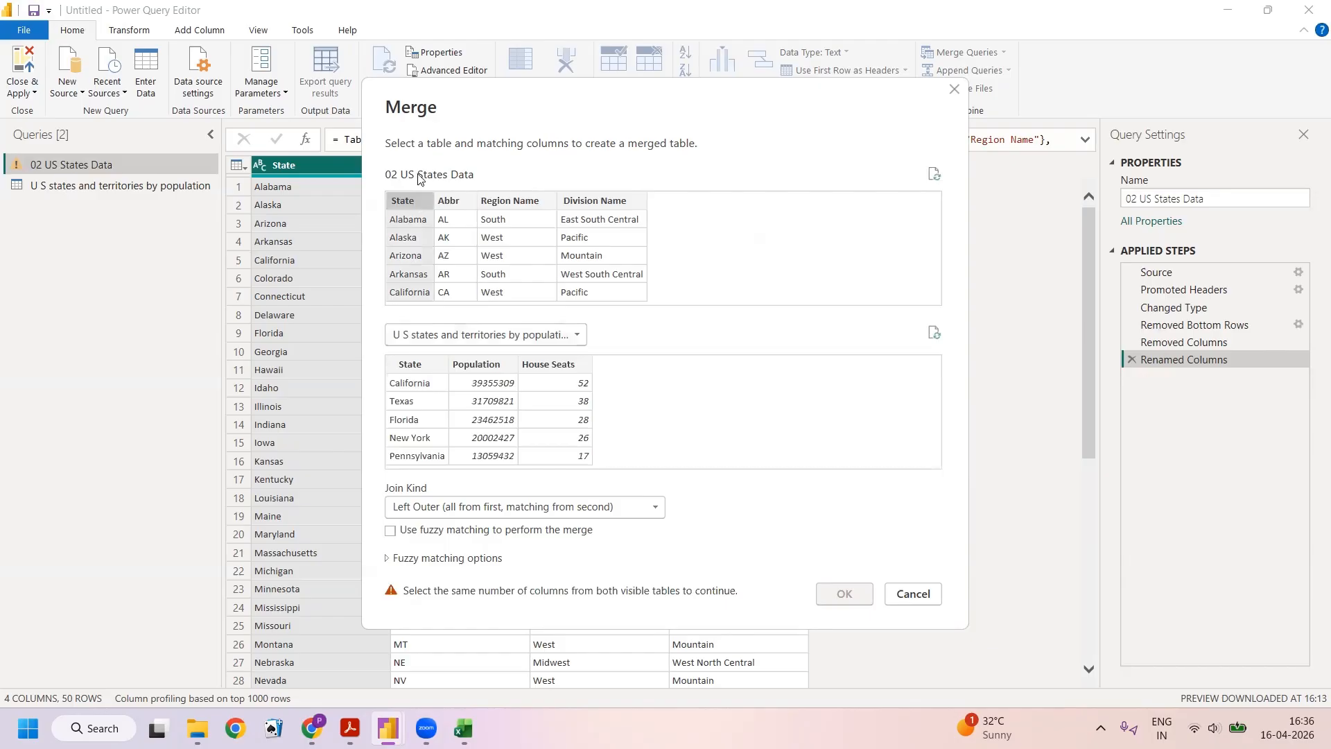
{"action": "left_click", "coordinate": [399, 371]}
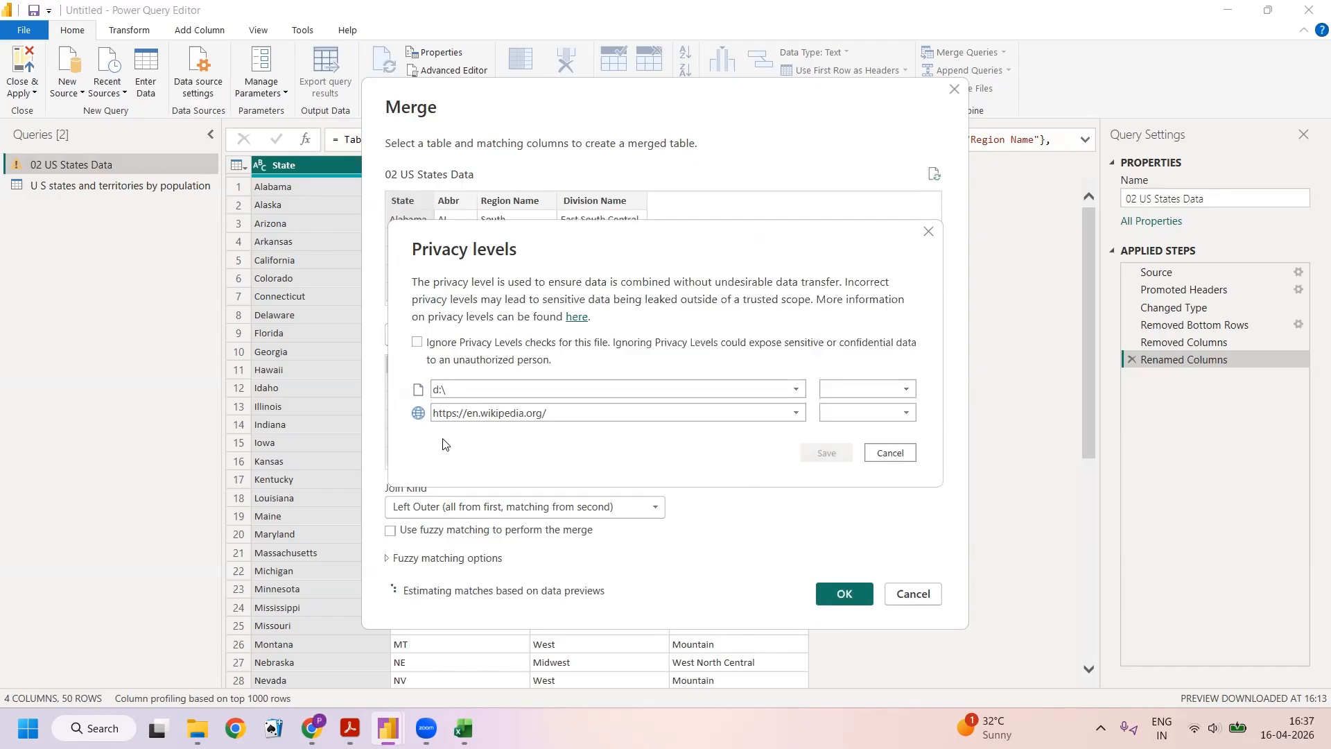
Ignore the Privacy Levels checks for this file and create the merge with the Left Outer join.
{"action": "left_click", "coordinate": [418, 343]}
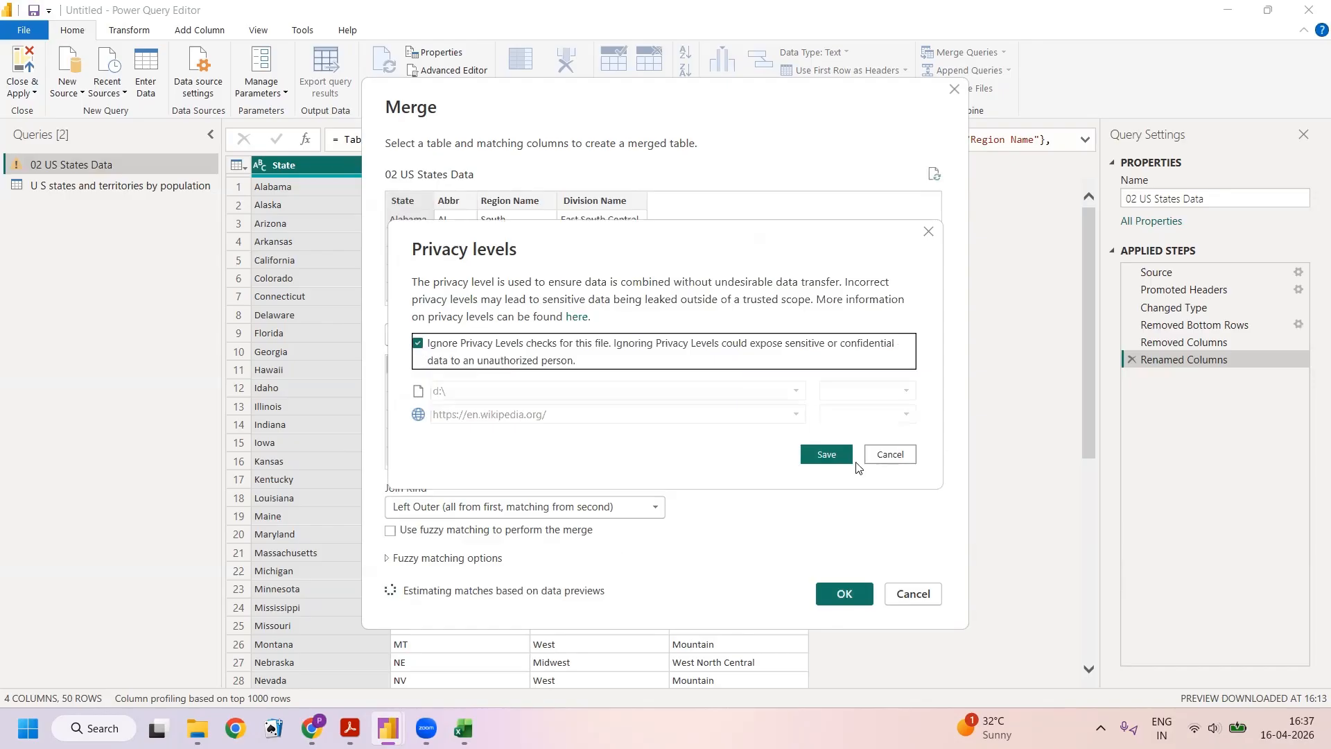
{"action": "left_click", "coordinate": [827, 455]}
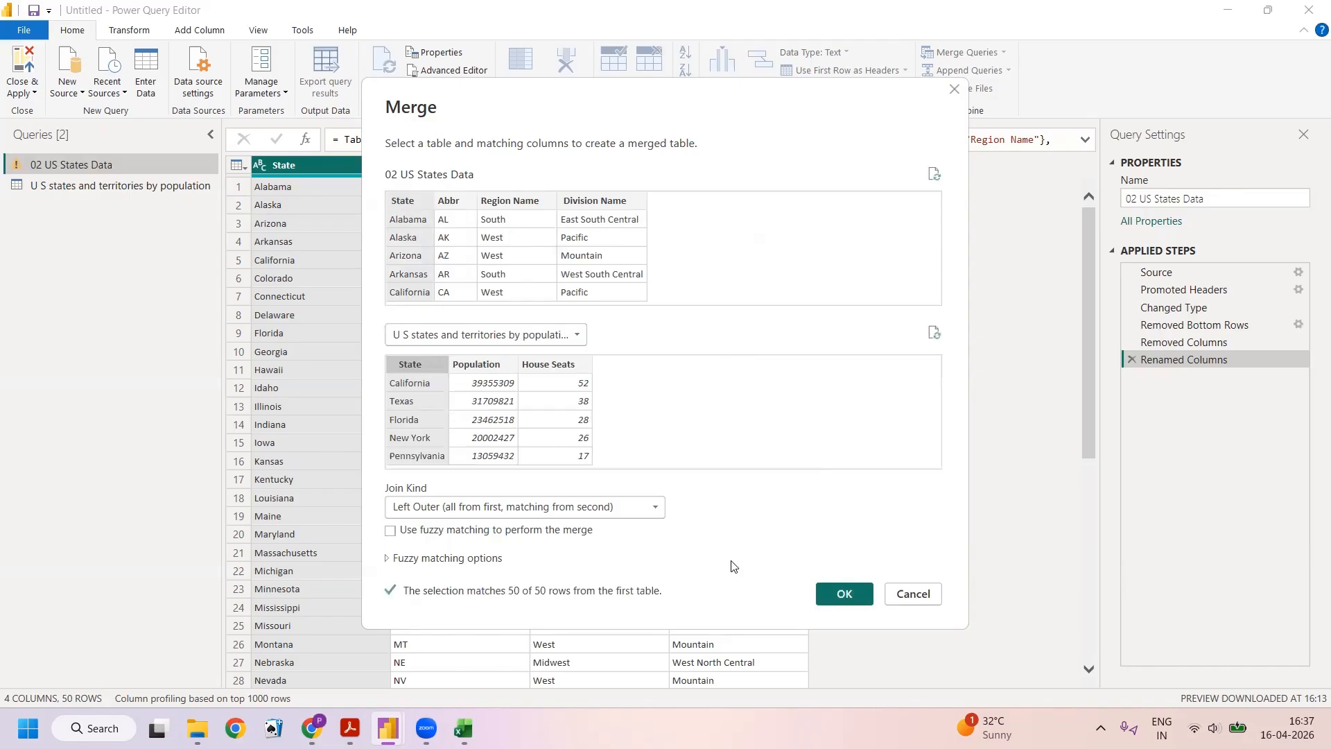
{"action": "left_click", "coordinate": [843, 590]}
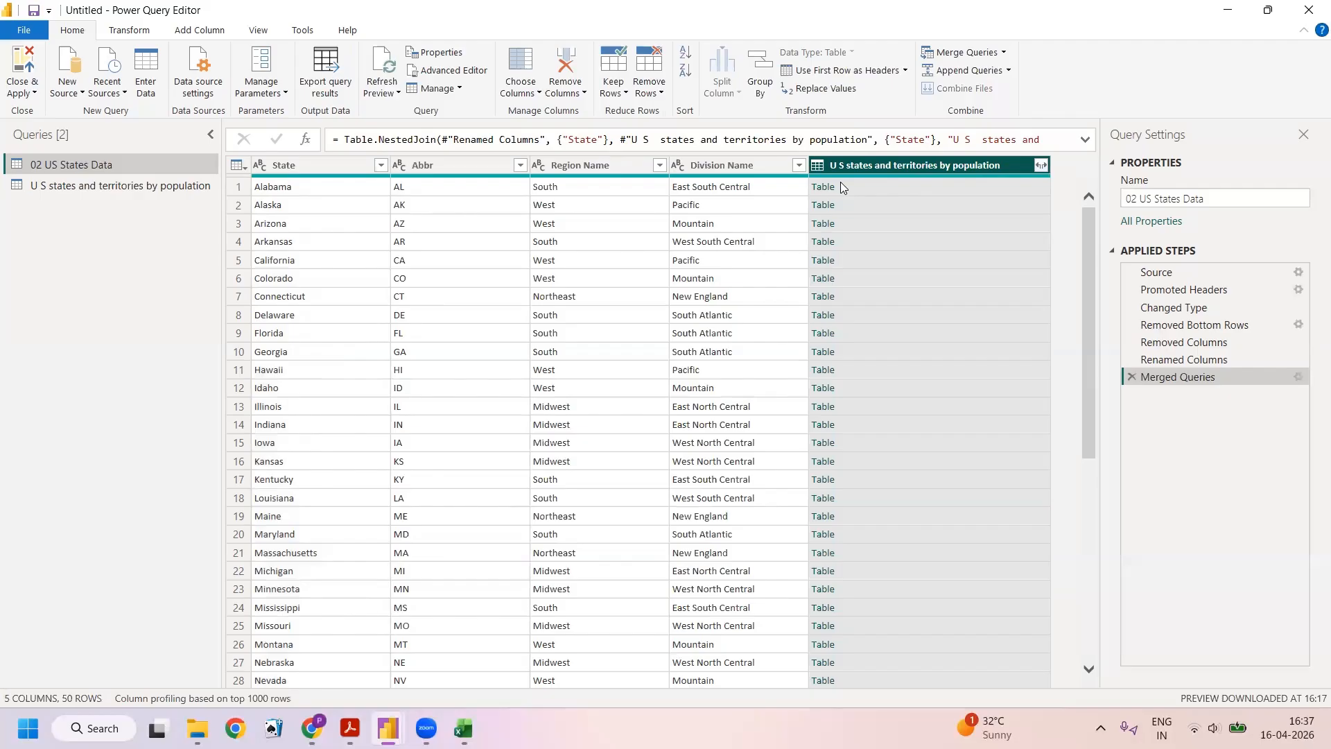
Expand the merged table column into State, Population and House Seats, using the original column name as prefix.
{"action": "left_click", "coordinate": [1038, 165]}
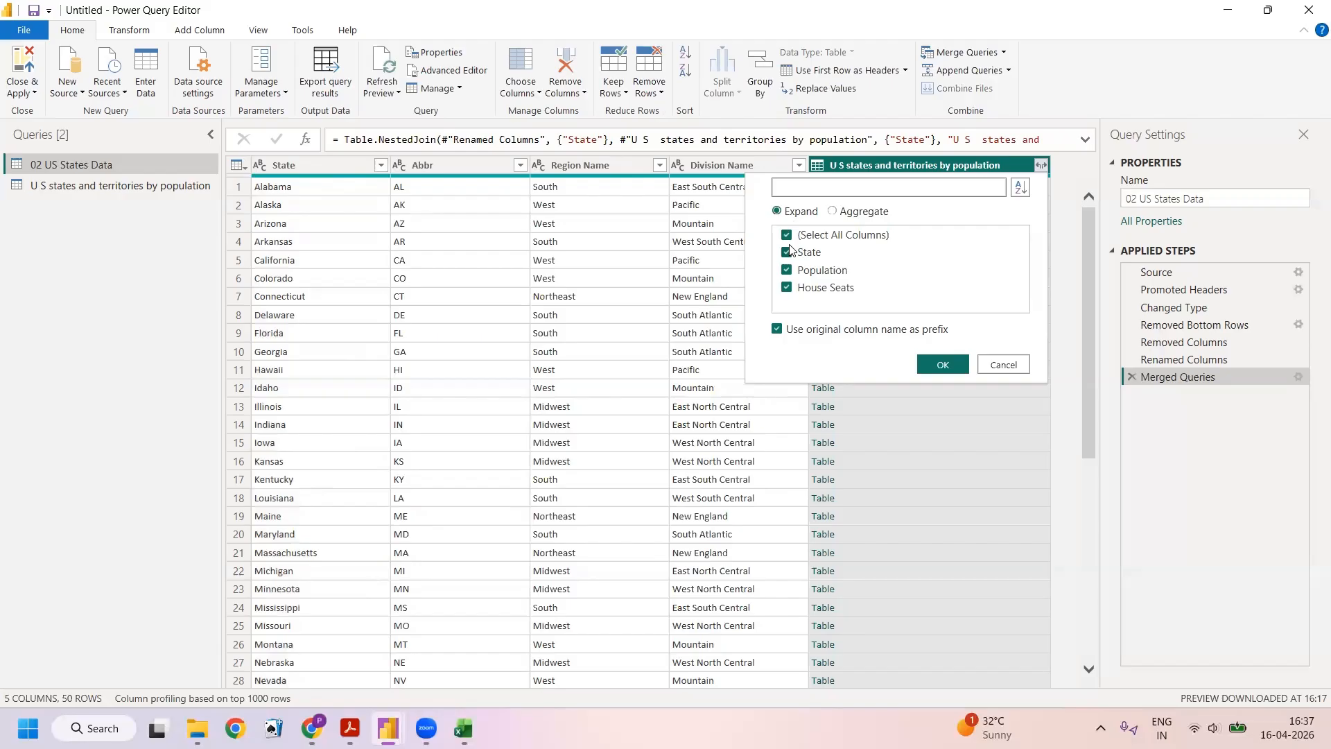
{"action": "left_click", "coordinate": [941, 365]}
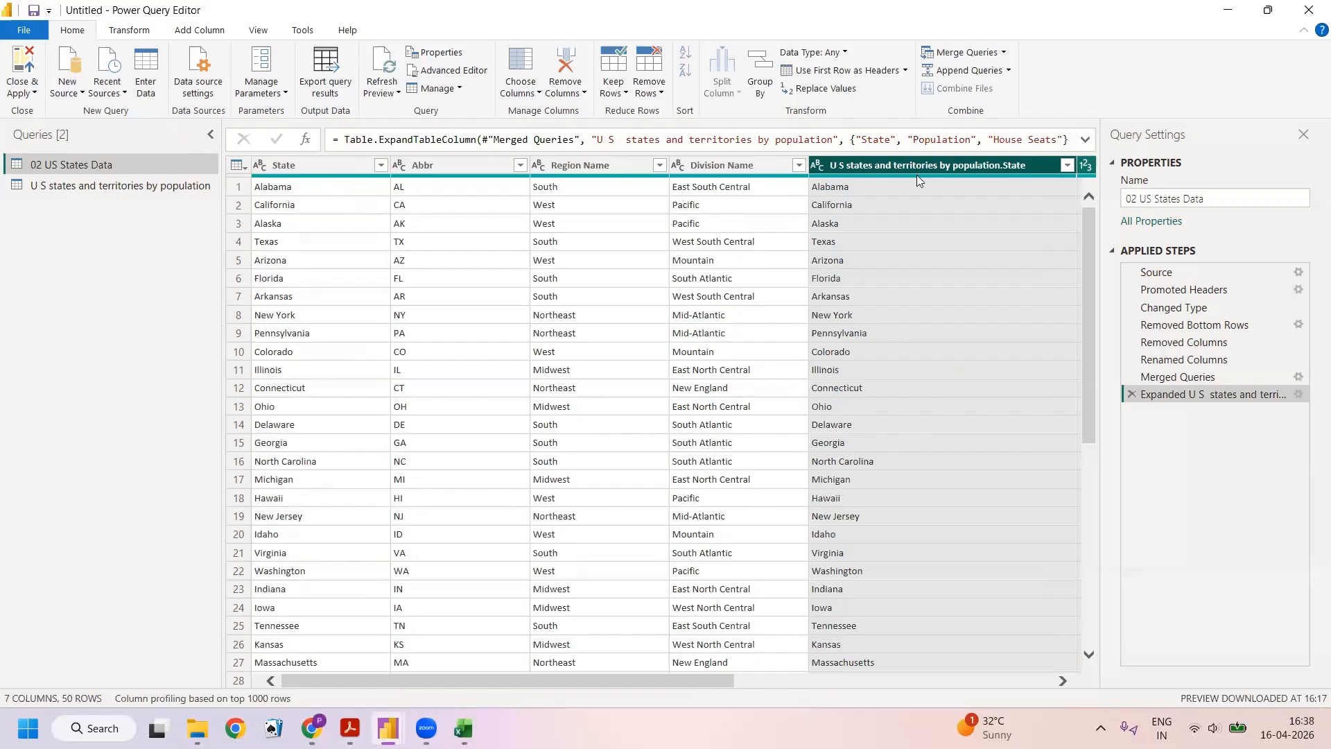
{"action": "mouse_move", "coordinate": [916, 175]}
{"action": "right_click", "coordinate": [931, 167]}
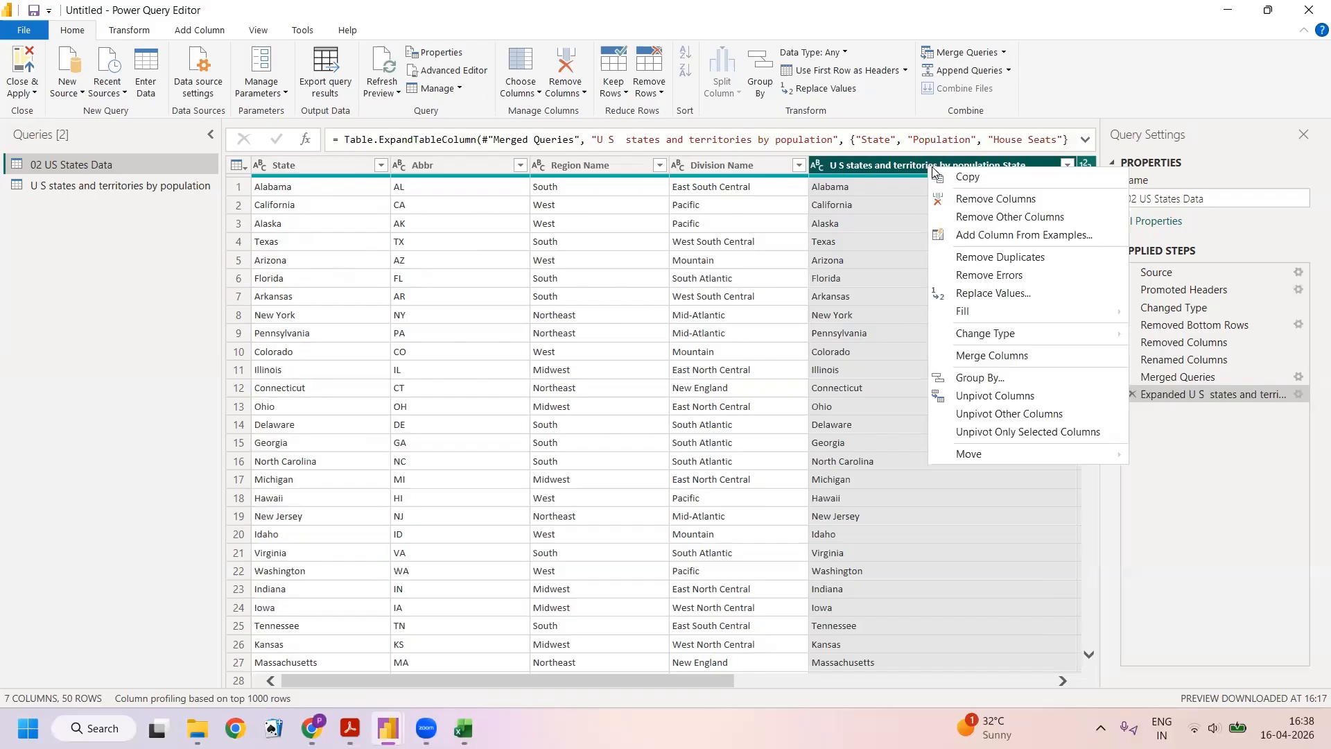
{"action": "left_click", "coordinate": [980, 200]}
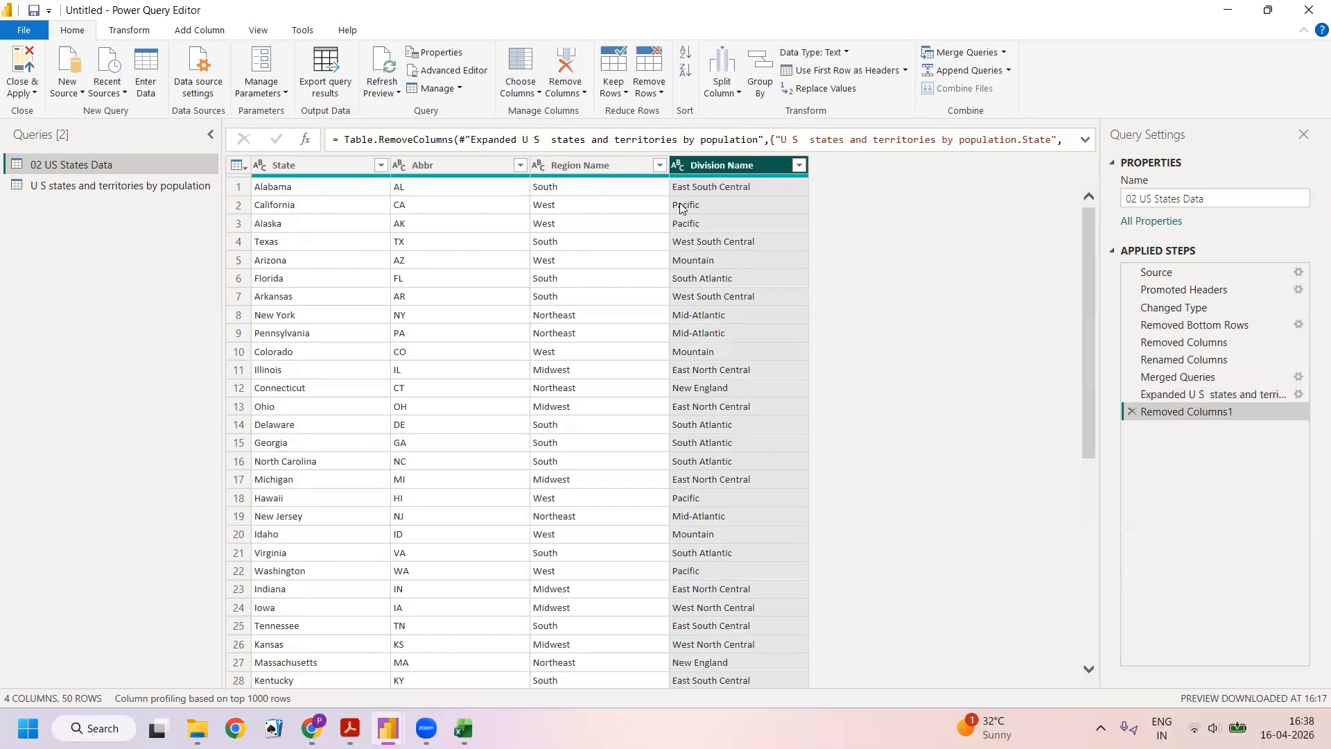
{"action": "left_click", "coordinate": [1131, 413]}
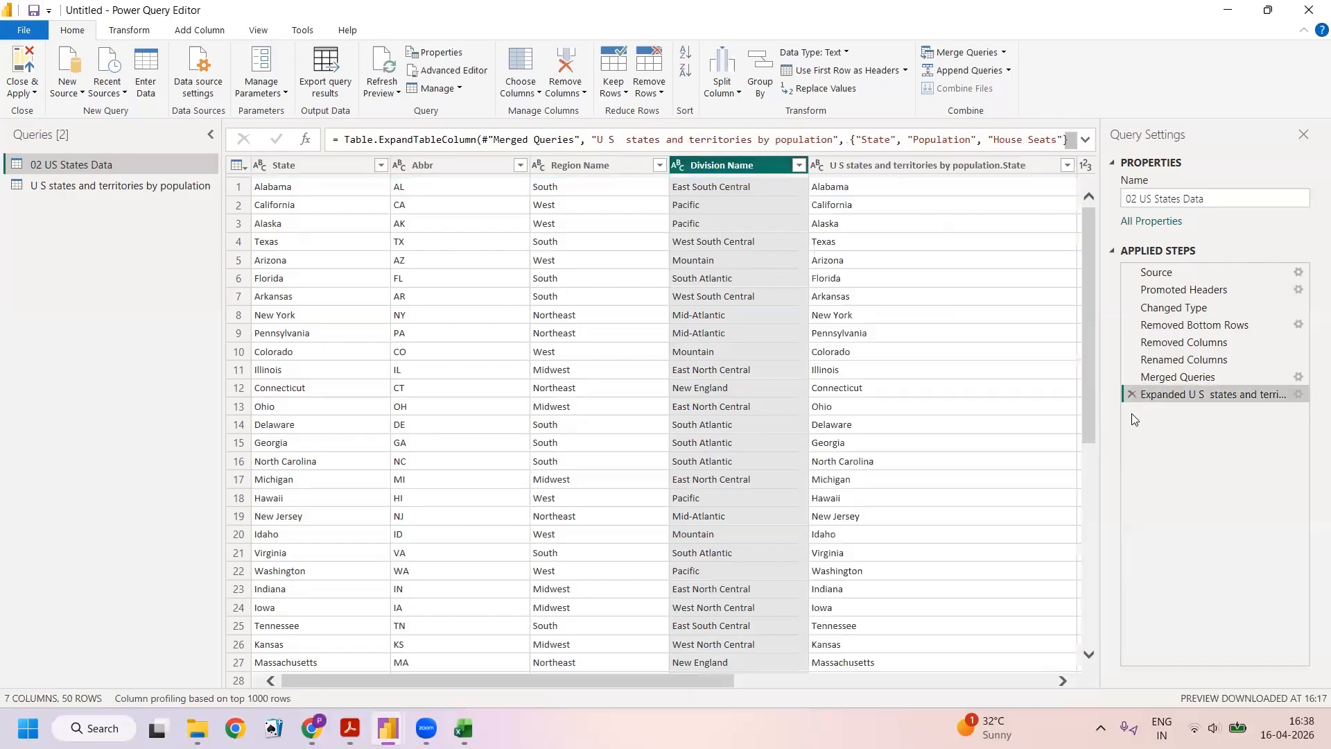
Remove only the duplicate U S states and territories by population.State column from the merged query.
{"action": "left_click", "coordinate": [942, 229]}
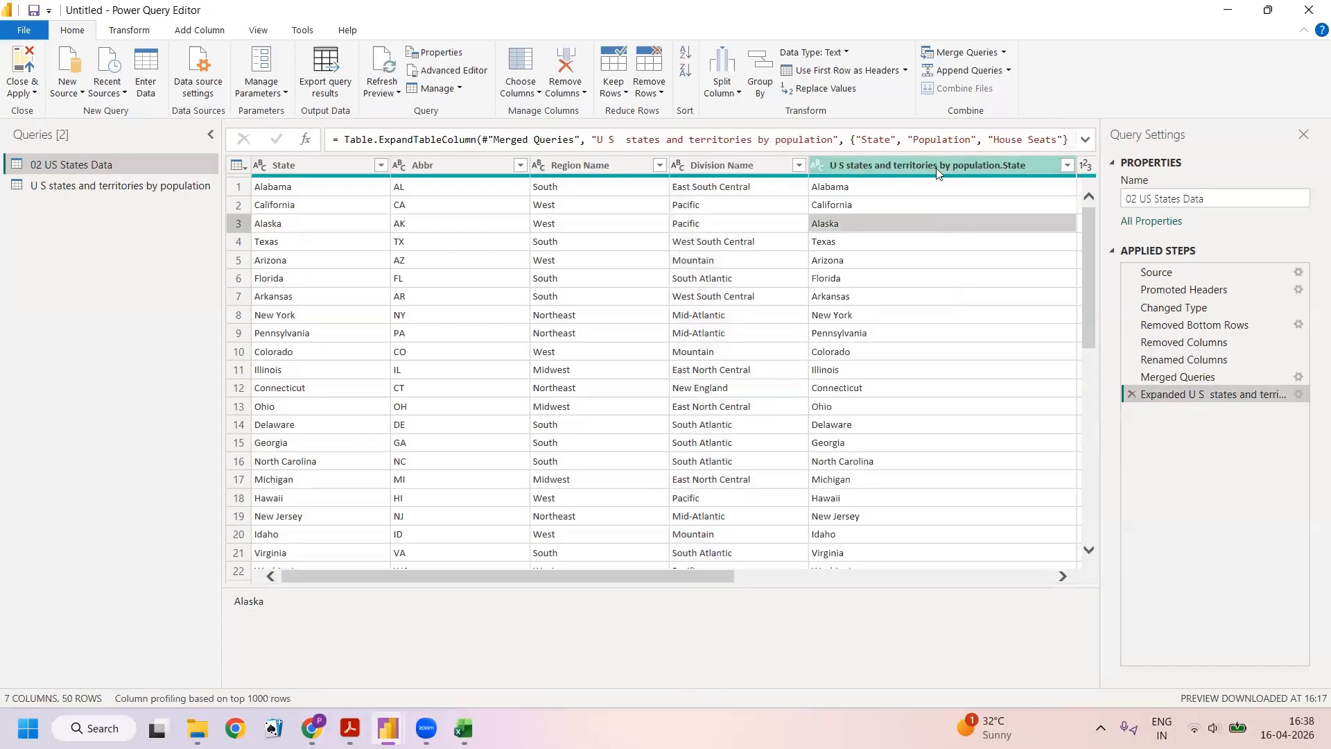
{"action": "left_click", "coordinate": [1063, 577]}
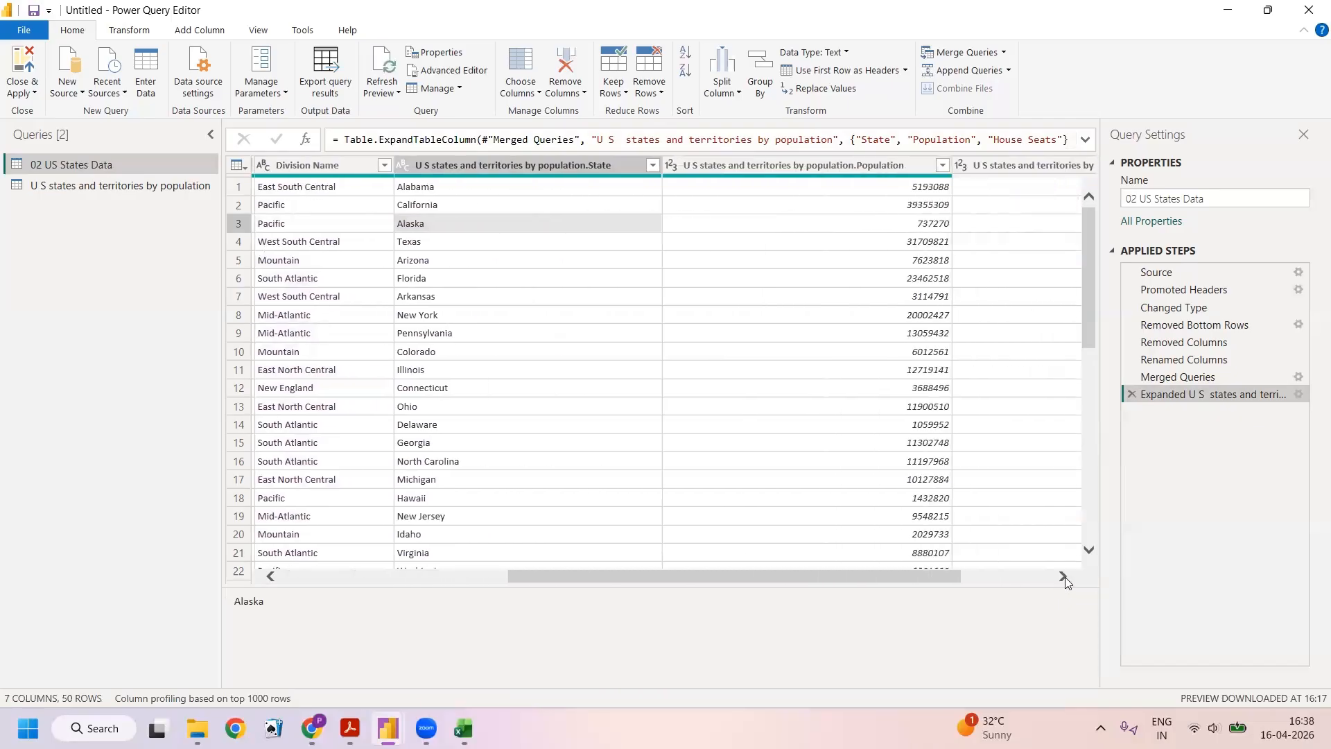
{"action": "left_click", "coordinate": [471, 165]}
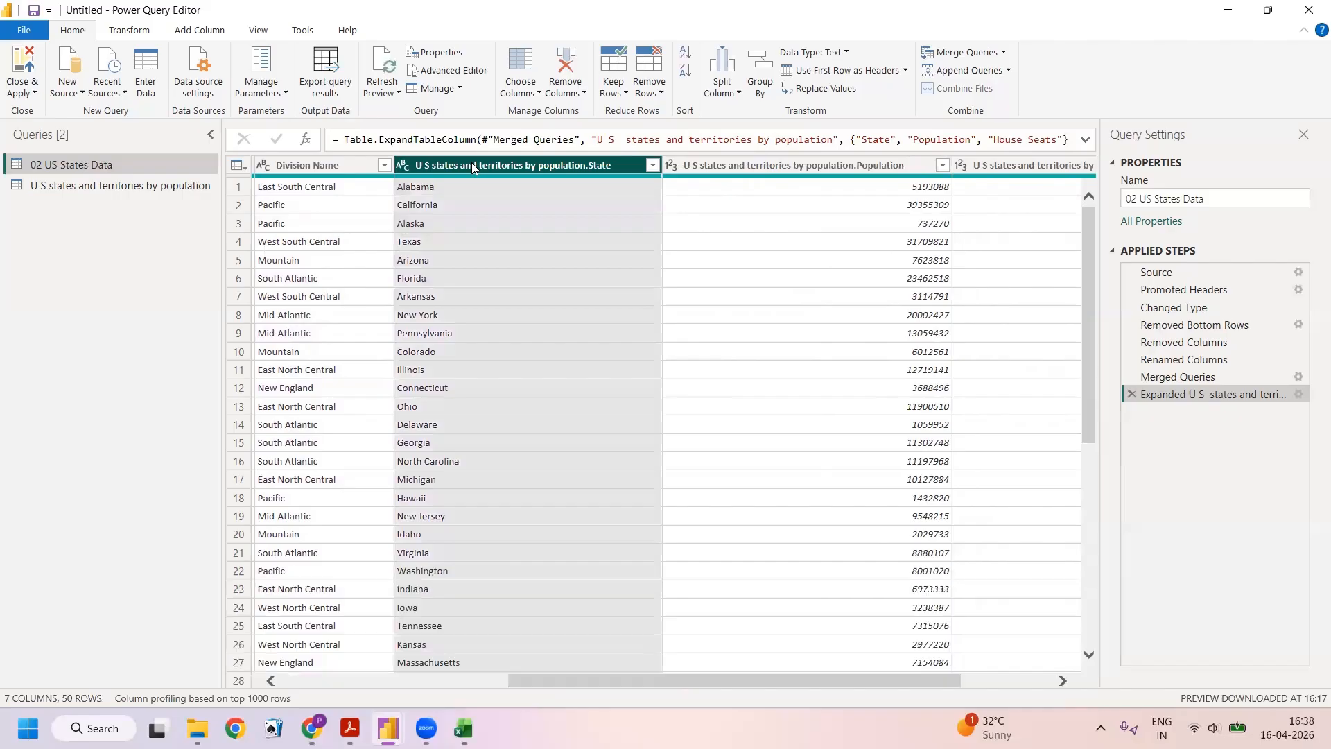
{"action": "right_click", "coordinate": [473, 167]}
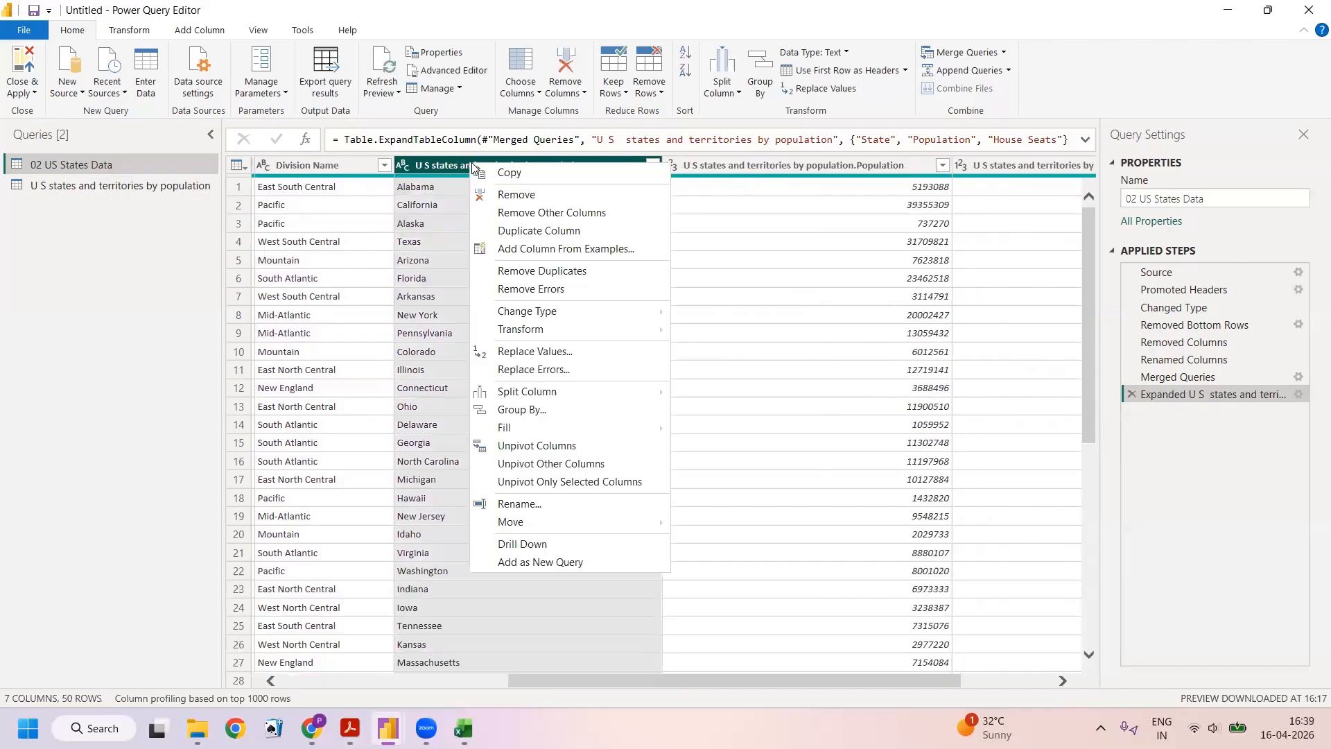
{"action": "left_click", "coordinate": [510, 194]}
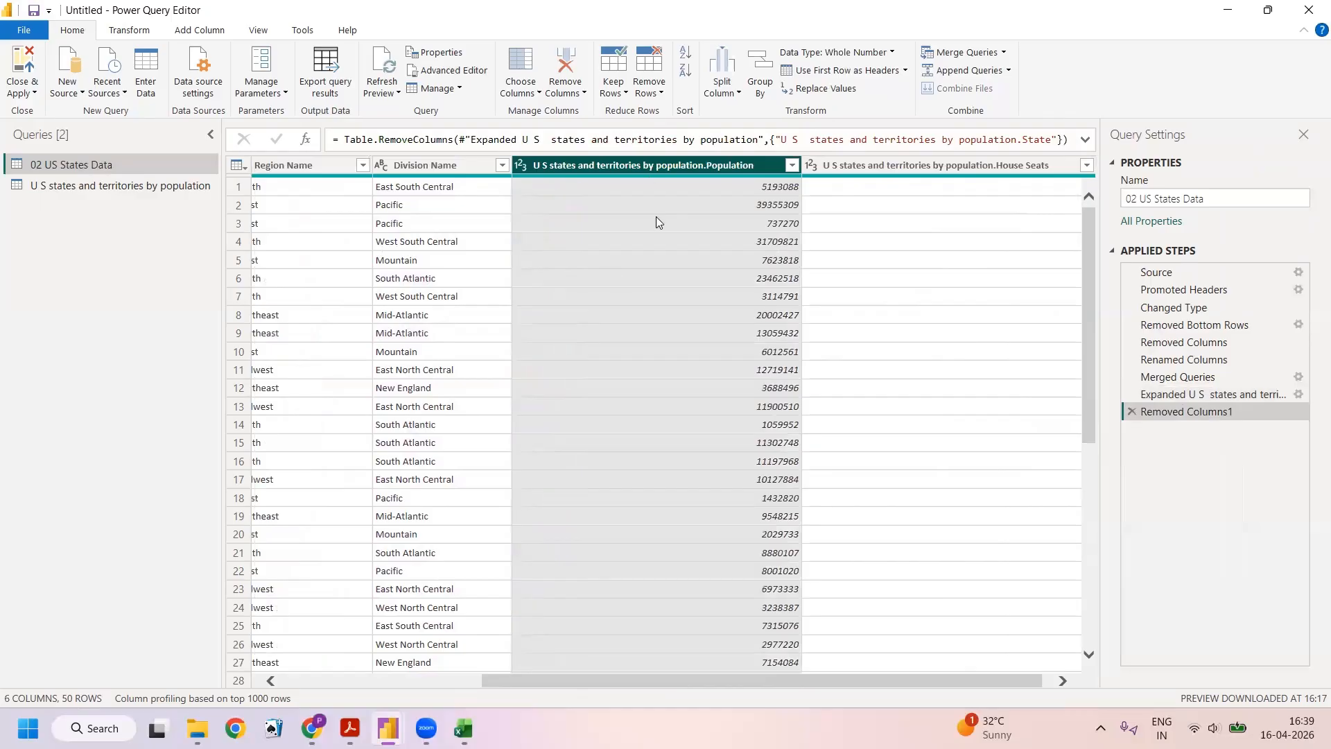
Rename the U S states and territories by population.Population column to "Population".
{"action": "right_click", "coordinate": [702, 165]}
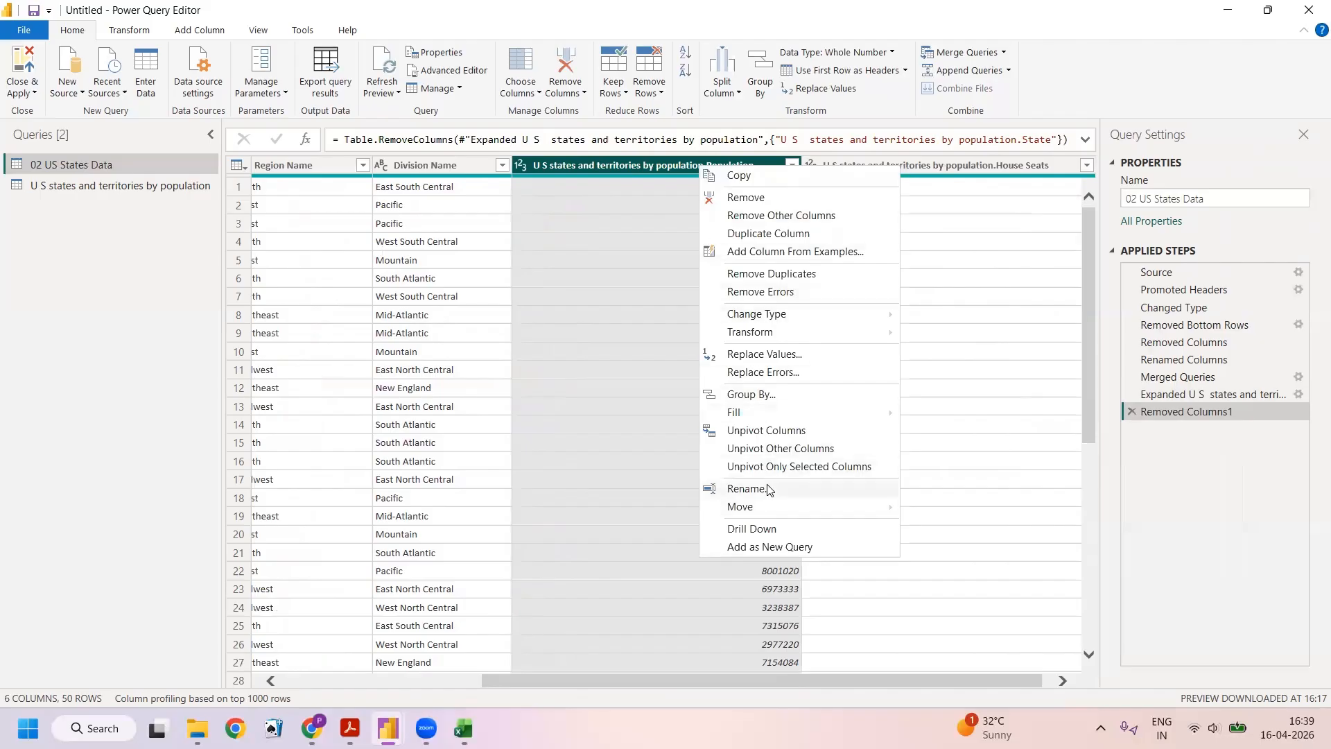
{"action": "left_click", "coordinate": [769, 486]}
{"action": "left_click", "coordinate": [708, 165]}
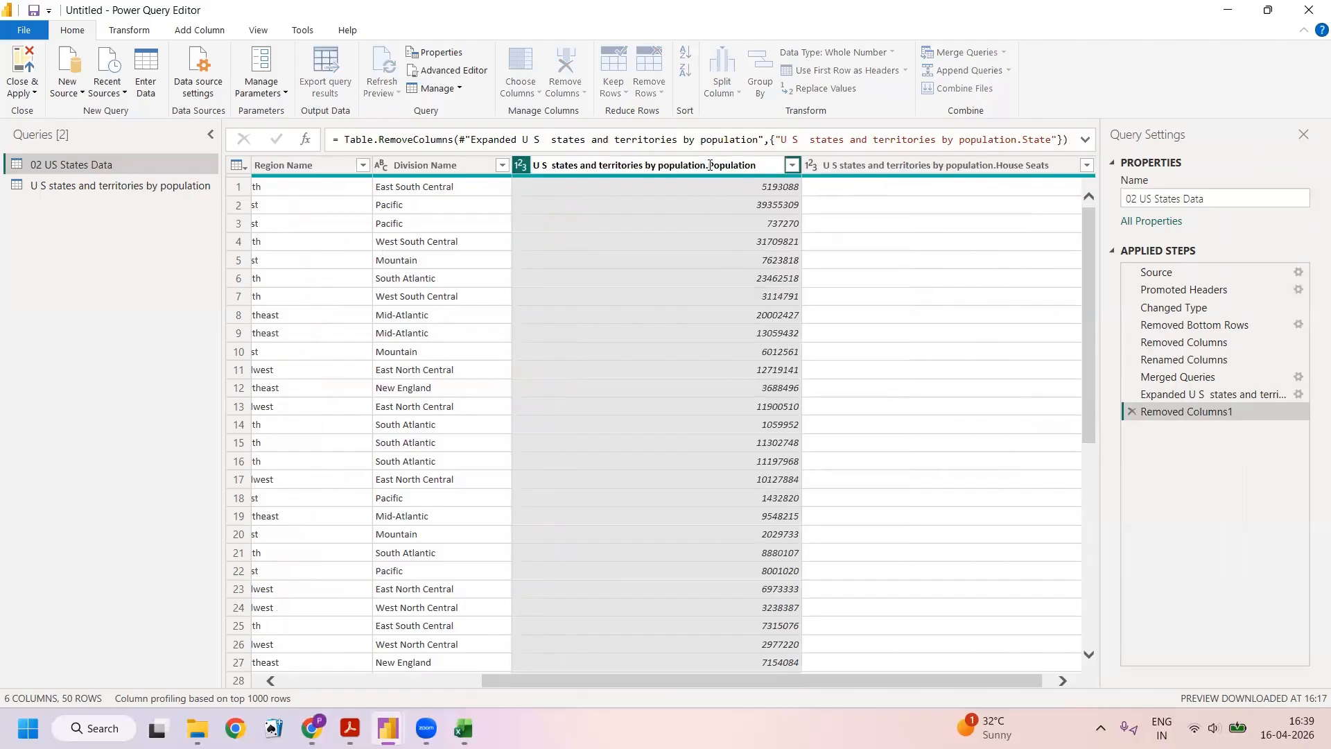
{"action": "key", "text": "ctrl+shift+Left"}
{"action": "key", "text": "ctrl+shift+Left"}
{"action": "key", "text": "ctrl+shift+Left"}
{"action": "key", "text": "ctrl+shift+Left"}
{"action": "key", "text": "ctrl+shift+Left"}
{"action": "key", "text": "ctrl+shift+Left"}
{"action": "key", "text": "ctrl+shift+Left"}
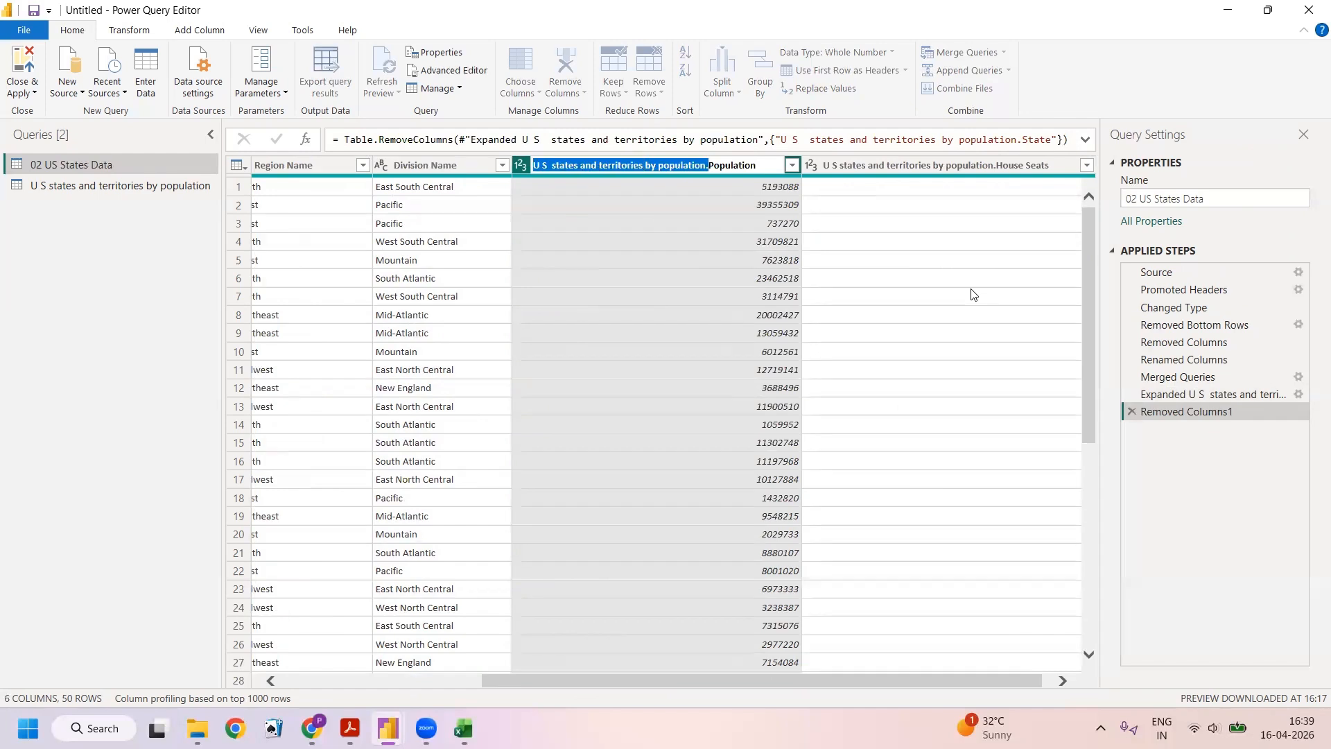
{"action": "key", "text": "BackSpace"}
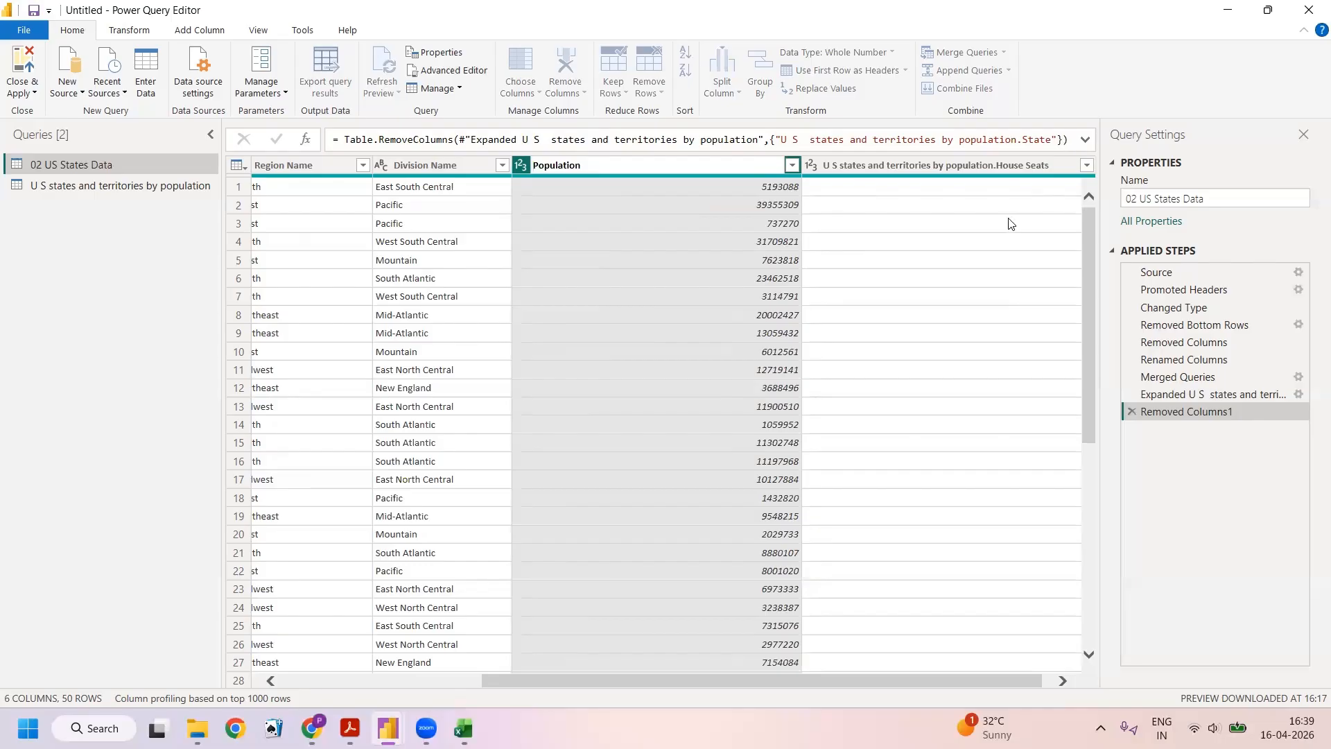
{"action": "key", "text": "Return"}
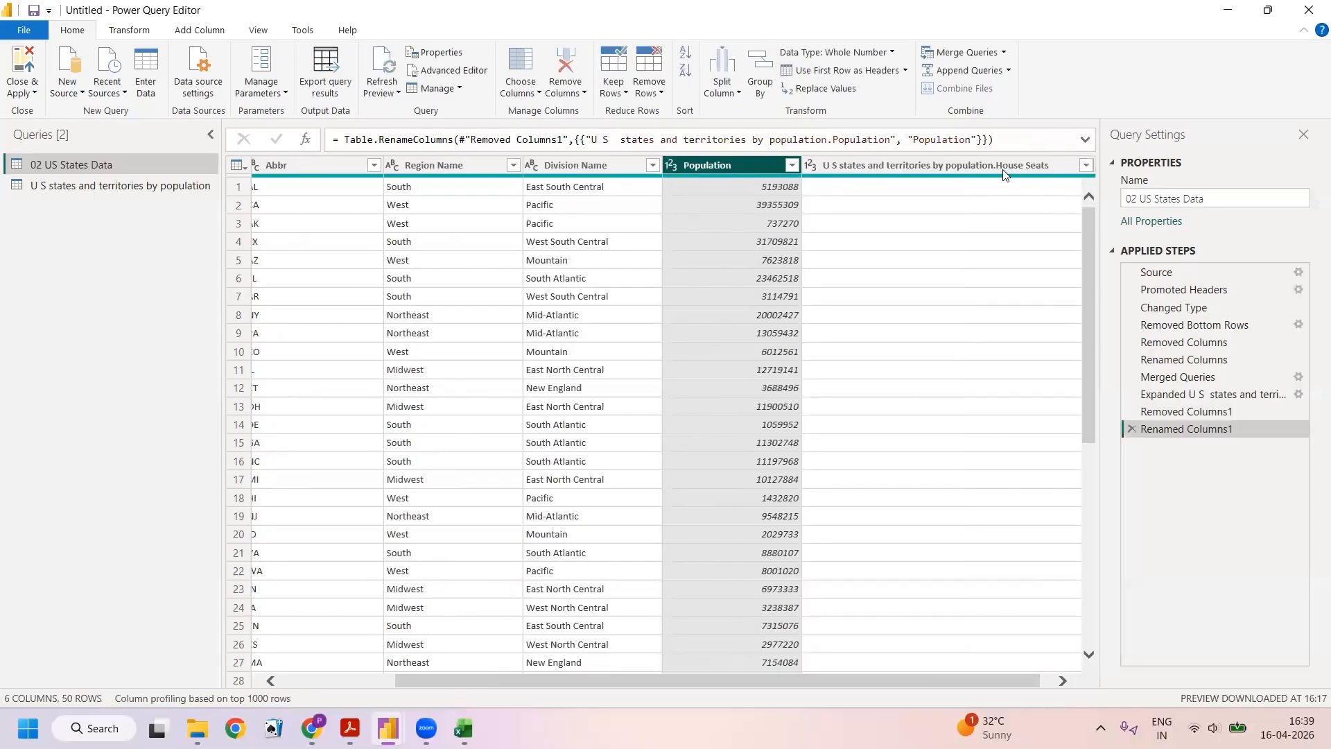
Rename the U S states and territories by population.House Seats column to "House Seats".
{"action": "right_click", "coordinate": [1004, 163]}
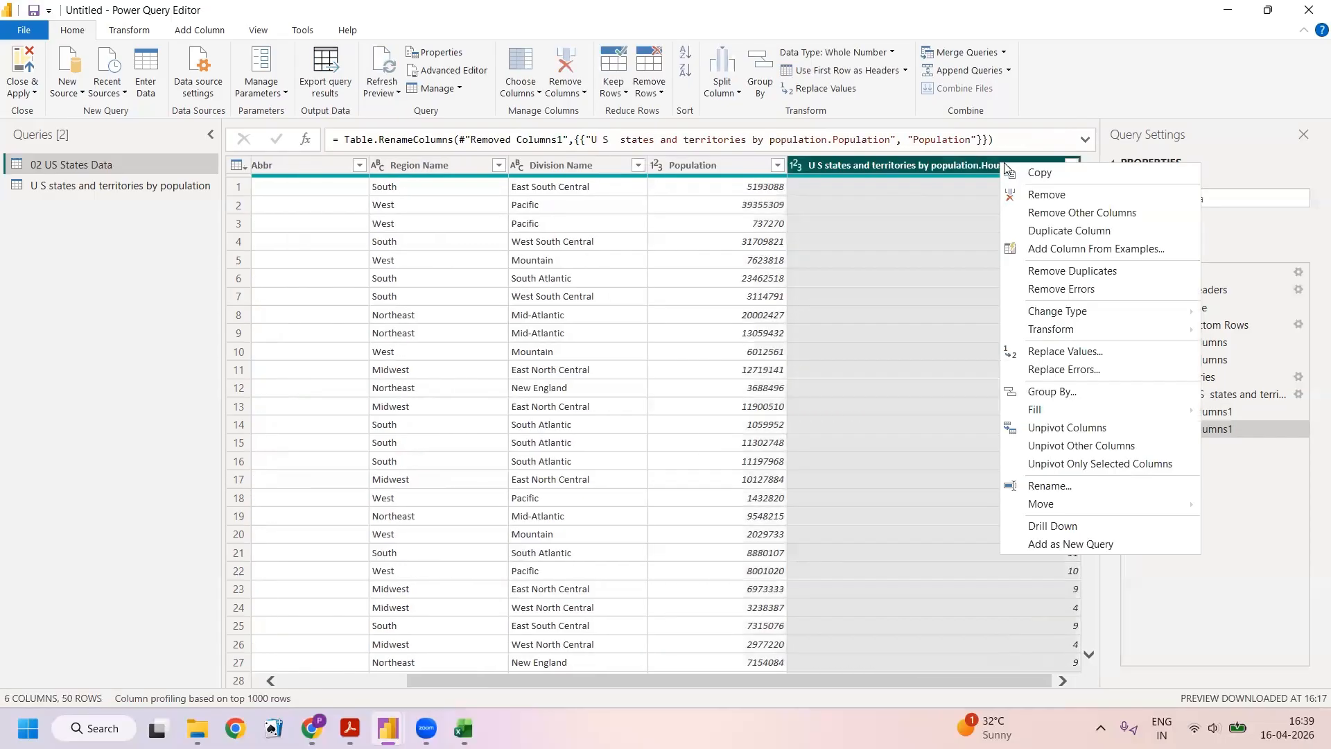
{"action": "left_click", "coordinate": [1049, 485]}
{"action": "key", "text": "Escape"}
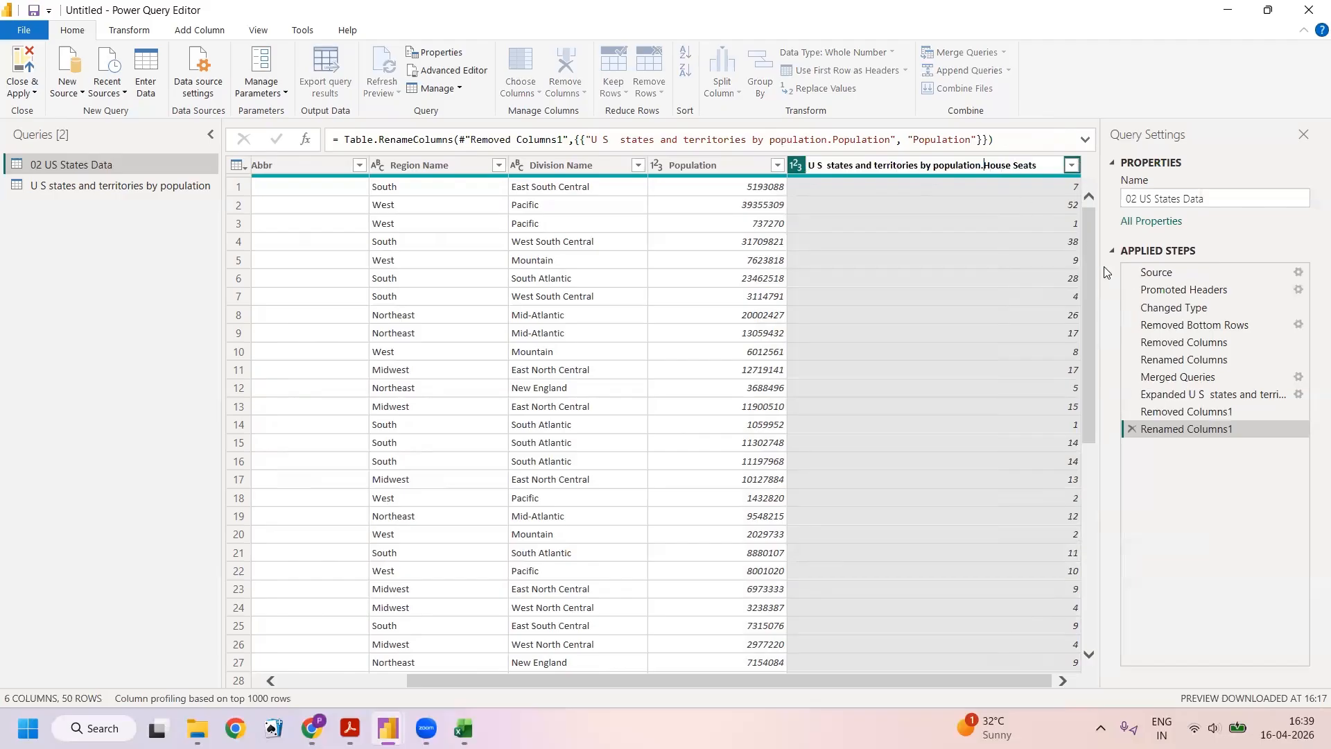
{"action": "key", "text": "shift+Home"}
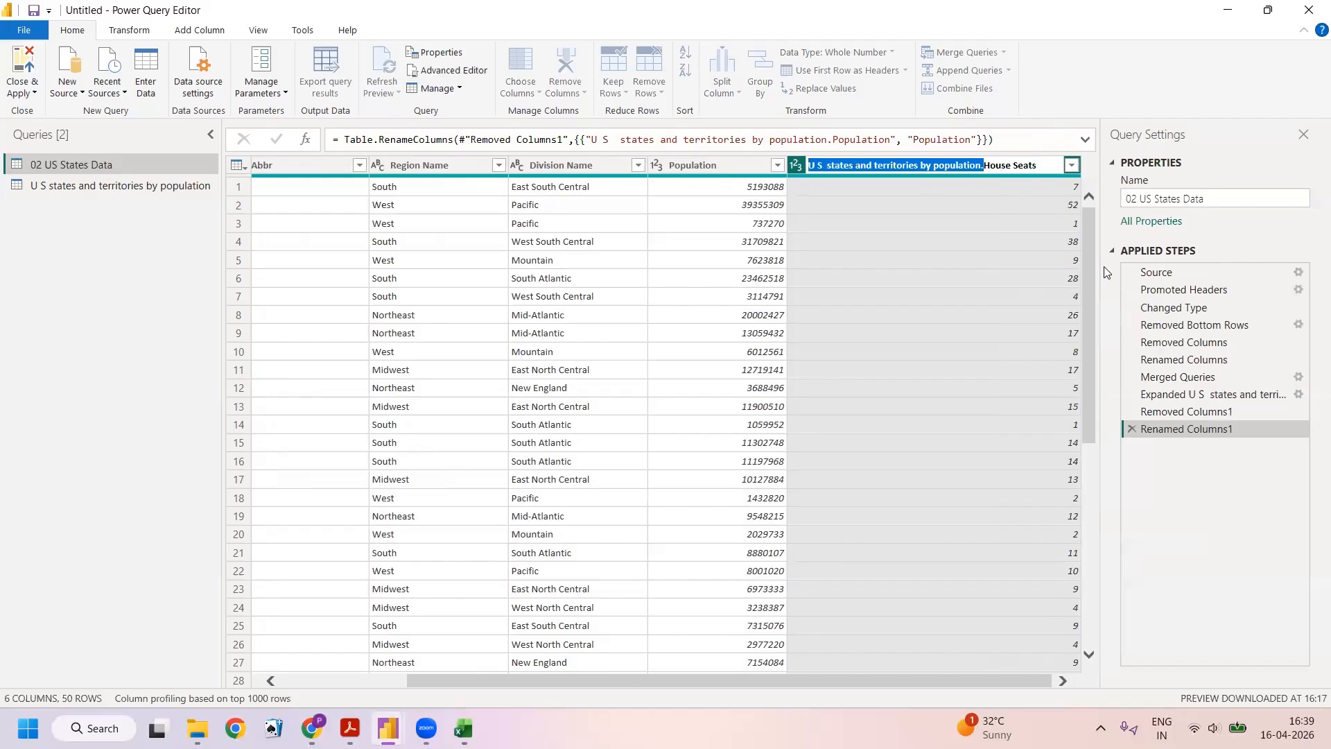
{"action": "key", "text": "BackSpace"}
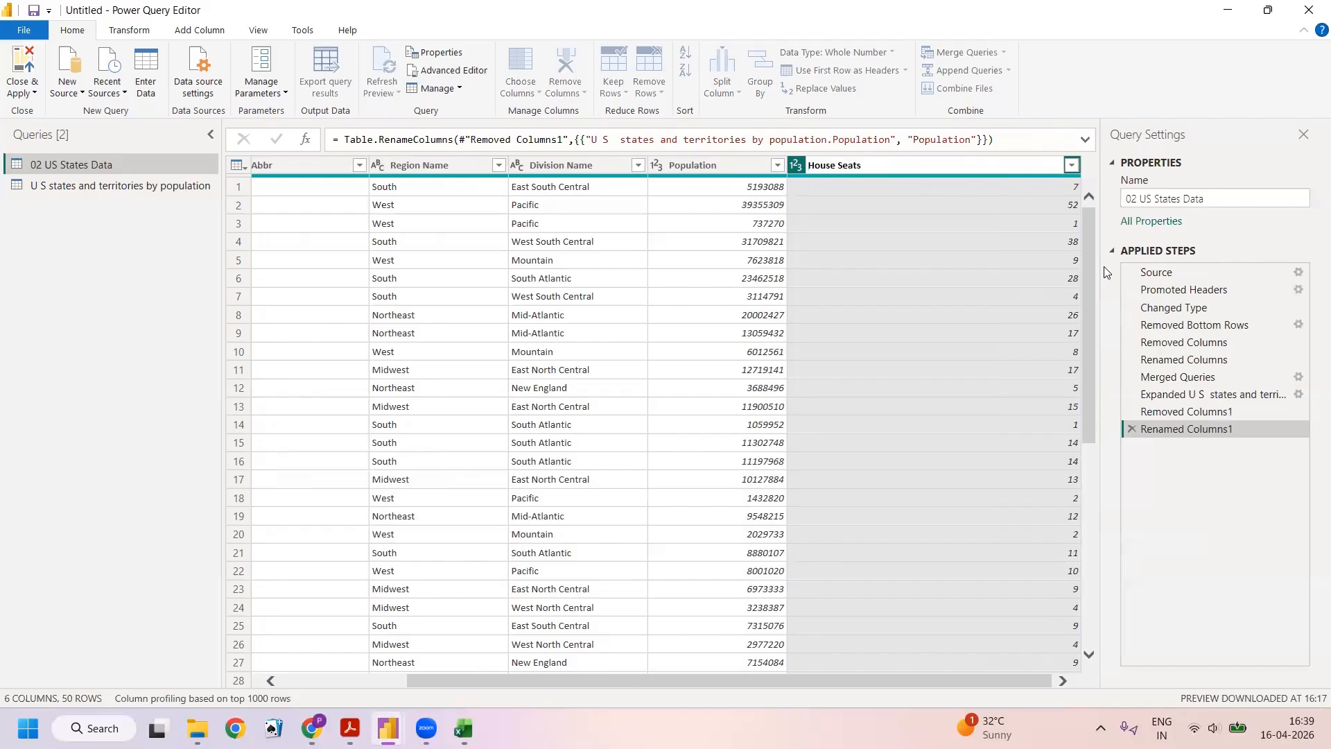
{"action": "key", "text": "Return"}
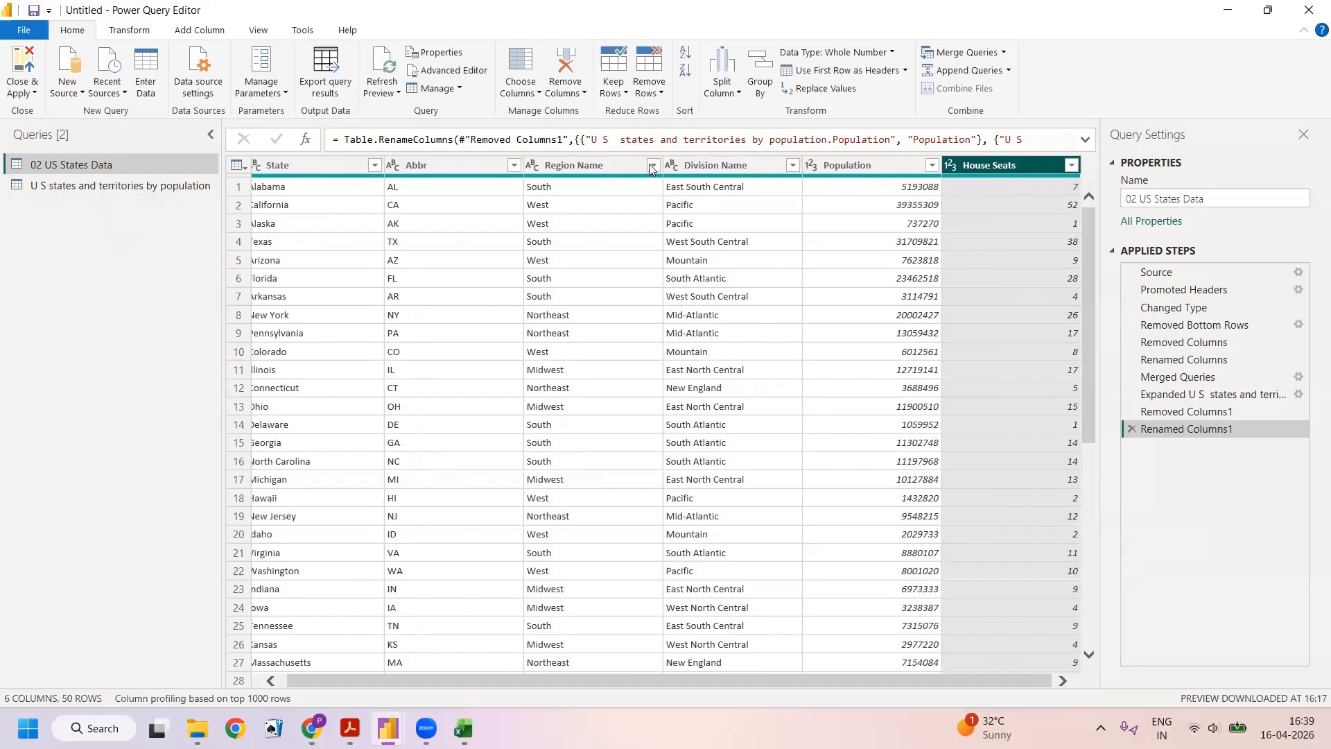
Close Power Query and apply the changes, and review the U S states and territories by population and 02 US States Data tables.
{"action": "mouse_move", "coordinate": [1011, 178]}
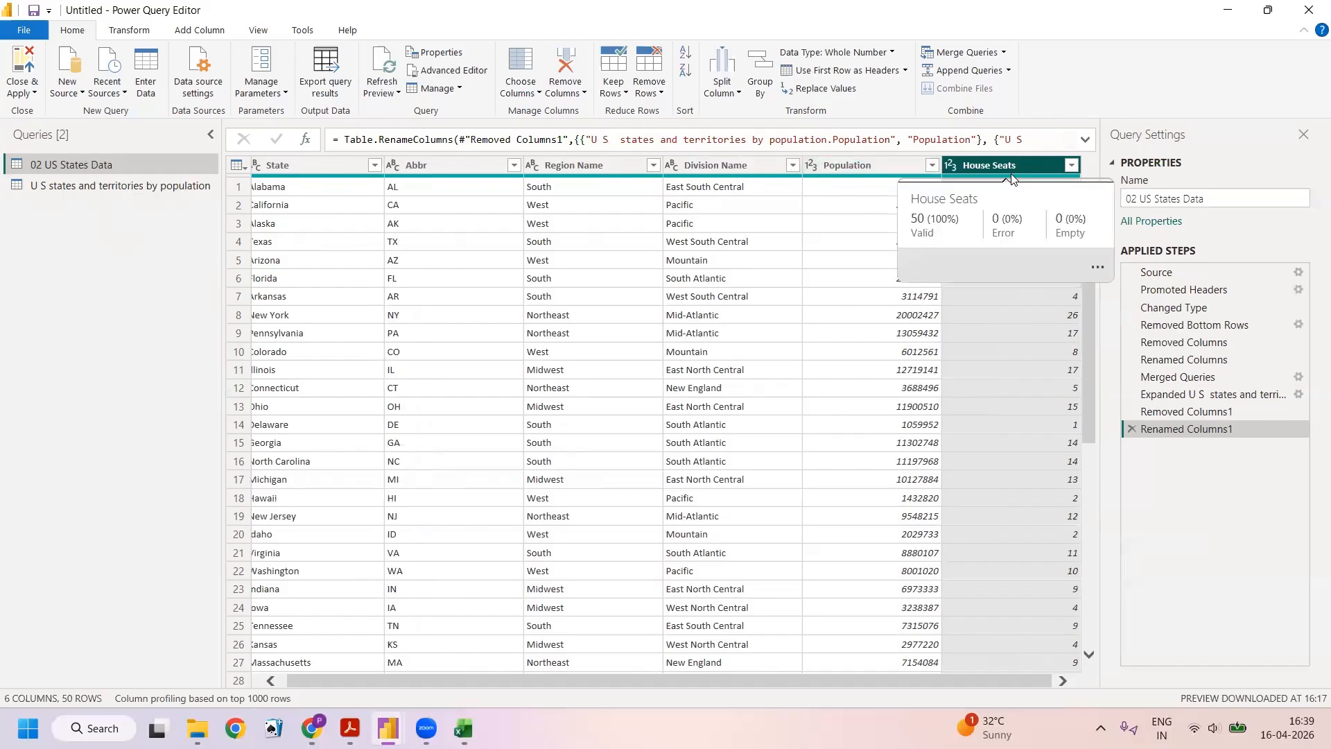
{"action": "left_click", "coordinate": [22, 66]}
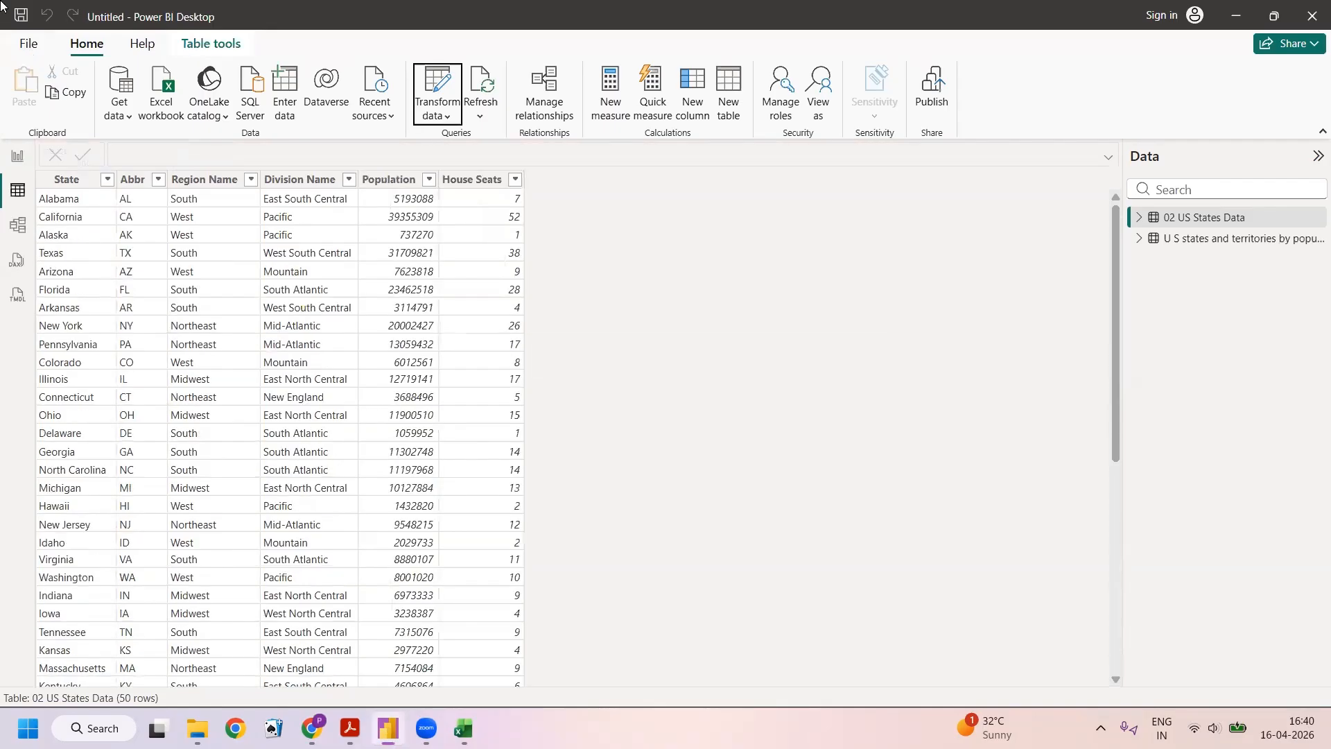
{"action": "left_click", "coordinate": [1181, 243]}
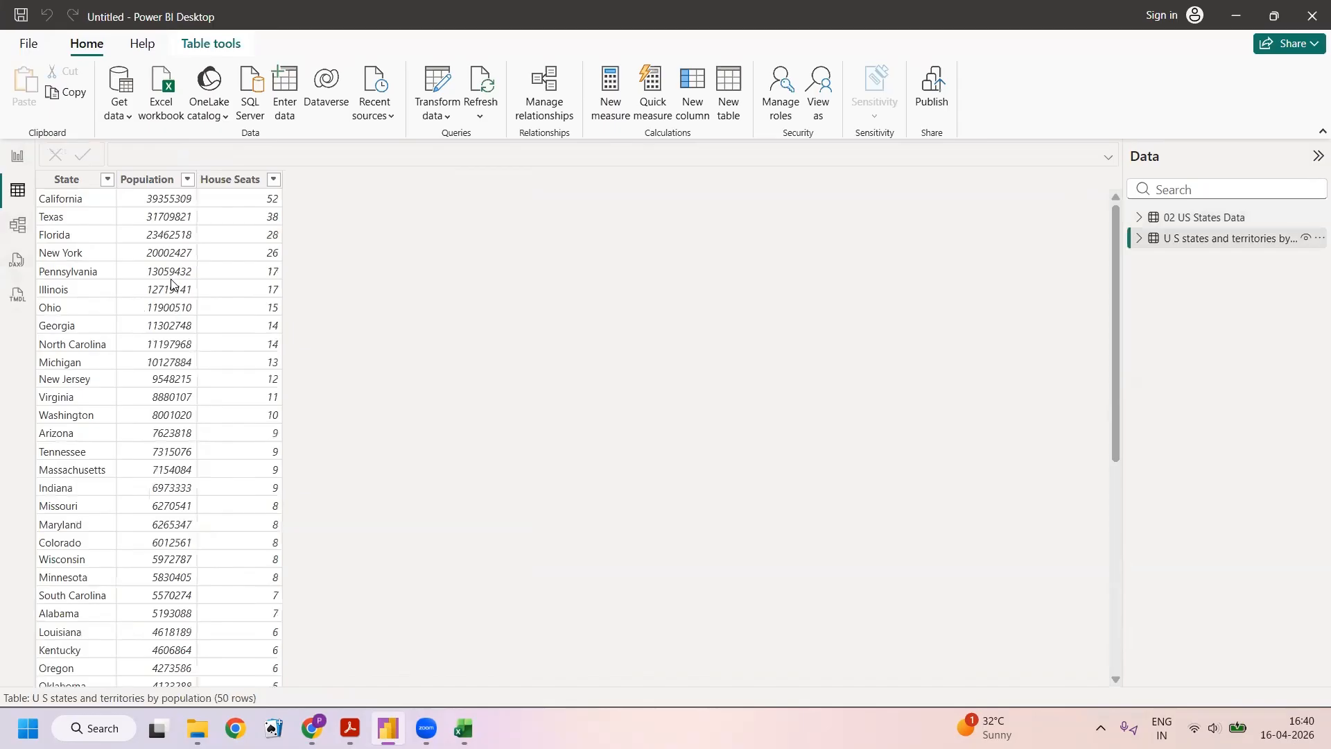
{"action": "left_click", "coordinate": [1181, 219]}
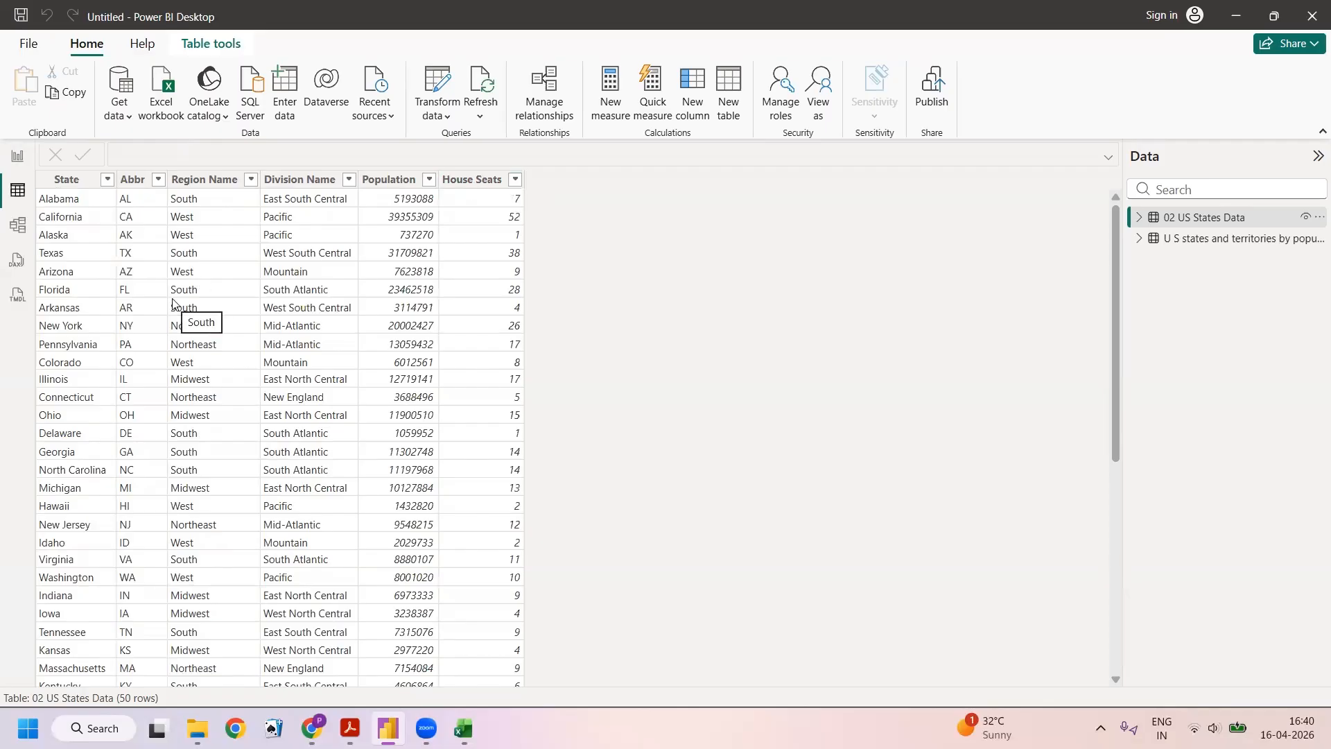
Go to the report canvas, expand the 02 US States Data fields, and check the target layout in PB Exercise-02.pdf.
{"action": "left_click", "coordinate": [19, 160]}
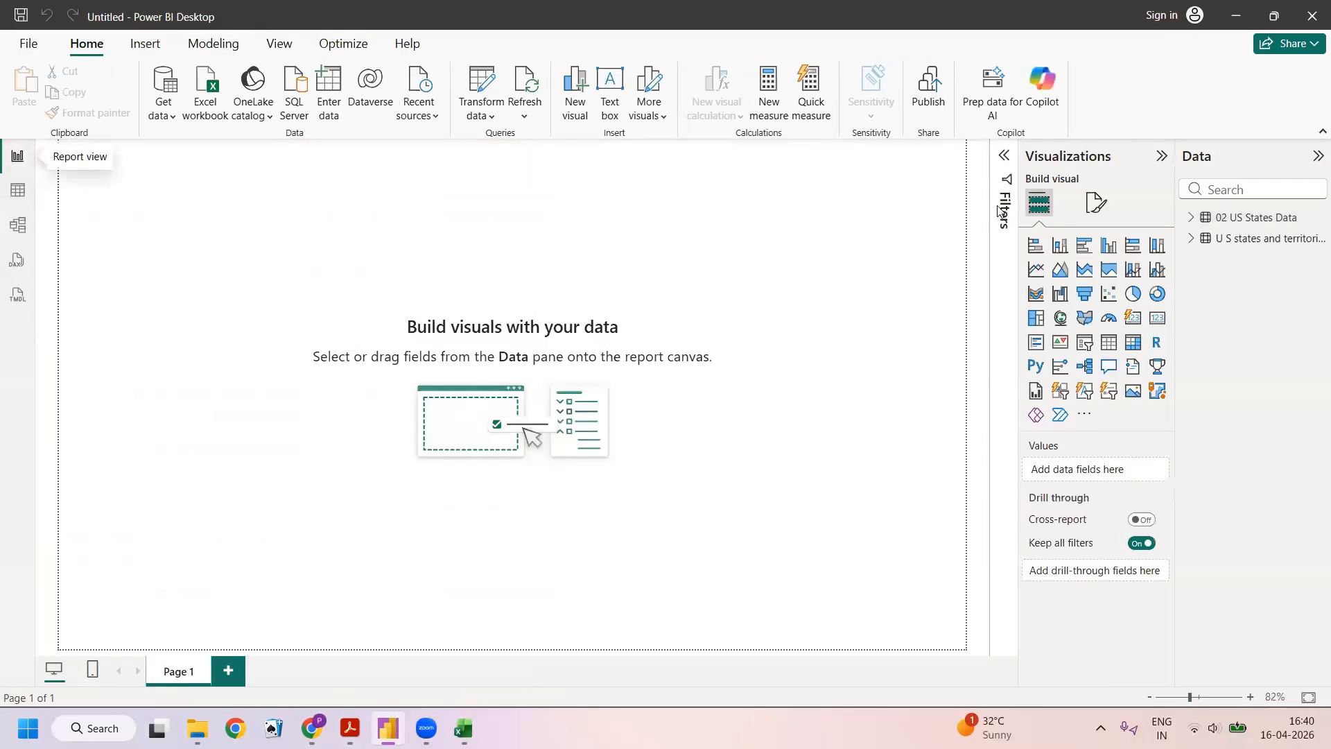
{"action": "left_click", "coordinate": [1192, 220]}
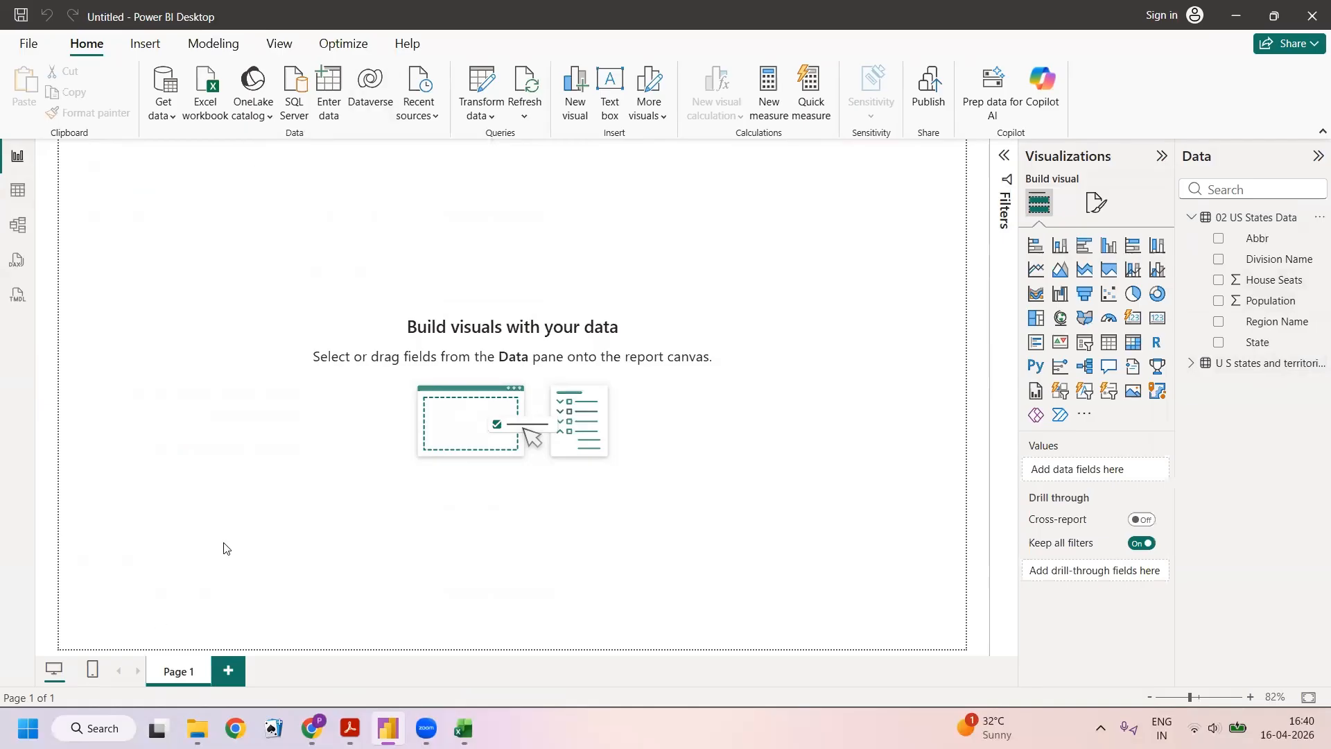
{"action": "left_click", "coordinate": [349, 728]}
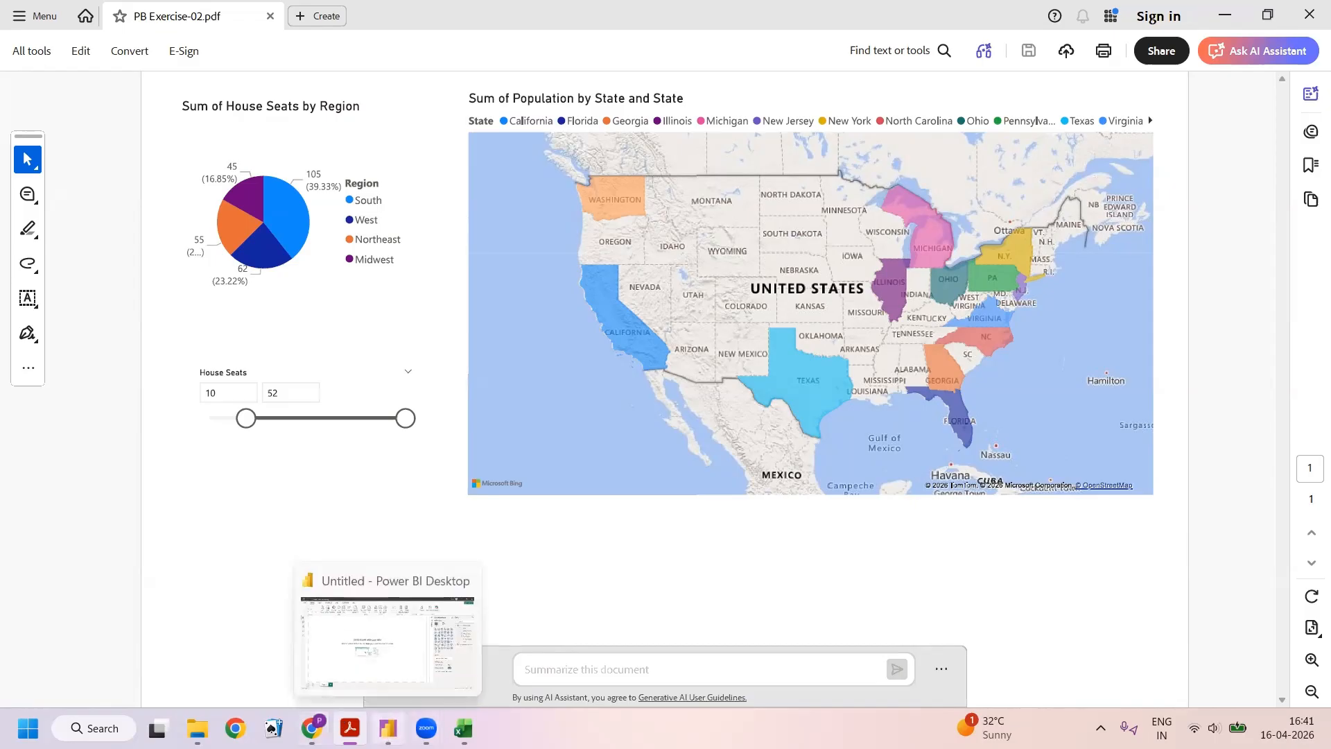
{"action": "left_click", "coordinate": [388, 728]}
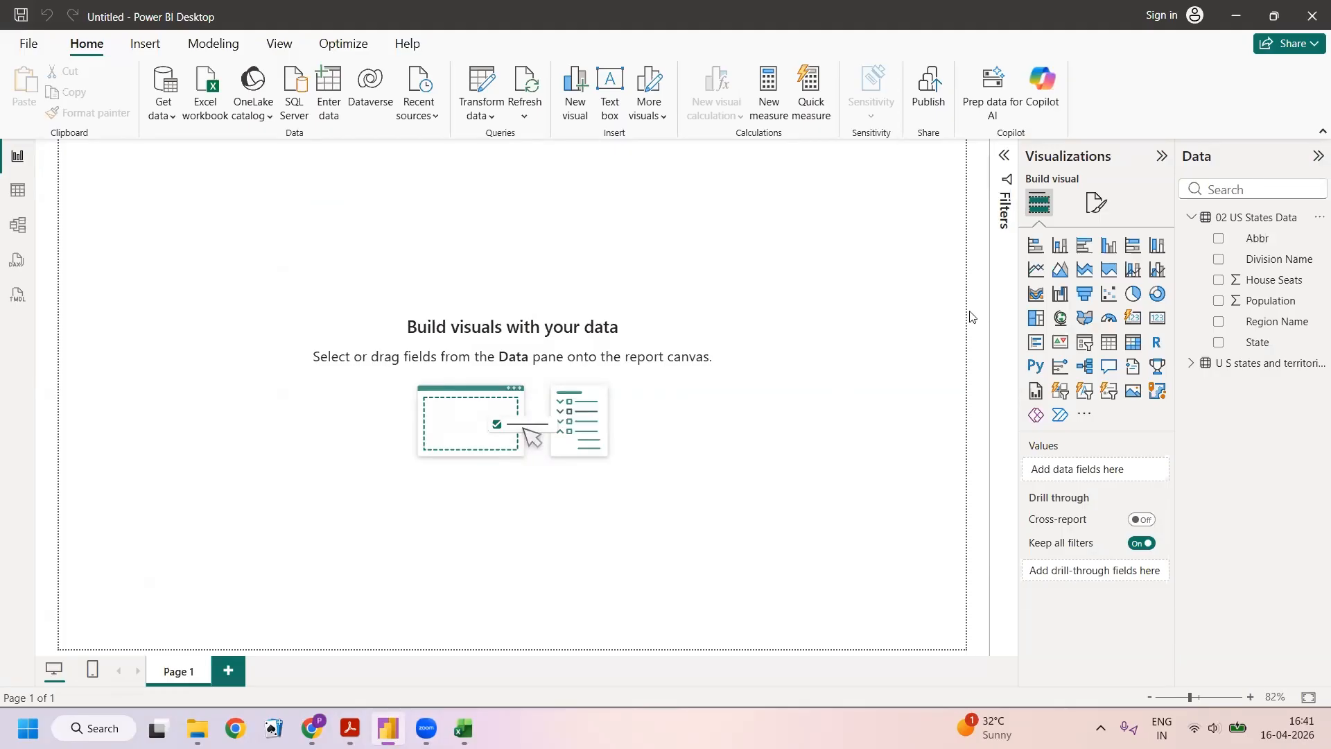
Create a pie chart with Region Name as legend and House Seats as values, checking it against PB Exercise-02.pdf.
{"action": "left_click", "coordinate": [1133, 294]}
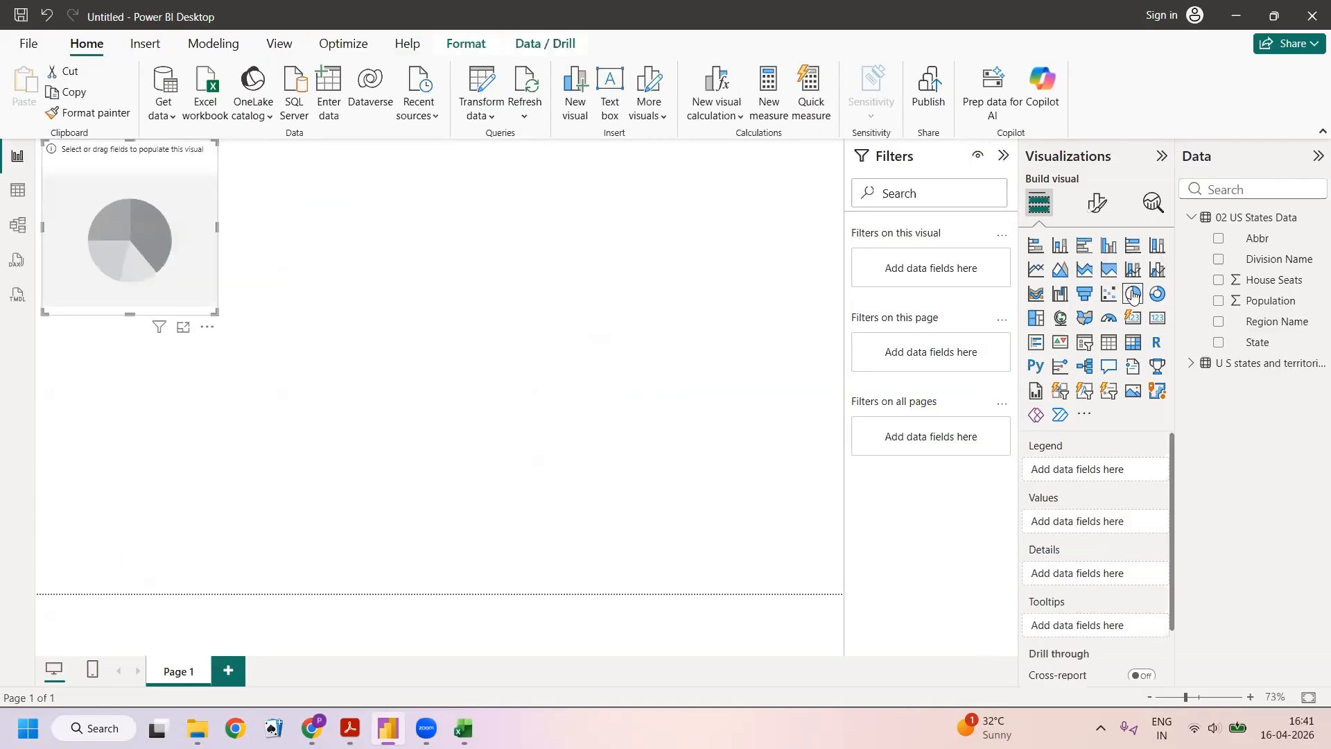
{"action": "key", "text": "alt+Tab"}
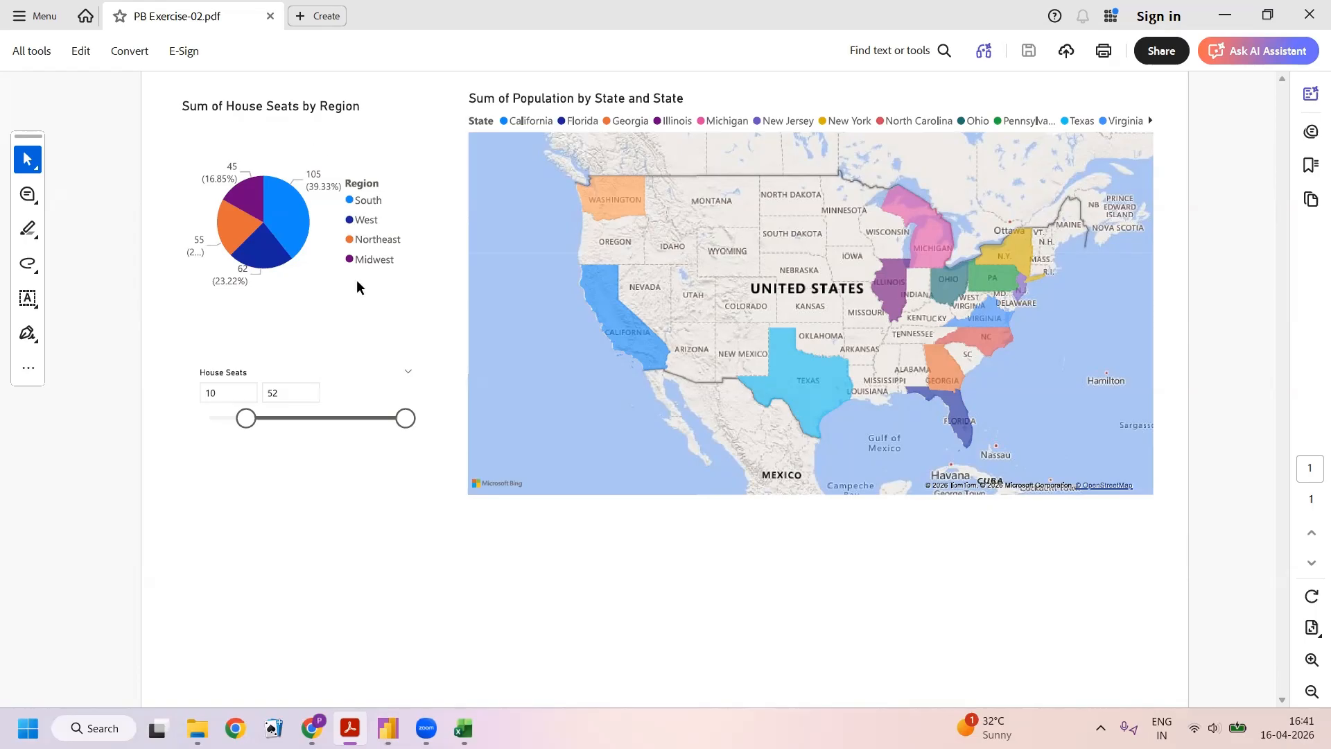
{"action": "key", "text": "alt+Tab"}
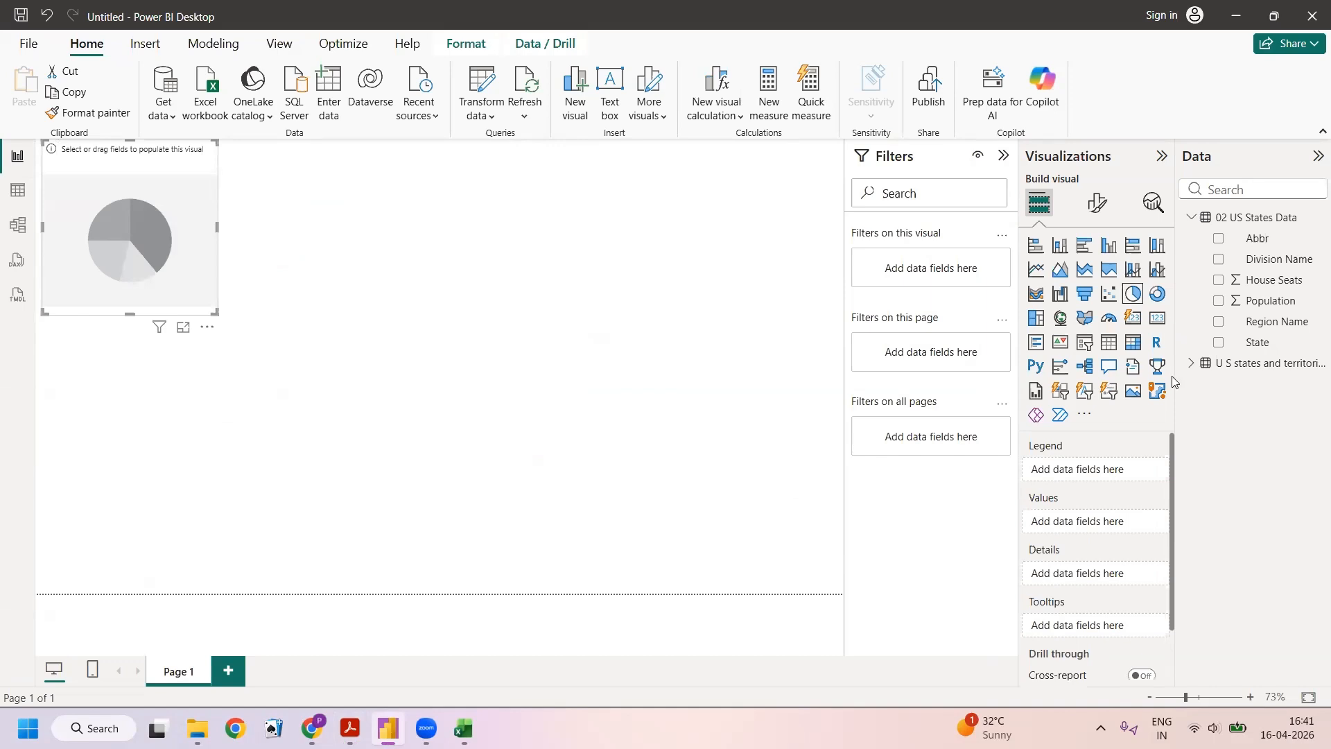
{"action": "left_click", "coordinate": [1220, 323]}
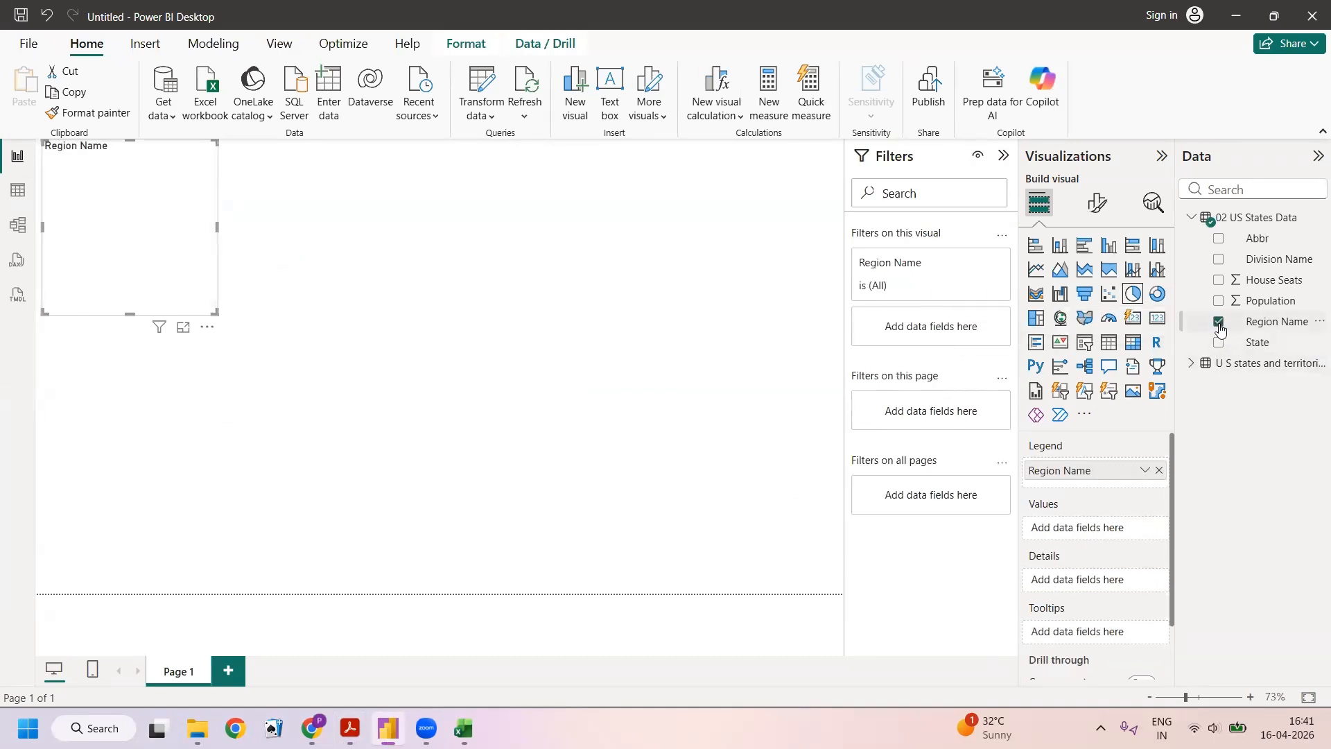
{"action": "left_click", "coordinate": [1217, 281]}
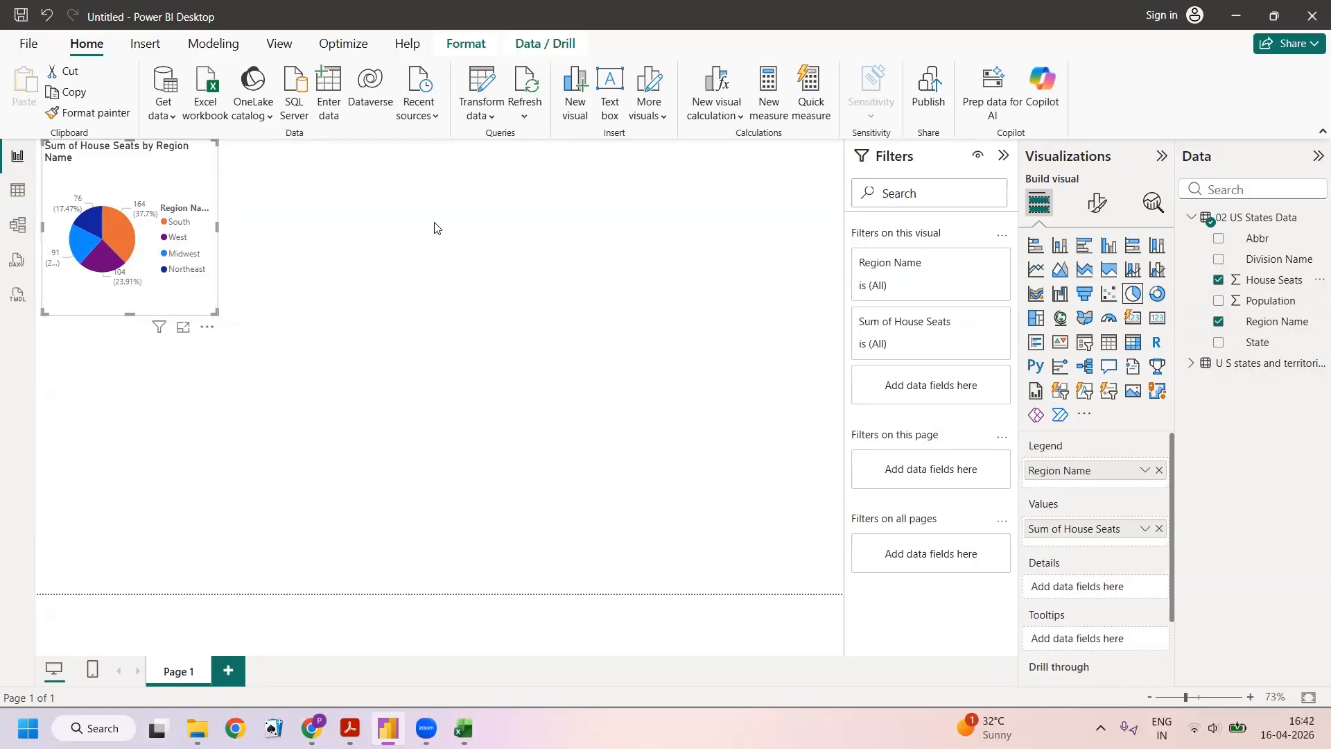
Add an empty filled map as a separate visual and place it beside the pie chart.
{"action": "key", "text": "alt+Tab"}
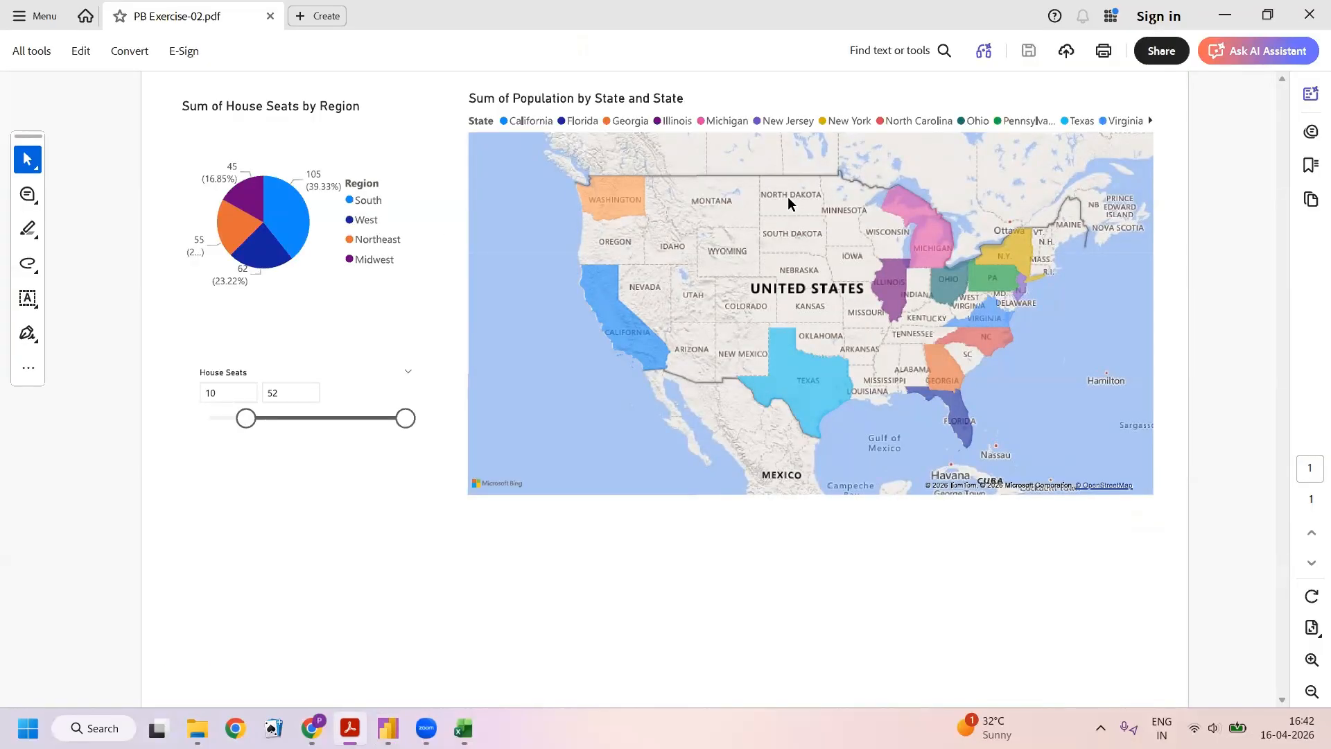
{"action": "key", "text": "alt+Tab"}
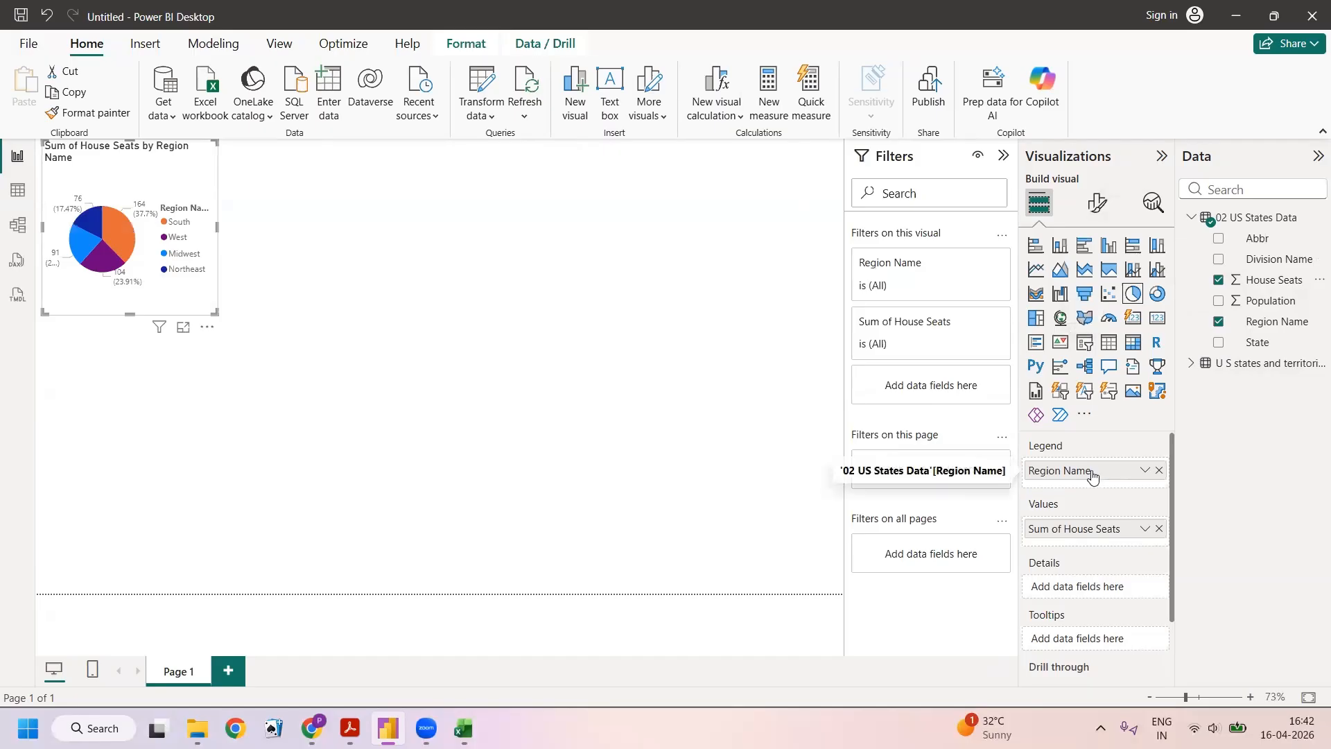
{"action": "left_click", "coordinate": [1086, 321]}
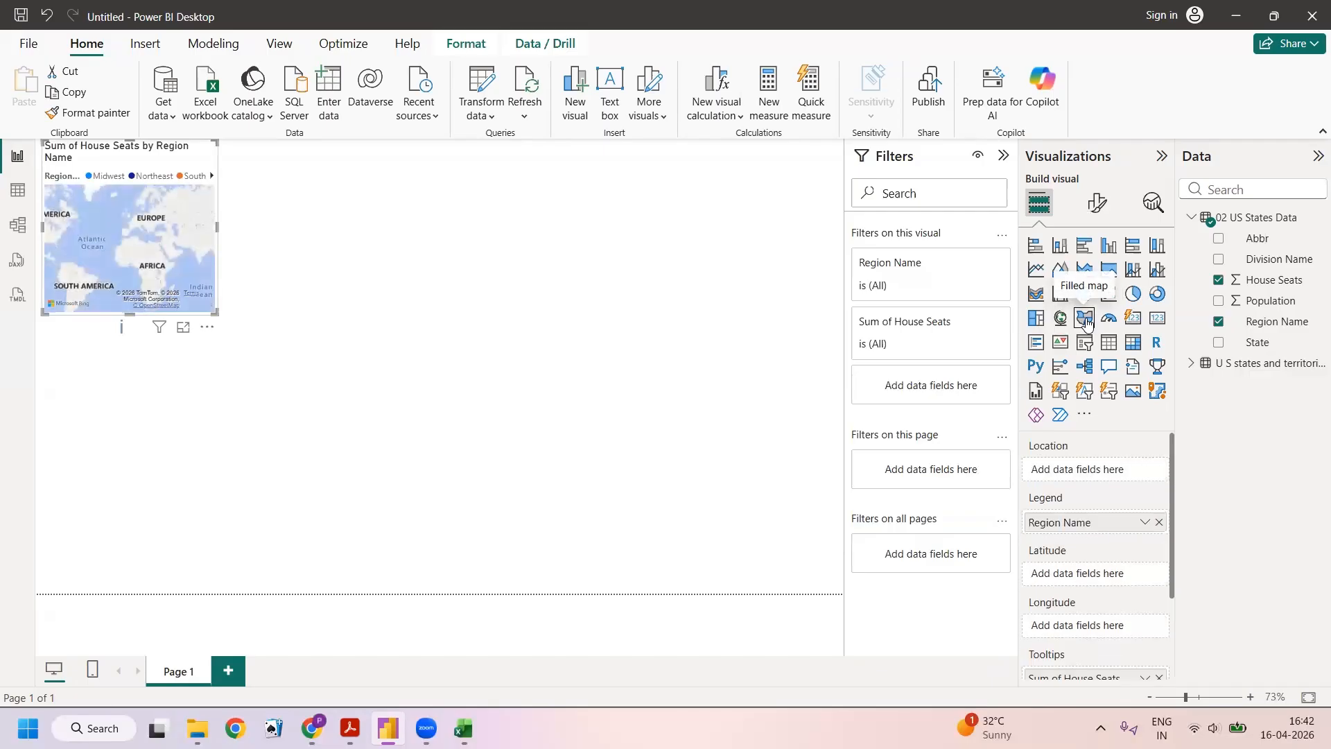
{"action": "key", "text": "ctrl+z"}
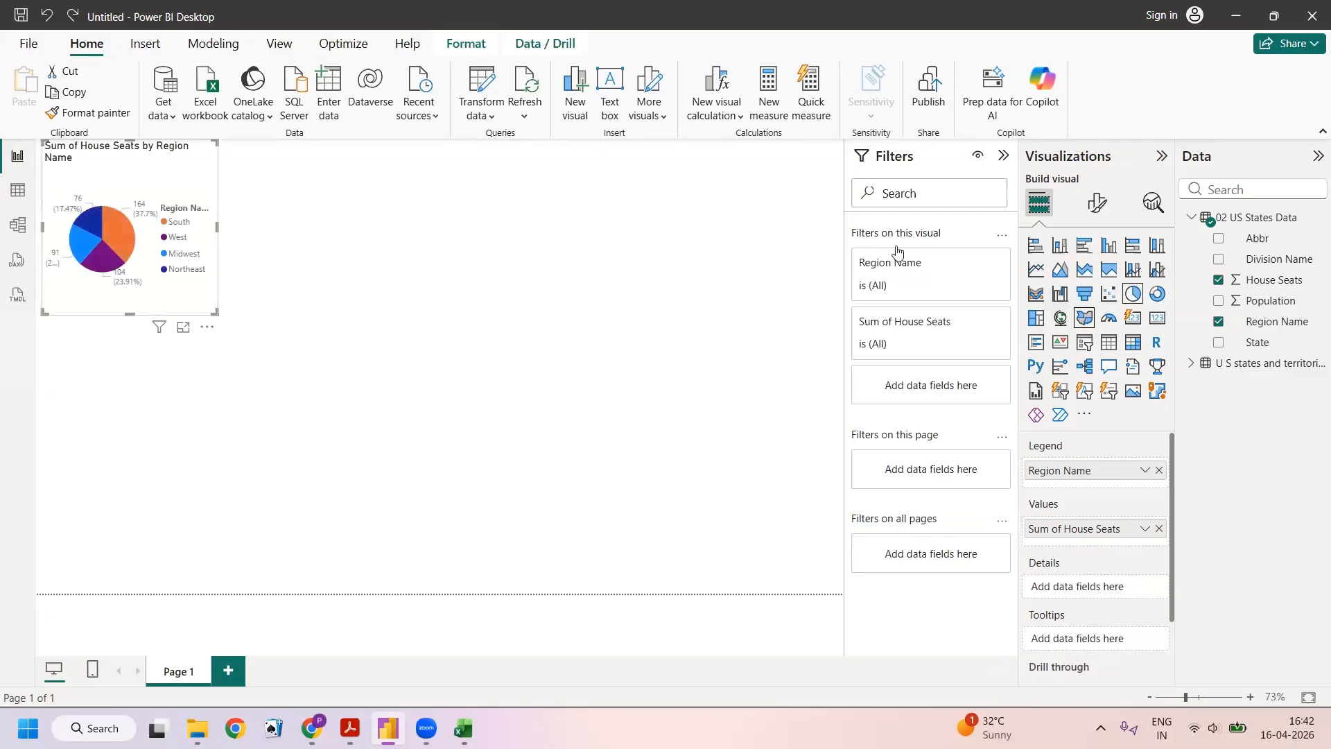
{"action": "left_click", "coordinate": [504, 233]}
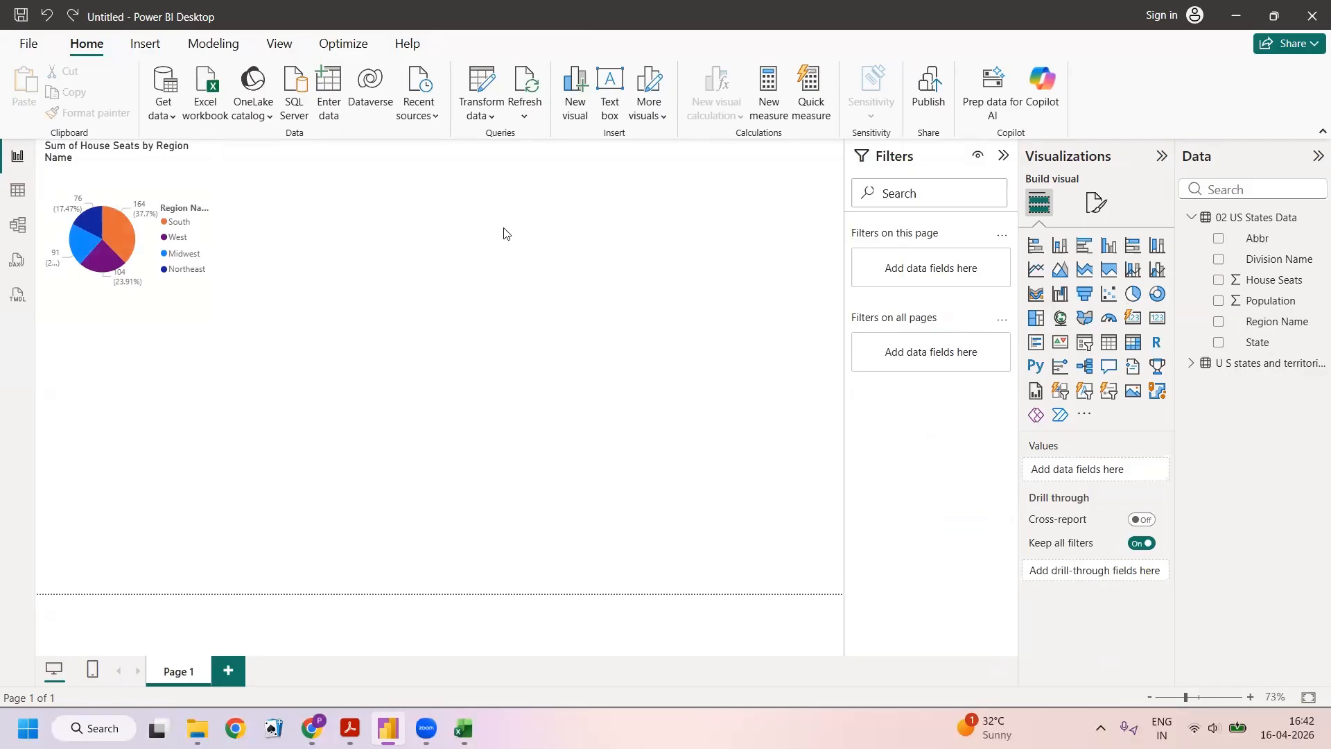
{"action": "left_click", "coordinate": [1086, 320]}
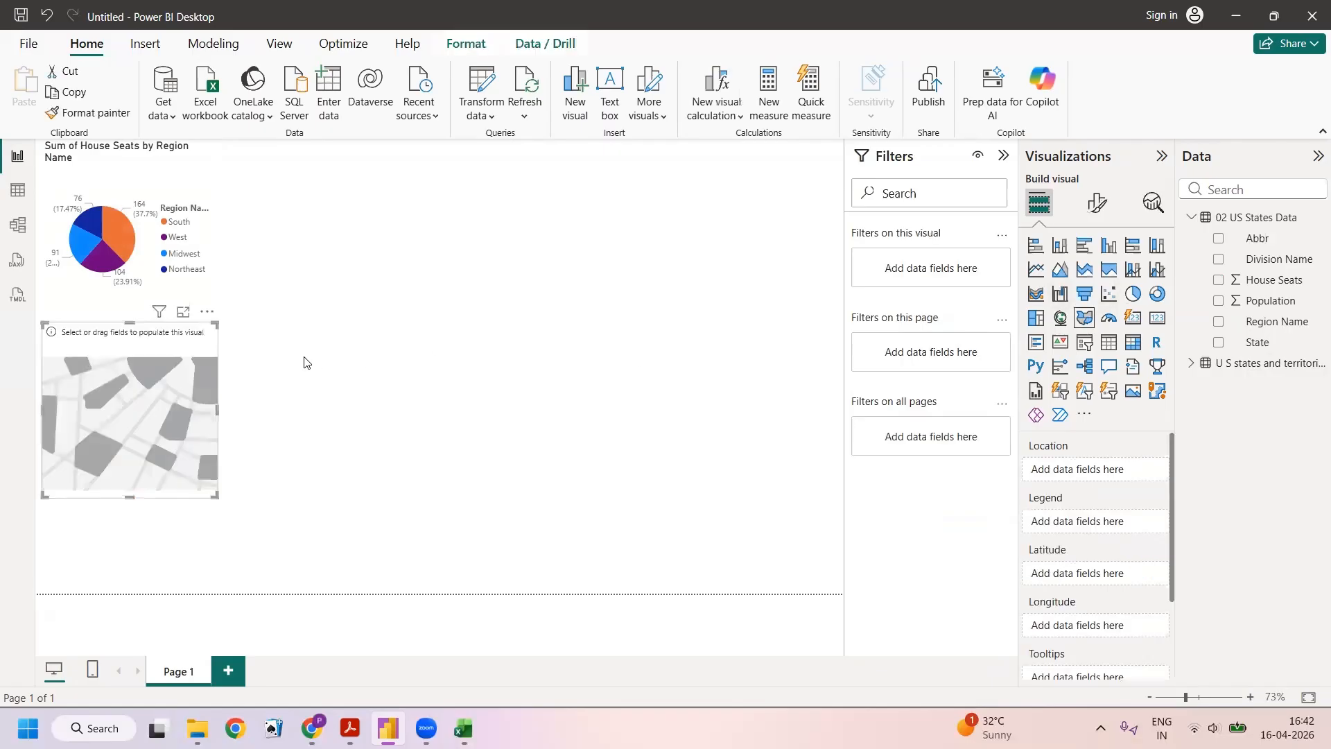
{"action": "left_click_drag", "start_coordinate": [146, 341], "coordinate": [343, 166]}
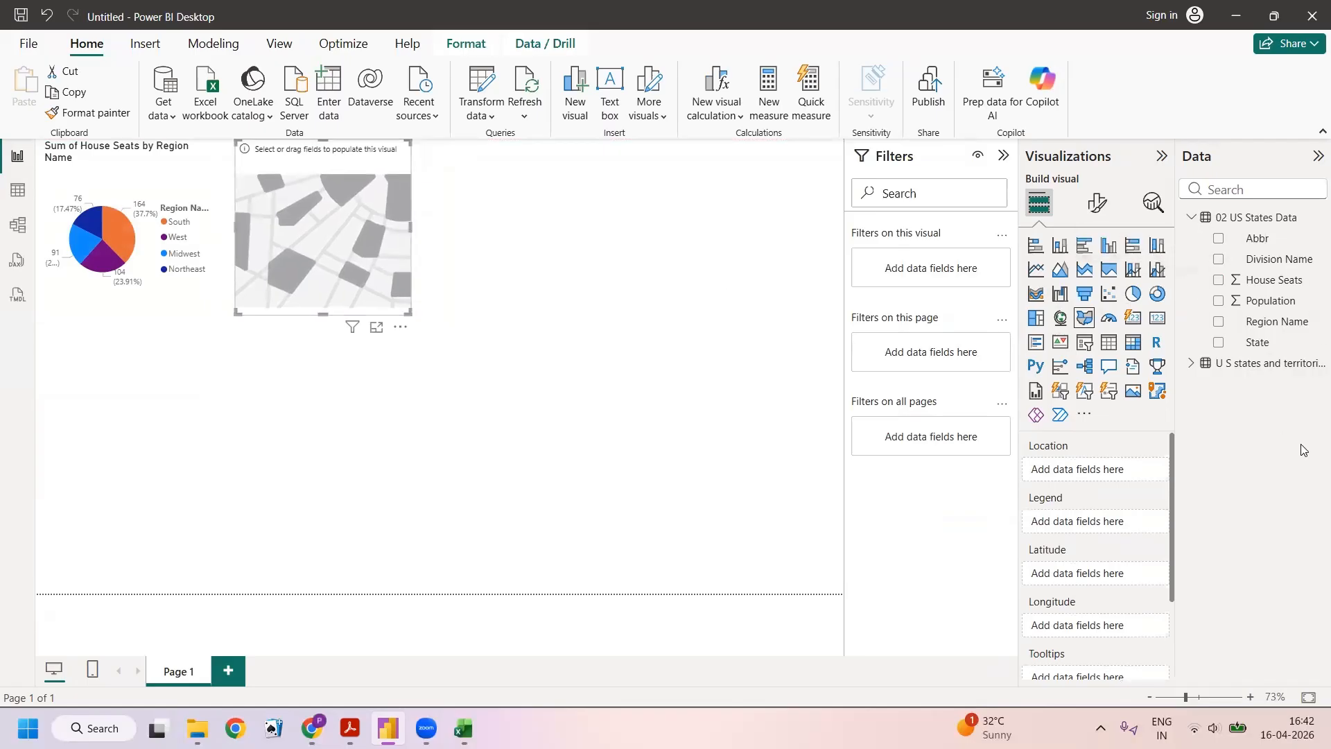
Assign State as the filled map's location and add Population, using the map in PB Exercise-02.pdf as reference.
{"action": "left_click", "coordinate": [1218, 343]}
{"action": "key", "text": "alt+Tab"}
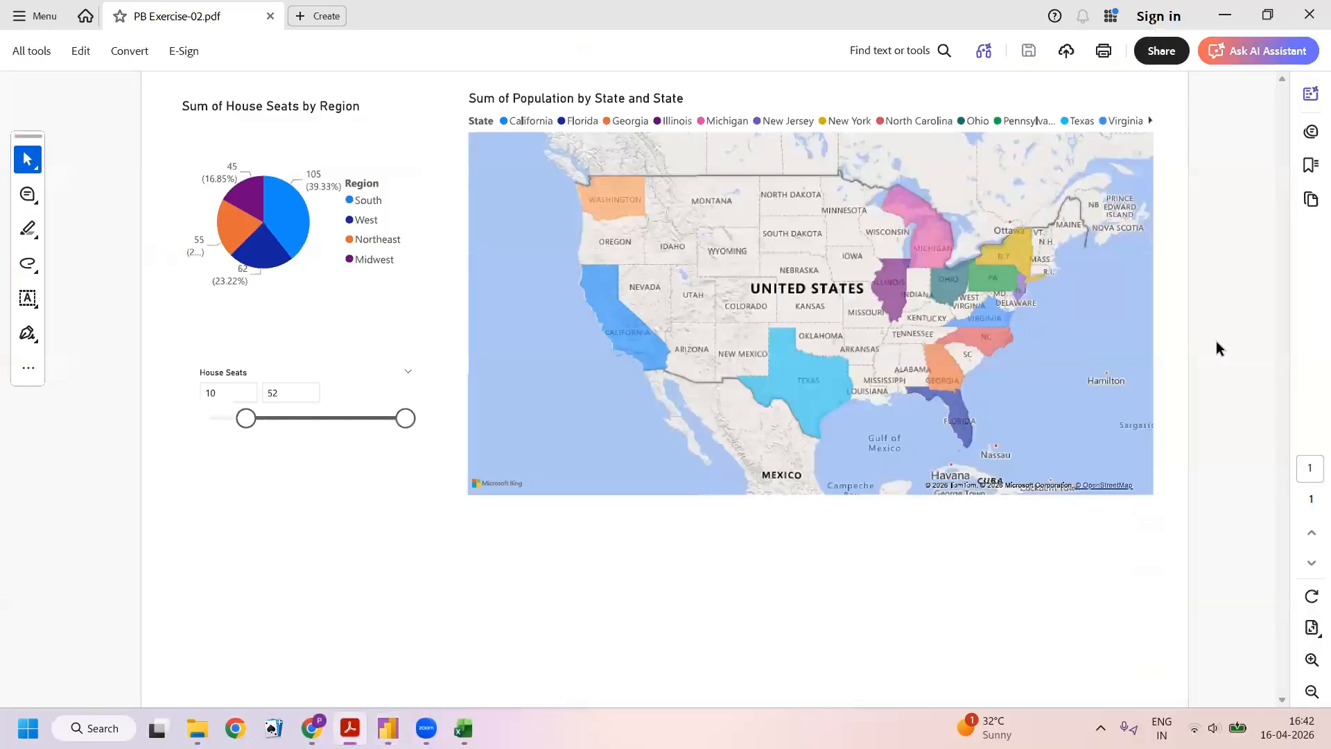
{"action": "key", "text": "alt+Tab"}
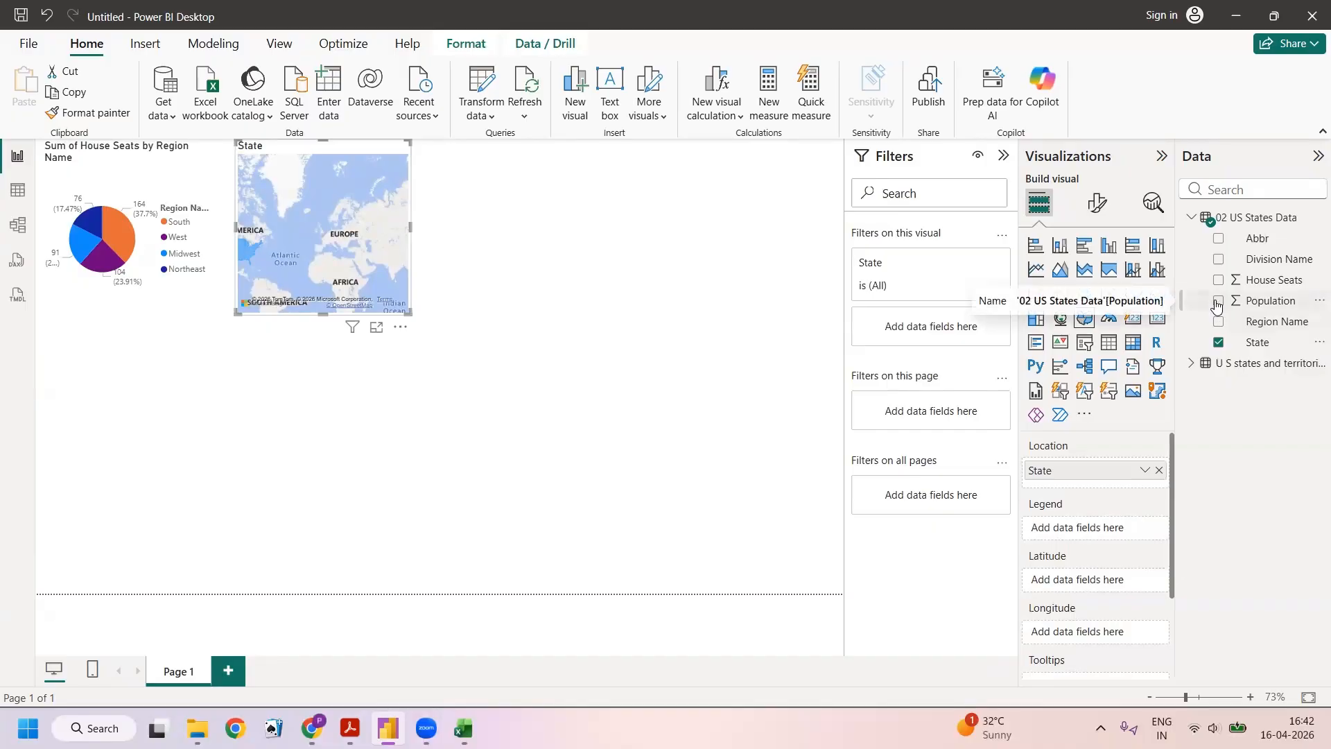
{"action": "left_click", "coordinate": [1217, 301]}
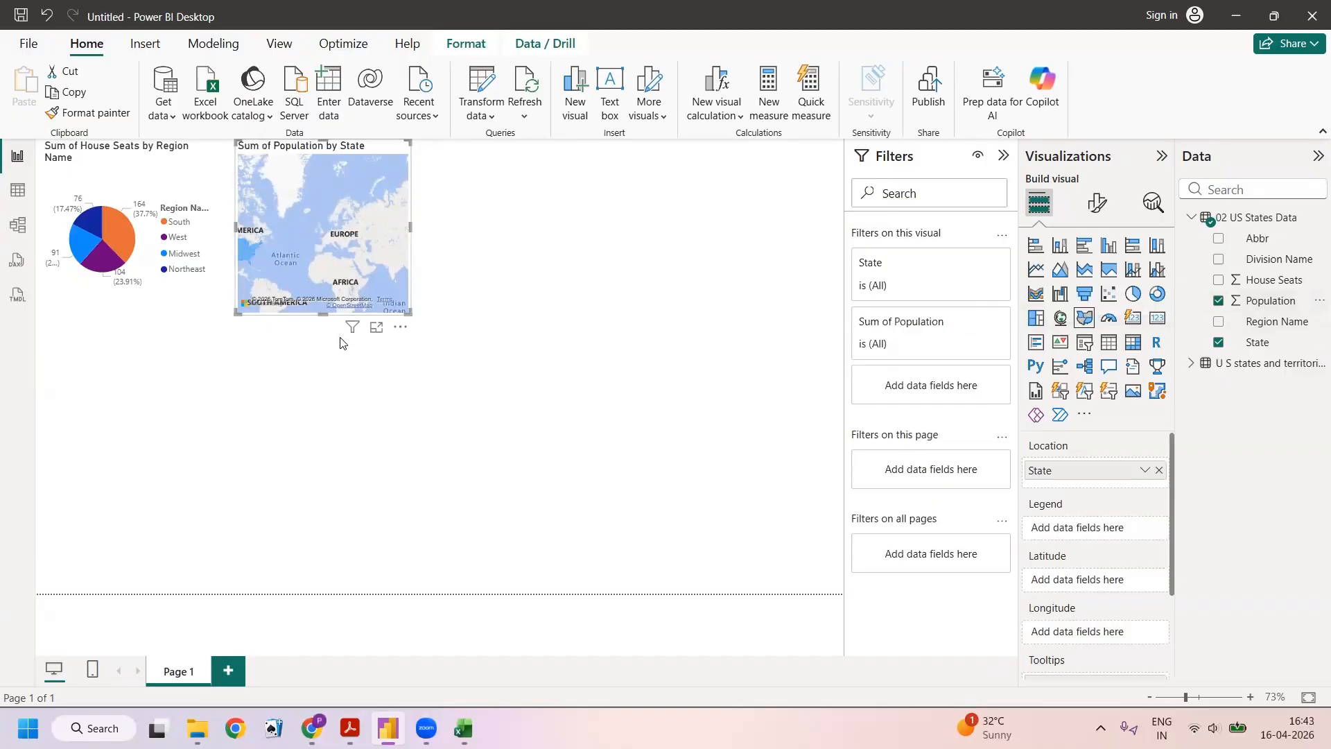
Move the map against the pie chart and enlarge it to the page's far side edge and lower edge.
{"action": "mouse_move", "coordinate": [411, 317]}
{"action": "left_mouse_down"}
{"action": "mouse_move", "coordinate": [594, 413]}
{"action": "mouse_move", "coordinate": [395, 323]}
{"action": "left_mouse_up"}
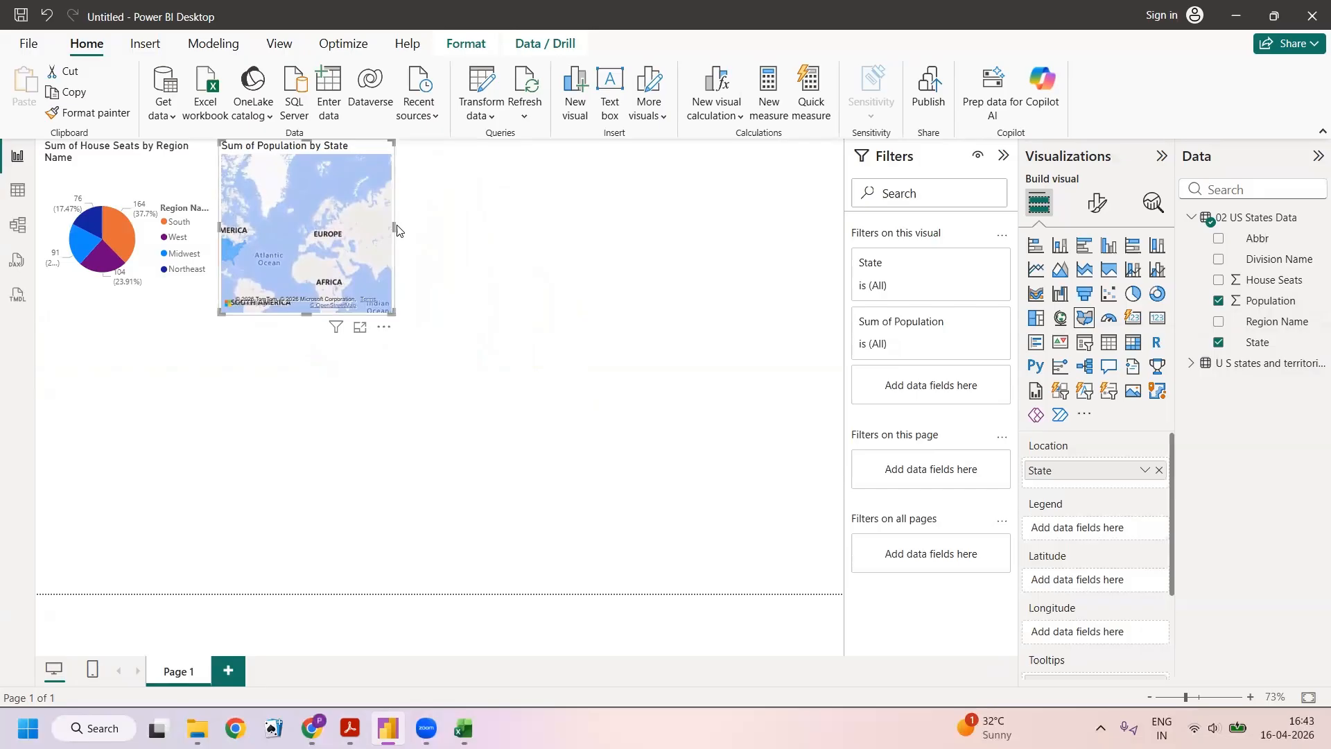
{"action": "left_click_drag", "start_coordinate": [393, 227], "coordinate": [840, 277]}
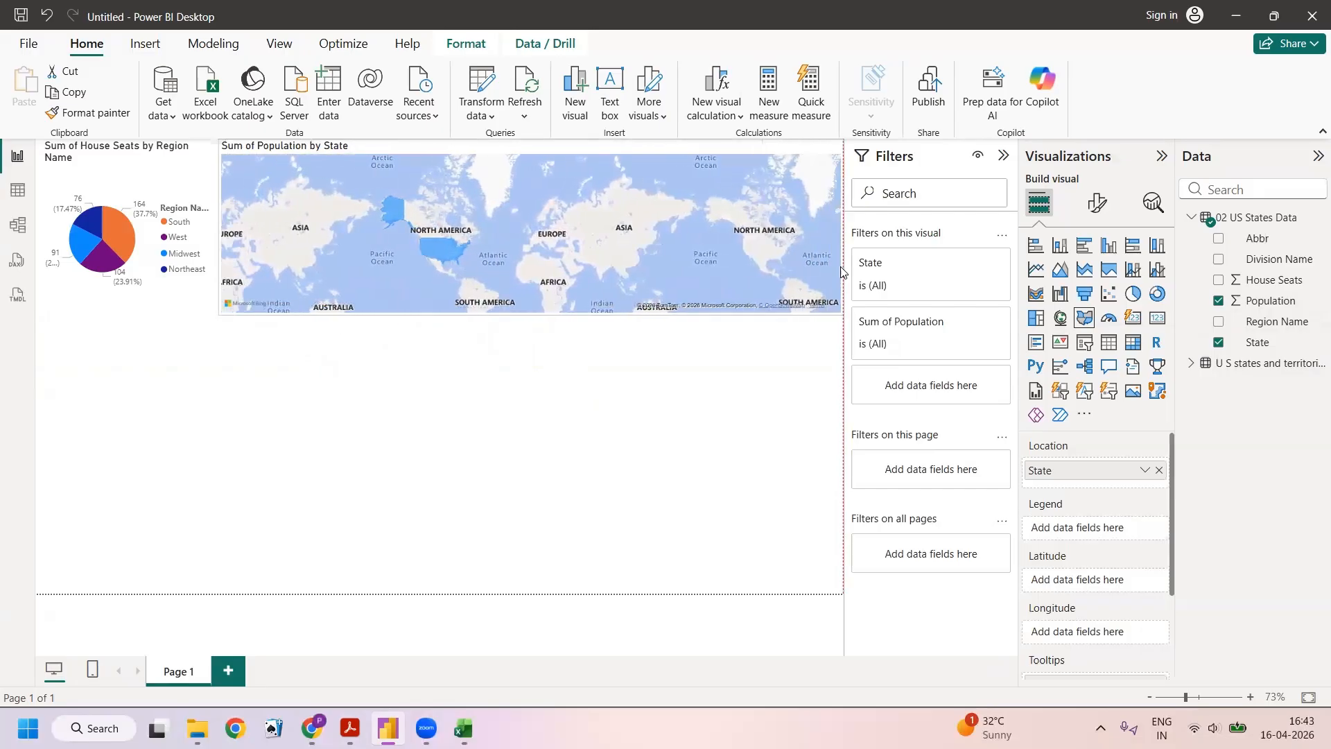
{"action": "left_click_drag", "start_coordinate": [532, 314], "coordinate": [541, 598]}
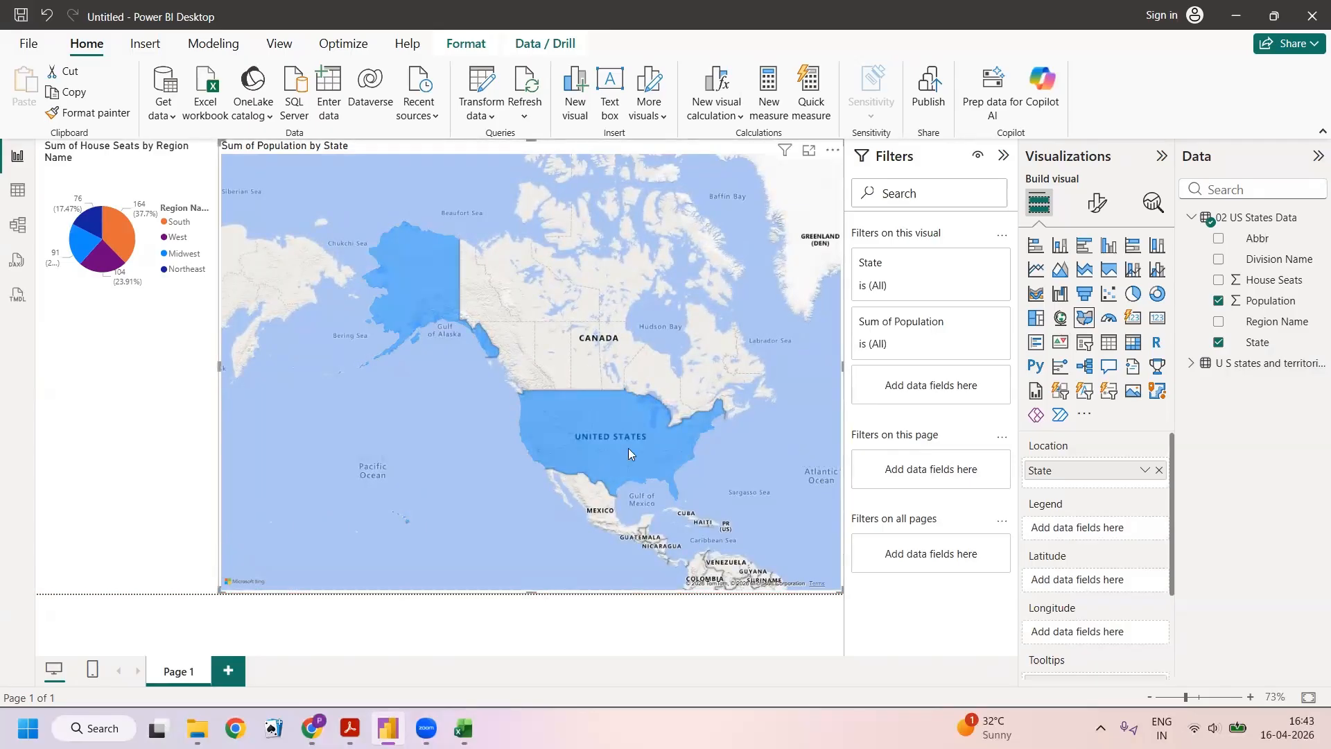
Add State to the filled map's legend so each state gets its own color, and inspect individual states.
{"action": "mouse_move", "coordinate": [628, 450]}
{"action": "left_click_drag", "start_coordinate": [1249, 346], "coordinate": [1103, 526]}
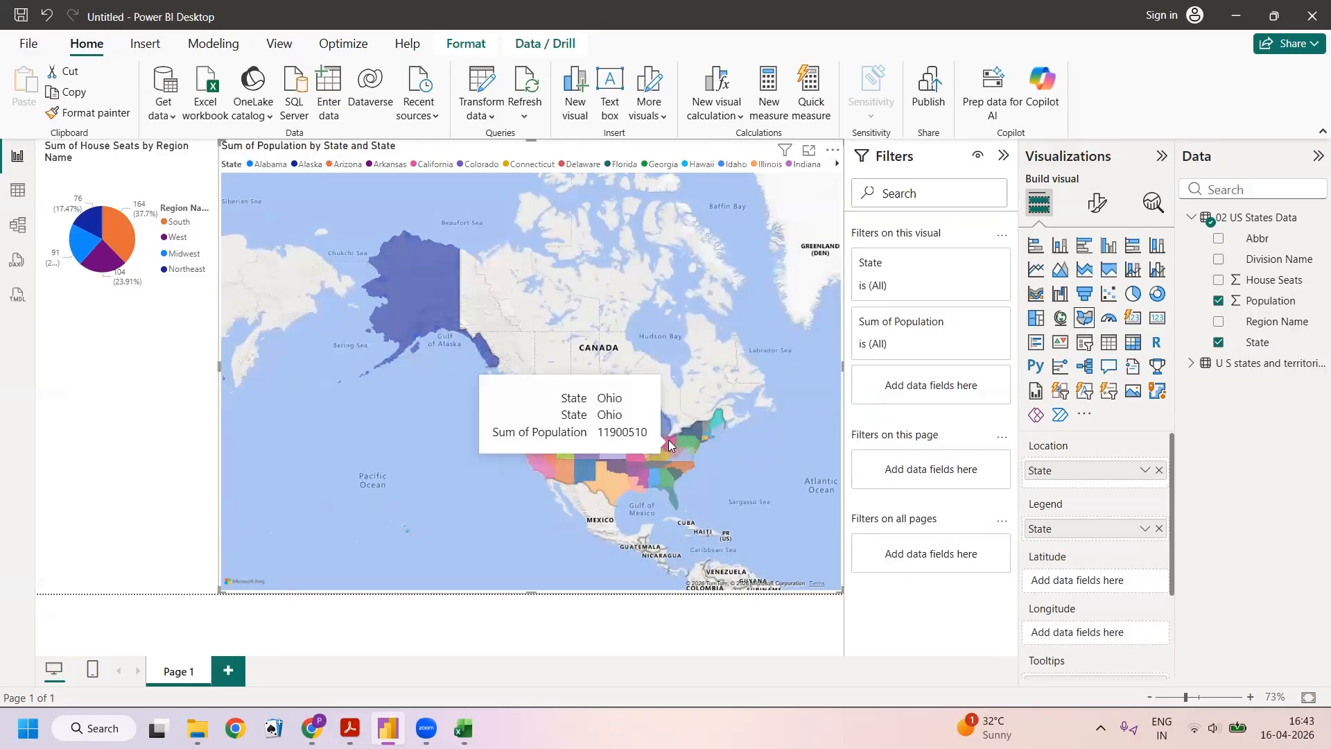
{"action": "mouse_move", "coordinate": [420, 265]}
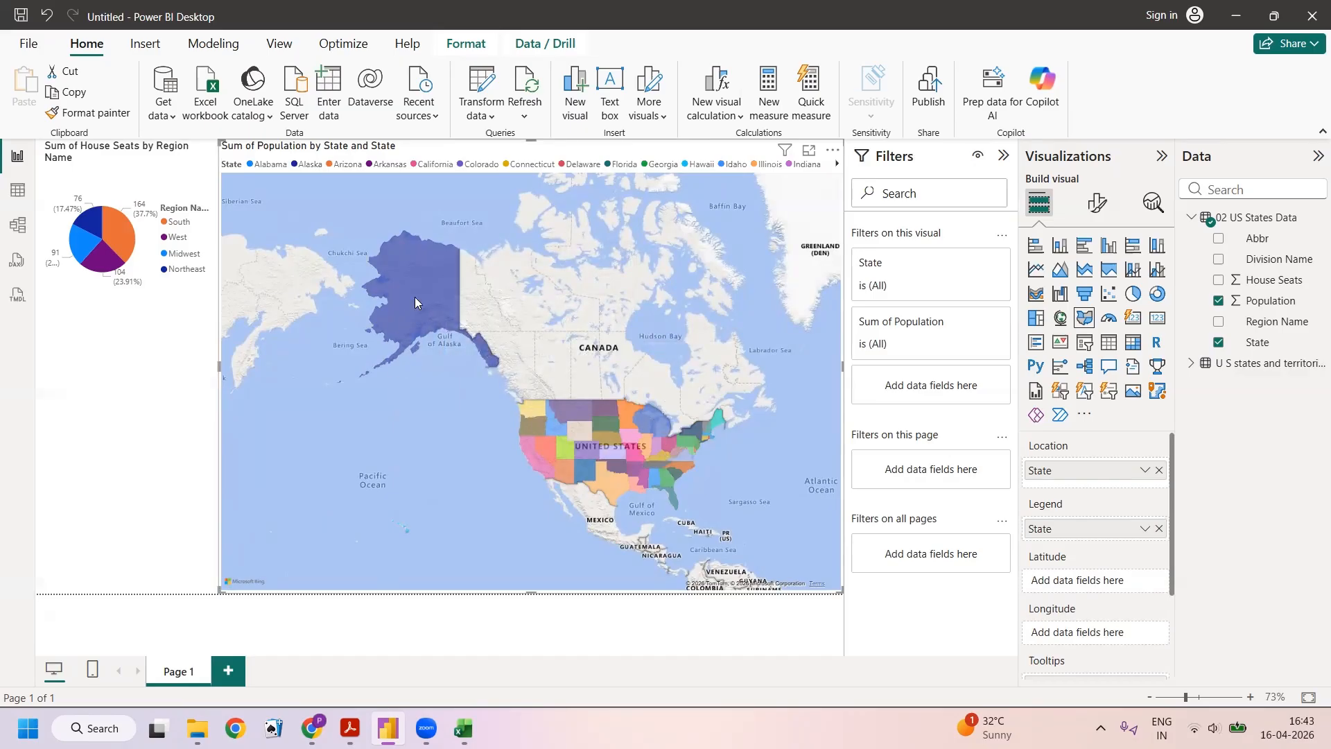
{"action": "mouse_move", "coordinate": [415, 297]}
Filter the map by State to exclude Alaska and Hawaii, and deselect the map.
{"action": "left_click", "coordinate": [966, 265]}
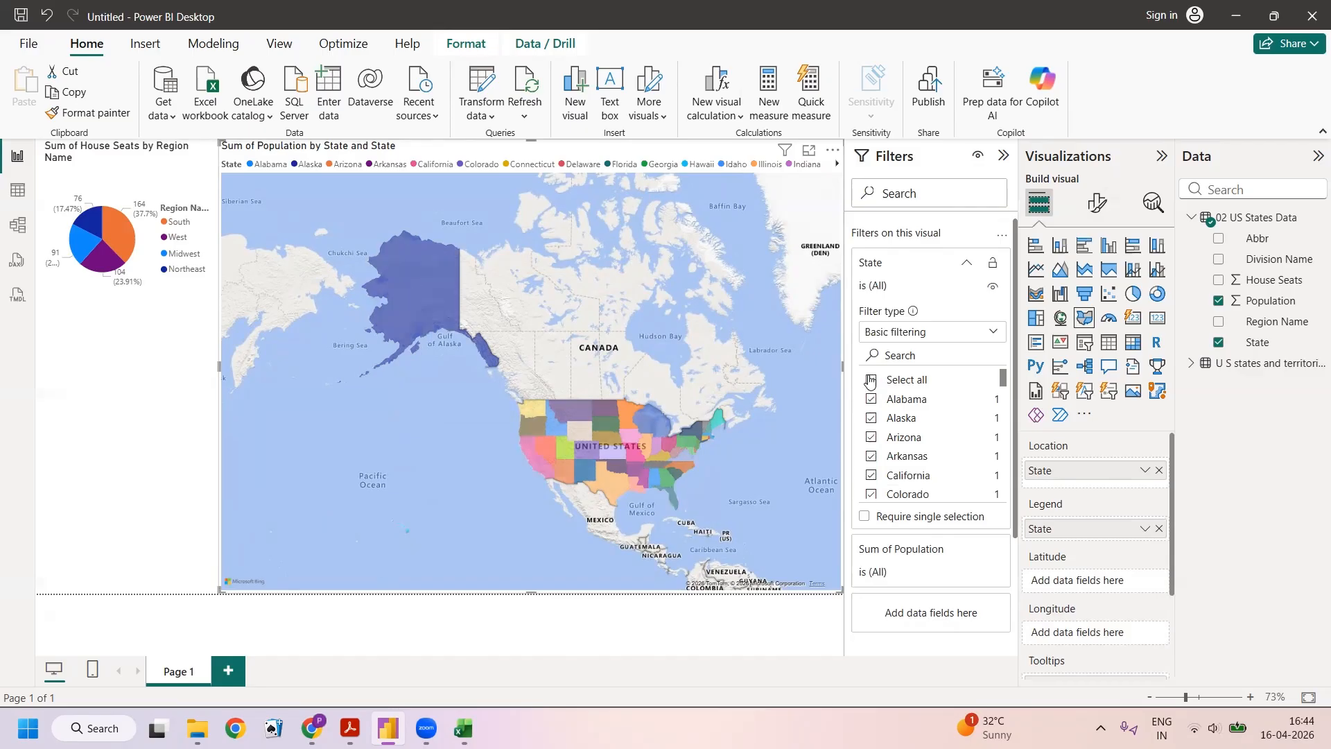
{"action": "left_click", "coordinate": [872, 419]}
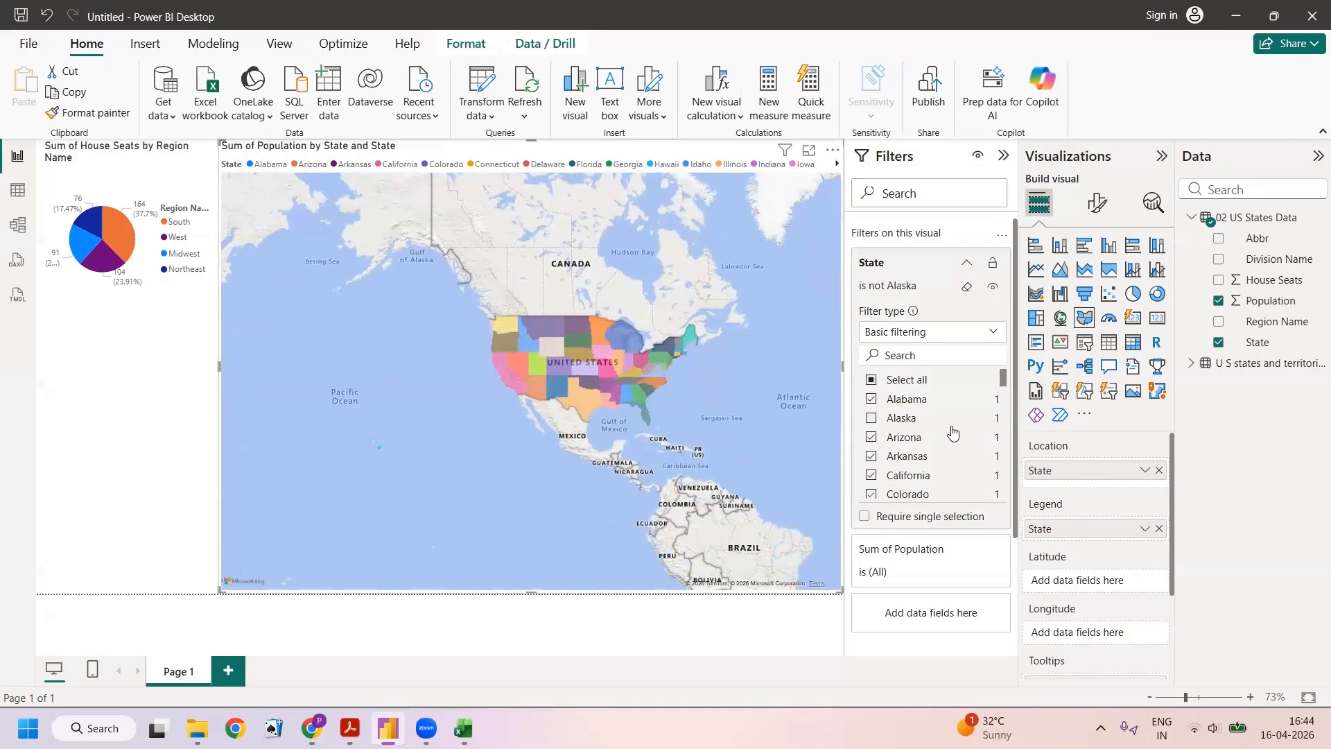
{"action": "scroll", "coordinate": [953, 434], "scroll_direction": "down", "scroll_amount": 5}
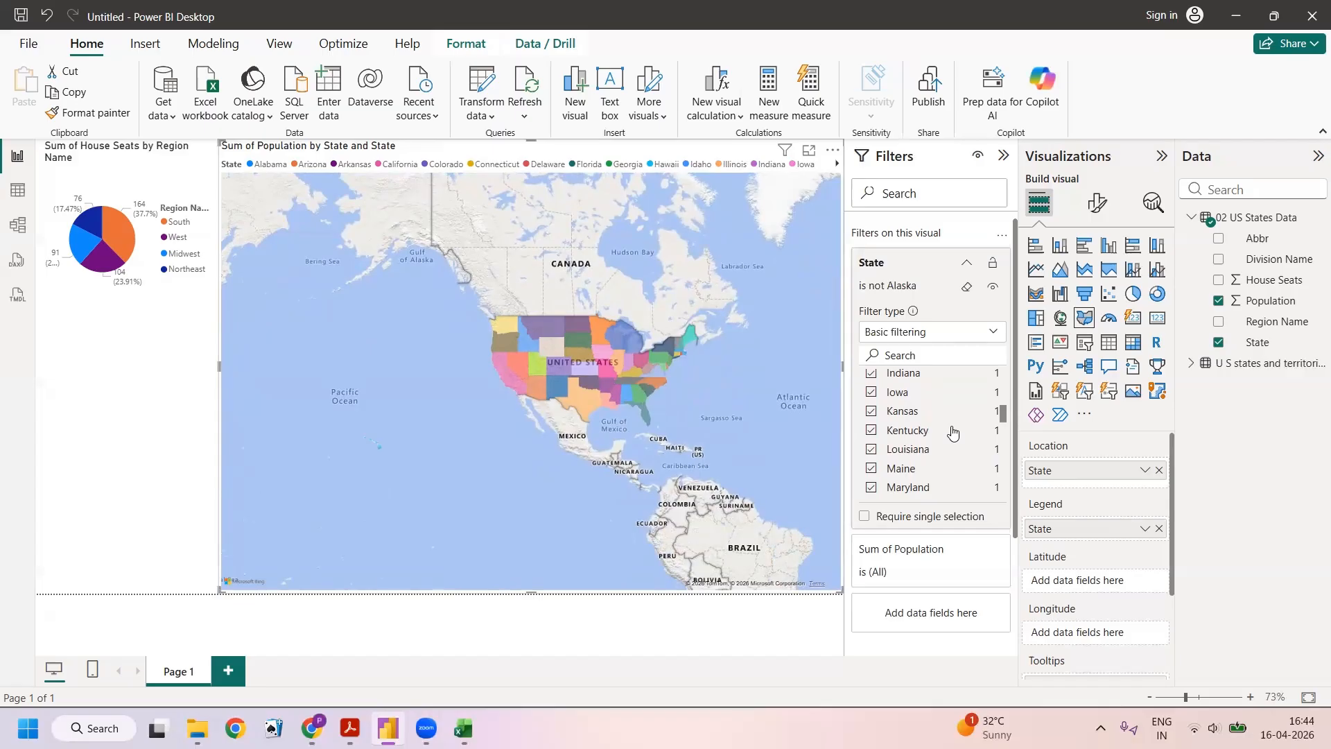
{"action": "scroll", "coordinate": [952, 434], "scroll_direction": "up", "scroll_amount": 3}
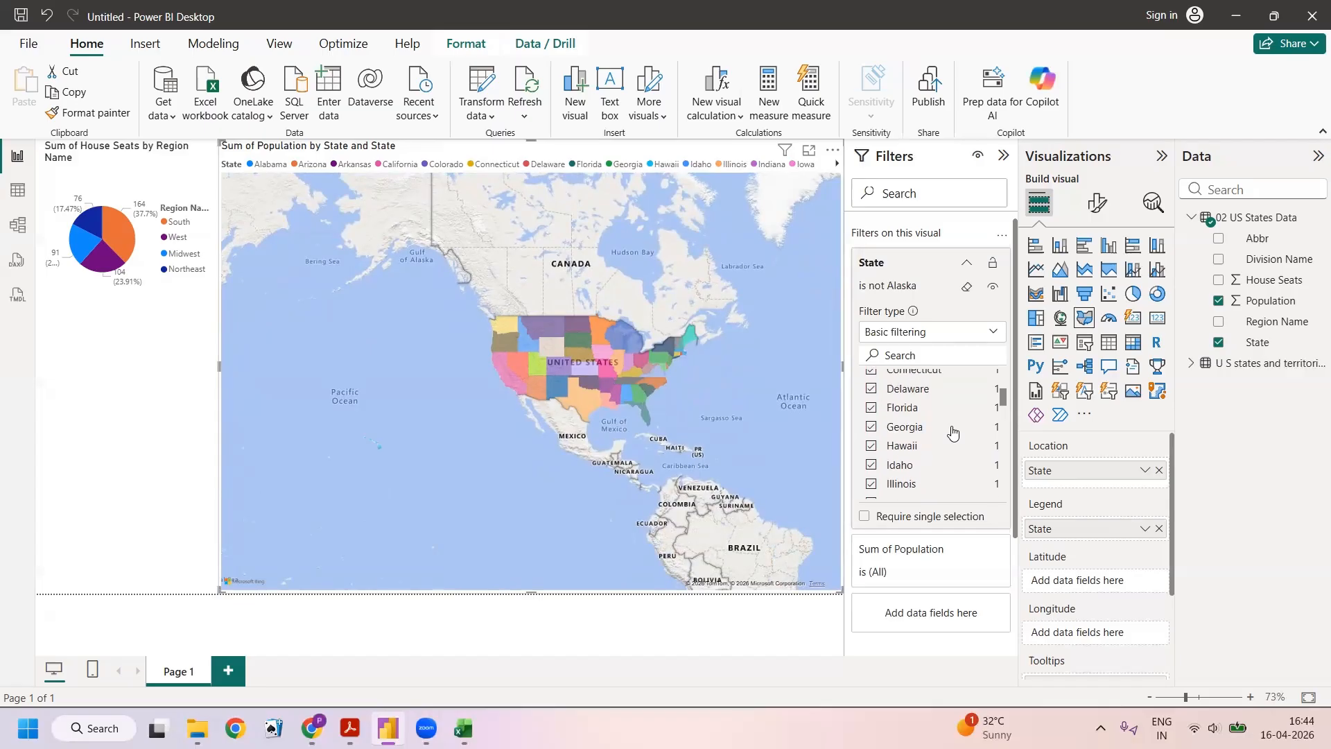
{"action": "left_click", "coordinate": [873, 452]}
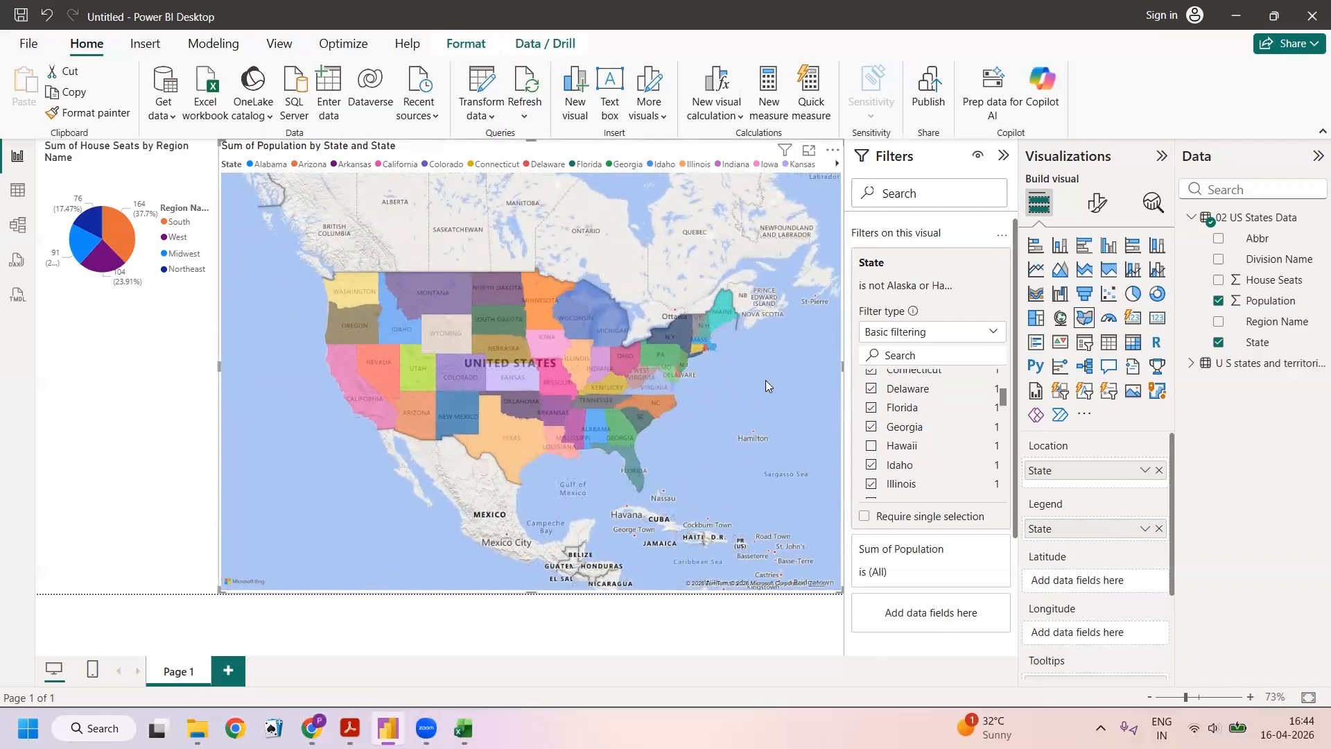
{"action": "scroll", "coordinate": [767, 378], "scroll_direction": "up", "scroll_amount": 2}
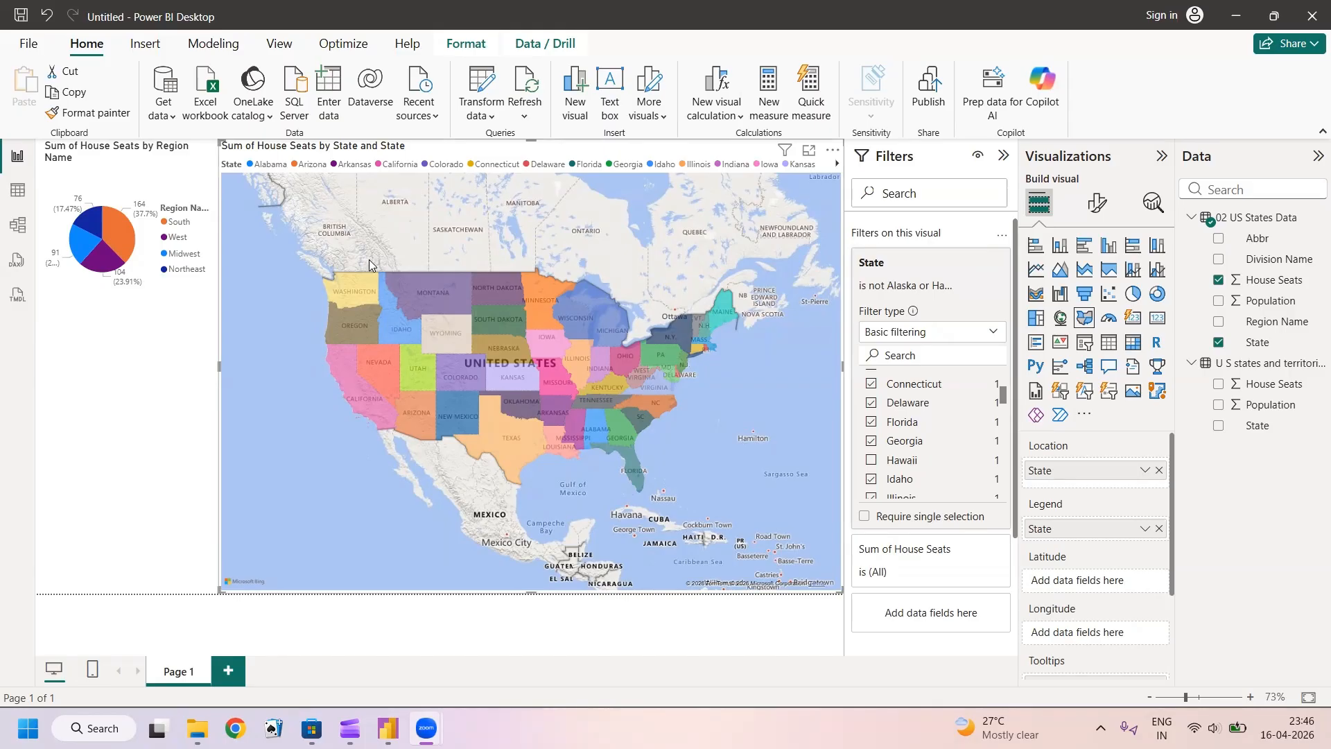
{"action": "left_click", "coordinate": [108, 433]}
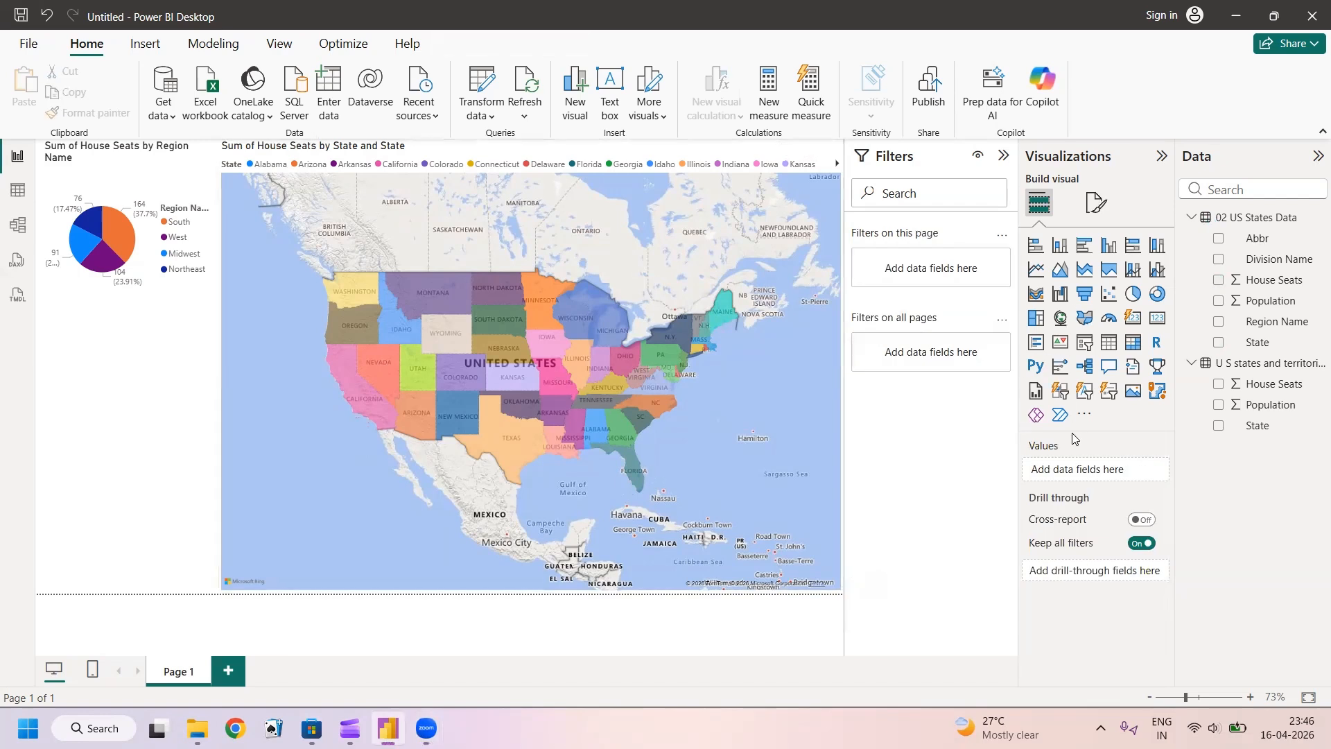
Add a House Seats slicer from 02 US States Data, reduce its height and position it just below the pie chart.
{"action": "left_click", "coordinate": [1086, 344]}
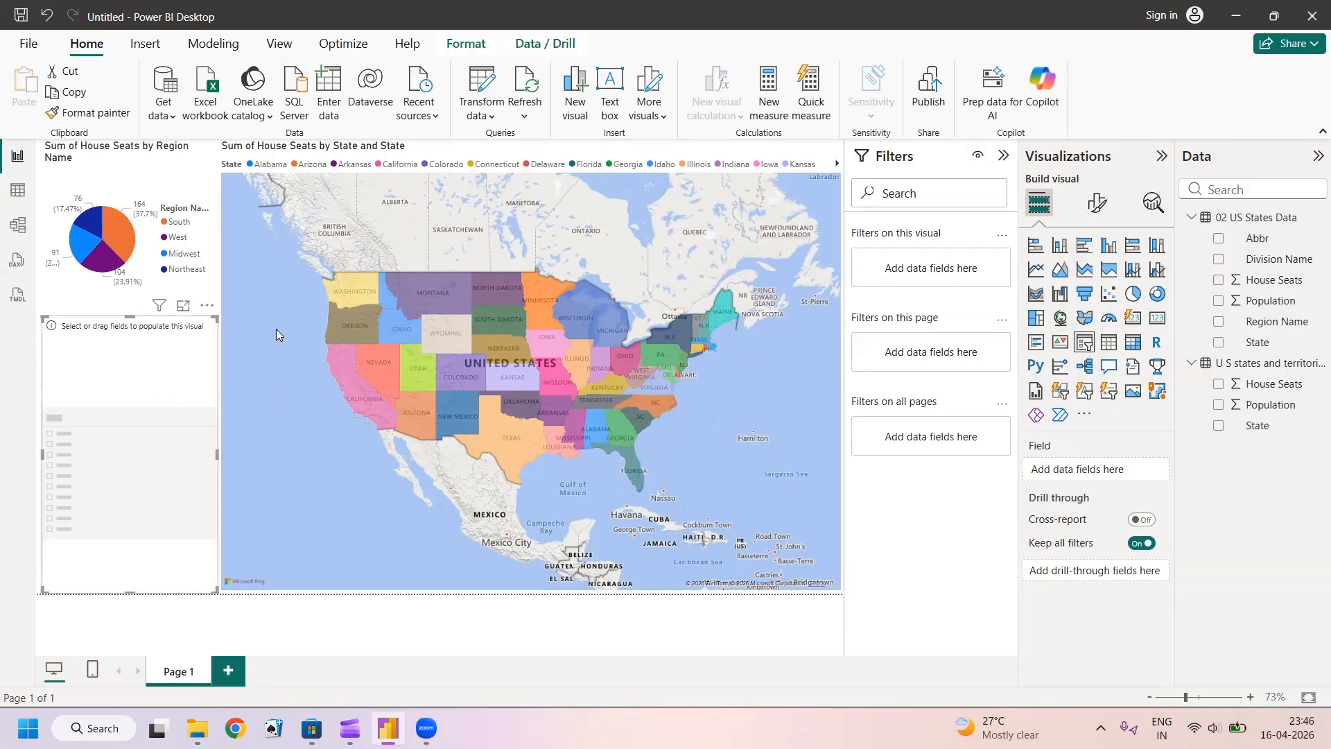
{"action": "left_click", "coordinate": [1220, 281]}
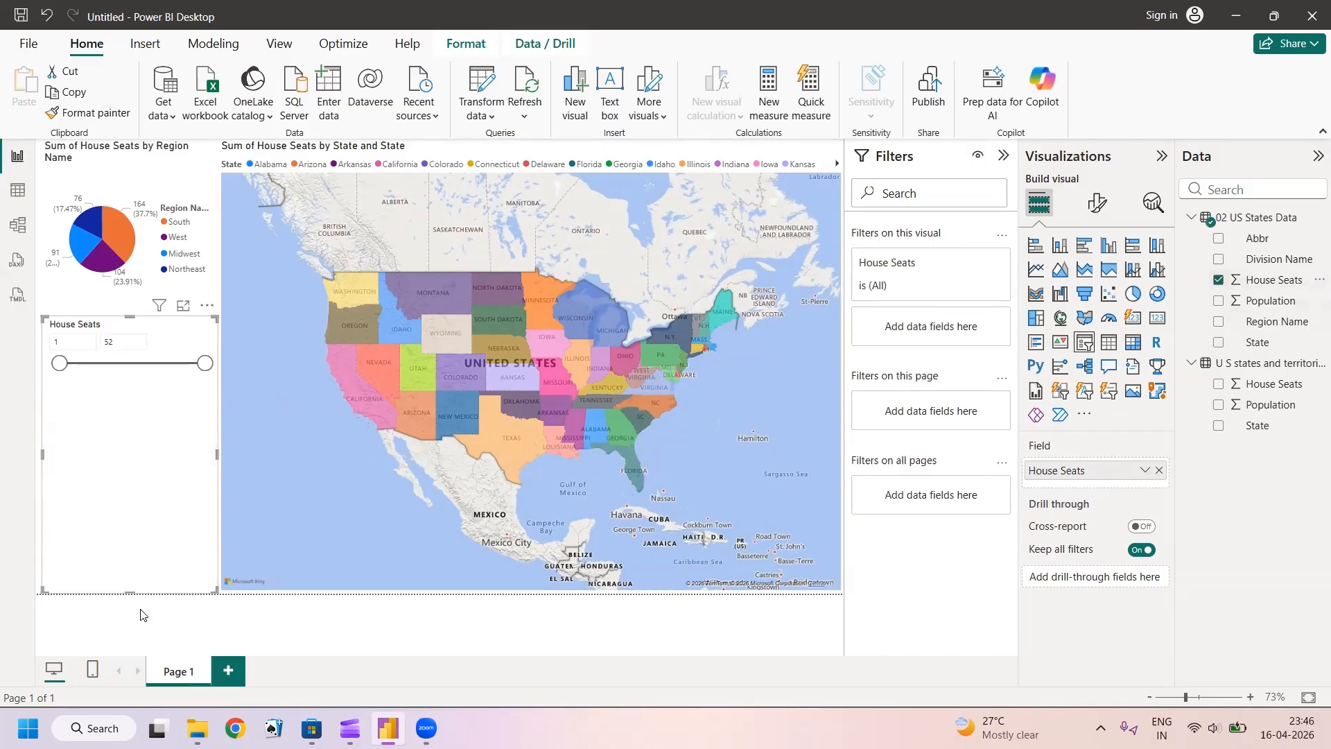
{"action": "left_click_drag", "start_coordinate": [129, 591], "coordinate": [142, 395]}
{"action": "left_click_drag", "start_coordinate": [165, 336], "coordinate": [169, 354]}
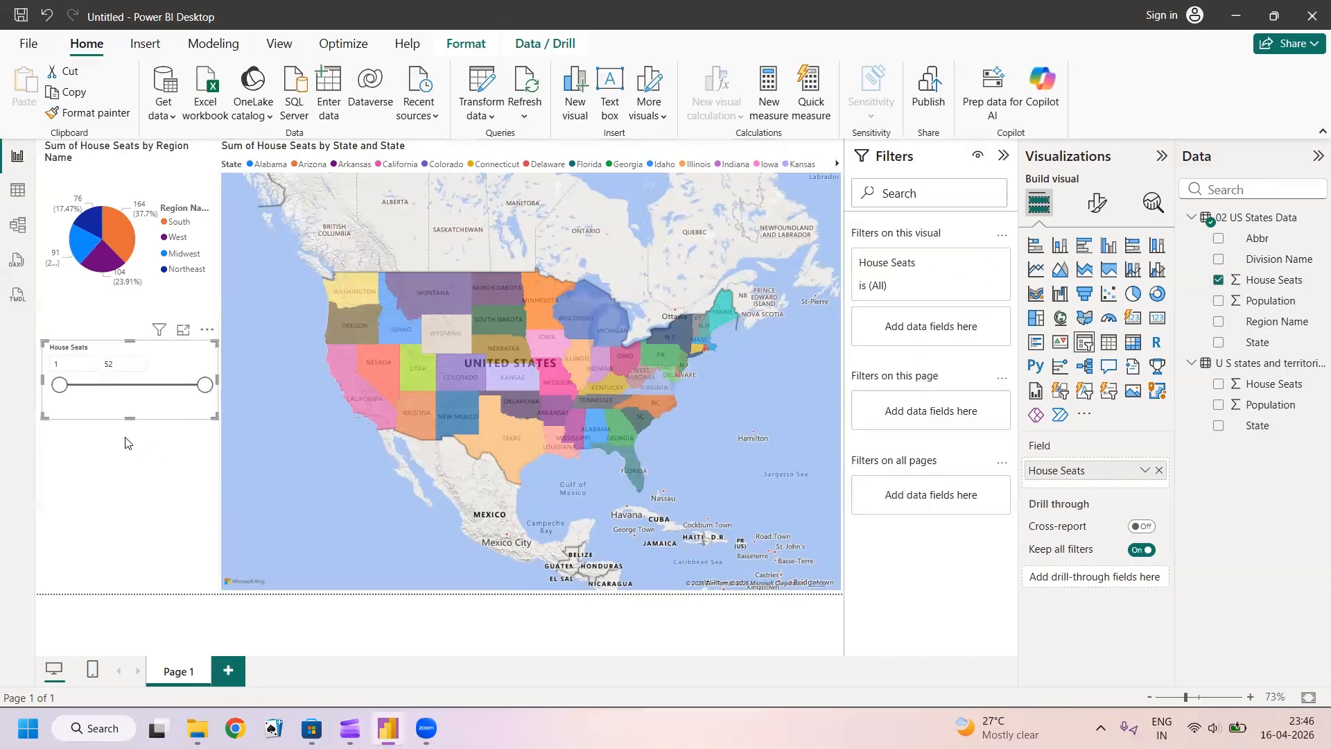
Narrow the House Seats slicer's range to 15 through 33 to filter the pie chart and map.
{"action": "left_click", "coordinate": [72, 363]}
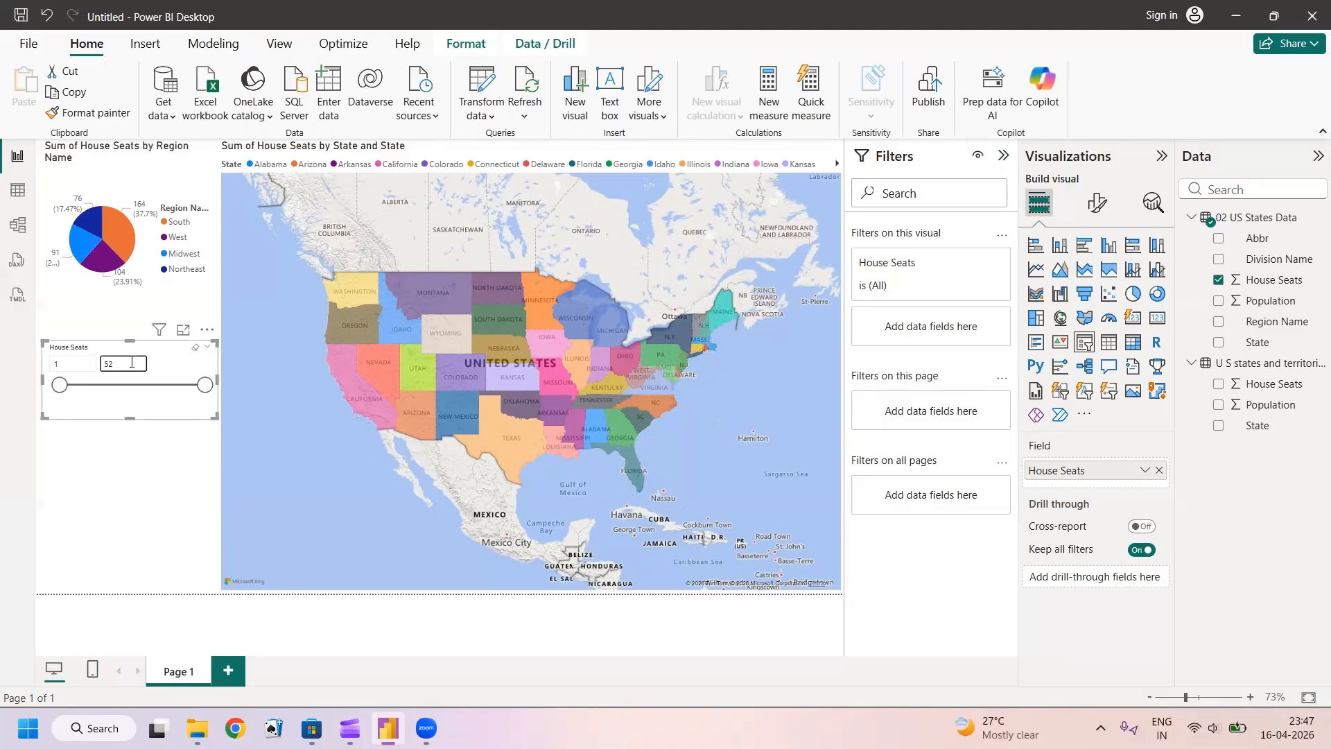
{"action": "left_click_drag", "start_coordinate": [204, 386], "coordinate": [150, 385]}
{"action": "left_click_drag", "start_coordinate": [66, 388], "coordinate": [99, 386]}
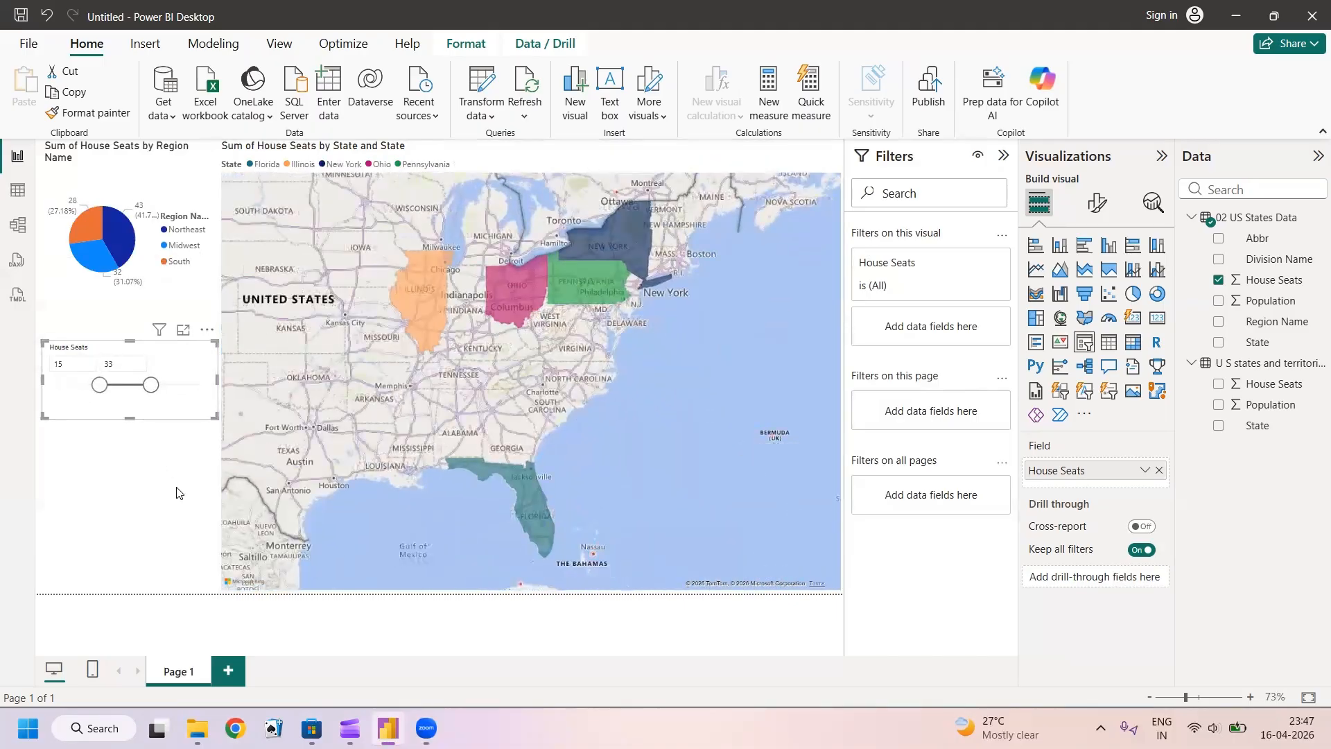
Extend the House Seats slicer's maximum to 52 and its minimum down to 1.
{"action": "left_click", "coordinate": [62, 361]}
{"action": "left_click", "coordinate": [115, 360]}
{"action": "left_click", "coordinate": [62, 364]}
{"action": "left_click_drag", "start_coordinate": [151, 385], "coordinate": [215, 395]}
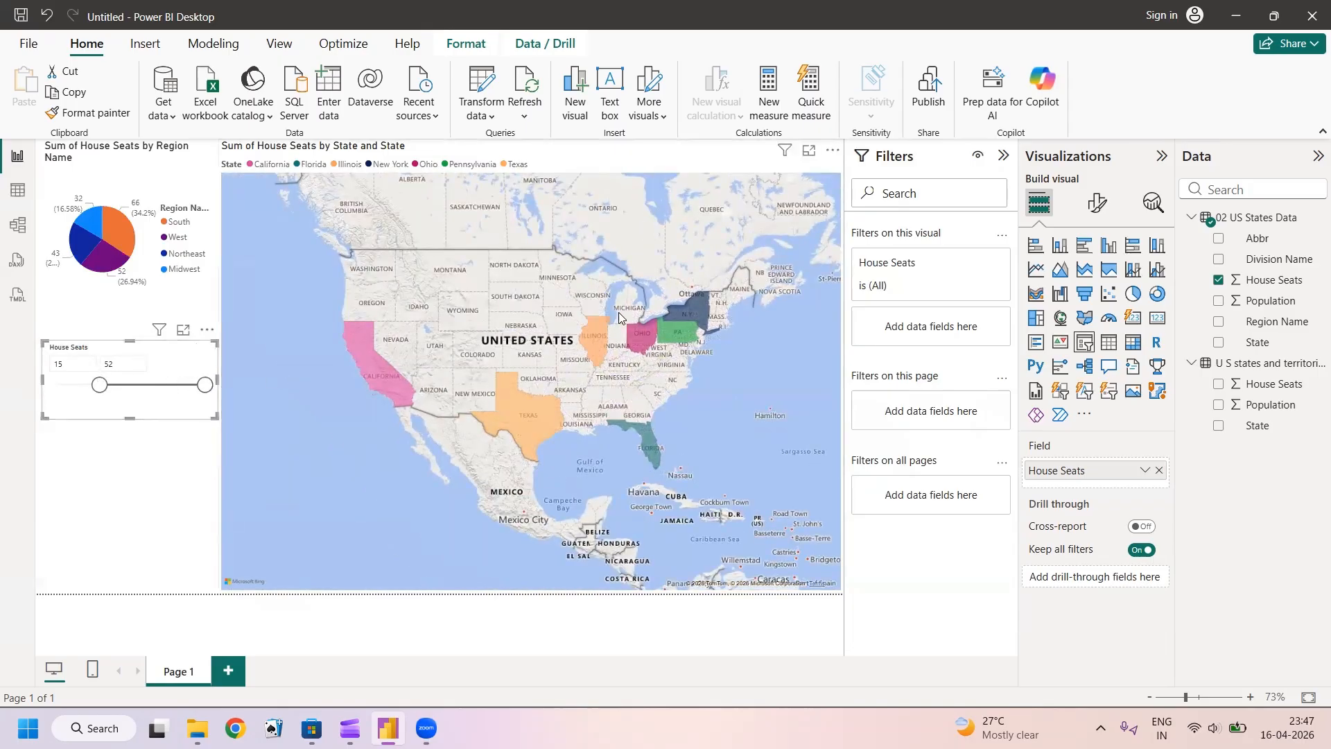
{"action": "left_click", "coordinate": [69, 363]}
{"action": "left_click_drag", "start_coordinate": [99, 384], "coordinate": [0, 396]}
Test the slicer with an entered House Seats minimum of 20, and reset the minimum to 1.
{"action": "left_click", "coordinate": [73, 365]}
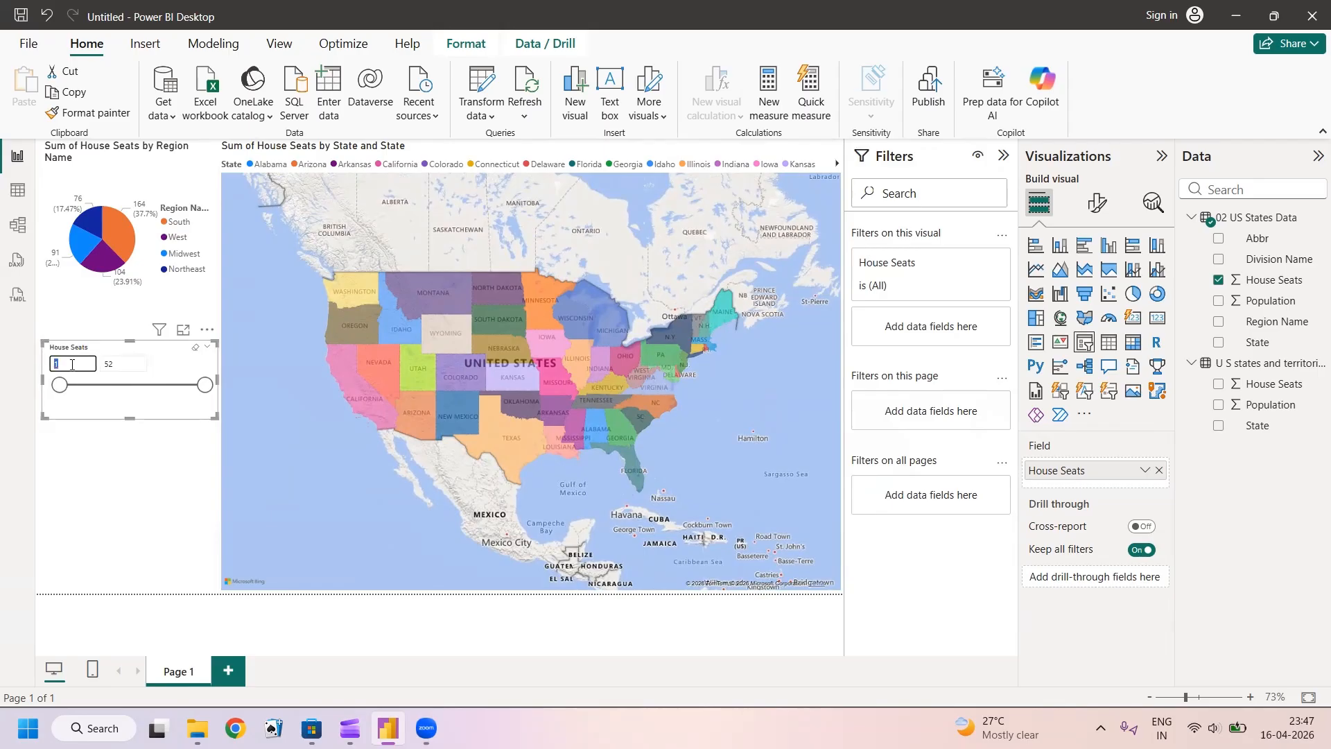
{"action": "type", "text": "20"}
{"action": "key", "text": "Tab"}
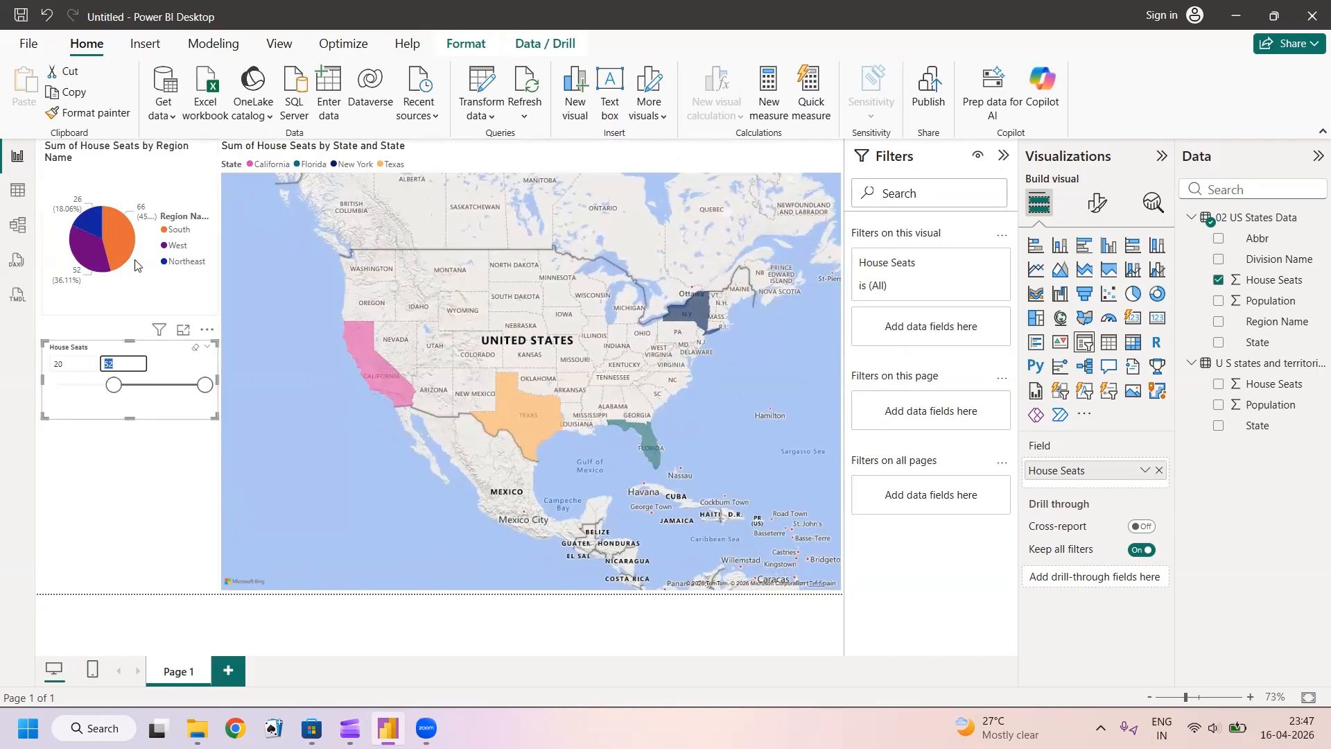
{"action": "left_click", "coordinate": [110, 385]}
{"action": "left_click_drag", "start_coordinate": [109, 385], "coordinate": [12, 382]}
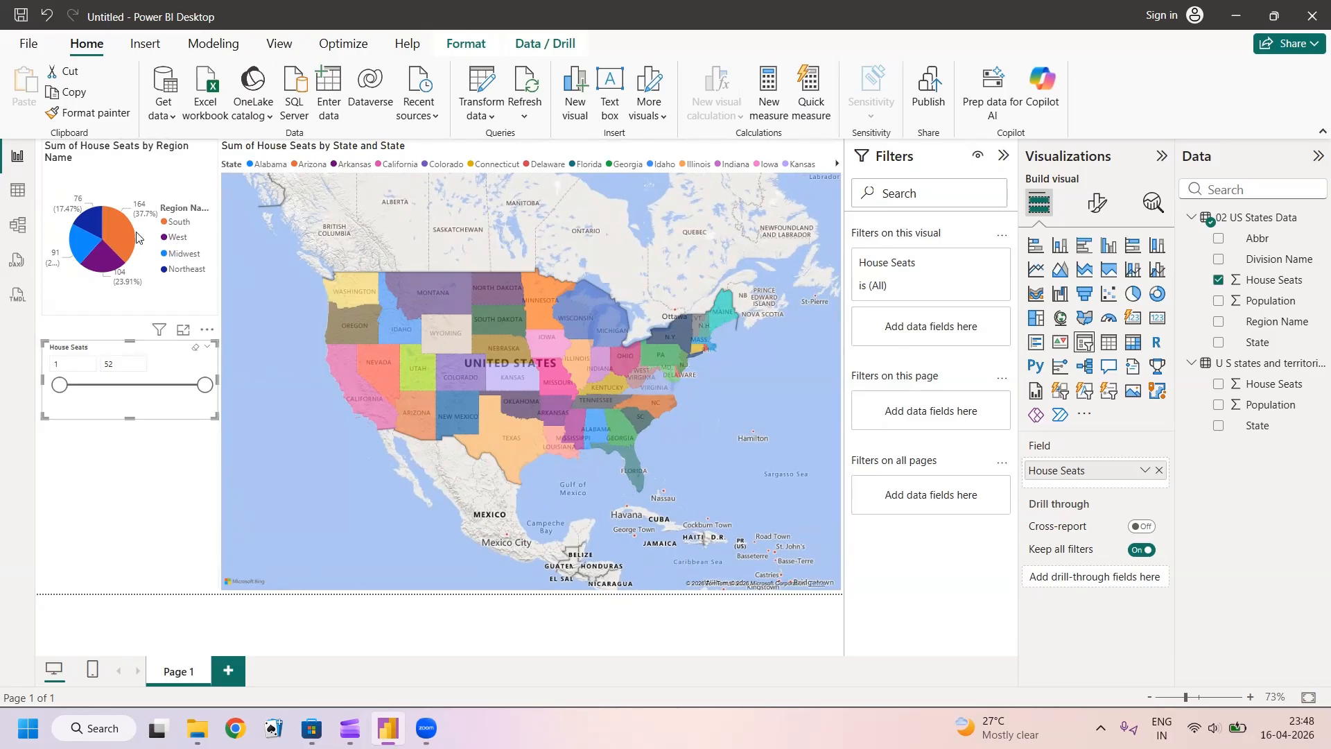
{"action": "left_click", "coordinate": [28, 49]}
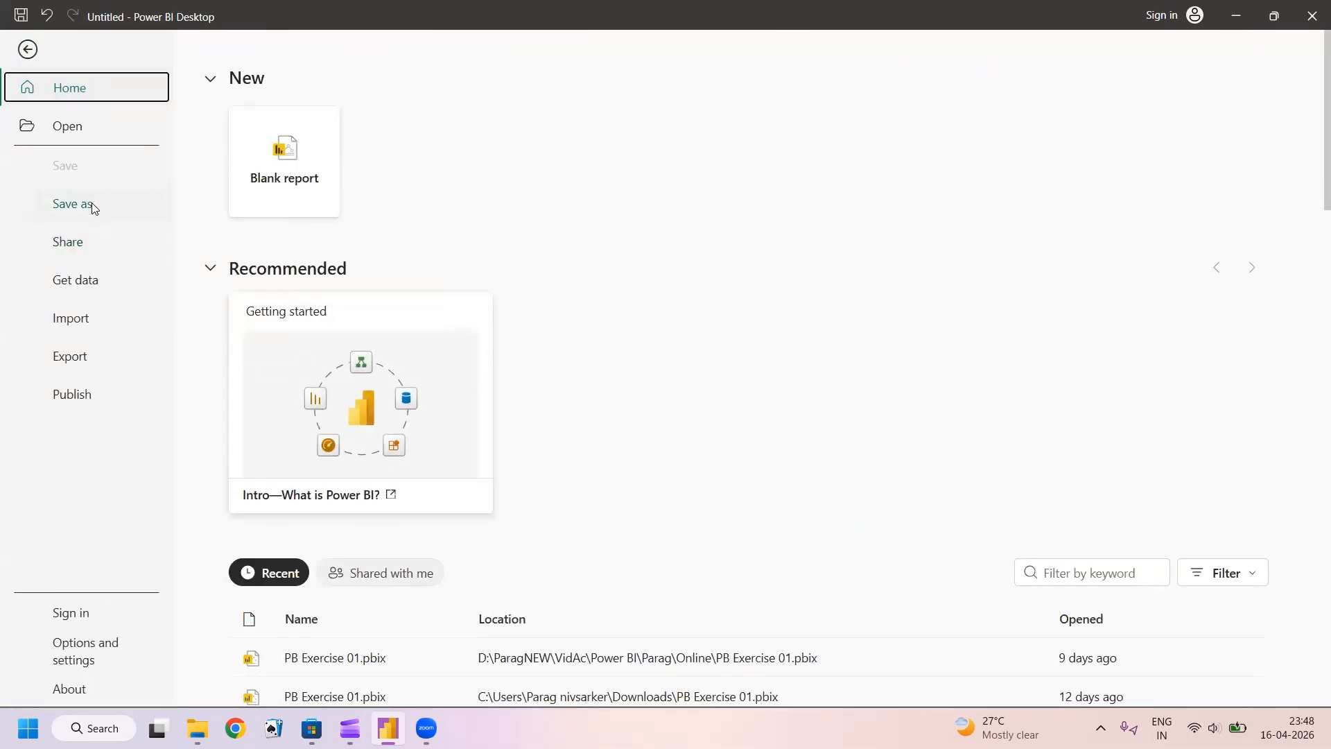
{"action": "left_click", "coordinate": [92, 204]}
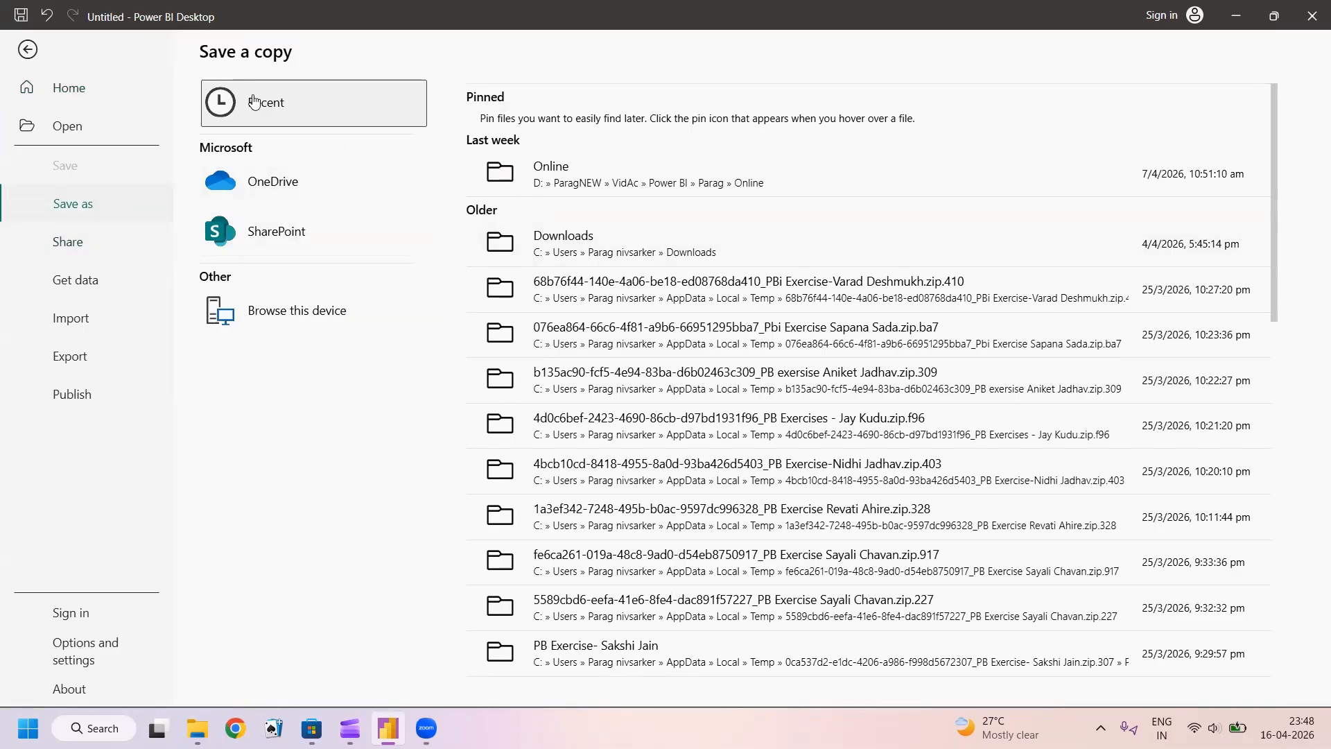
{"action": "left_click", "coordinate": [28, 50]}
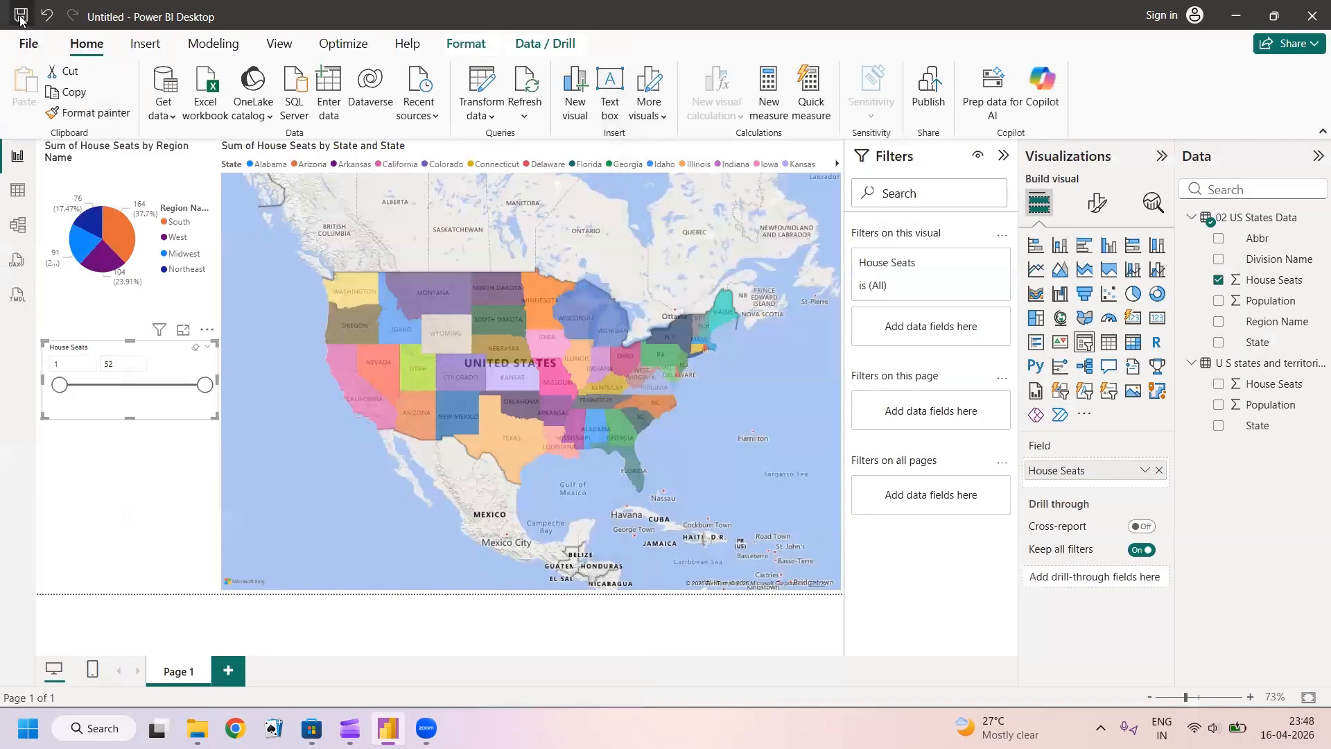
{"action": "left_click", "coordinate": [21, 16]}
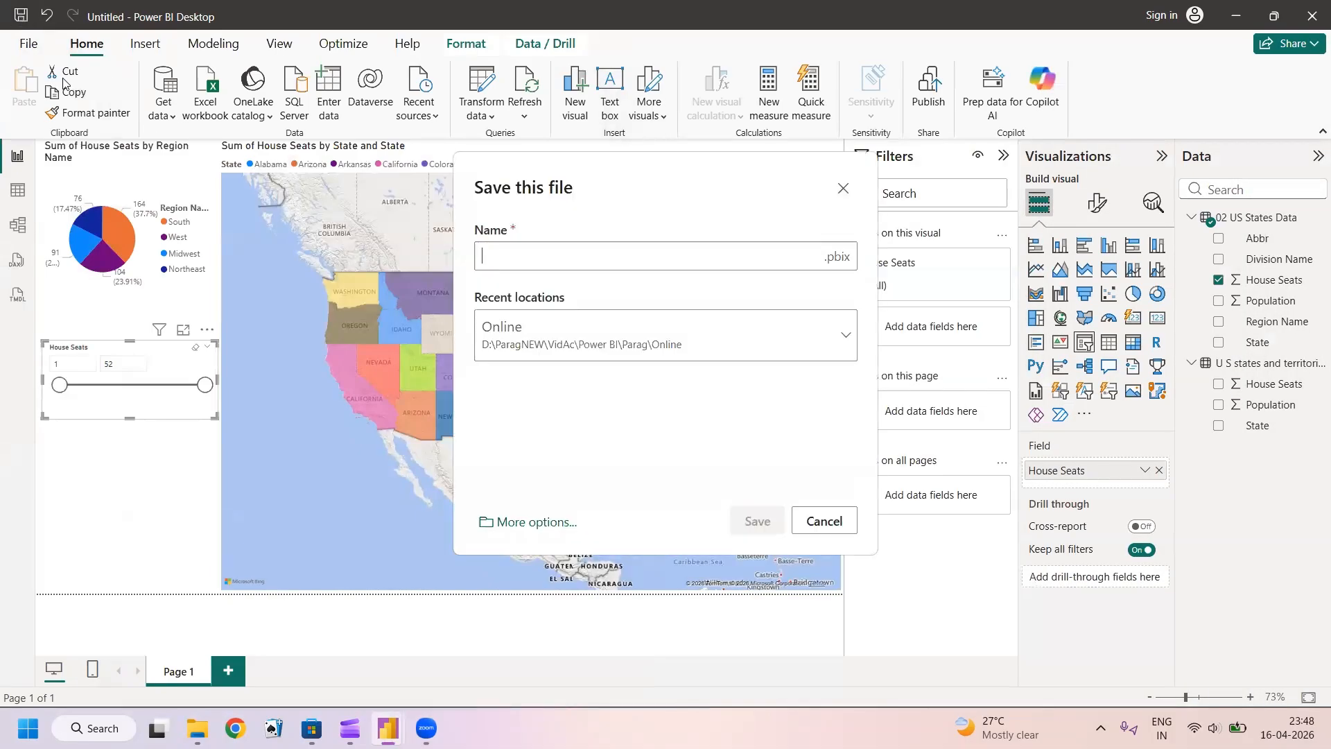
{"action": "type", "text": "P"}
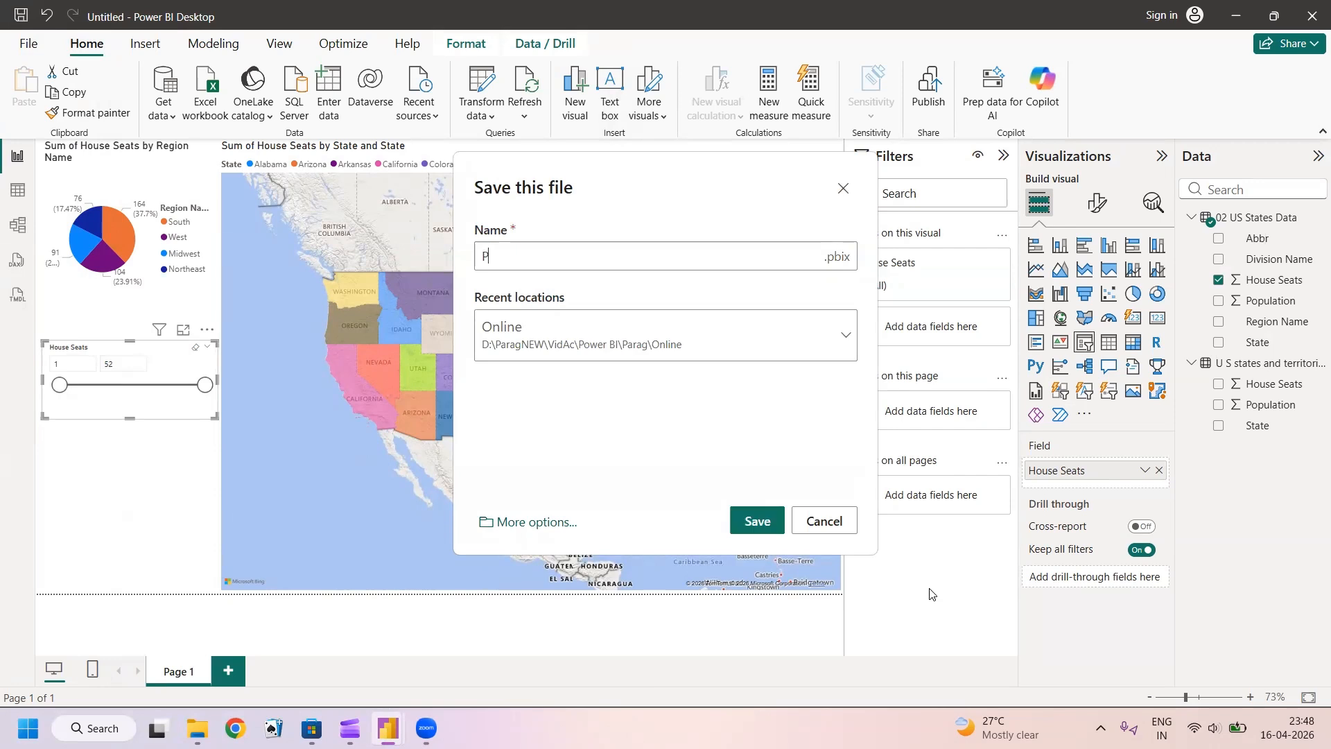
{"action": "type", "text": "ower BI Exer"}
{"action": "type", "text": "cise - 02"}
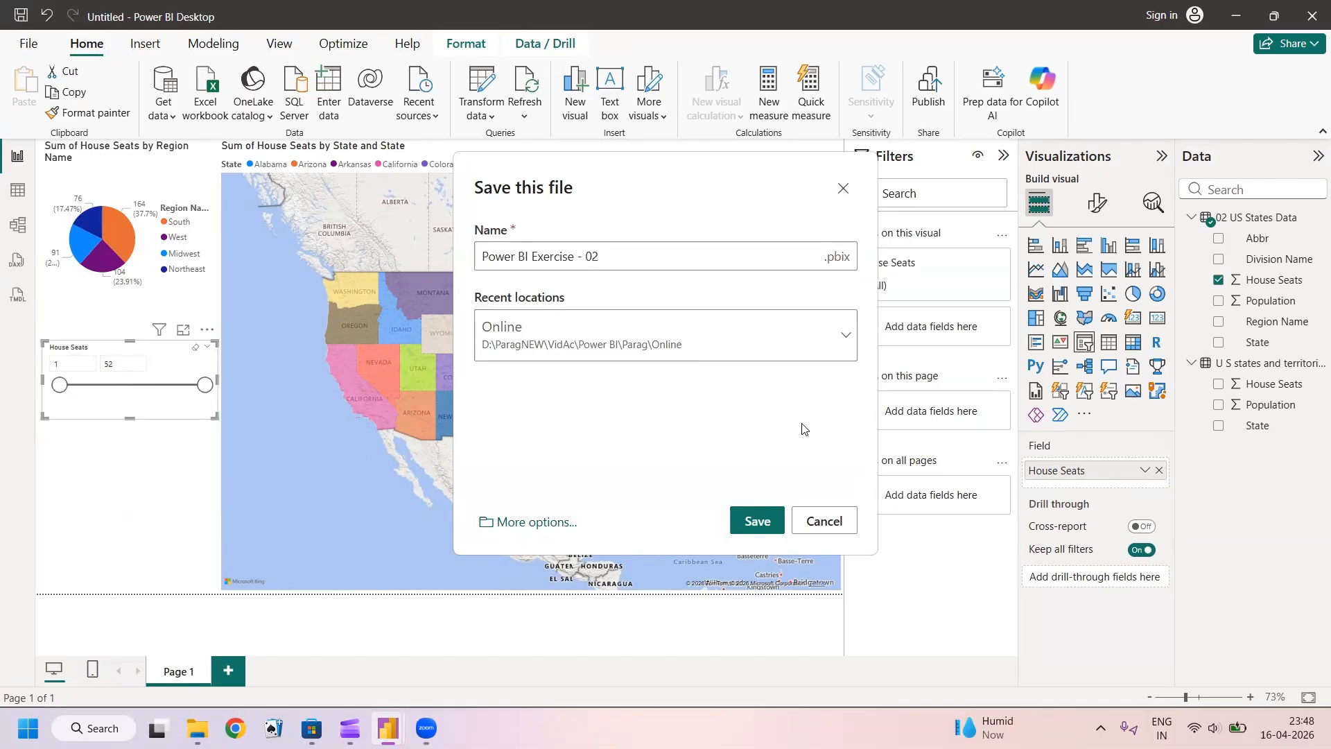
{"action": "left_click", "coordinate": [840, 527]}
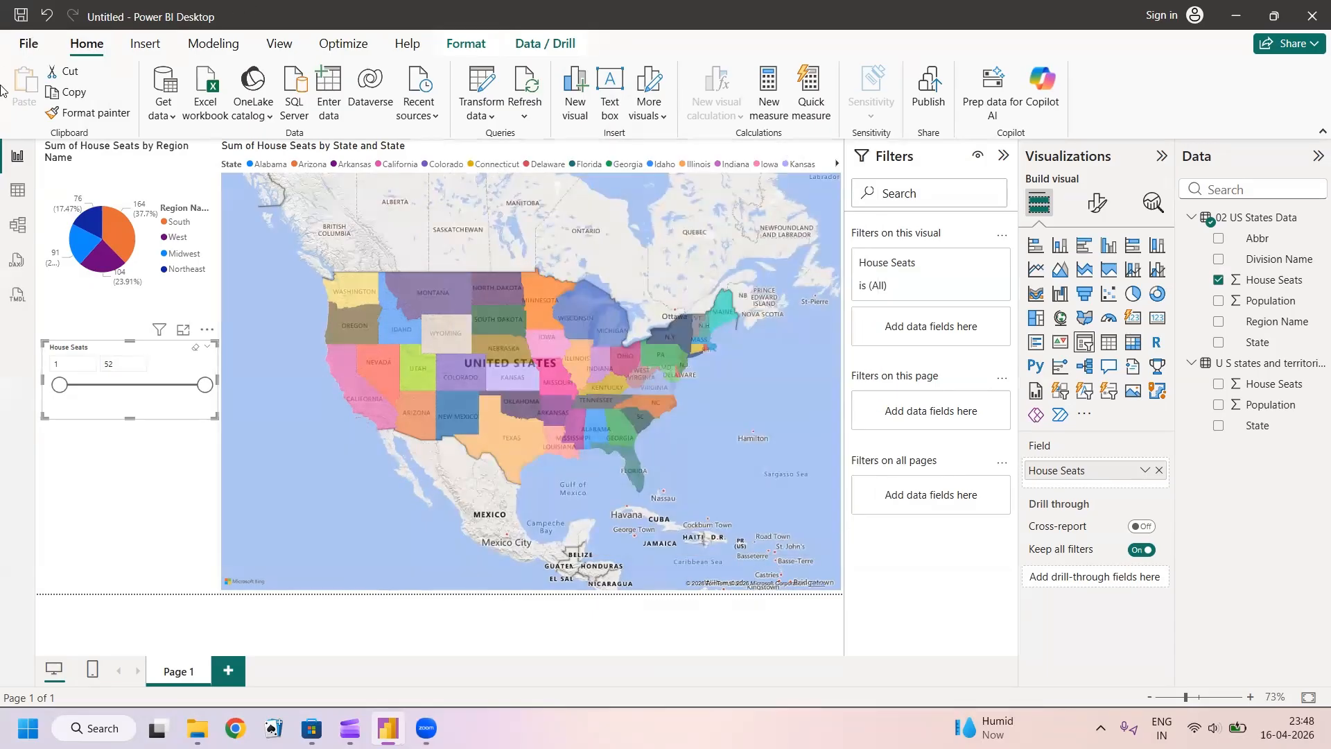
Export the report to PDF, review the exported page, and close the PDF and its viewer.
{"action": "left_click", "coordinate": [28, 44]}
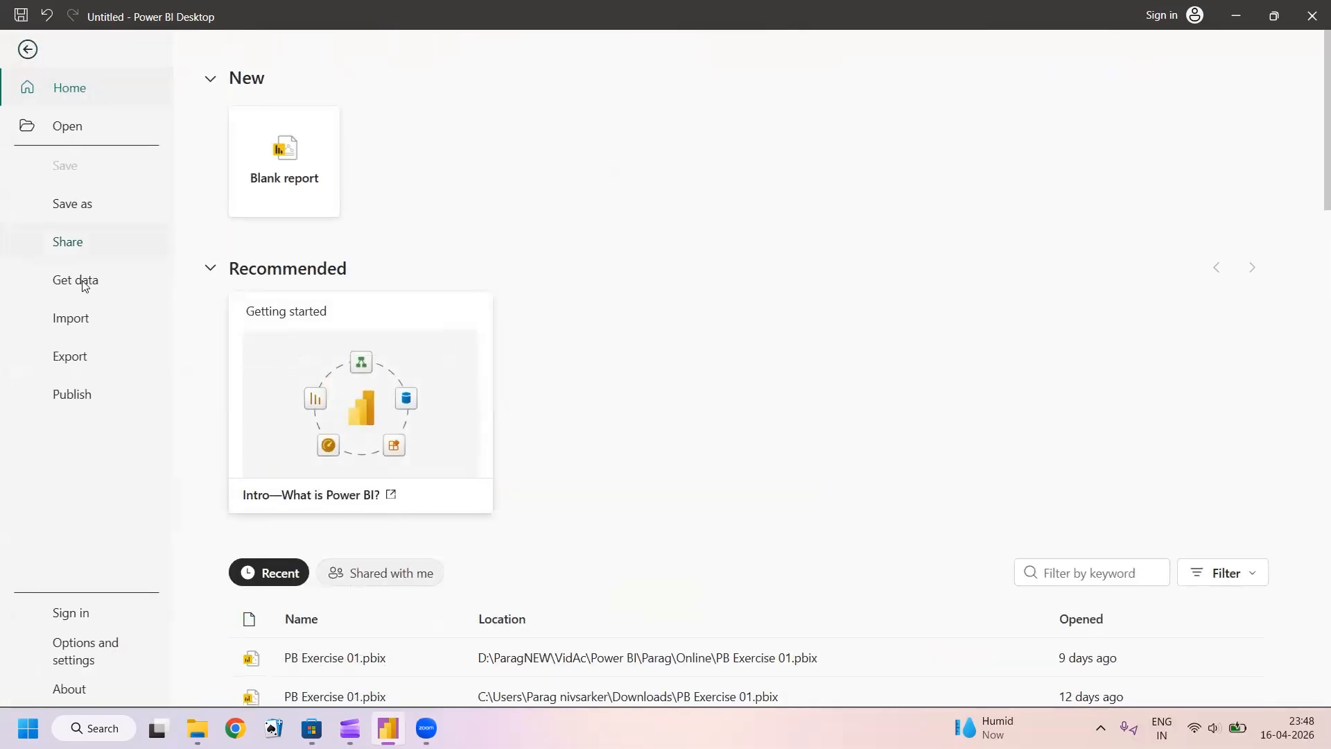
{"action": "left_click", "coordinate": [63, 360]}
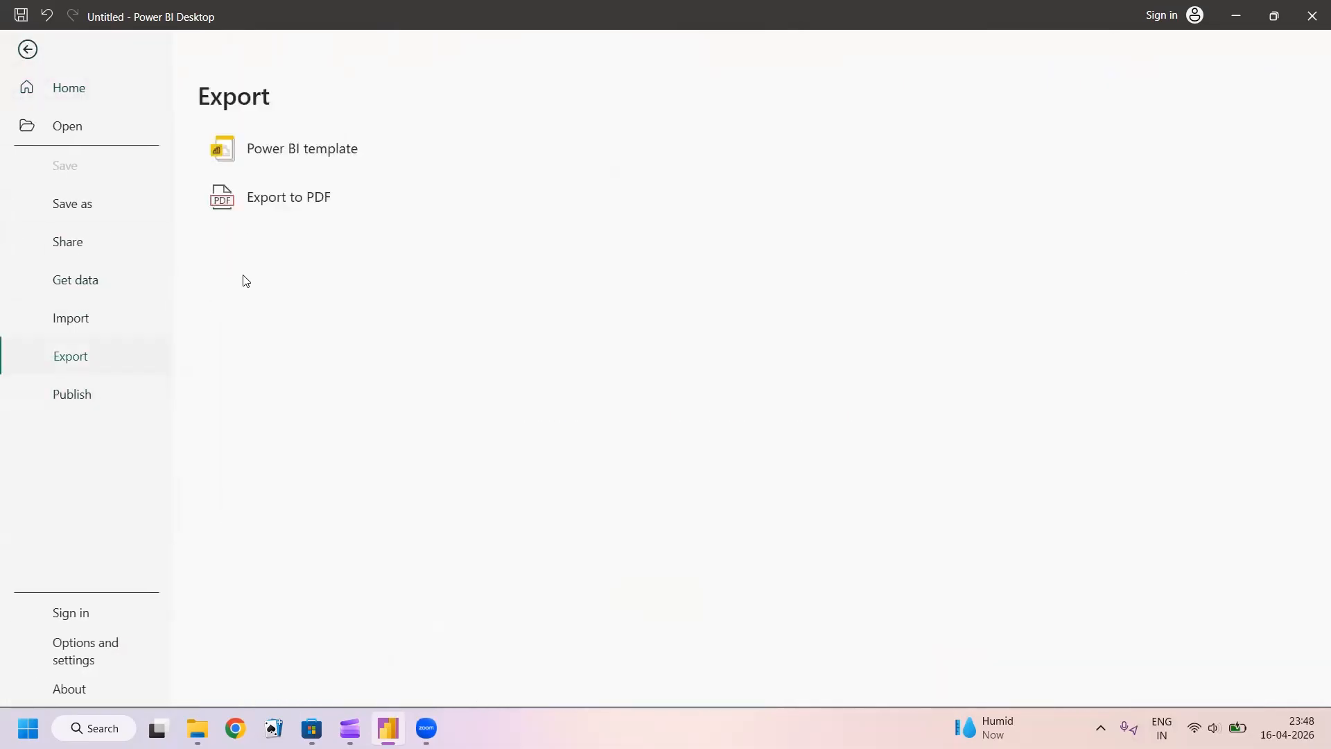
{"action": "left_click", "coordinate": [253, 200]}
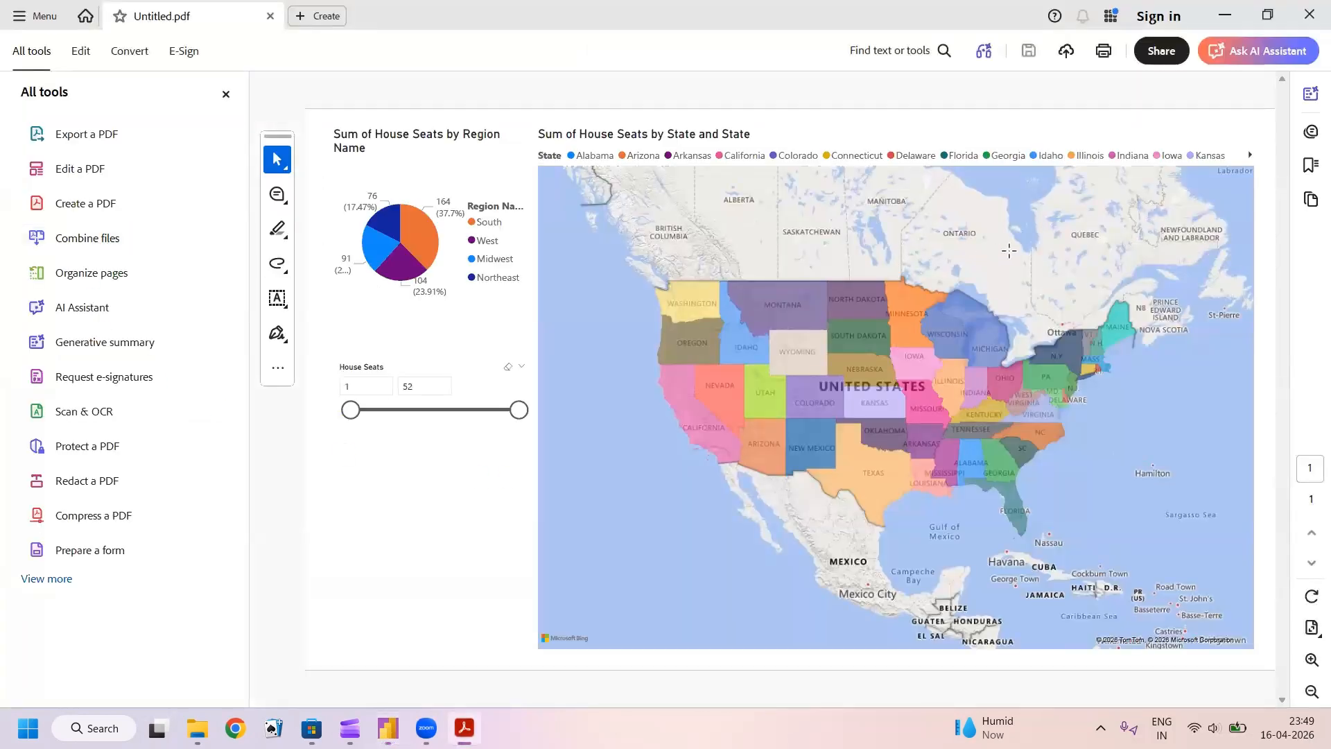
{"action": "left_click", "coordinate": [271, 16]}
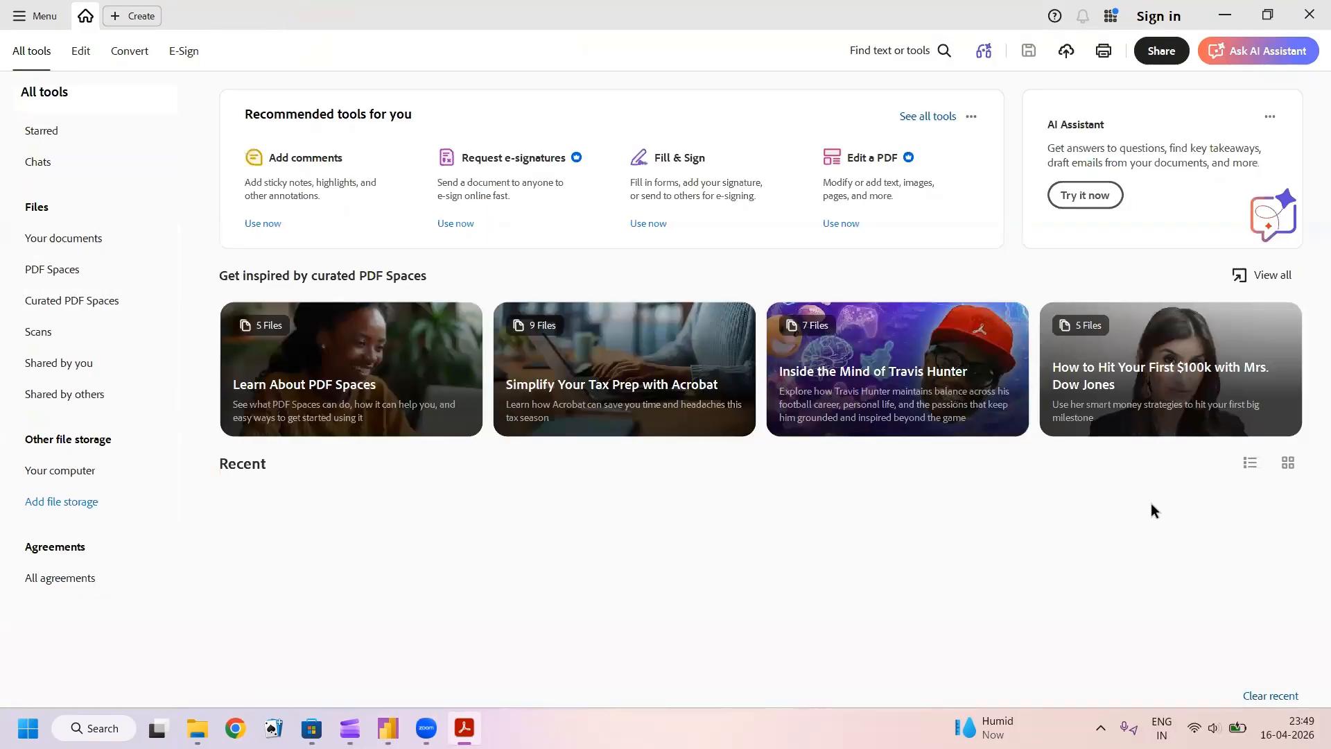
{"action": "left_click", "coordinate": [1306, 16]}
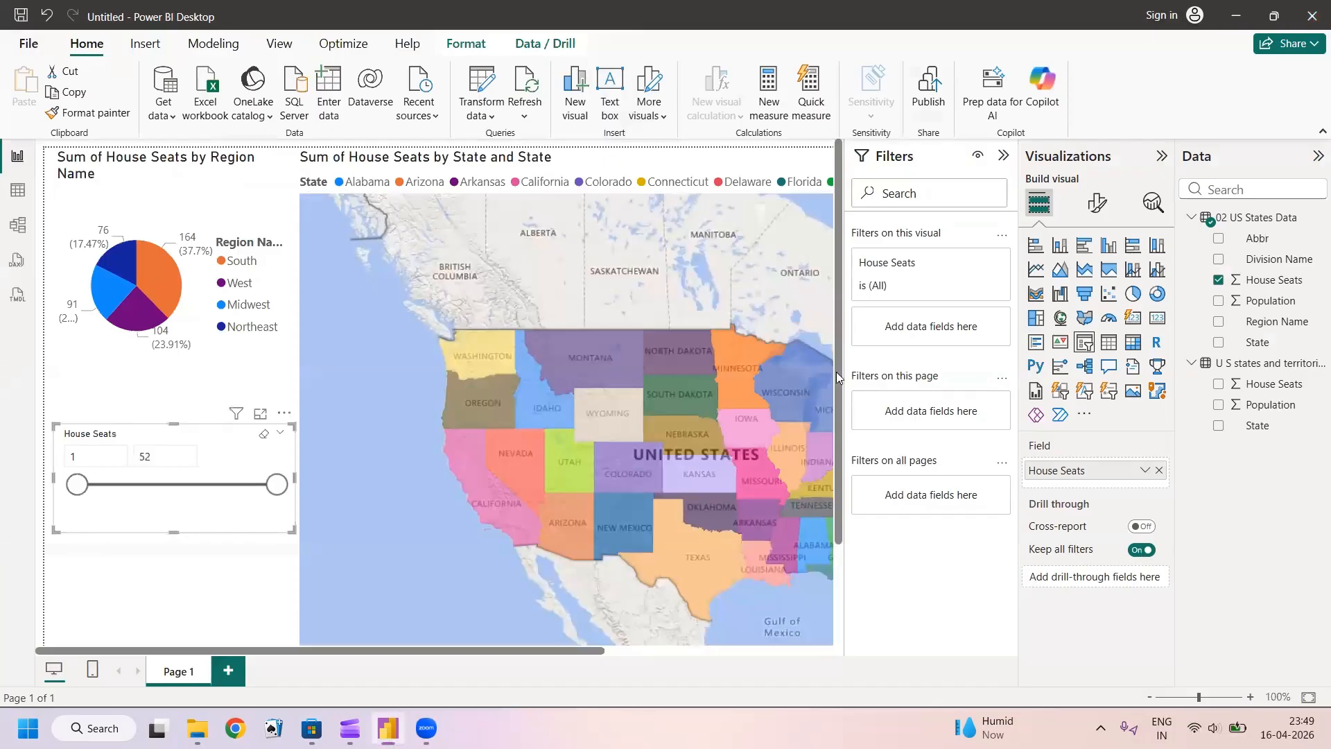